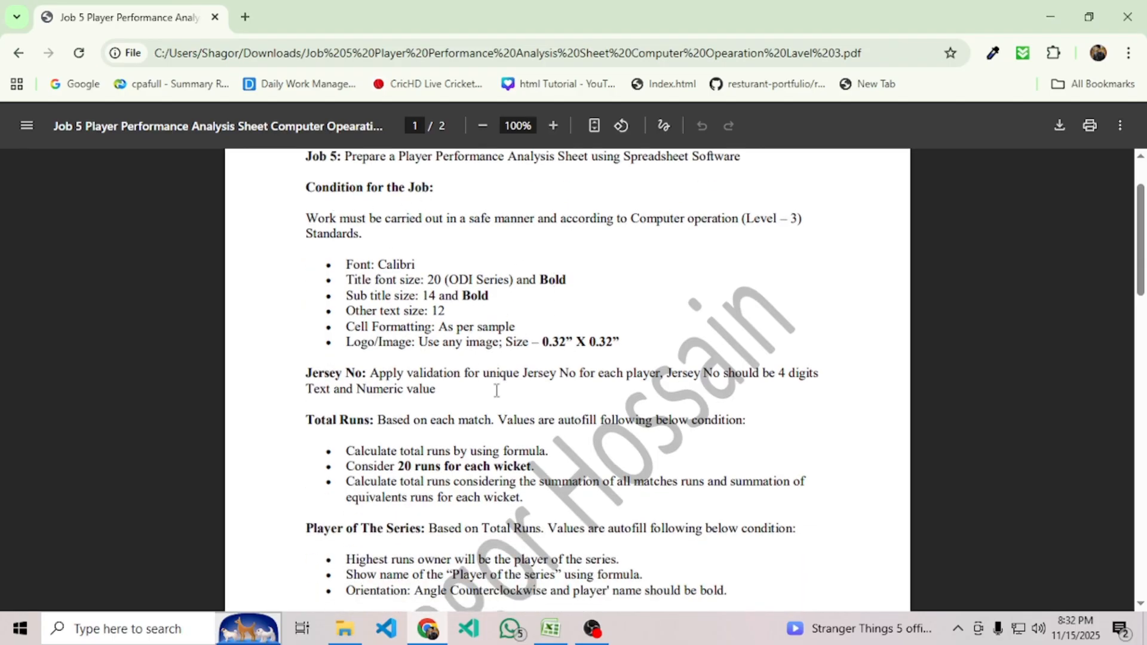
# Review the job conditions, the jersey number rule and the sample table layout in the Job 5 PDF.
pyautogui.moveTo(310, 196); pyautogui.dragTo(617, 336)
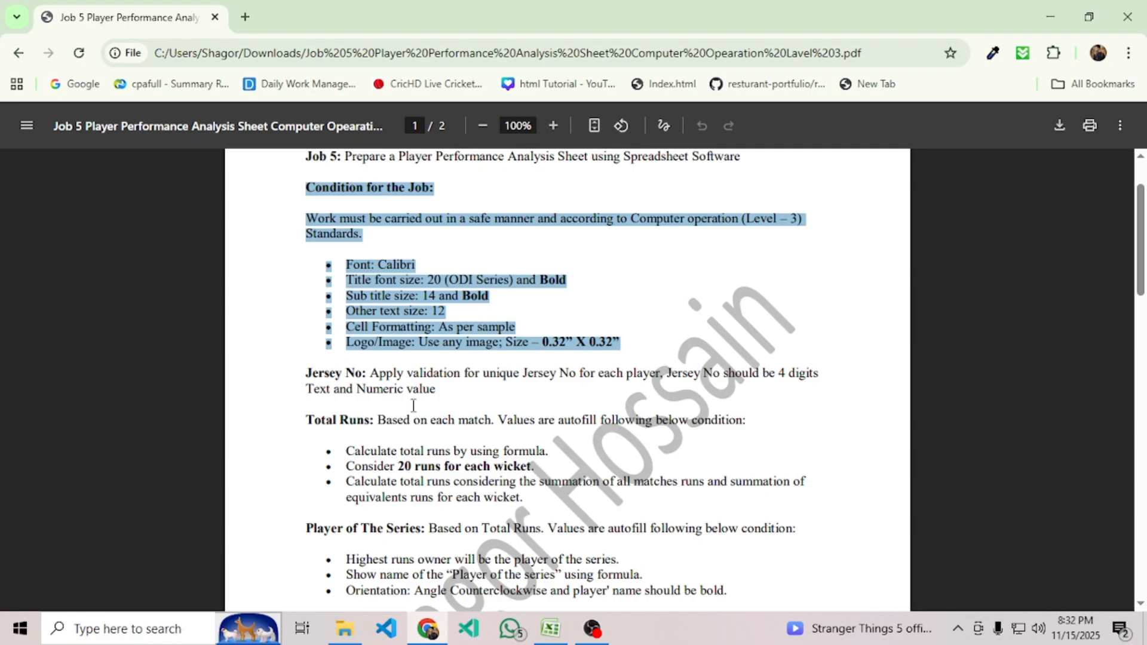
pyautogui.scroll(-2, 413, 406)
pyautogui.moveTo(370, 290); pyautogui.dragTo(440, 307)
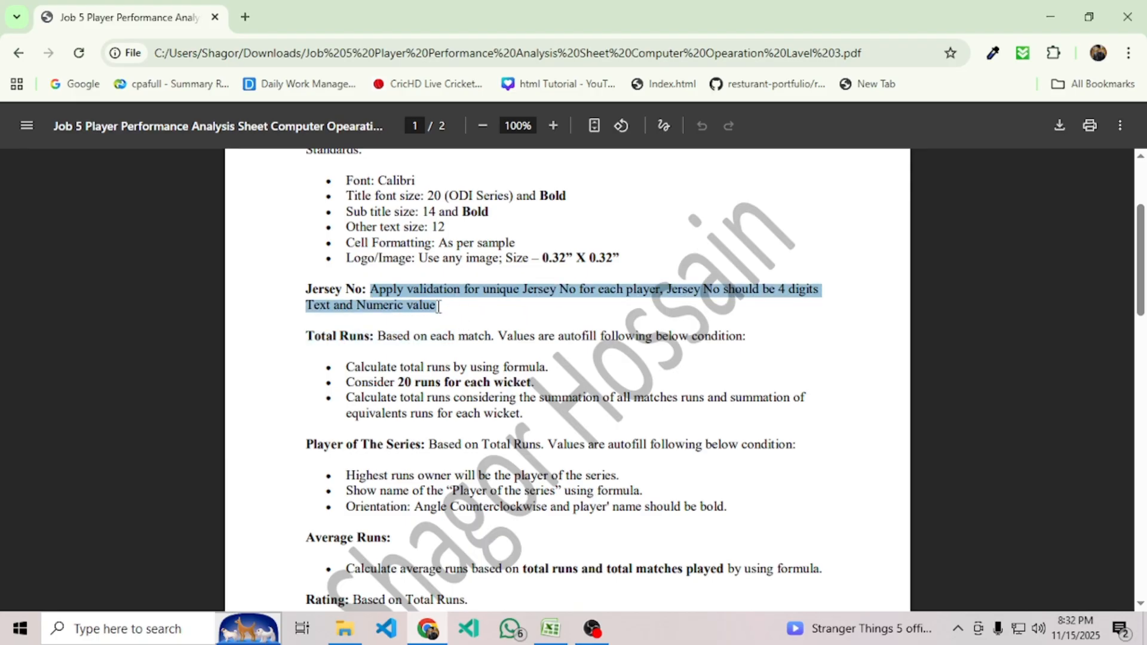
pyautogui.click(447, 305)
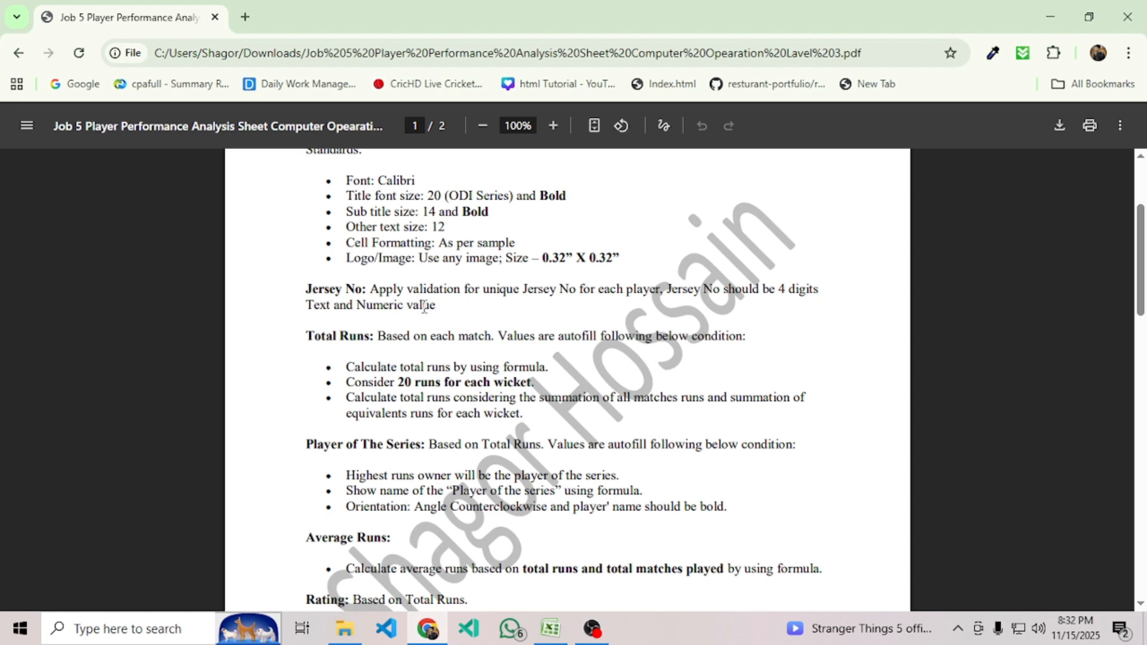
pyautogui.scroll(-10, 464, 383)
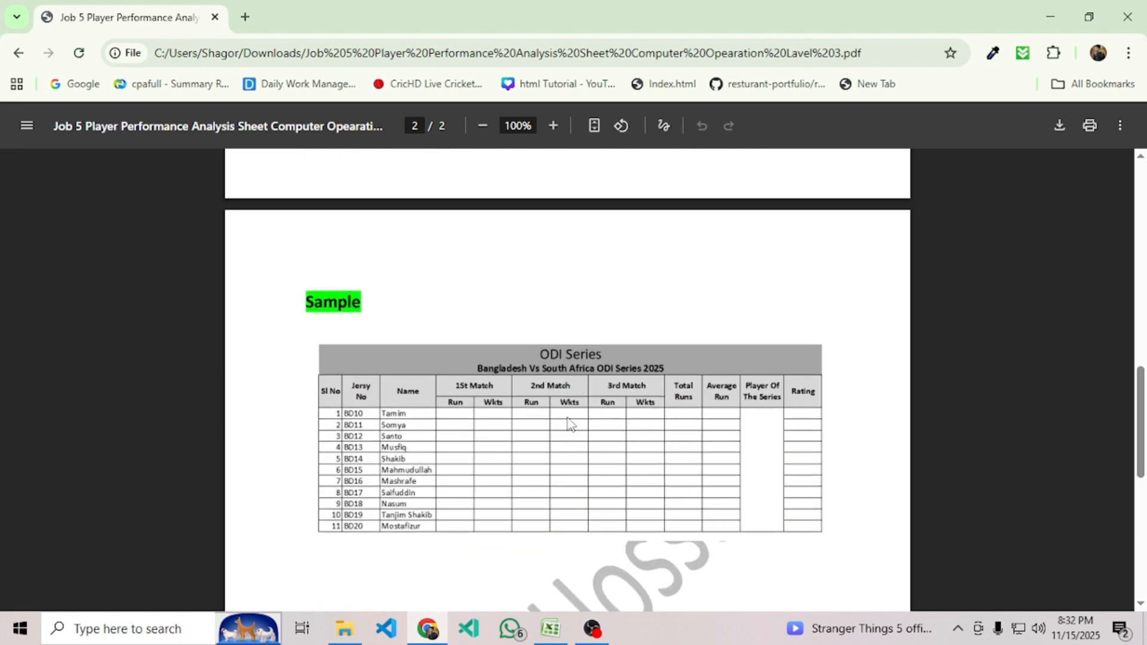
pyautogui.scroll(-1, 569, 423)
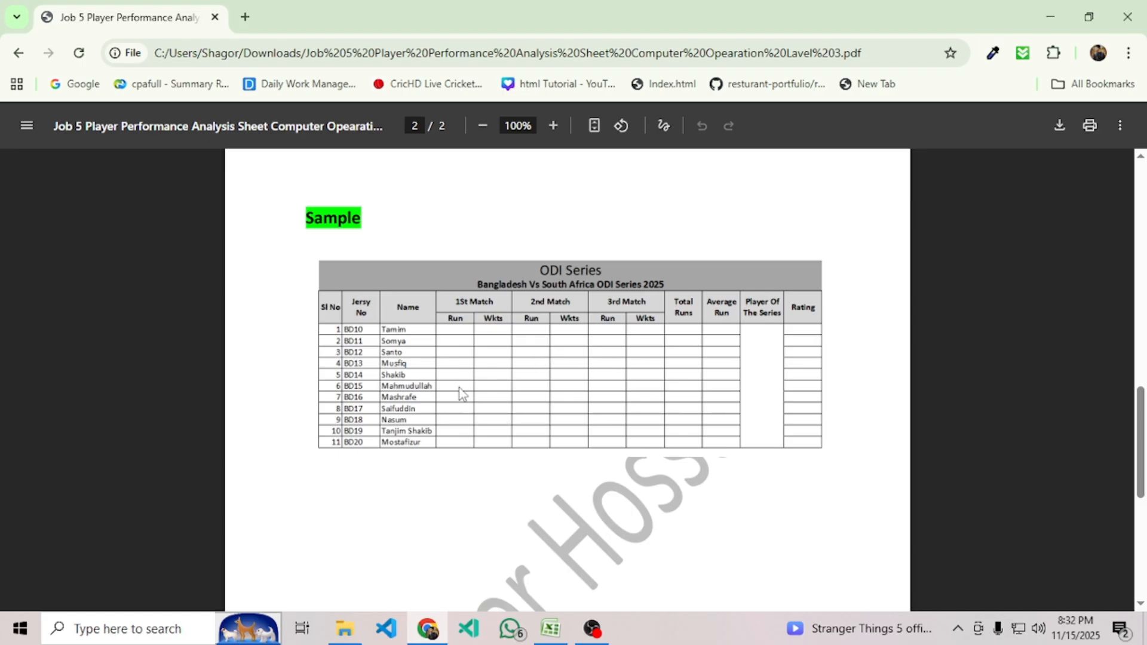
pyautogui.scroll(10, 461, 395)
pyautogui.scroll(1, 460, 394)
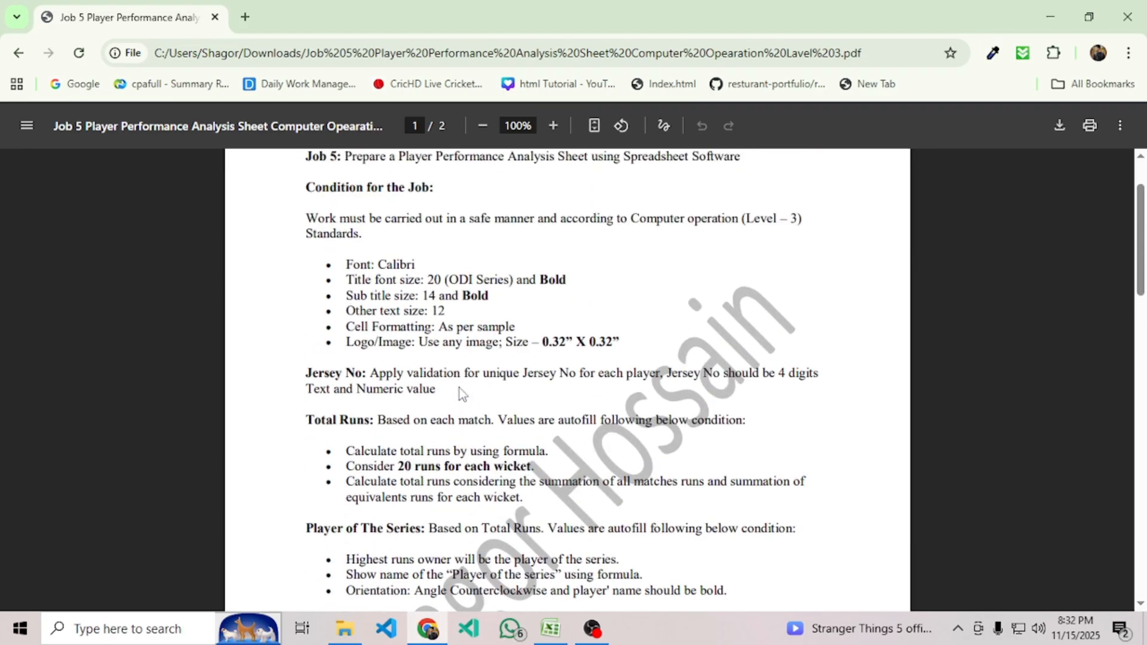
pyautogui.scroll(-10, 460, 394)
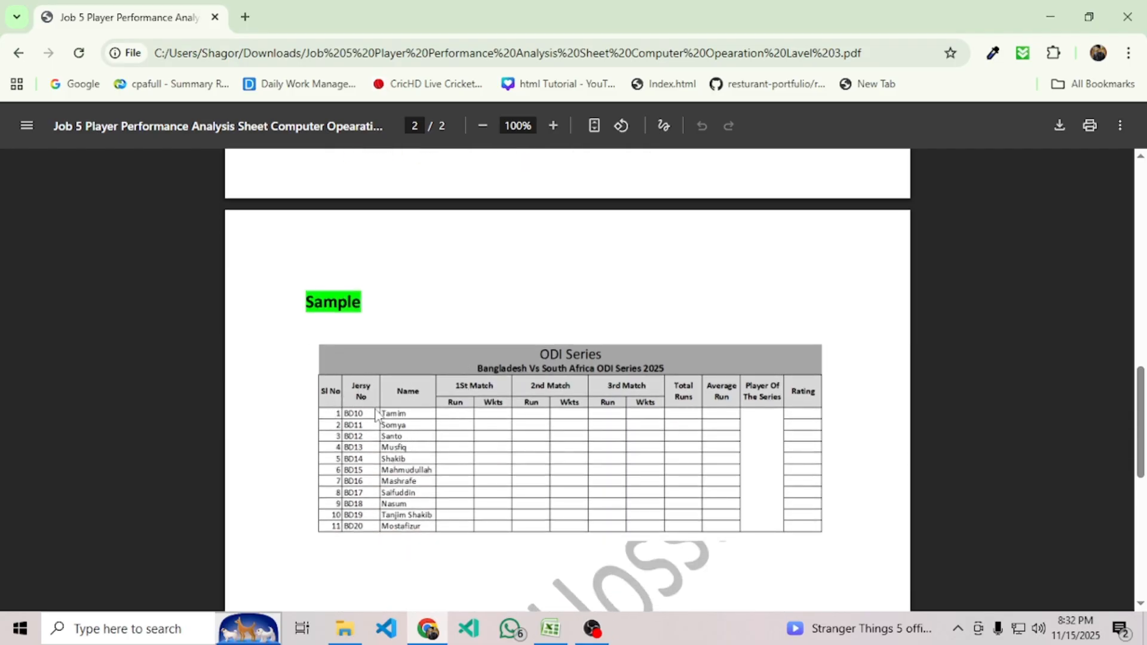
# Switch to Excel and enter the column headers "Sl No" in A1 and "Jersy No" in B1.
pyautogui.click(558, 633)
pyautogui.click(110, 188)
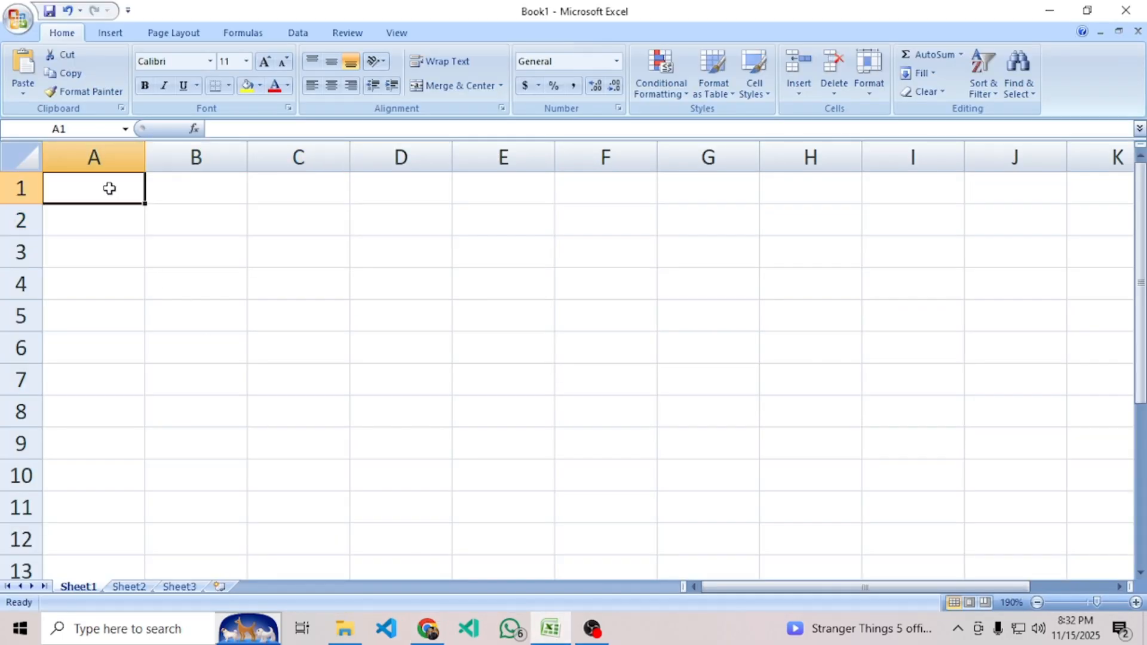
pyautogui.write('Sl No')
pyautogui.press('Tab')
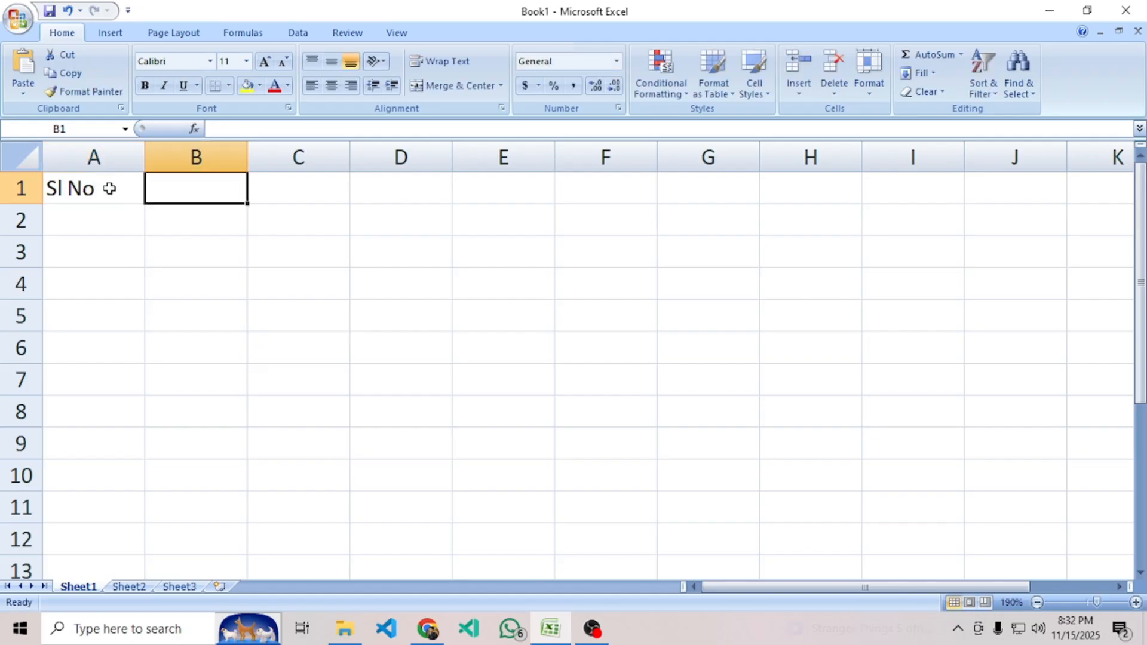
pyautogui.write('Ju')
pyautogui.press('BackSpace')
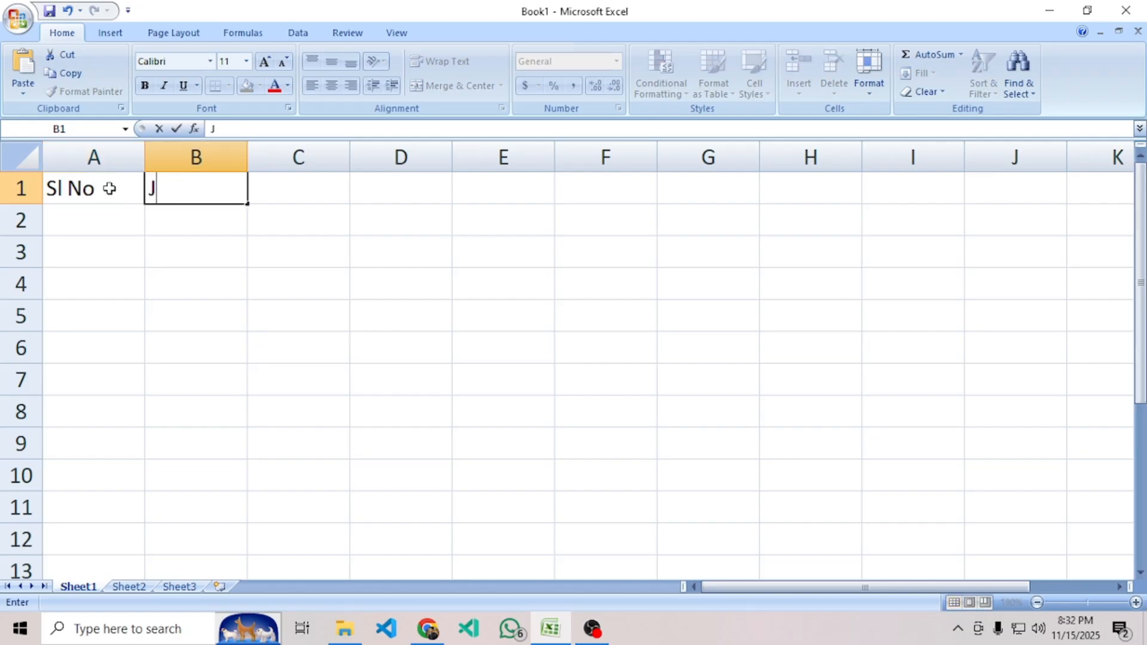
pyautogui.write('ersy No')
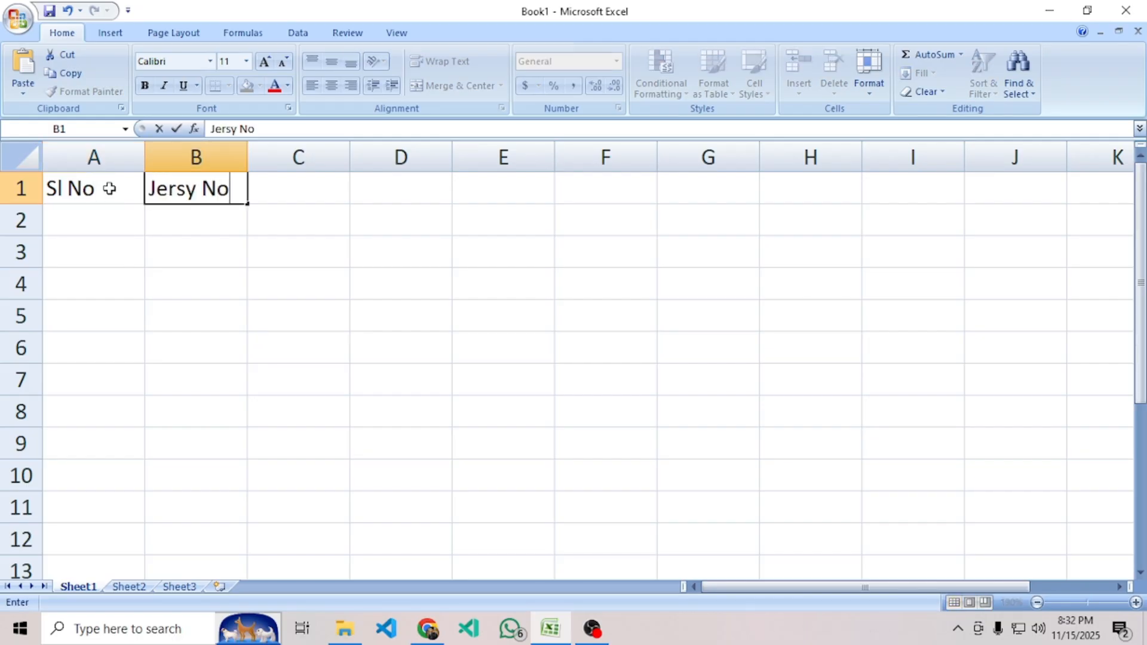
pyautogui.press('Tab')
# Compare the headers with the sample table in the PDF and split "Jersy No" in B1 onto two lines.
pyautogui.click(437, 637)
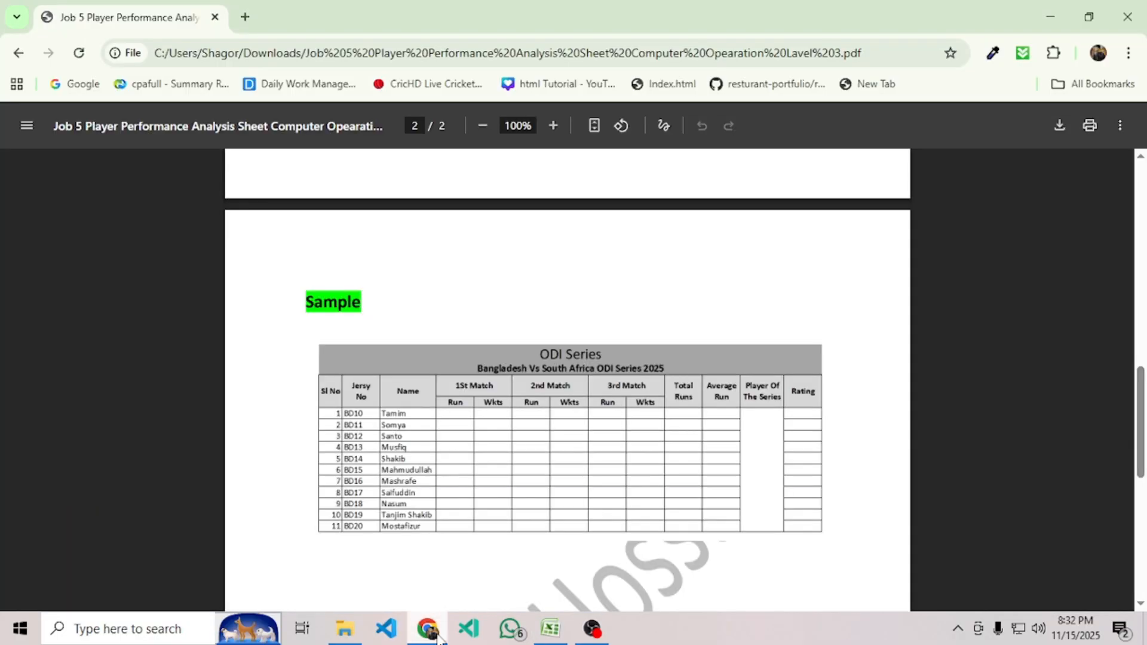
pyautogui.click(437, 637)
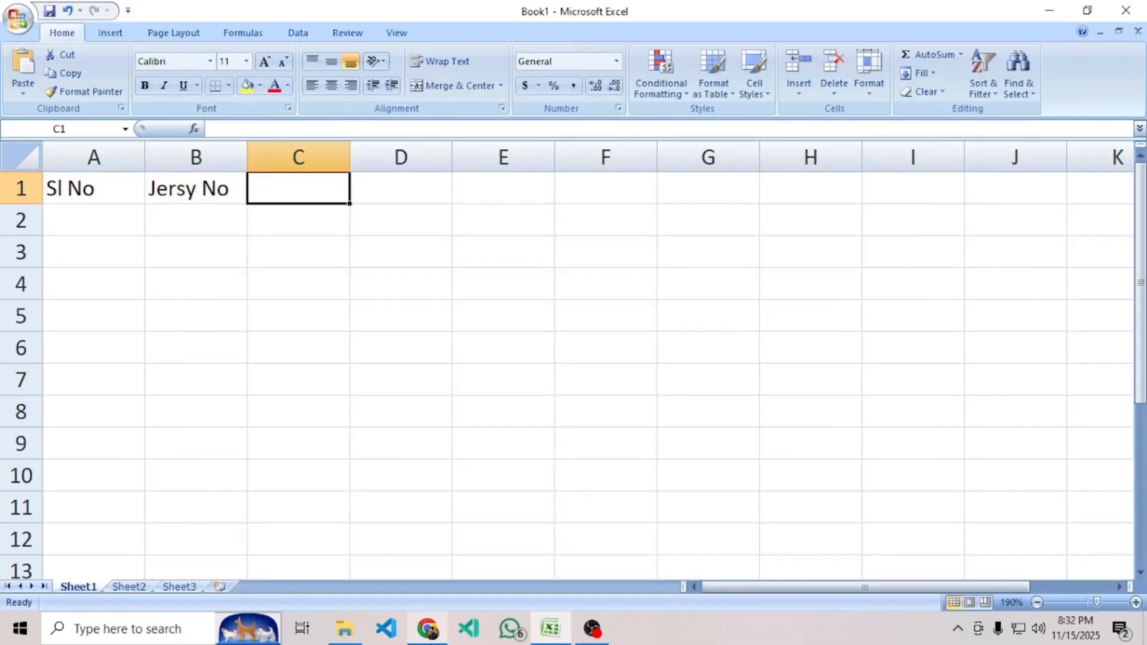
pyautogui.click(427, 631)
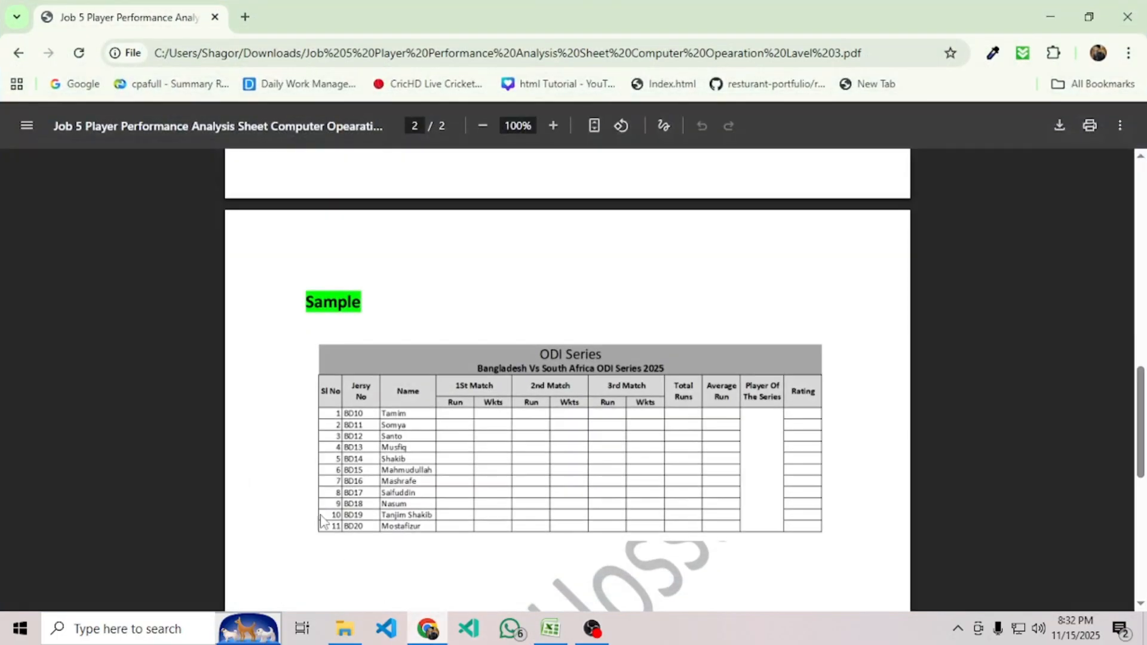
pyautogui.click(550, 629)
pyautogui.doubleClick(204, 188)
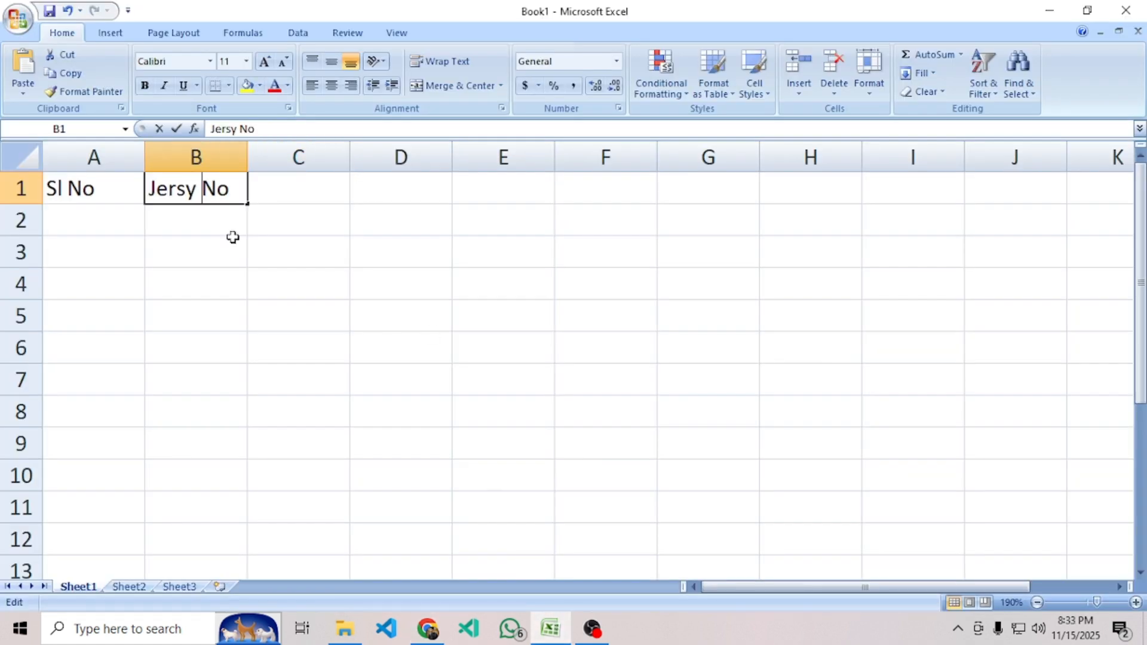
pyautogui.press('BackSpace')
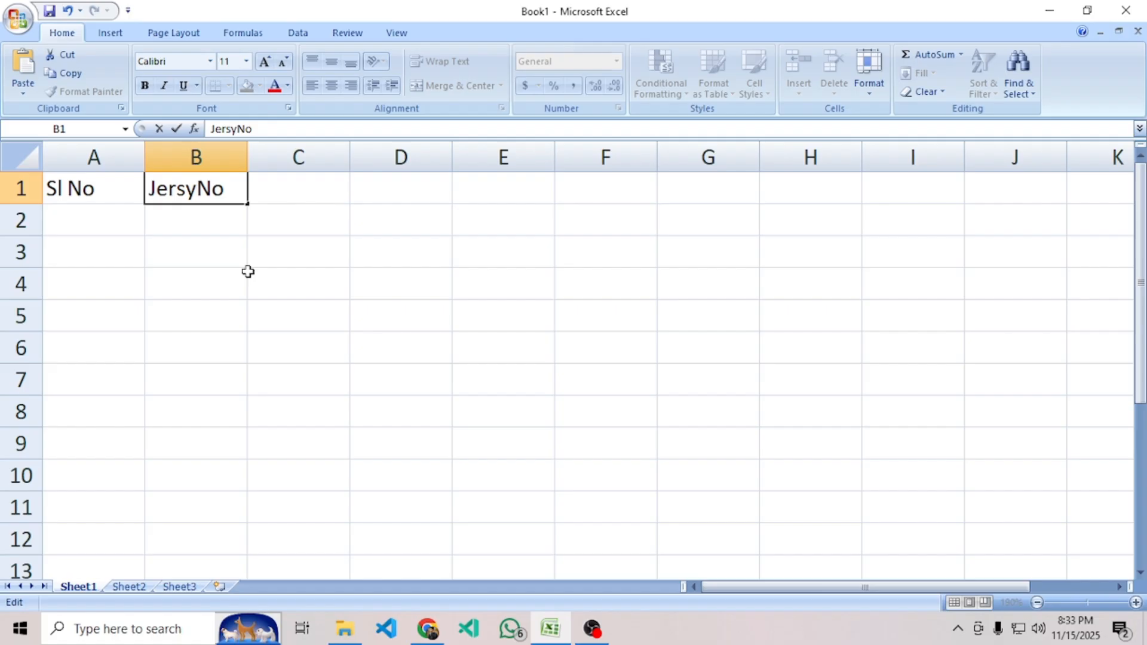
pyautogui.hotkey('alt', 'Return')
pyautogui.press('Return')
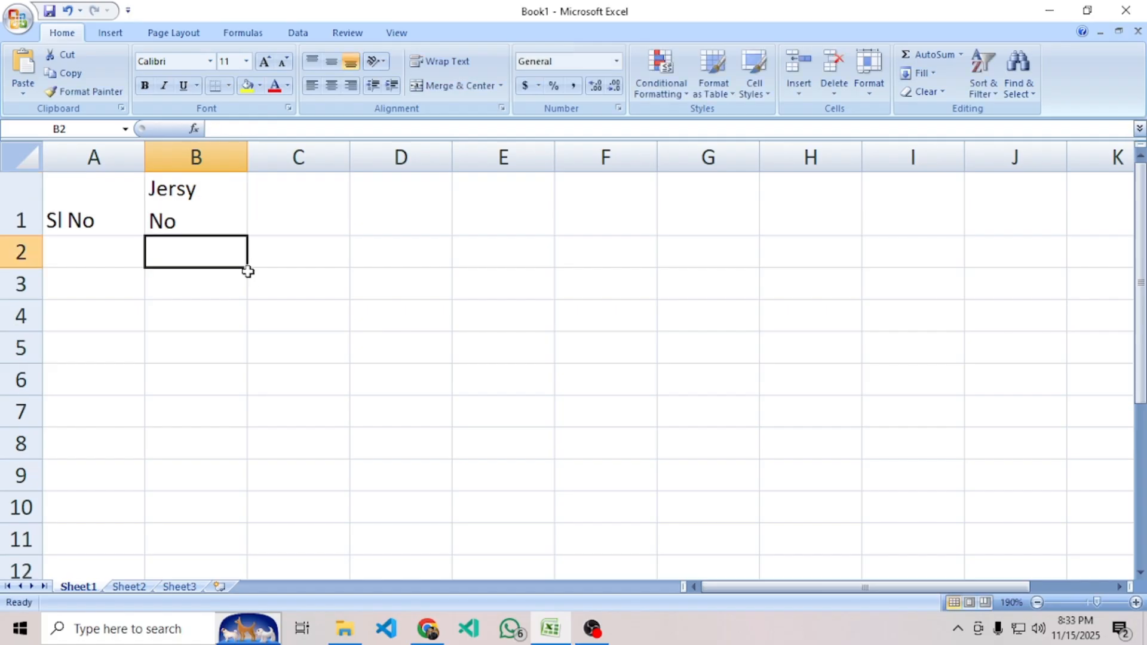
# Check the sample's next header, enter "Name" in C1, and vertically middle-align row 1.
pyautogui.click(220, 217)
pyautogui.click(339, 177)
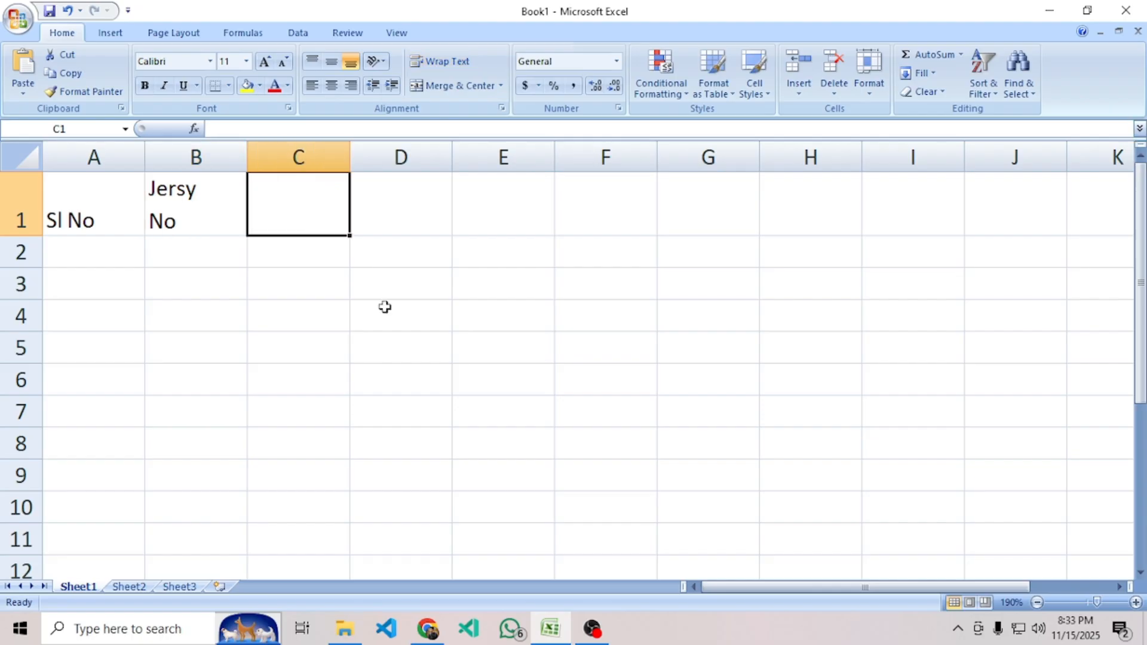
pyautogui.click(436, 636)
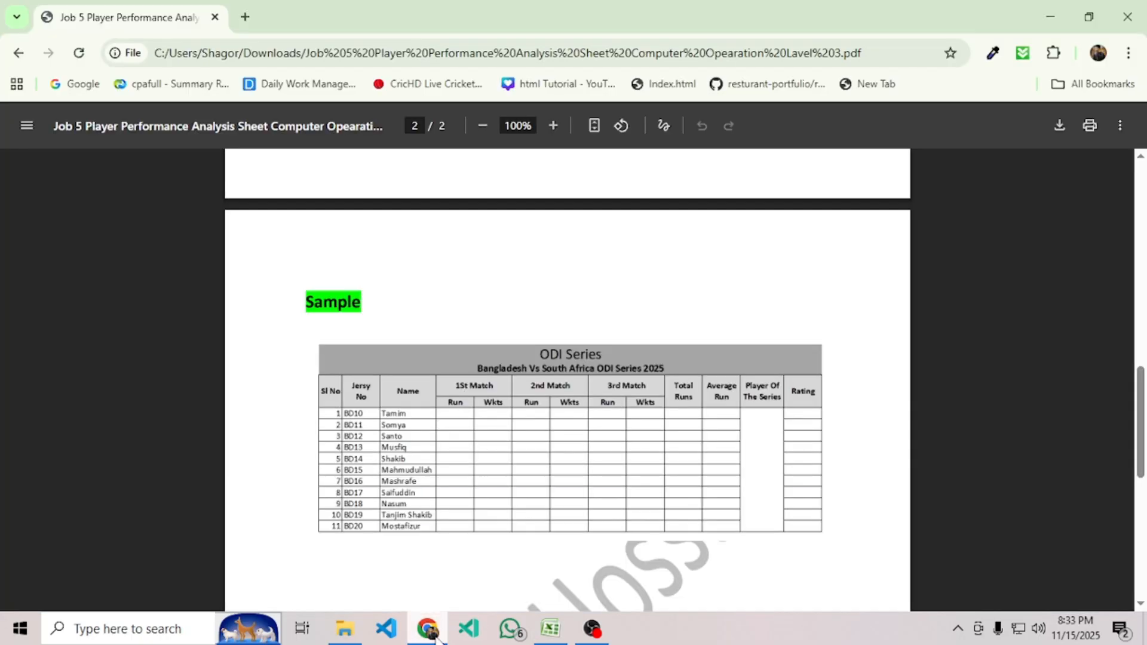
pyautogui.click(435, 637)
pyautogui.write('Name')
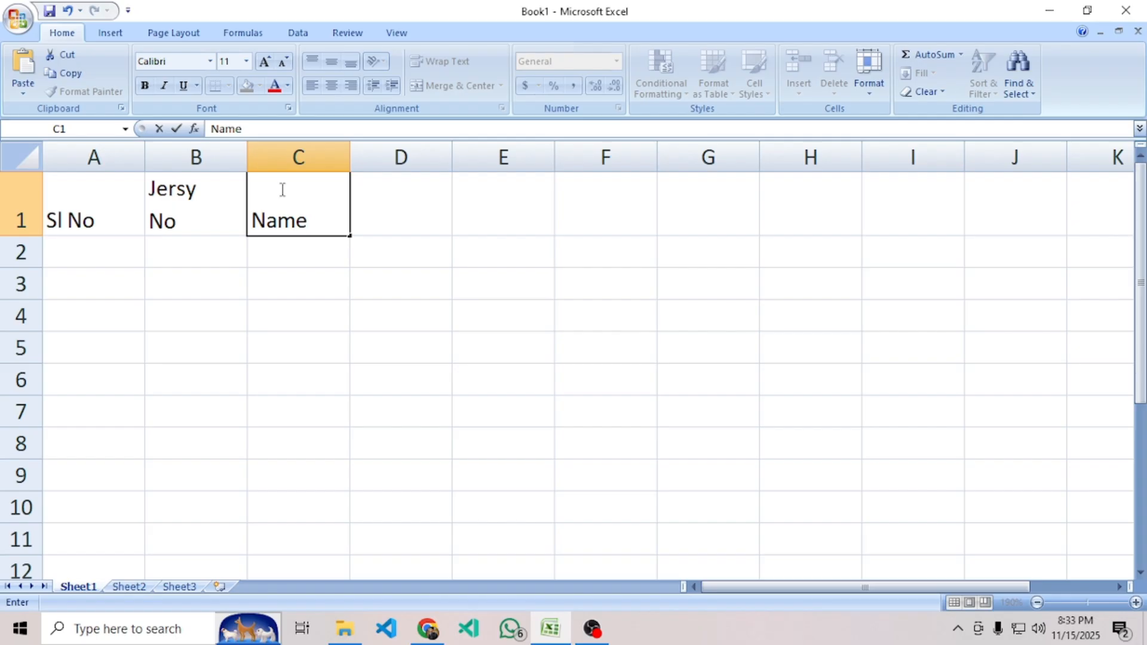
pyautogui.click(230, 379)
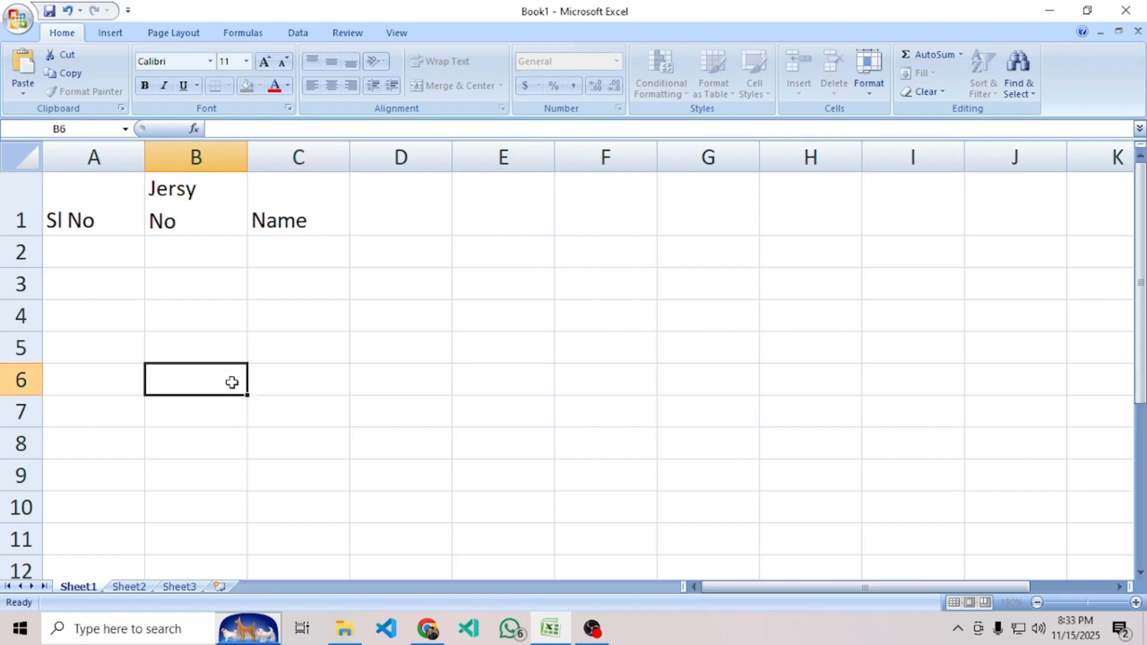
pyautogui.click(20, 220)
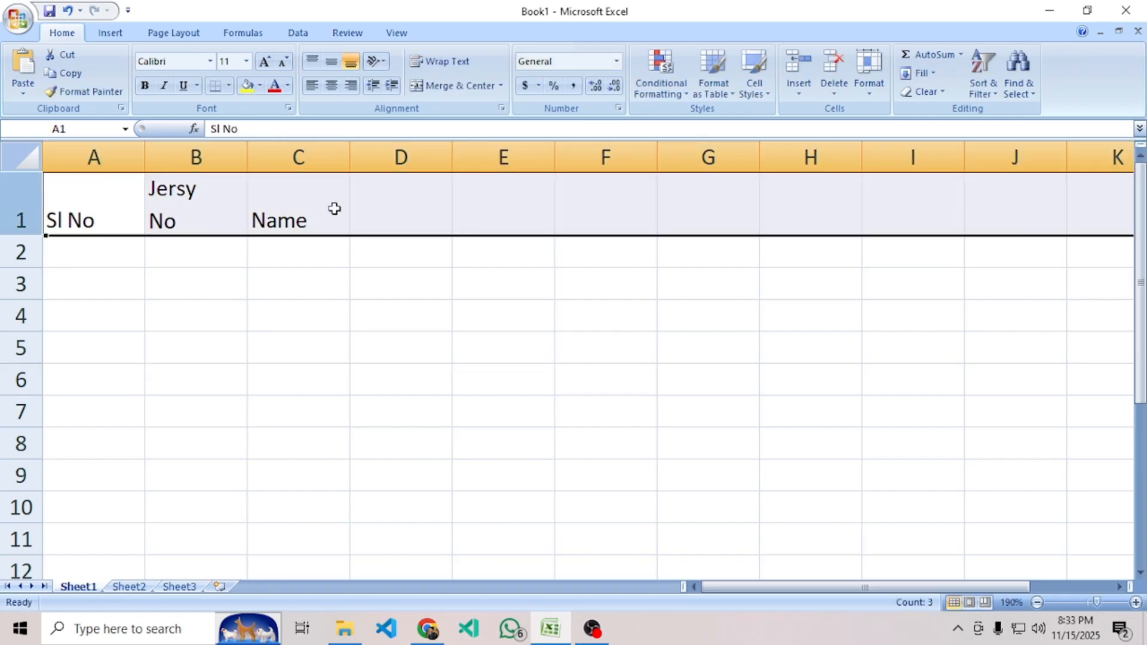
pyautogui.click(331, 63)
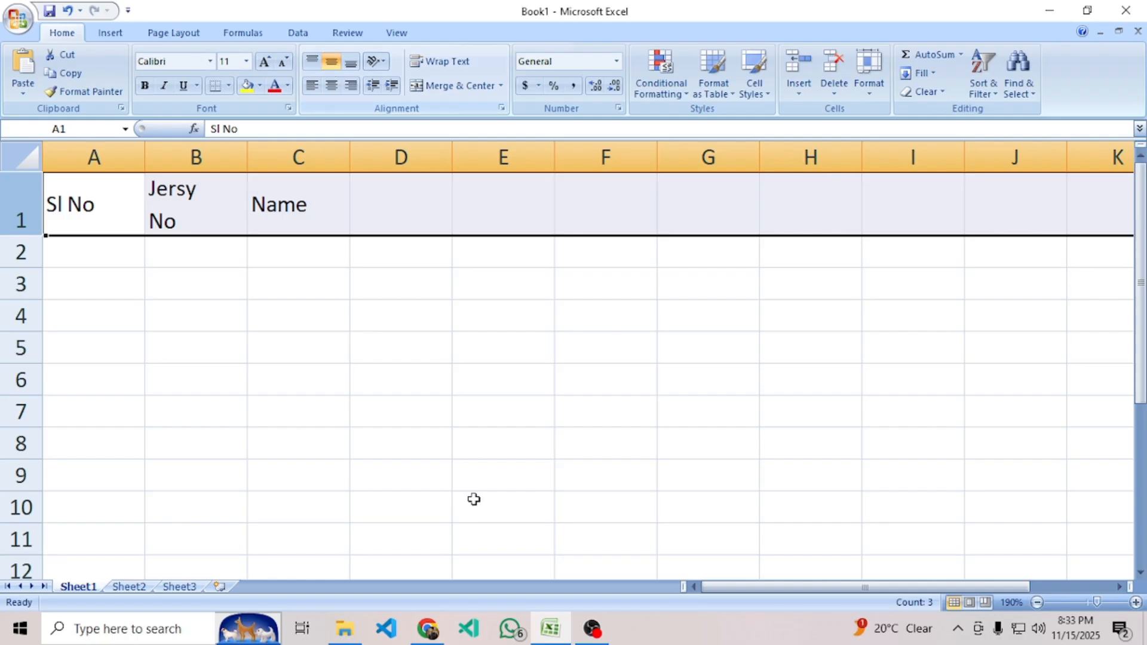
# Check the two-row header in the PDF sample and insert a blank row above the header row in Excel.
pyautogui.click(430, 635)
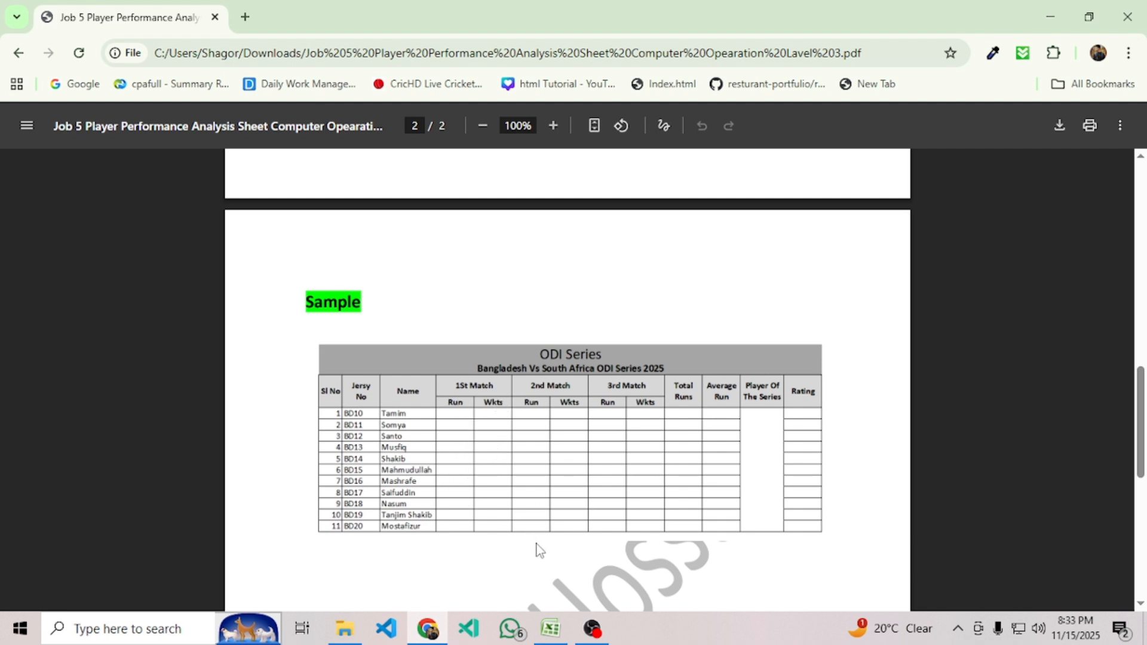
pyautogui.click(555, 632)
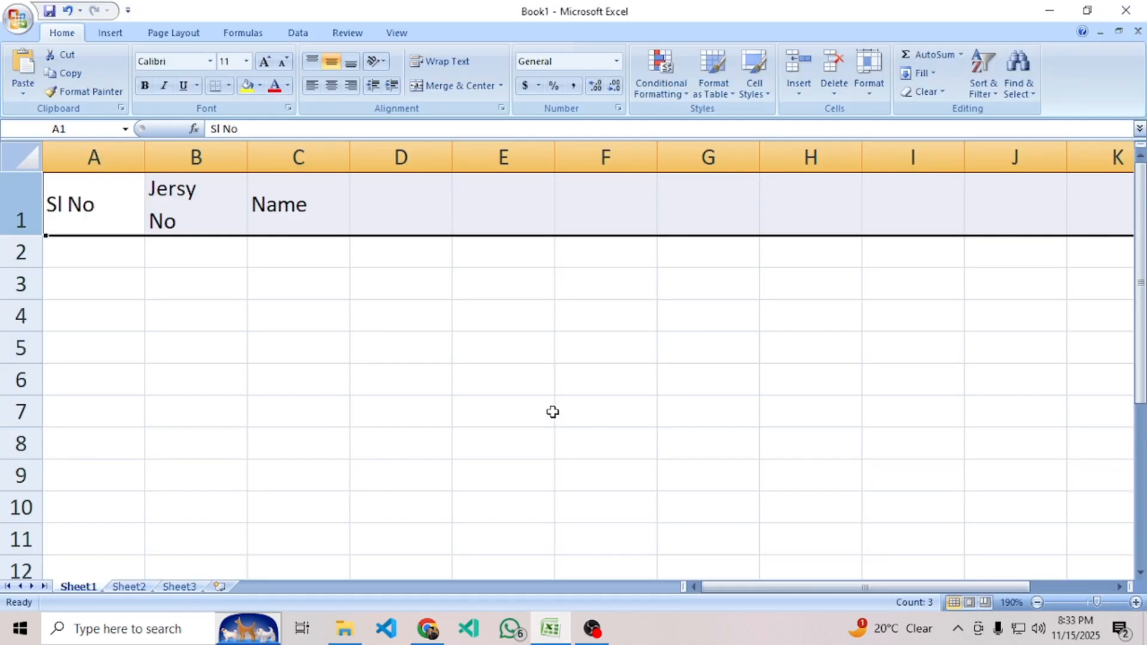
pyautogui.click(339, 217)
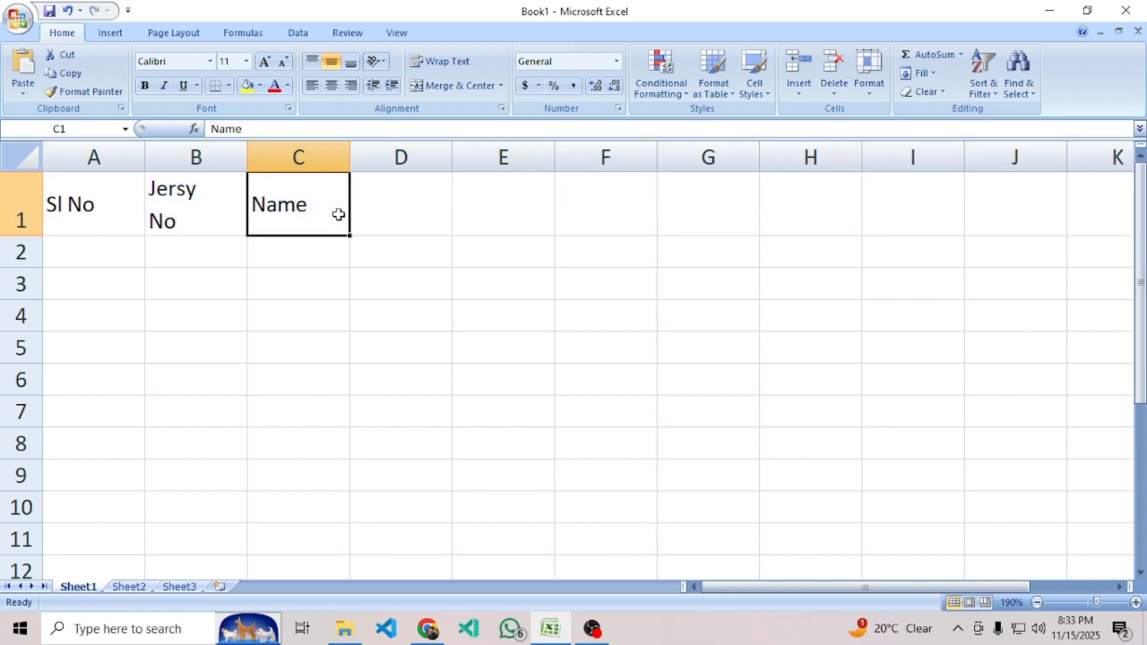
pyautogui.click(20, 201)
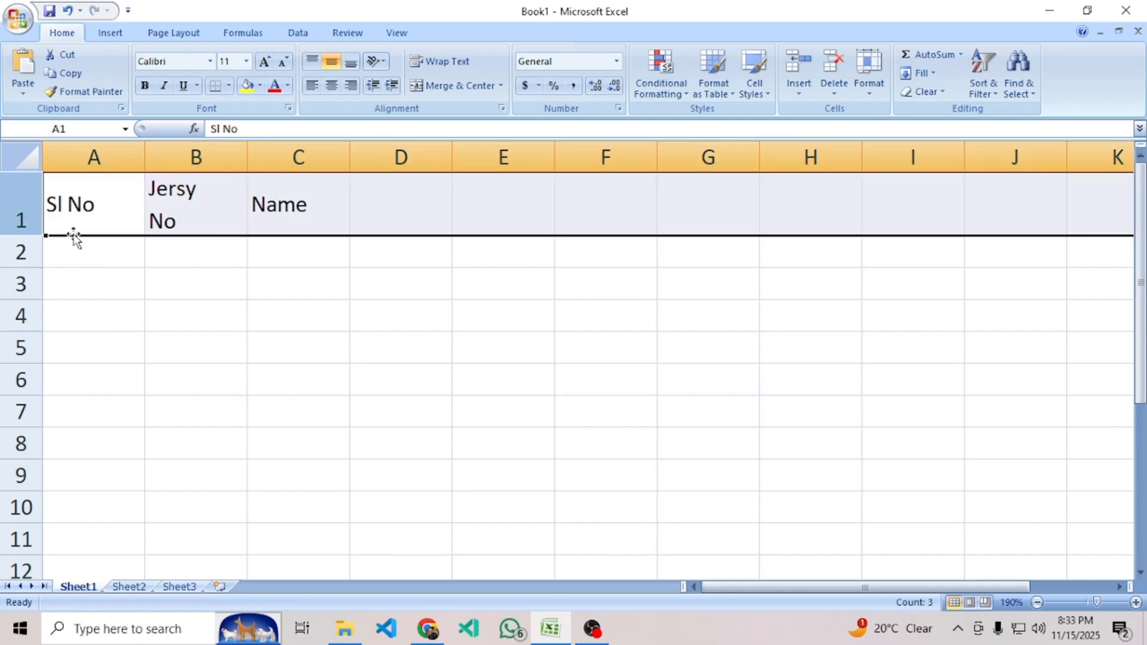
pyautogui.click(76, 268)
pyautogui.click(18, 209)
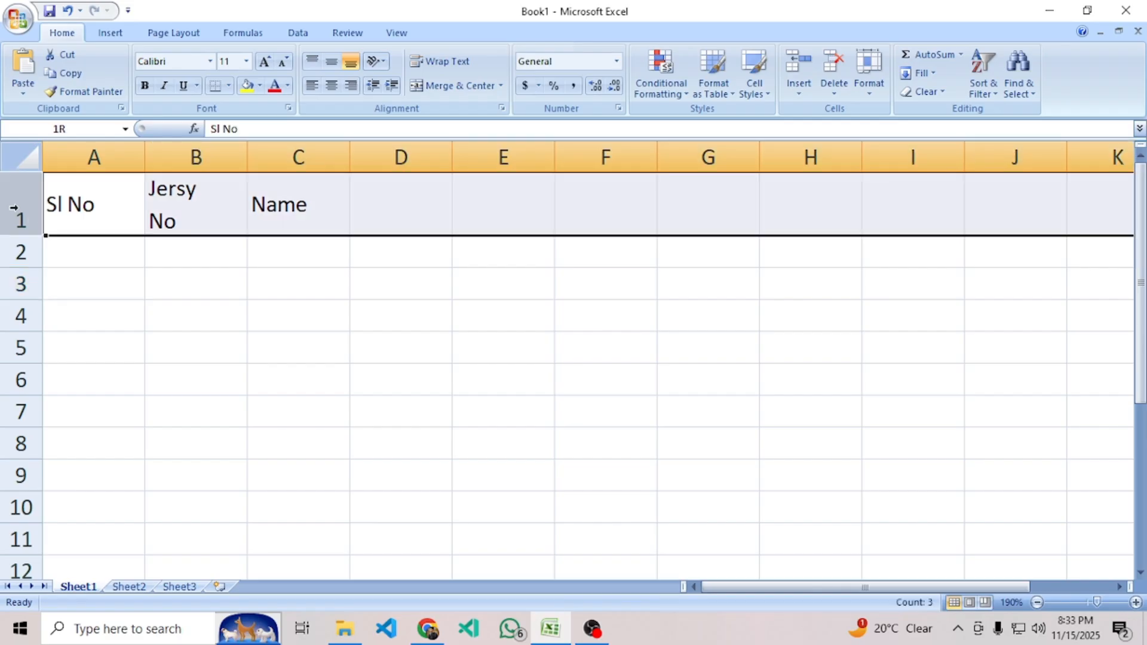
pyautogui.click(798, 60)
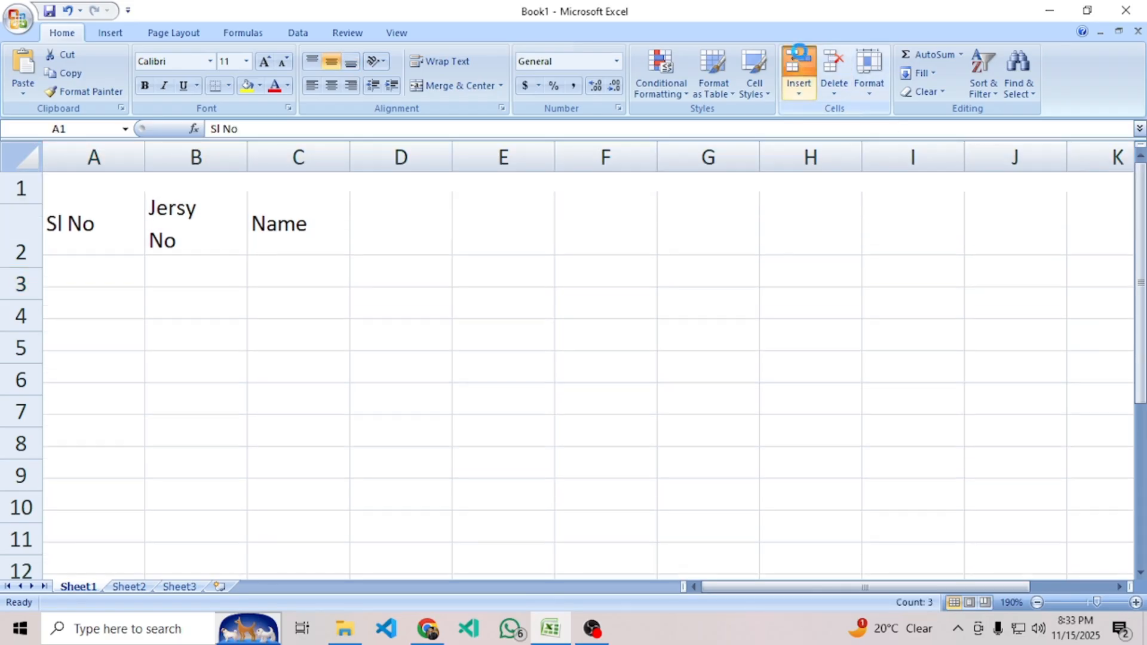
pyautogui.click(182, 297)
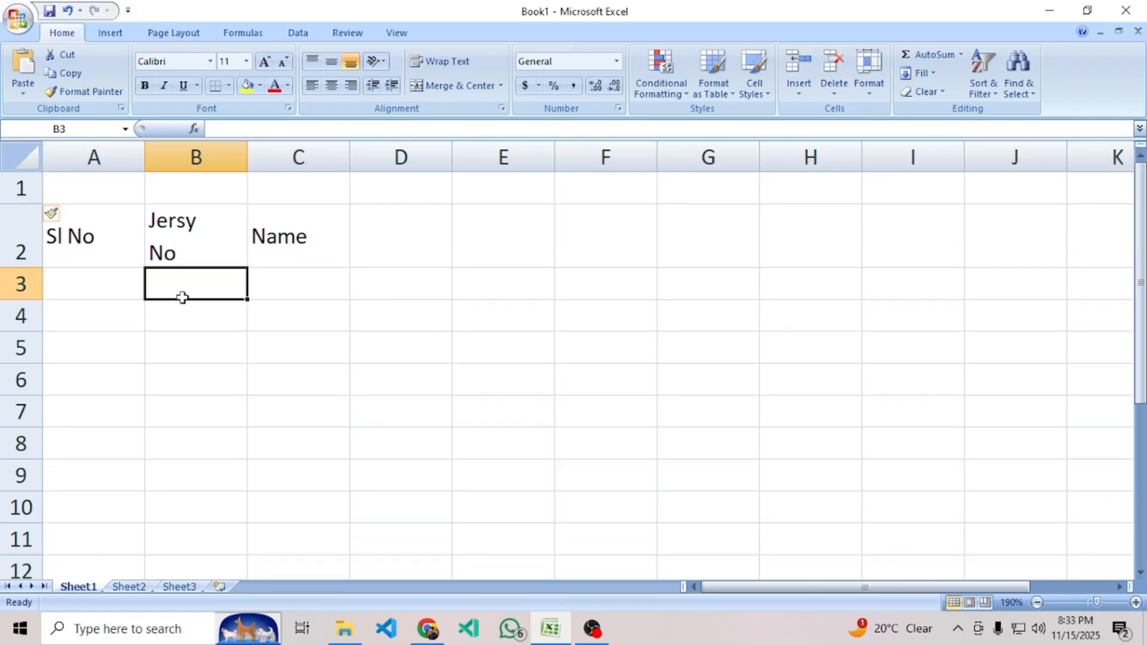
# Merge and center each of the "Sl No", "Jersy No" and "Name" headers across rows 1 and 2 of its column.
pyautogui.moveTo(120, 238); pyautogui.dragTo(111, 185)
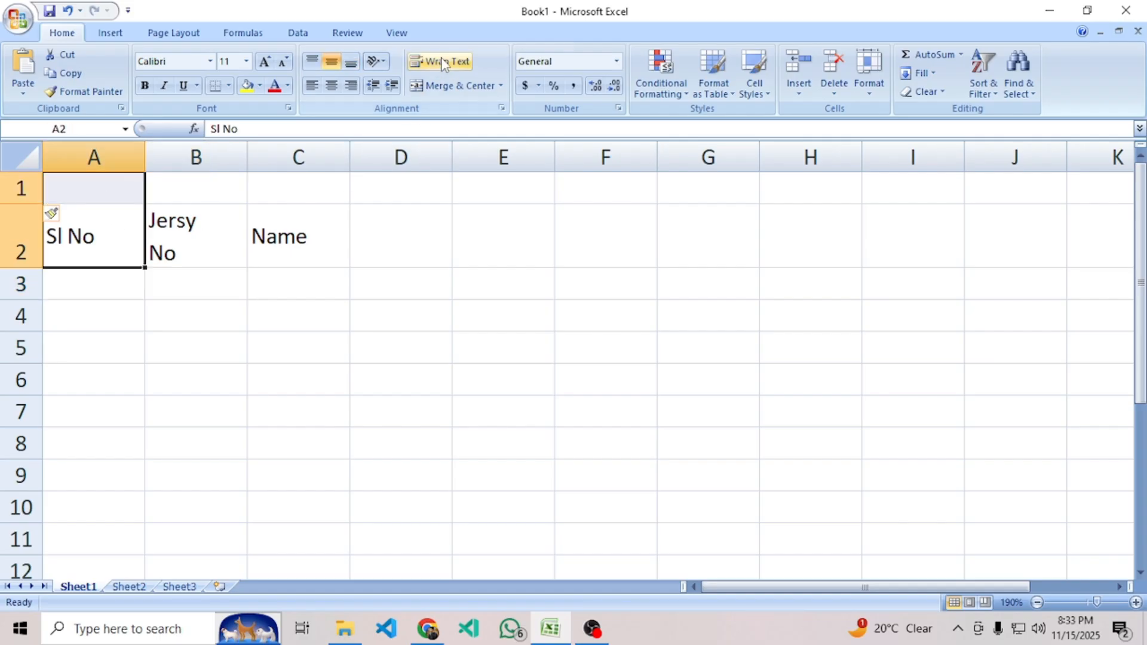
pyautogui.click(448, 89)
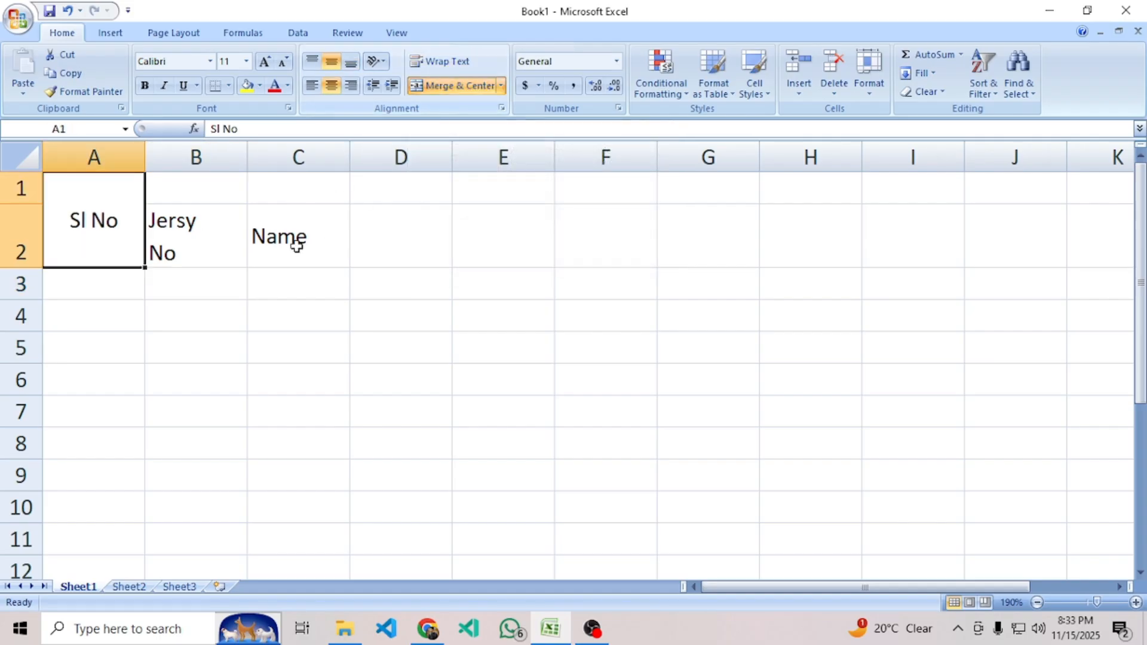
pyautogui.moveTo(192, 252); pyautogui.dragTo(180, 180)
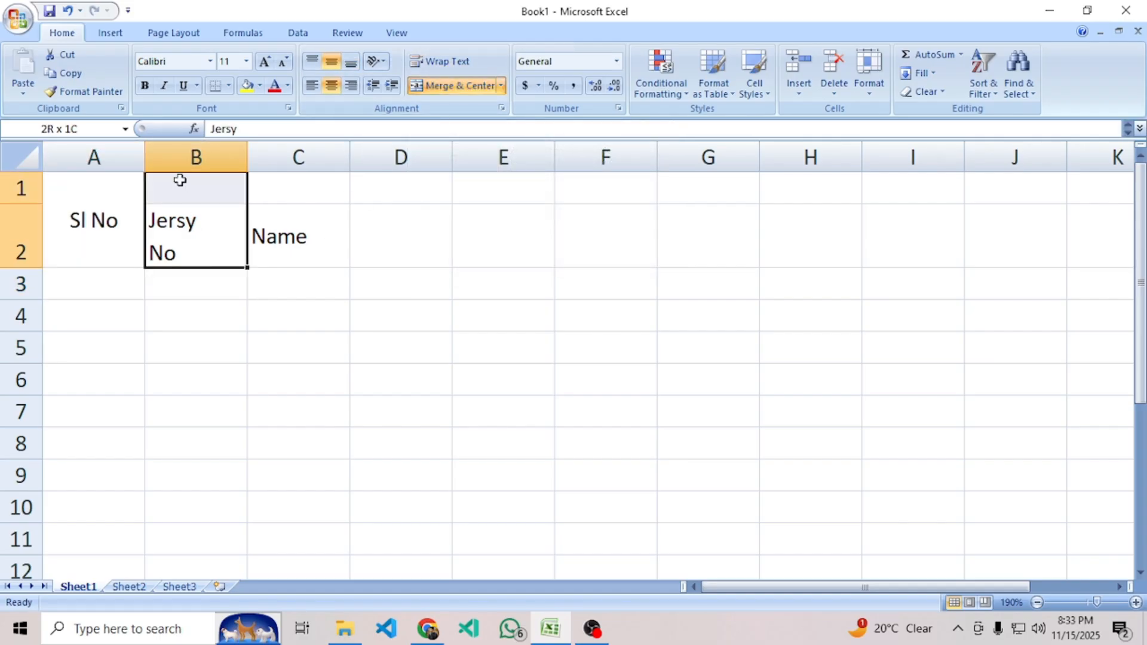
pyautogui.click(461, 89)
pyautogui.click(329, 202)
pyautogui.moveTo(324, 222); pyautogui.dragTo(301, 186)
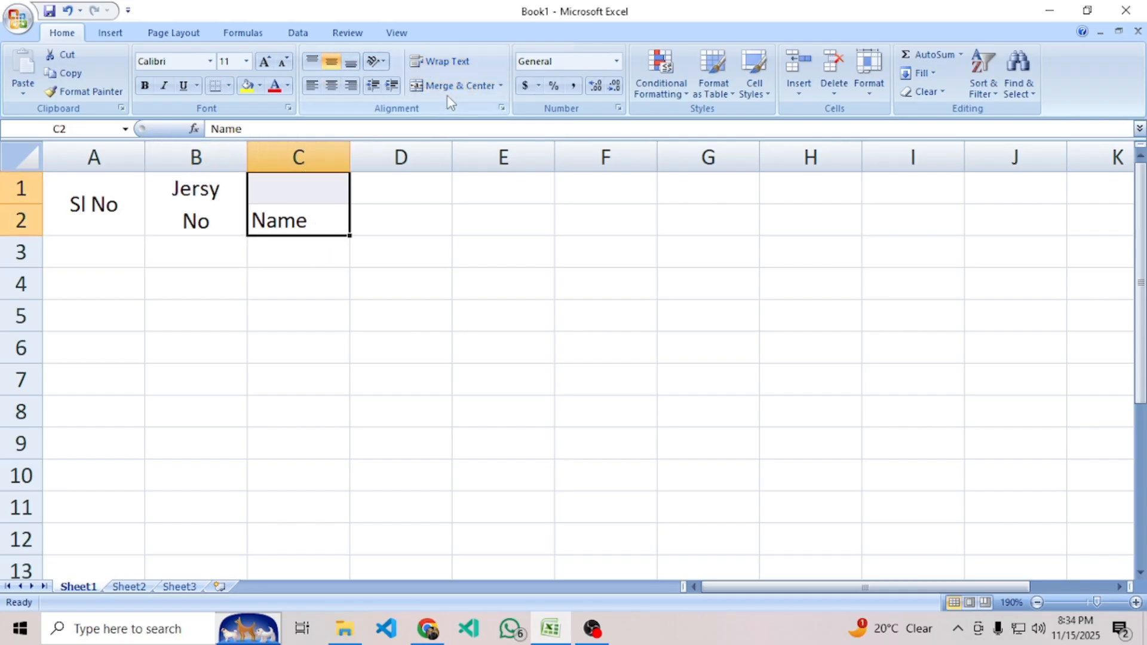
pyautogui.click(454, 86)
pyautogui.click(420, 256)
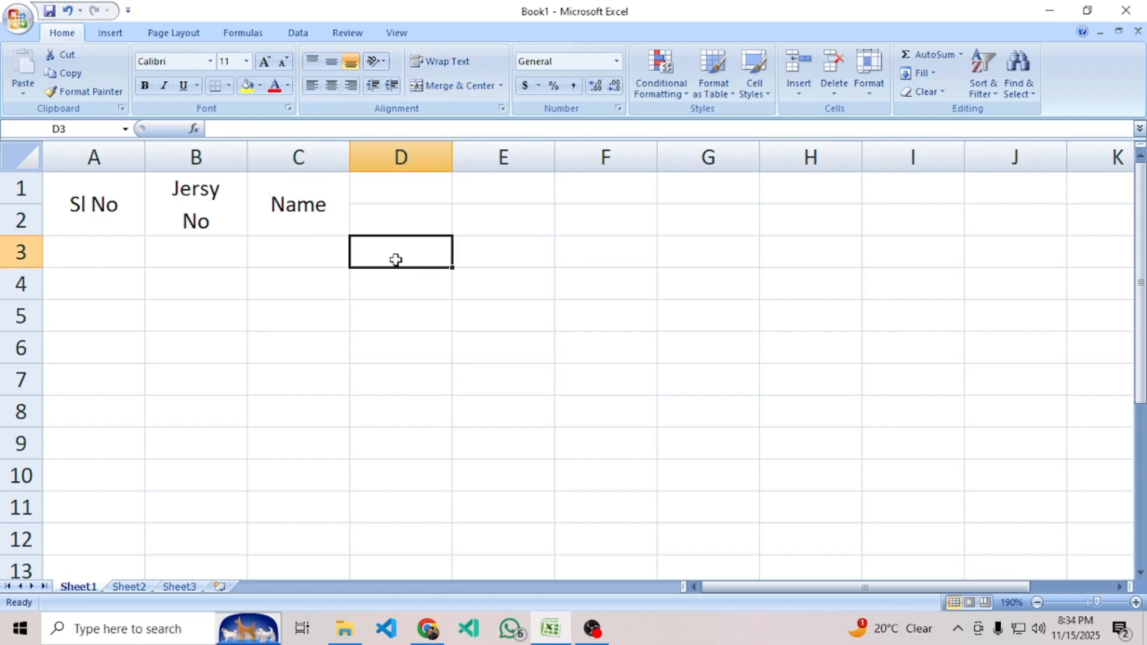
# Merge and center D1:E1 and enter the heading "1st Match" in it.
pyautogui.moveTo(389, 178); pyautogui.dragTo(496, 191)
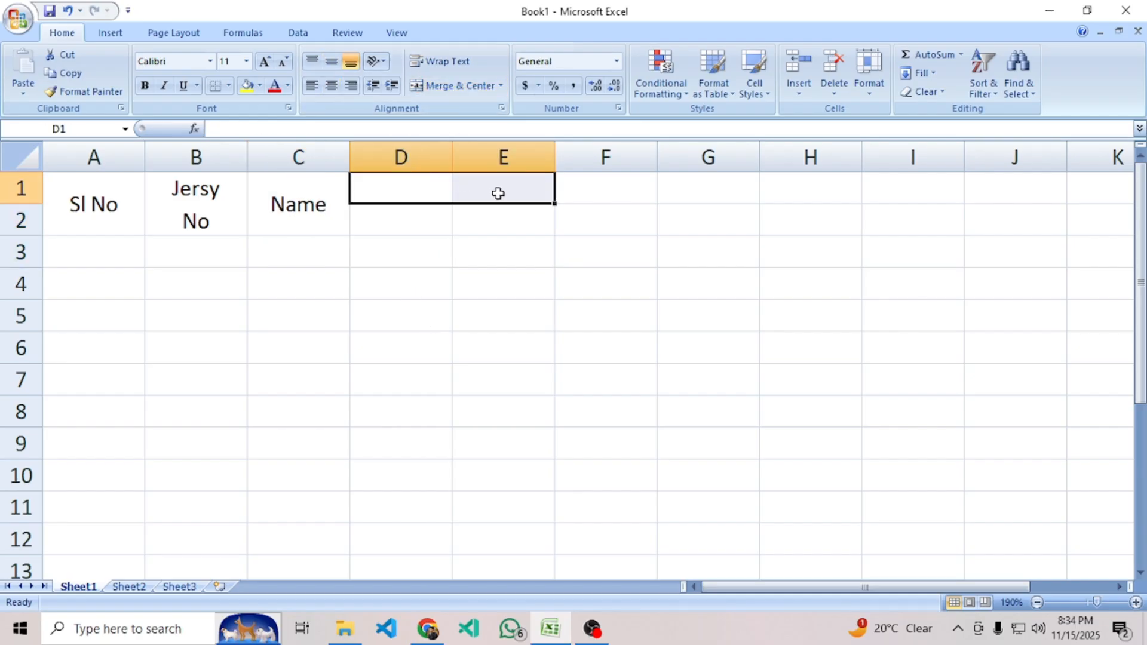
pyautogui.click(503, 284)
pyautogui.moveTo(389, 179); pyautogui.dragTo(484, 174)
pyautogui.click(465, 84)
pyautogui.click(492, 285)
pyautogui.click(453, 179)
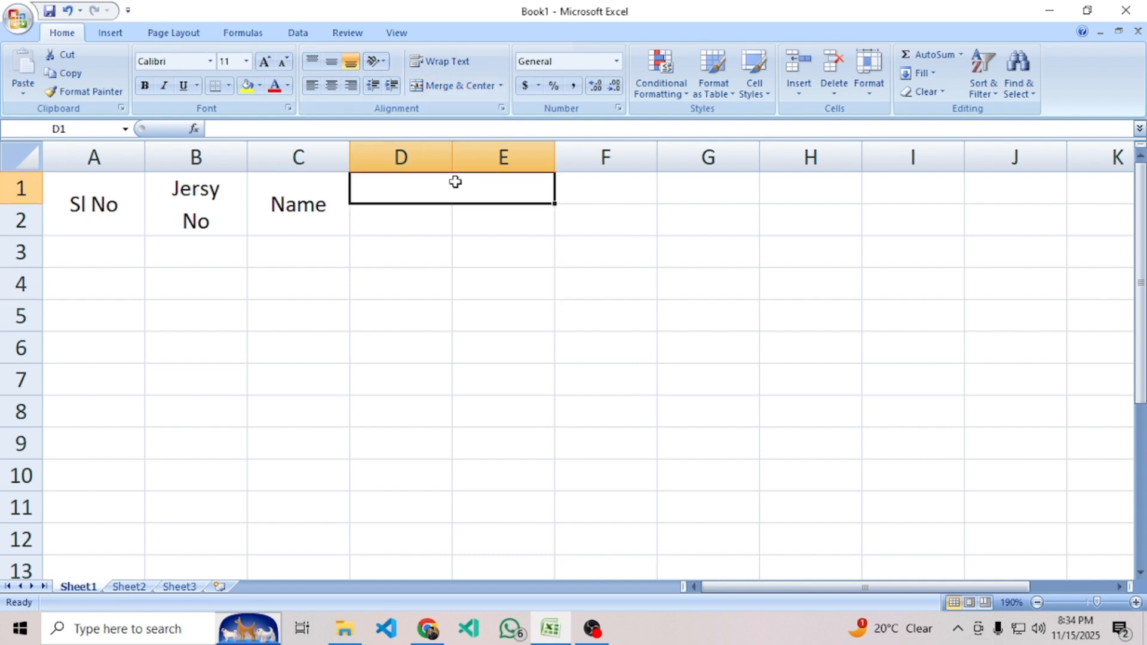
pyautogui.write('1st')
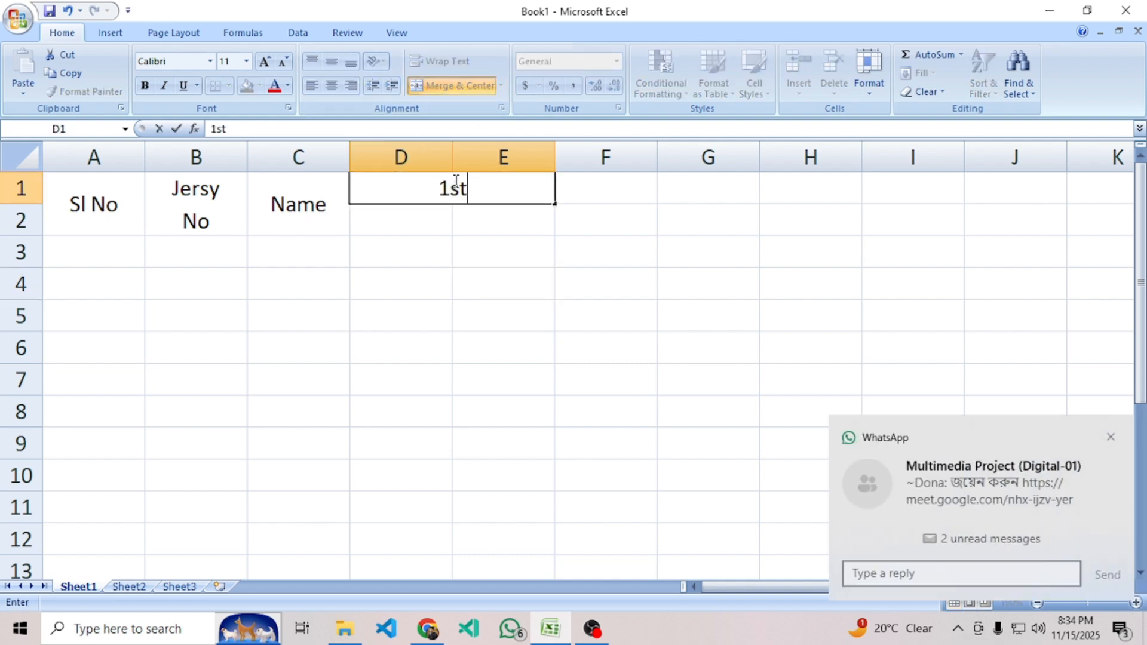
pyautogui.write(' Match')
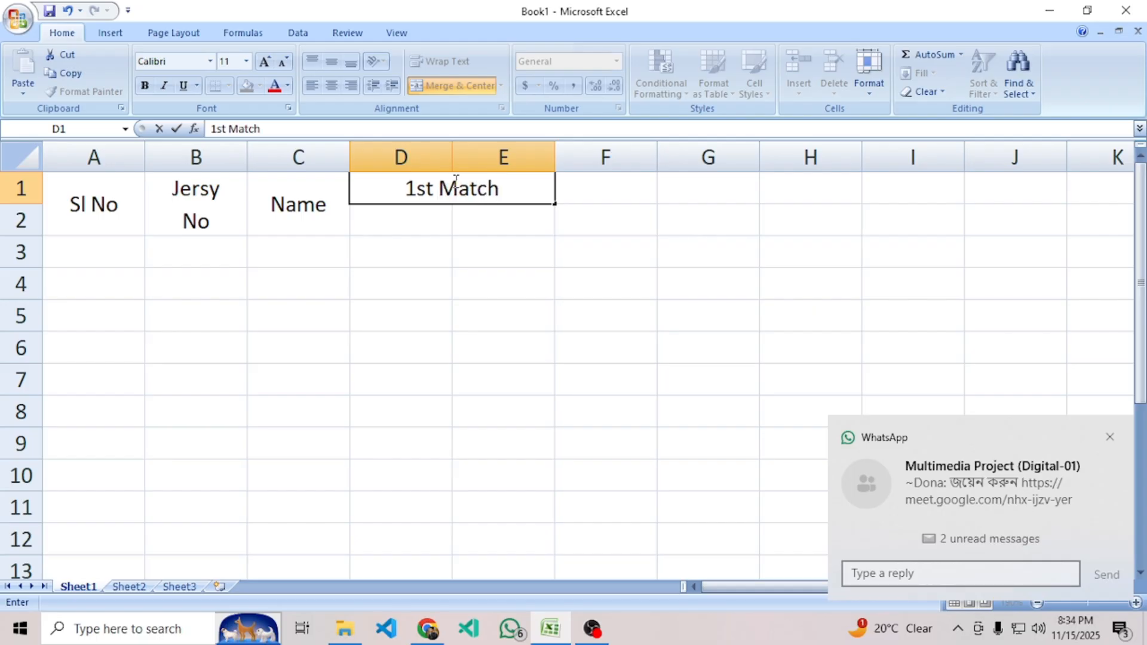
pyautogui.click(499, 315)
# Enter the subheaders "Run" in D2 and "Wkts" in E2, checking the wording against the PDF sample.
pyautogui.click(428, 225)
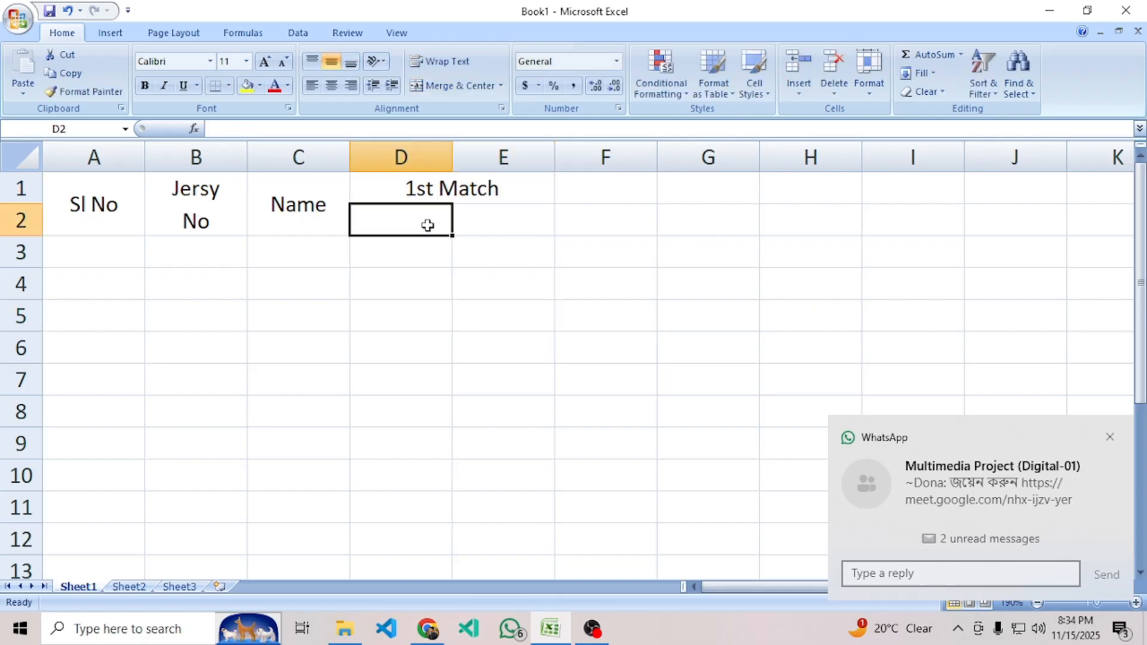
pyautogui.write('Run')
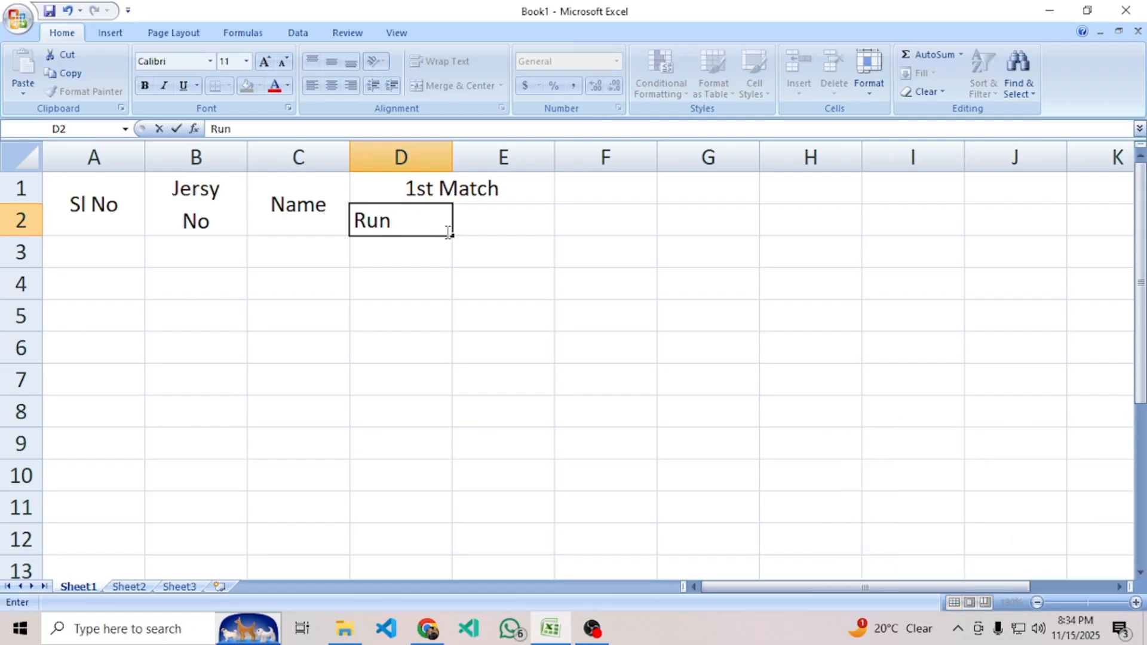
pyautogui.click(432, 634)
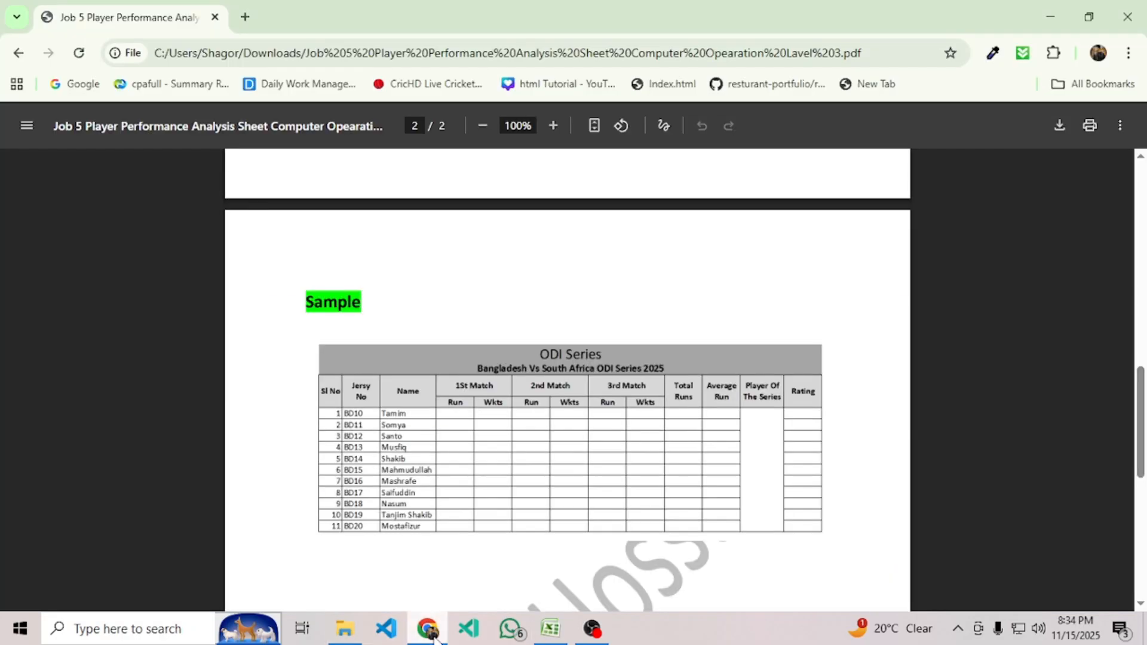
pyautogui.click(431, 635)
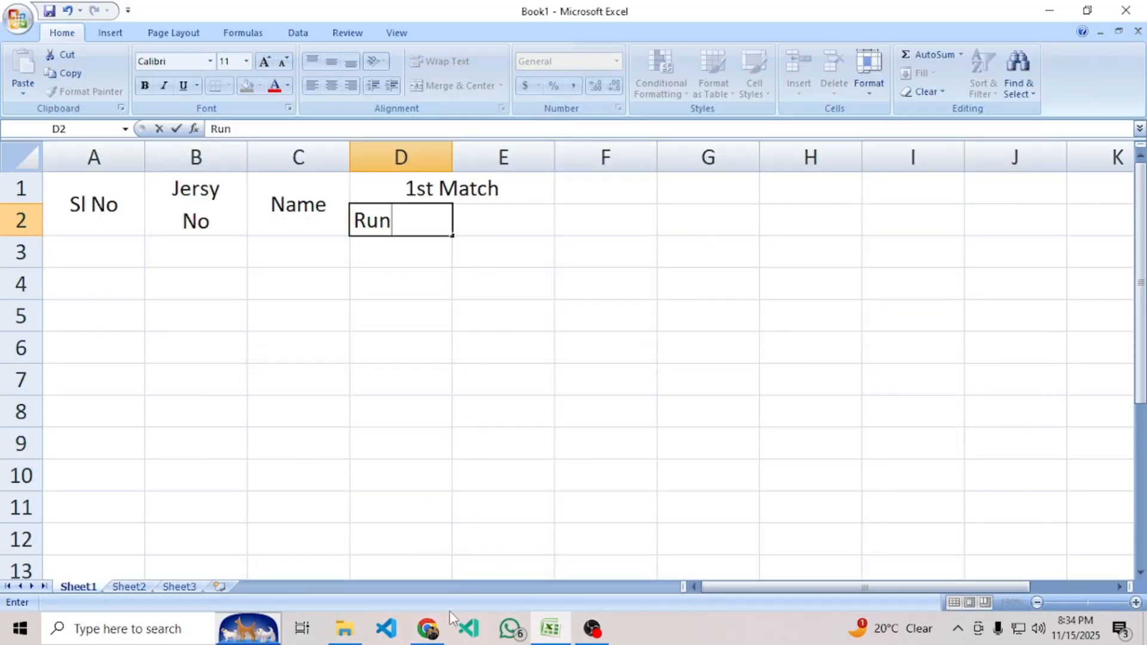
pyautogui.click(469, 221)
pyautogui.write('Wkts')
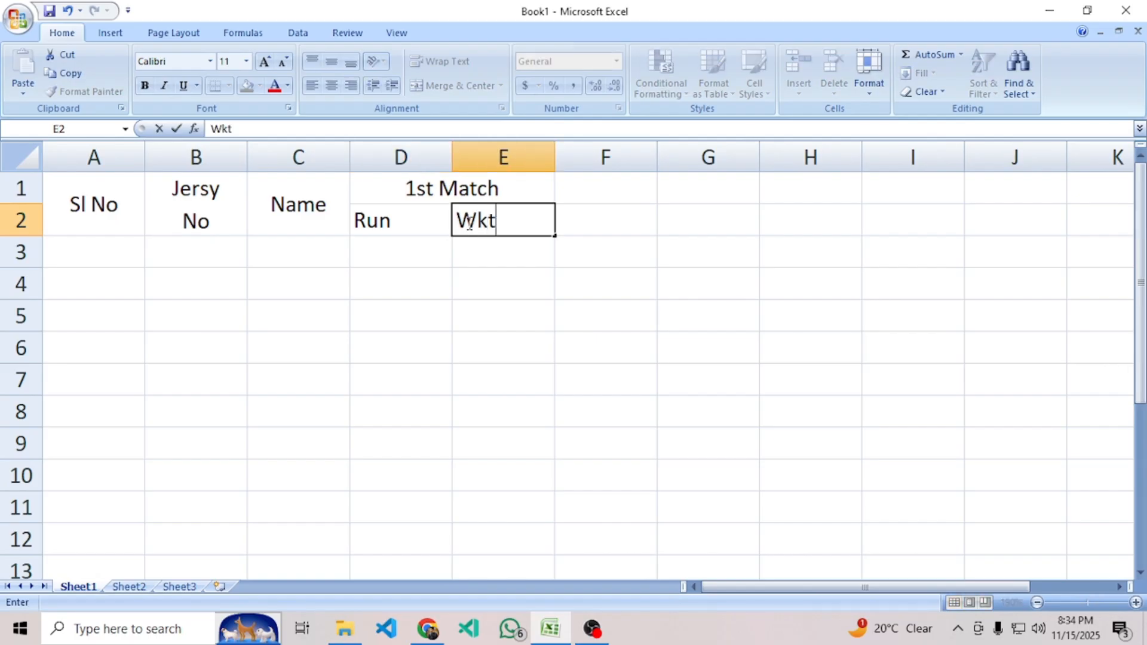
pyautogui.click(542, 301)
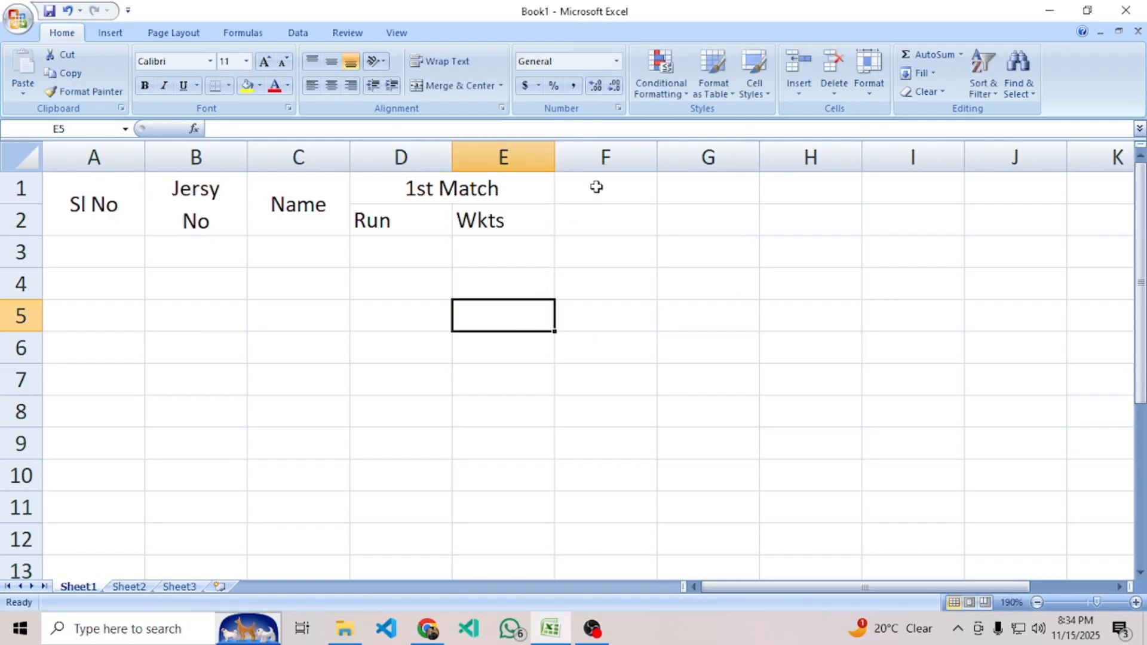
# Merge and center F1:G1 and copy the "1st Match" heading into it.
pyautogui.moveTo(597, 187); pyautogui.dragTo(680, 187)
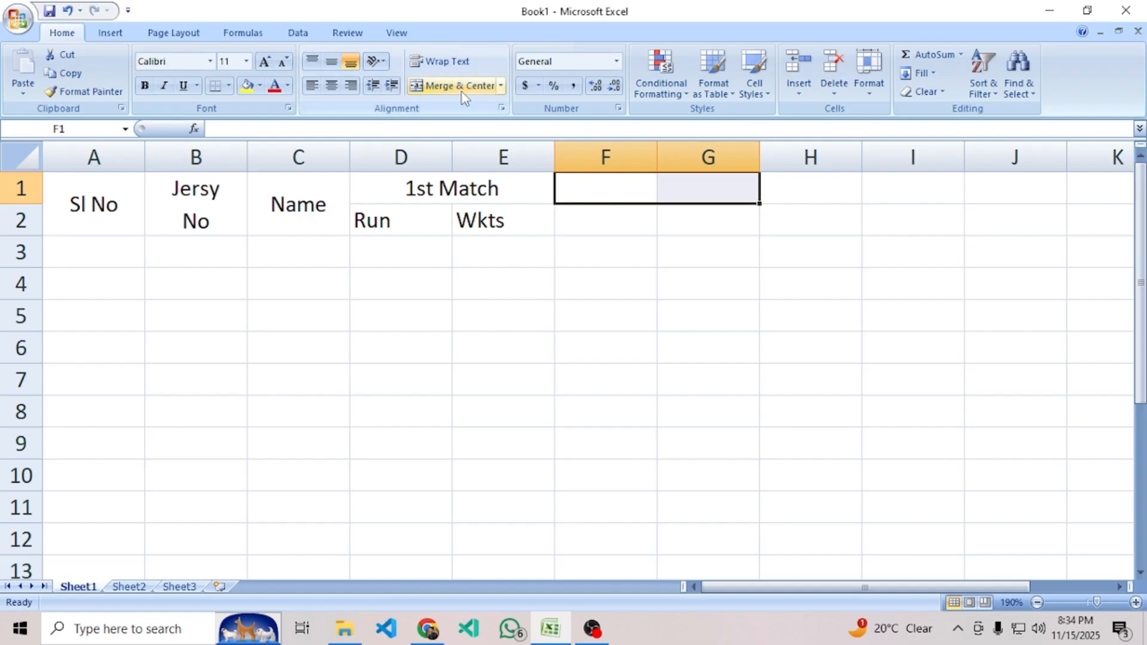
pyautogui.click(463, 87)
pyautogui.click(449, 187)
pyautogui.hotkey('ctrl', 'c')
pyautogui.click(669, 188)
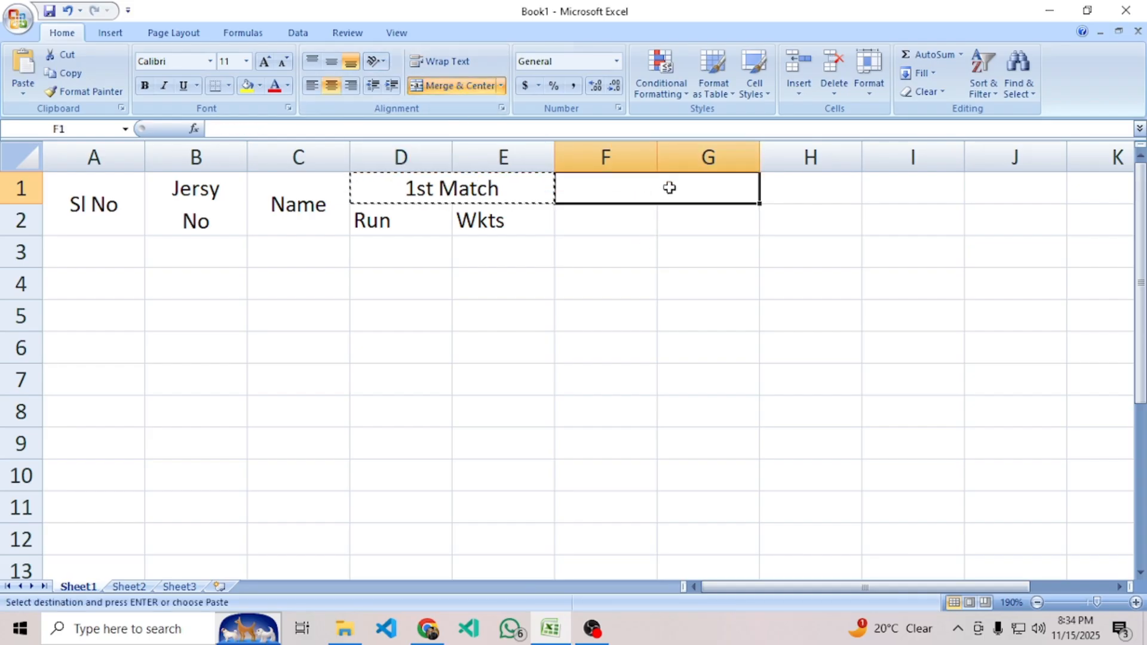
pyautogui.hotkey('ctrl', 'v')
# Copy the "Run" and "Wkts" subheaders from D2:E2 to F2:G2.
pyautogui.click(422, 220)
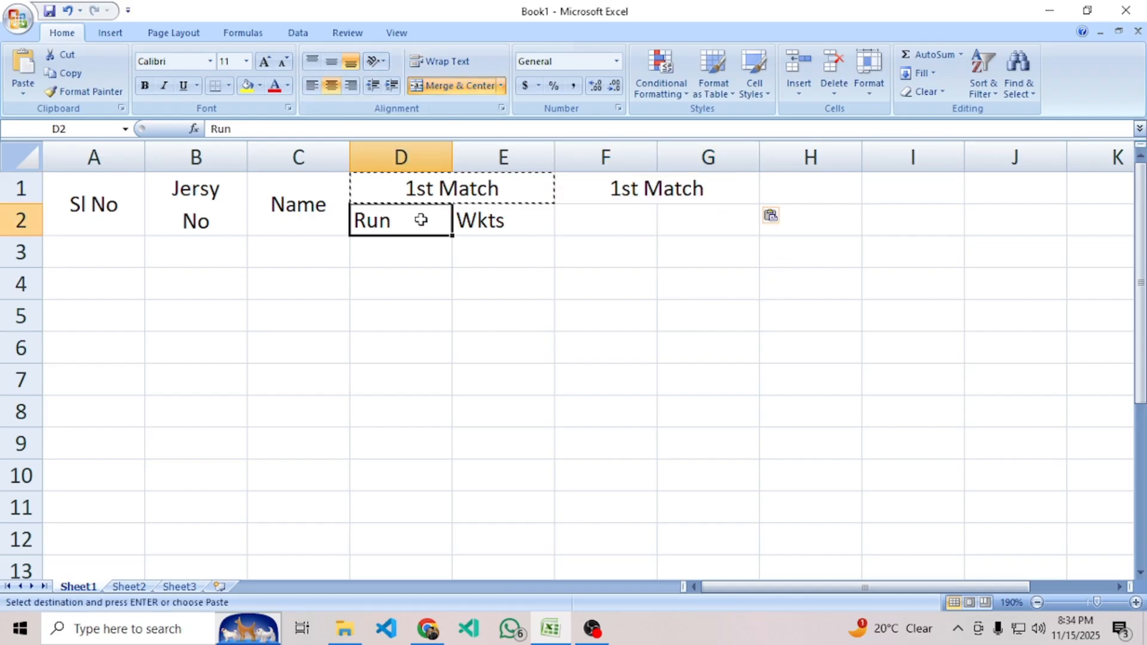
pyautogui.moveTo(421, 220); pyautogui.dragTo(509, 225)
pyautogui.hotkey('ctrl', 'c')
pyautogui.click(604, 223)
pyautogui.hotkey('ctrl', 'v')
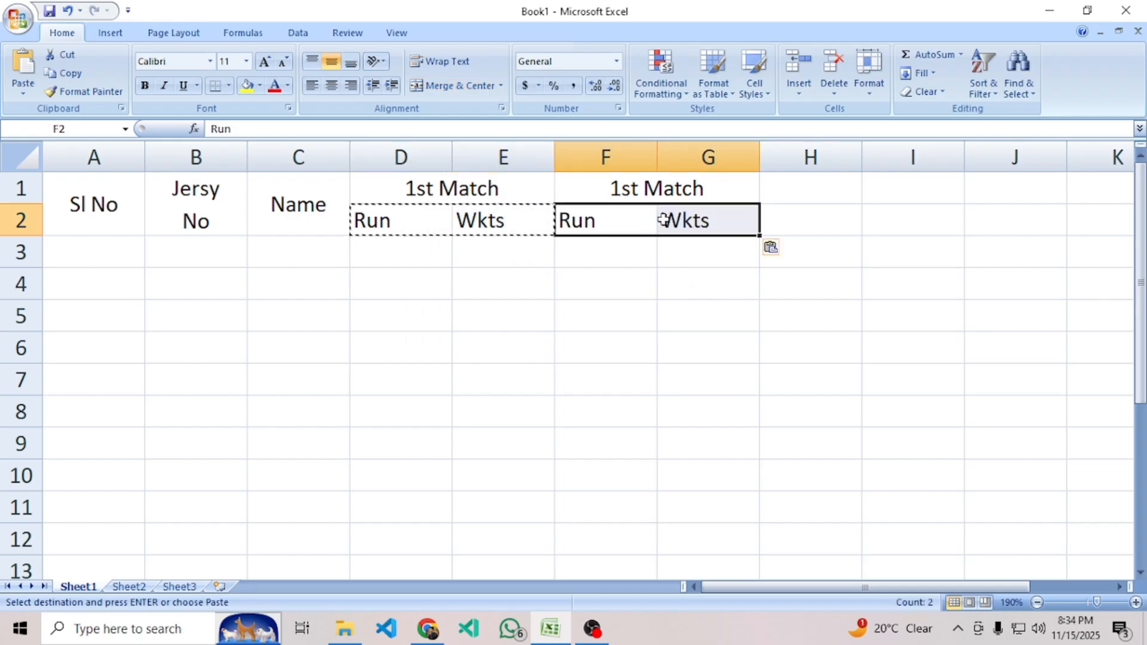
# Change the copied heading in F1 to "2nd Match".
pyautogui.click(628, 187)
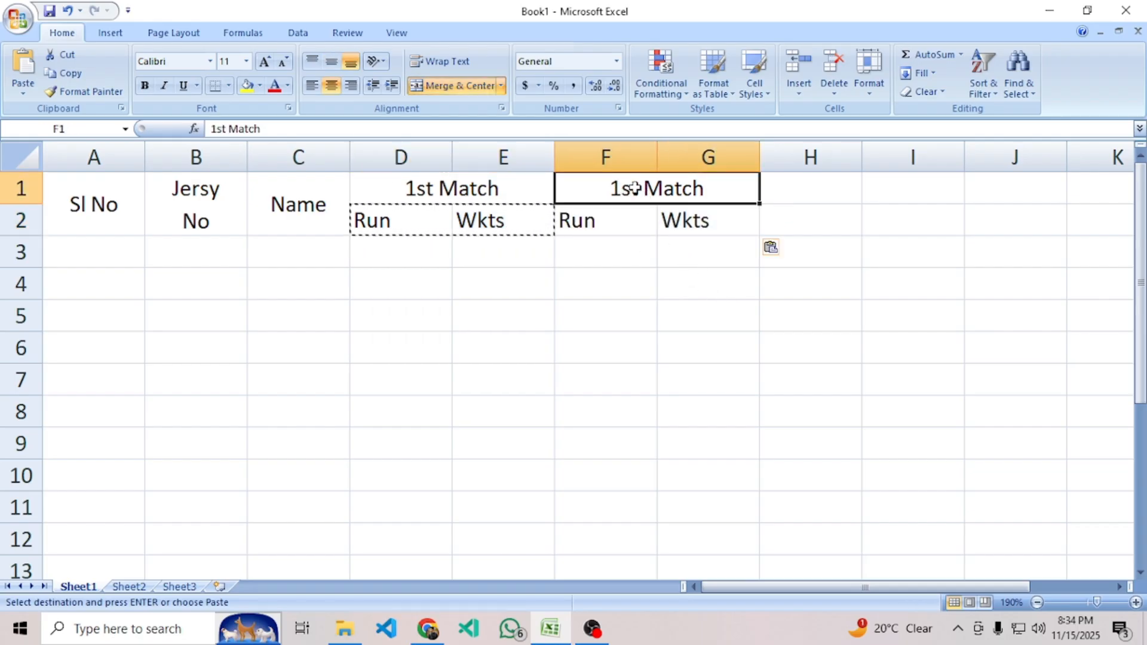
pyautogui.doubleClick(635, 187)
pyautogui.moveTo(637, 189); pyautogui.dragTo(614, 197)
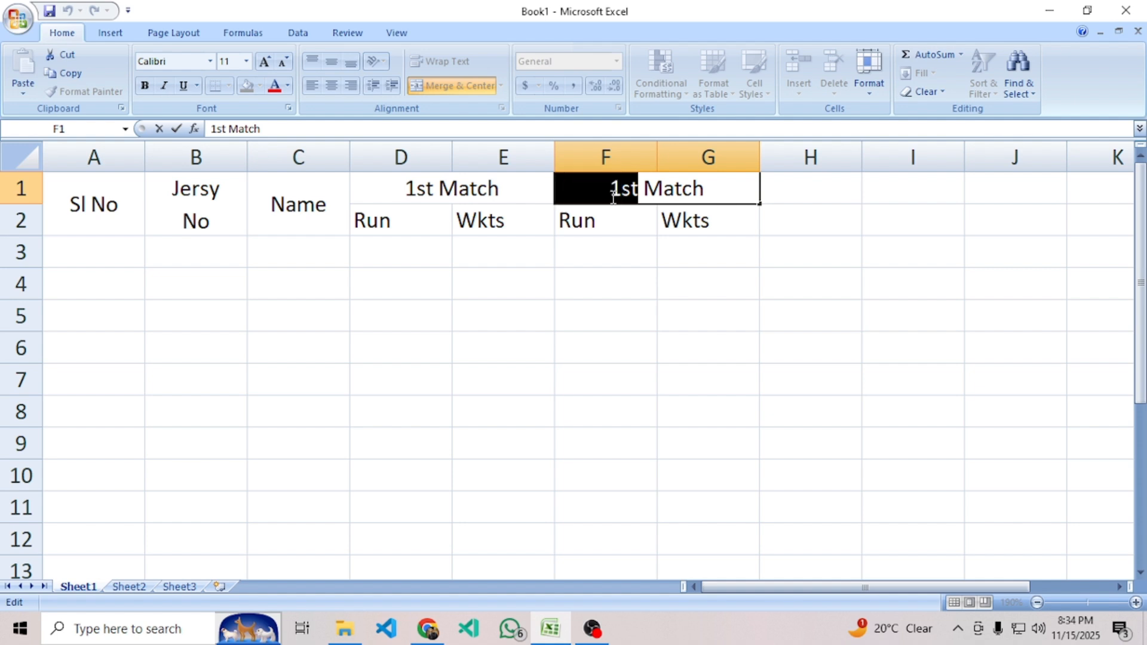
pyautogui.press('BackSpace')
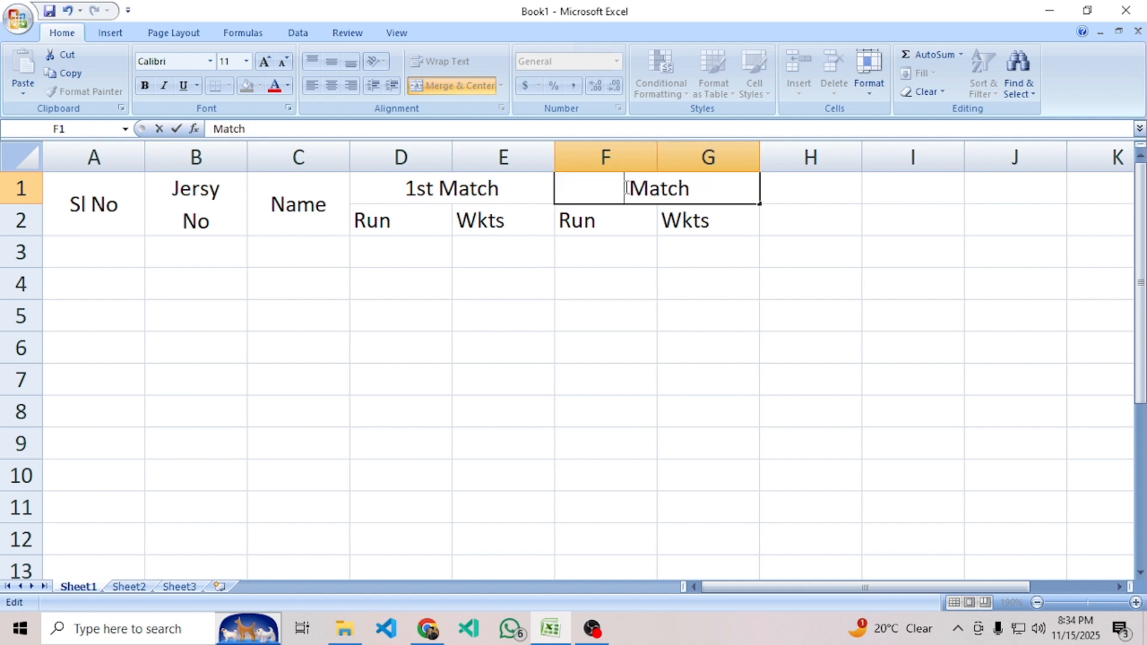
pyautogui.write('2nd')
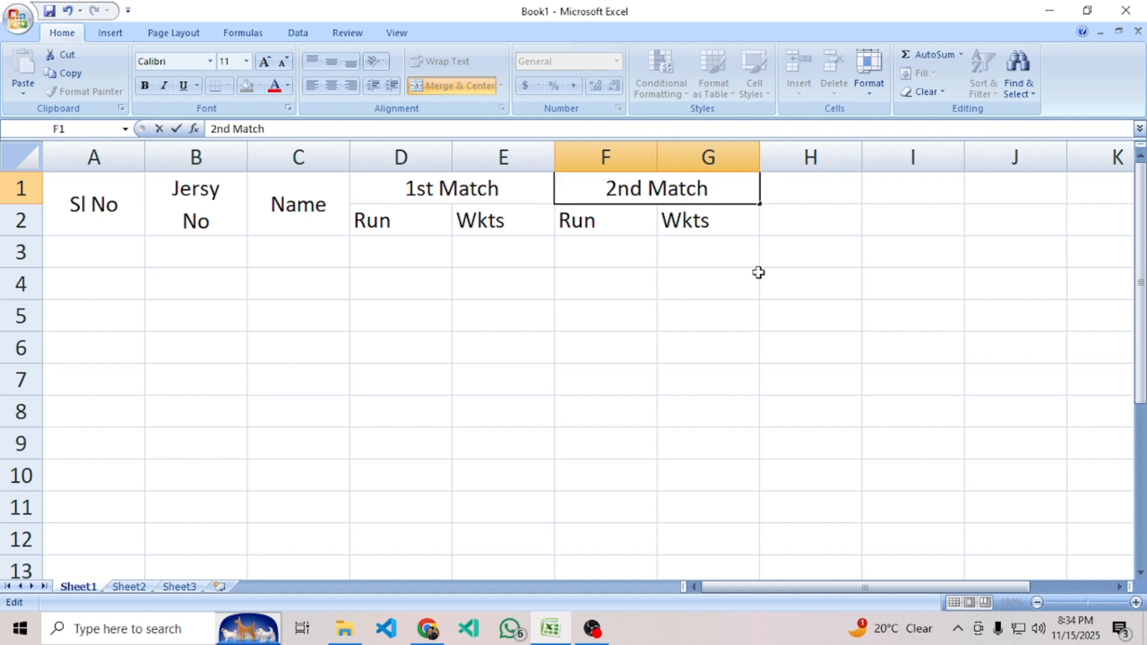
pyautogui.click(759, 273)
# Merge and center H1:I1 and copy the "2nd Match" header block with its subheaders from F1:G2 into H1:I2.
pyautogui.moveTo(792, 187); pyautogui.dragTo(903, 202)
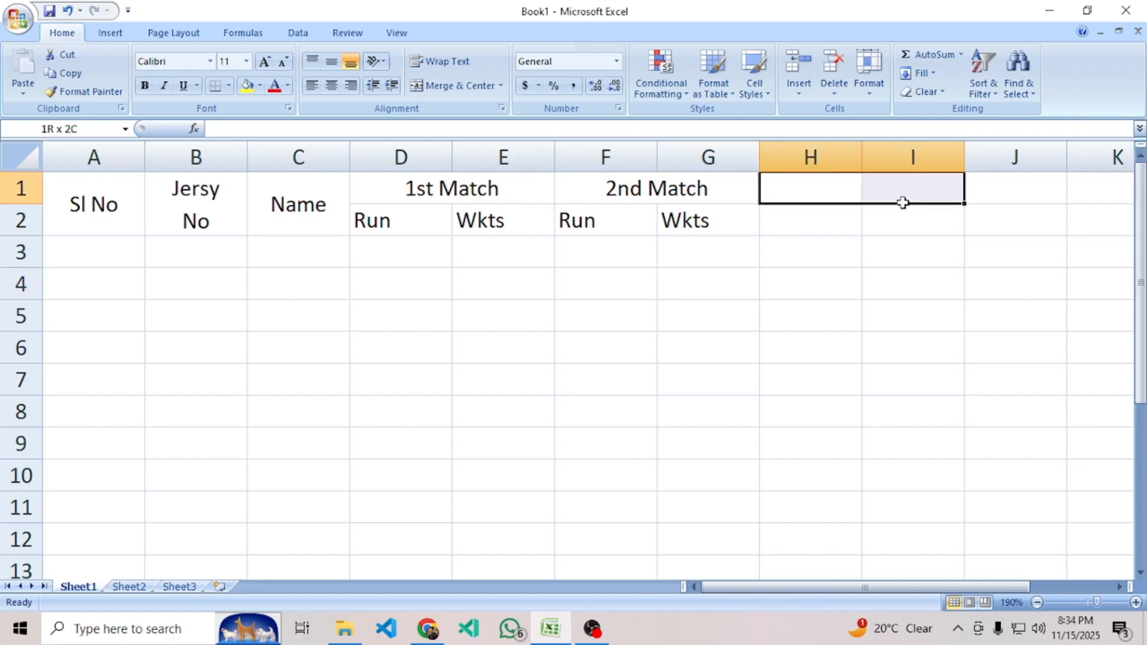
pyautogui.click(457, 85)
pyautogui.click(620, 206)
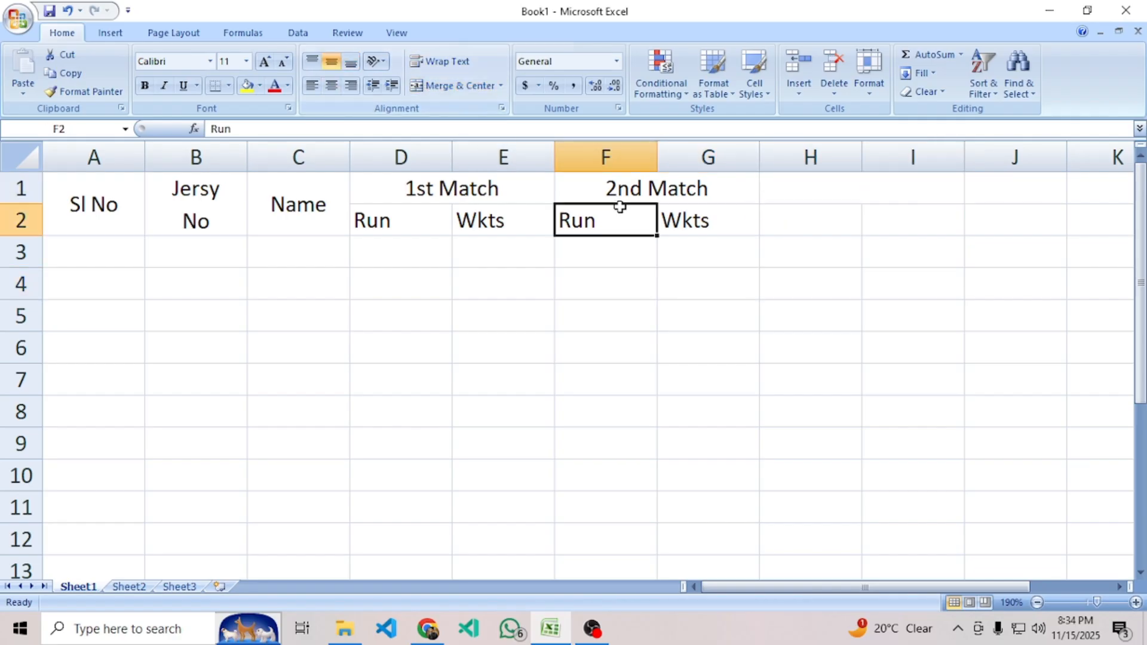
pyautogui.moveTo(628, 176); pyautogui.dragTo(671, 221)
pyautogui.hotkey('ctrl', 'c')
pyautogui.click(861, 185)
pyautogui.hotkey('ctrl', 'v')
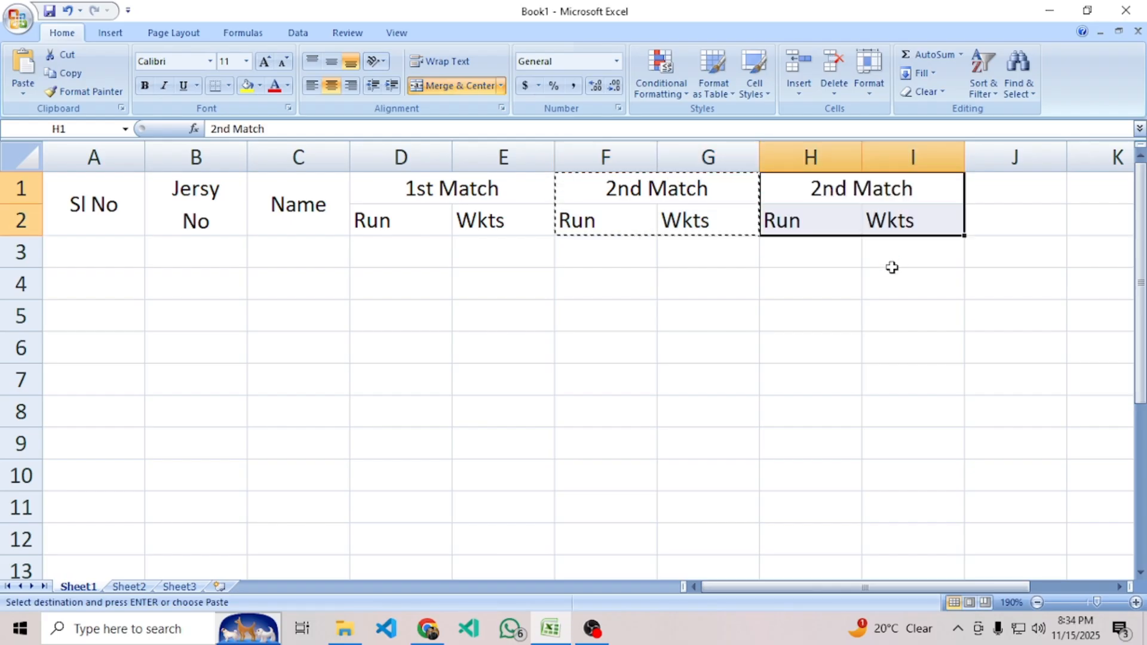
pyautogui.click(868, 333)
# Change the copied heading in H1 to "3rd Match".
pyautogui.click(832, 187)
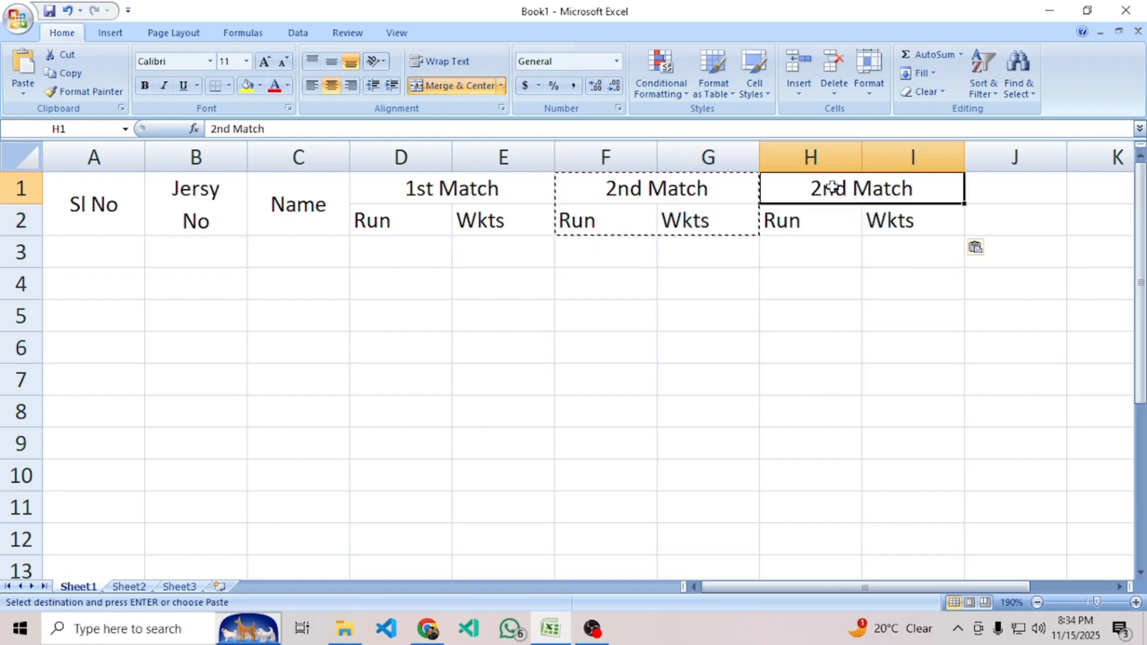
pyautogui.doubleClick(833, 187)
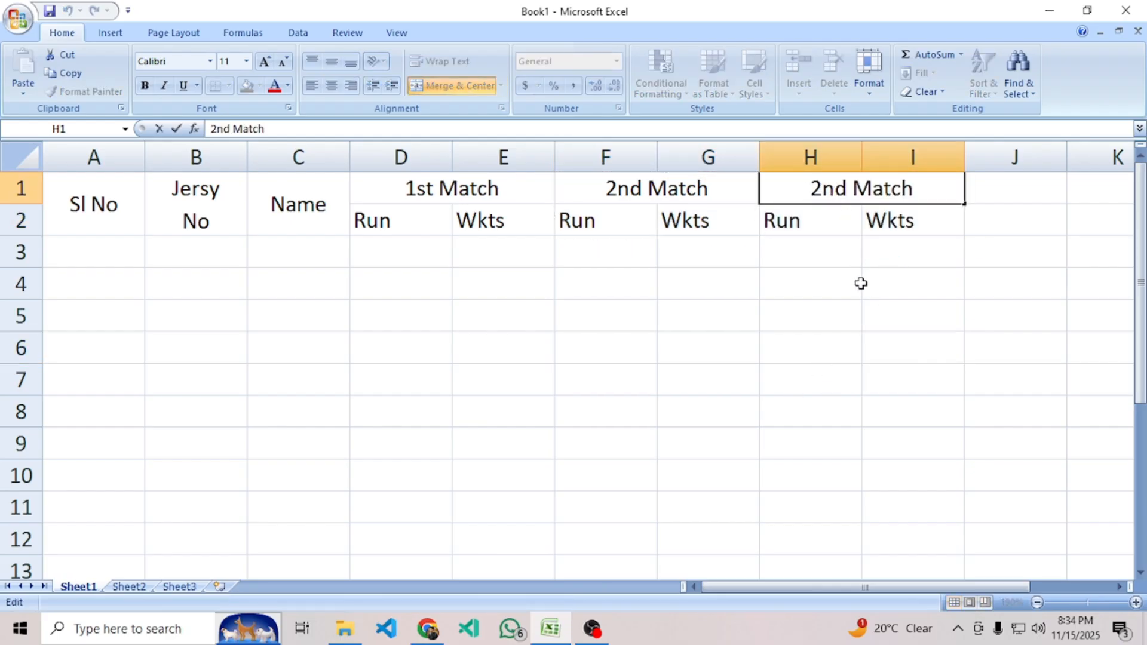
pyautogui.press('BackSpace')
pyautogui.press('BackSpace')
pyautogui.press('BackSpace')
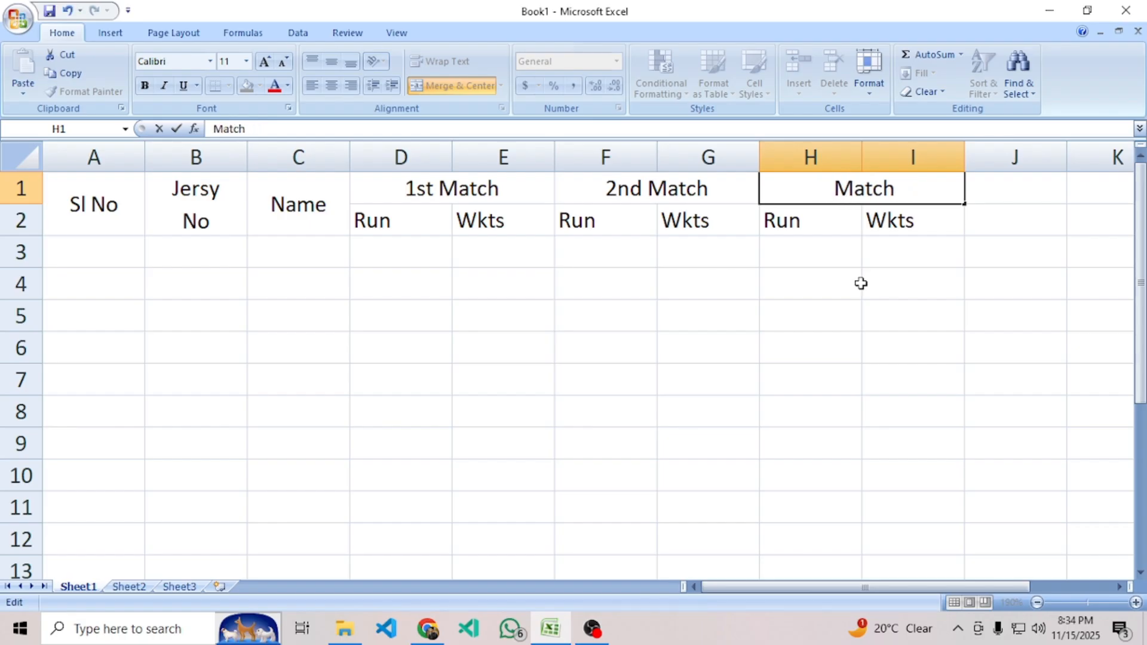
pyautogui.write('3rd')
pyautogui.click(877, 329)
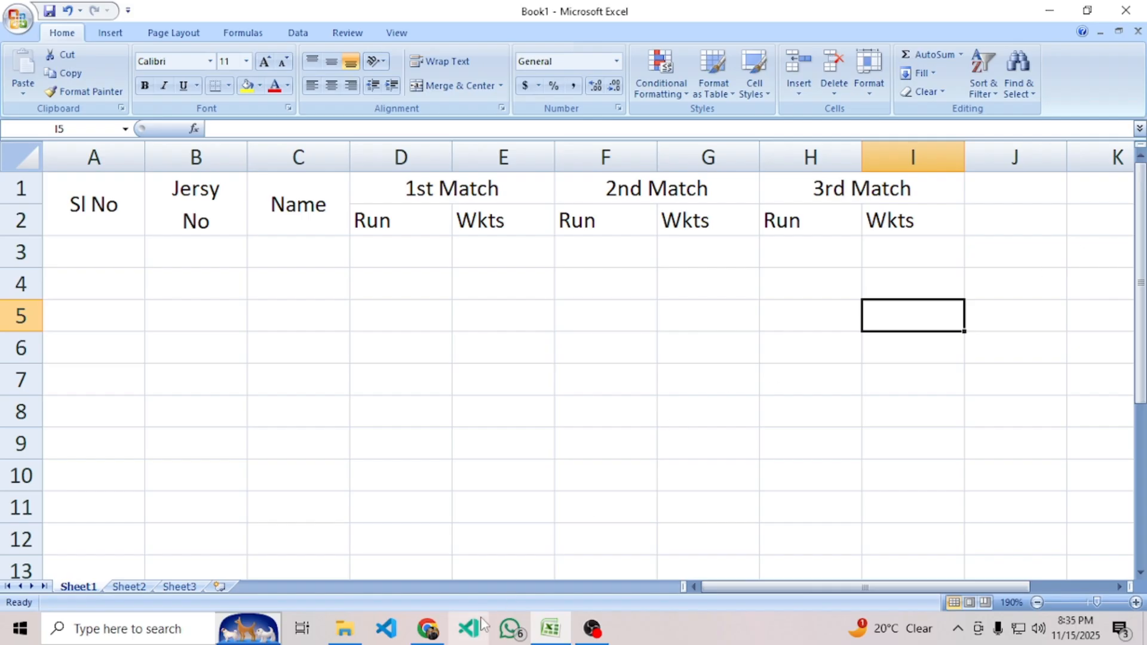
# Check the next header in the PDF sample, merge and center J1:J2 in Excel, and enter "Total Runs" there on two lines.
pyautogui.click(428, 629)
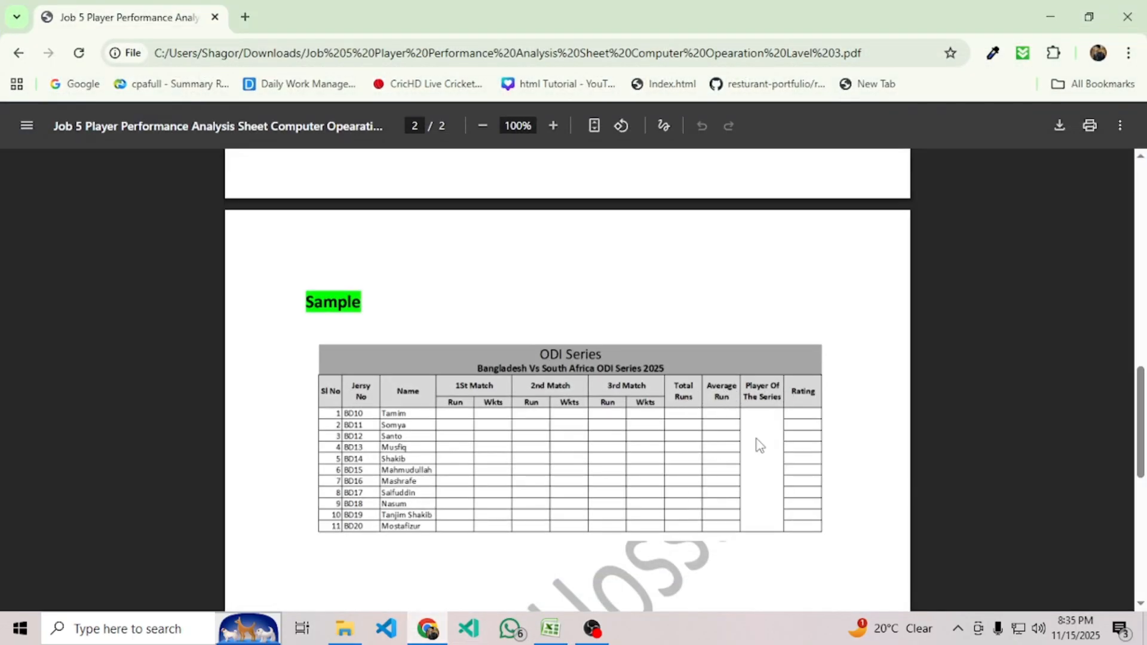
pyautogui.click(556, 624)
pyautogui.click(1001, 186)
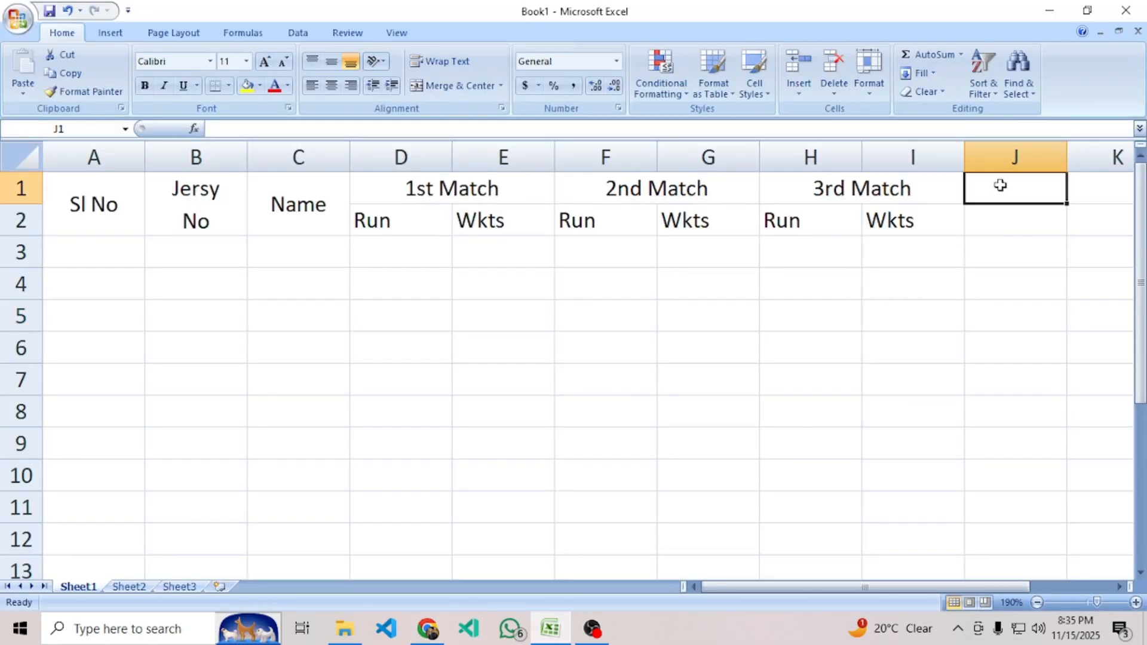
pyautogui.moveTo(1001, 185); pyautogui.dragTo(999, 222)
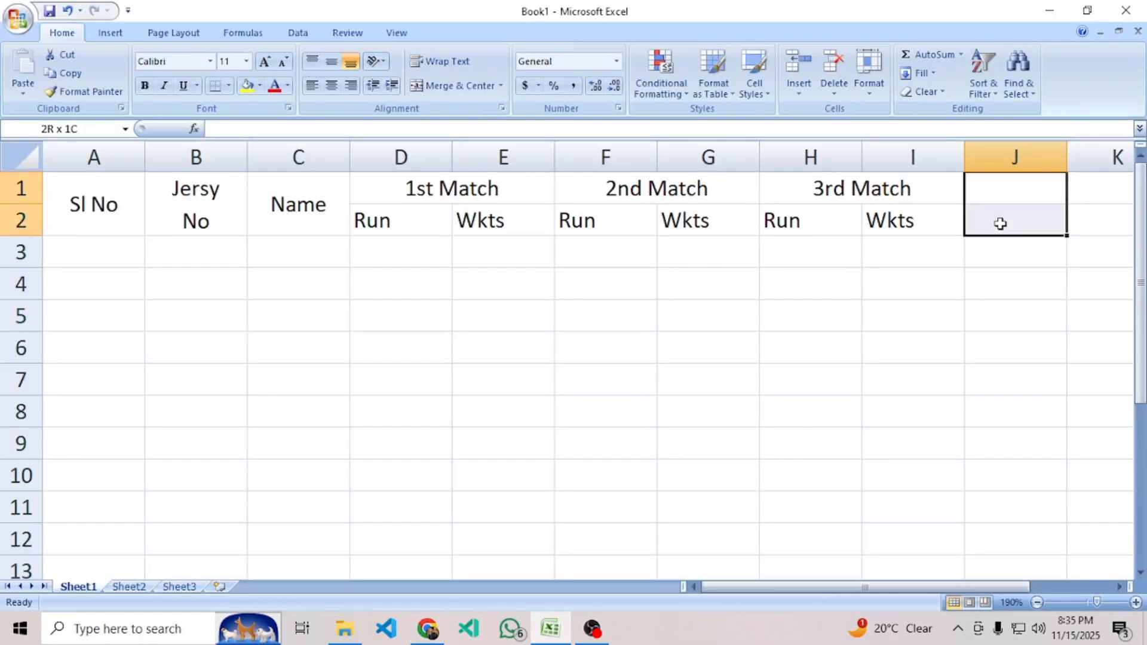
pyautogui.click(457, 86)
pyautogui.write('Total')
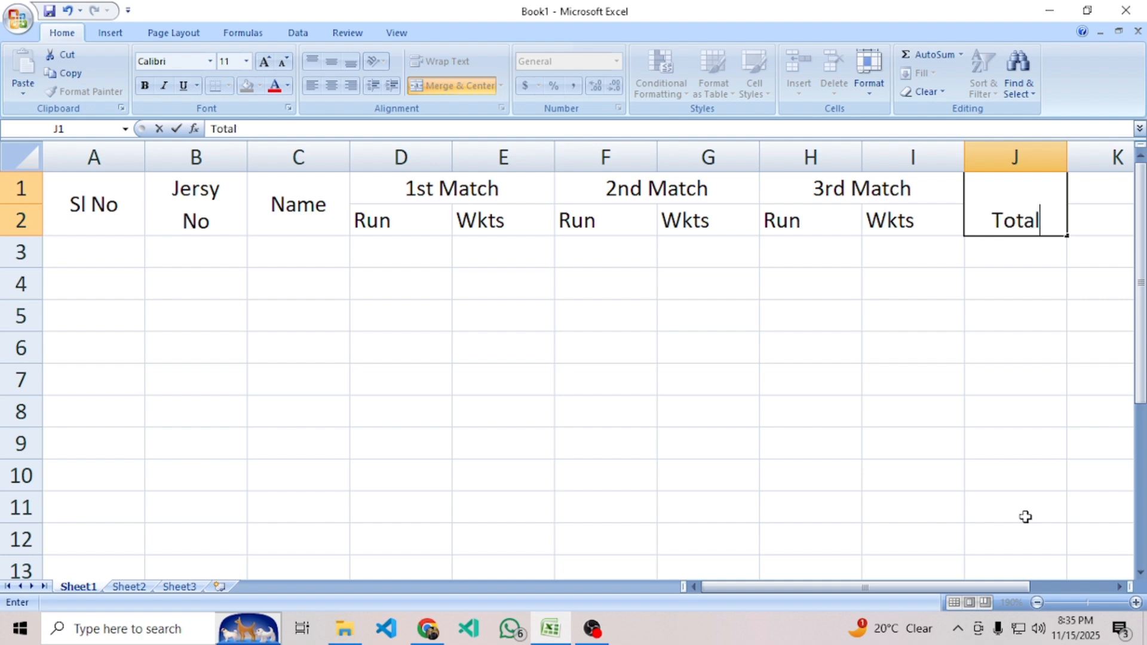
pyautogui.hotkey('alt', 'Return')
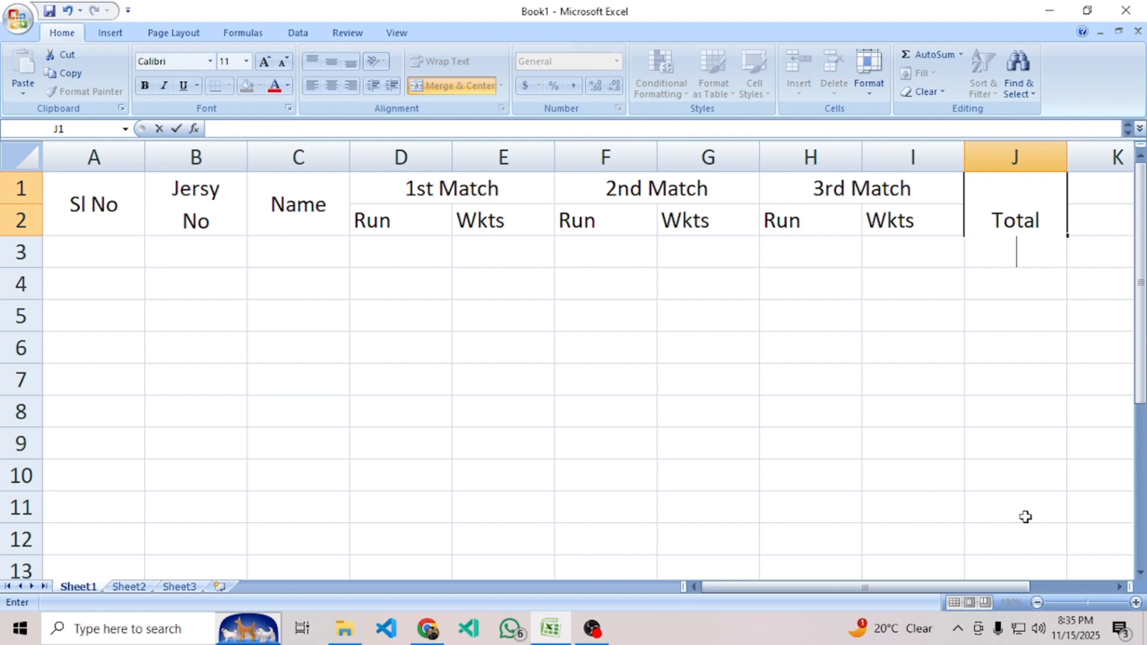
pyautogui.write('Runs')
pyautogui.press('Return')
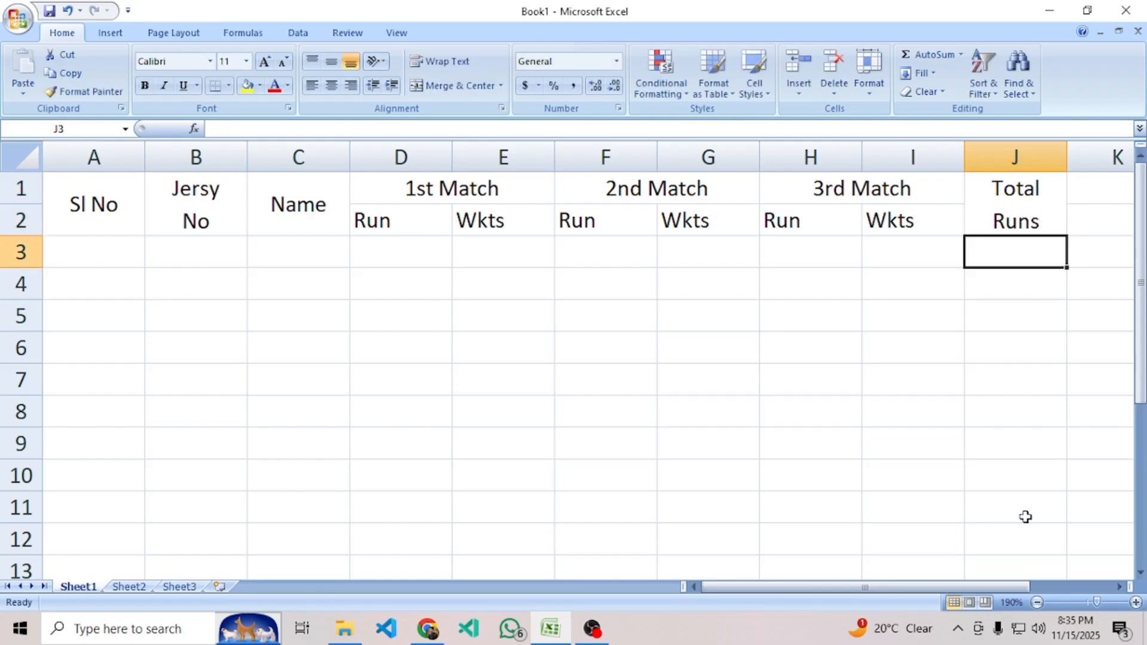
# Merge and center K1:K2 and enter the header "Average Run" there on two lines.
pyautogui.keyDown('ctrl'); pyautogui.scroll(-1, 918, 453); pyautogui.keyUp('ctrl')
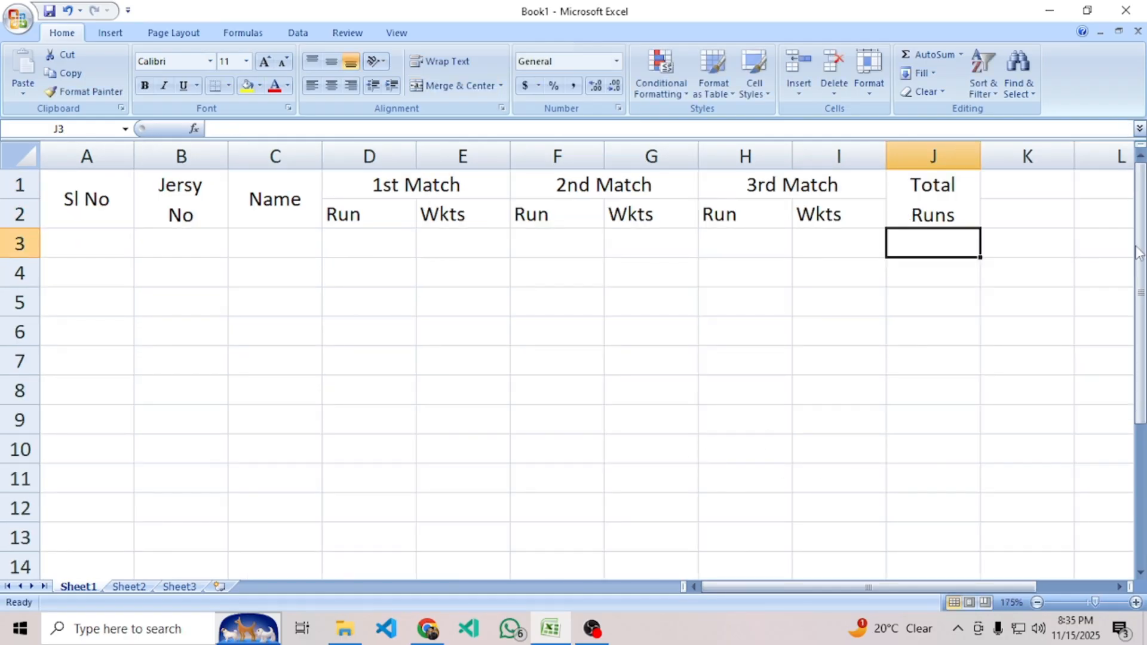
pyautogui.moveTo(1032, 176); pyautogui.dragTo(1027, 212)
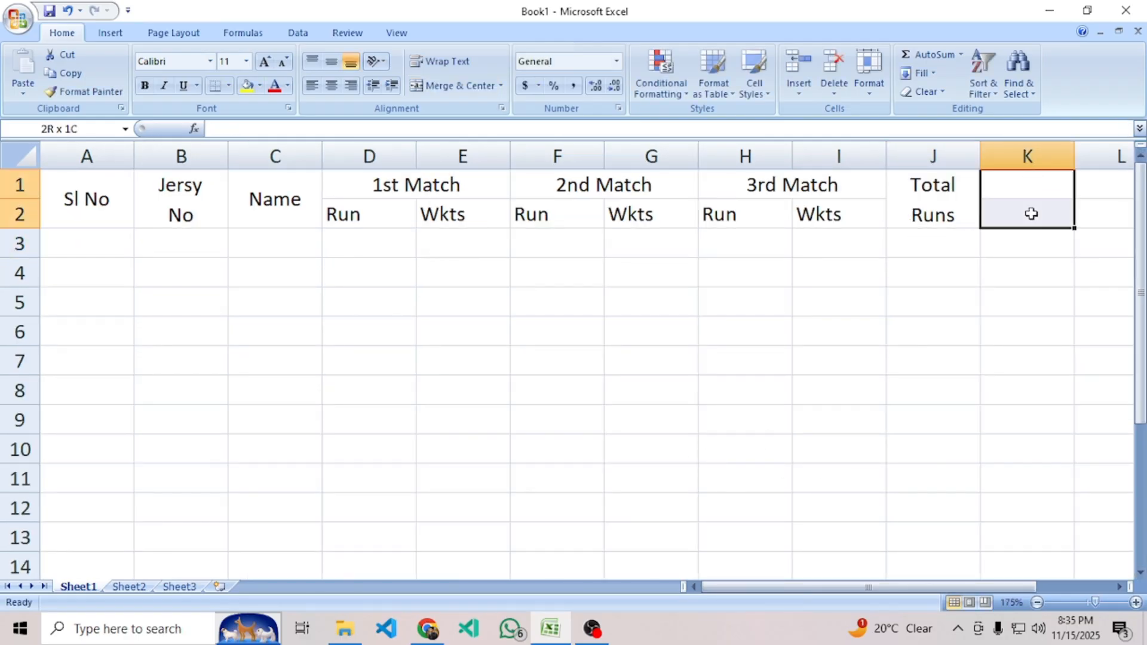
pyautogui.click(457, 86)
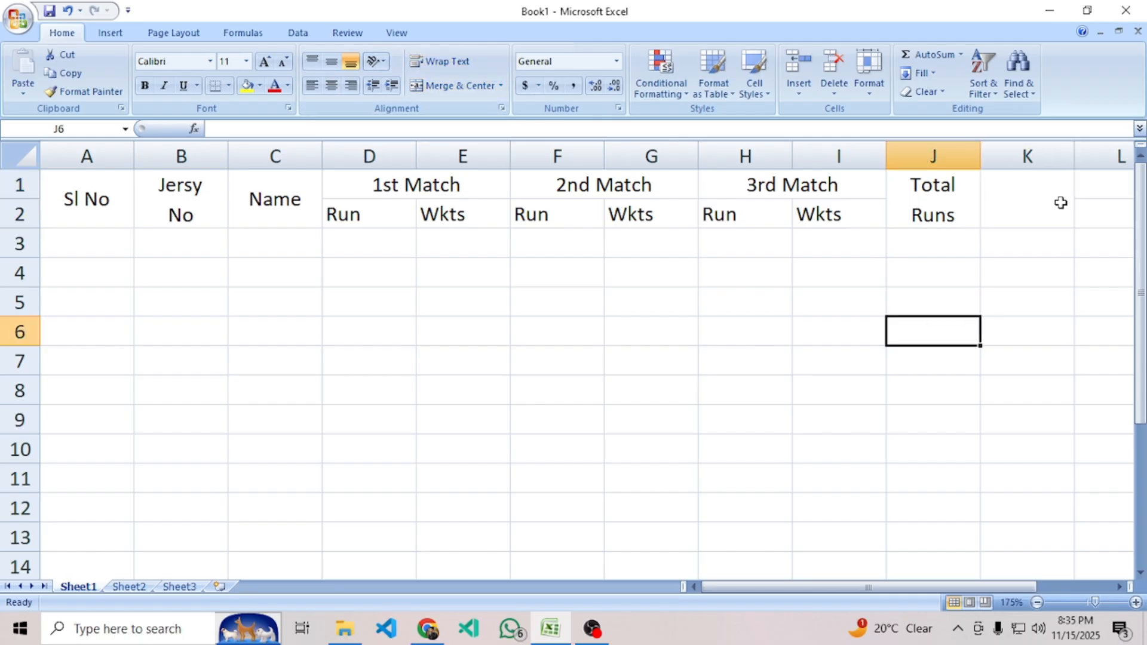
pyautogui.write('Average')
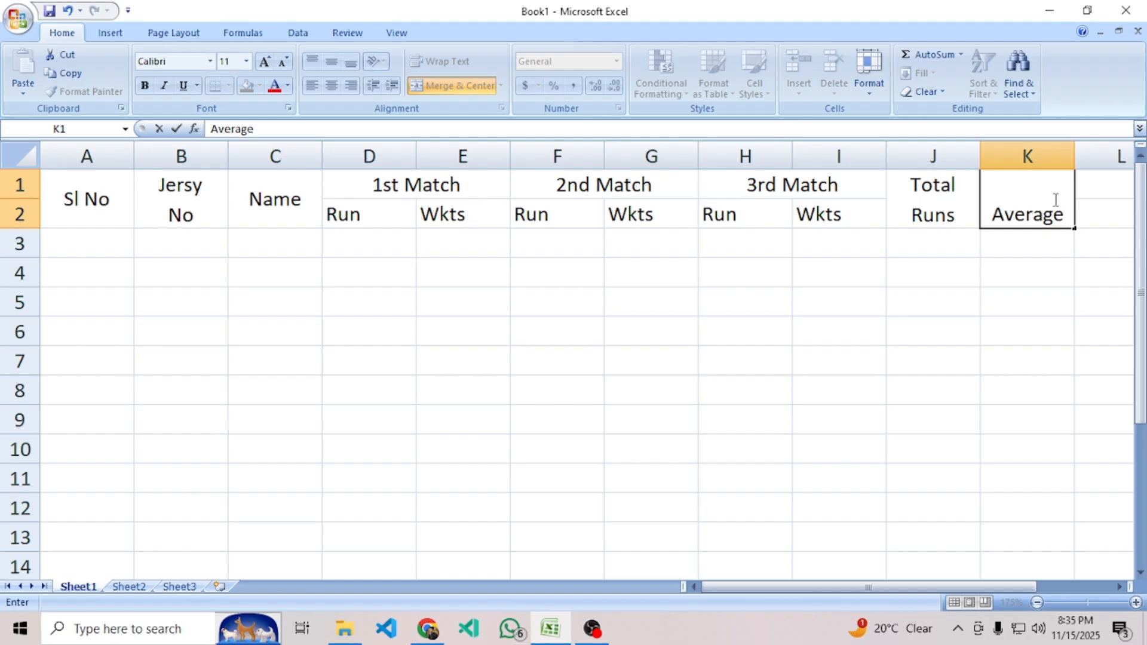
pyautogui.hotkey('alt', 'Return')
pyautogui.write('Run')
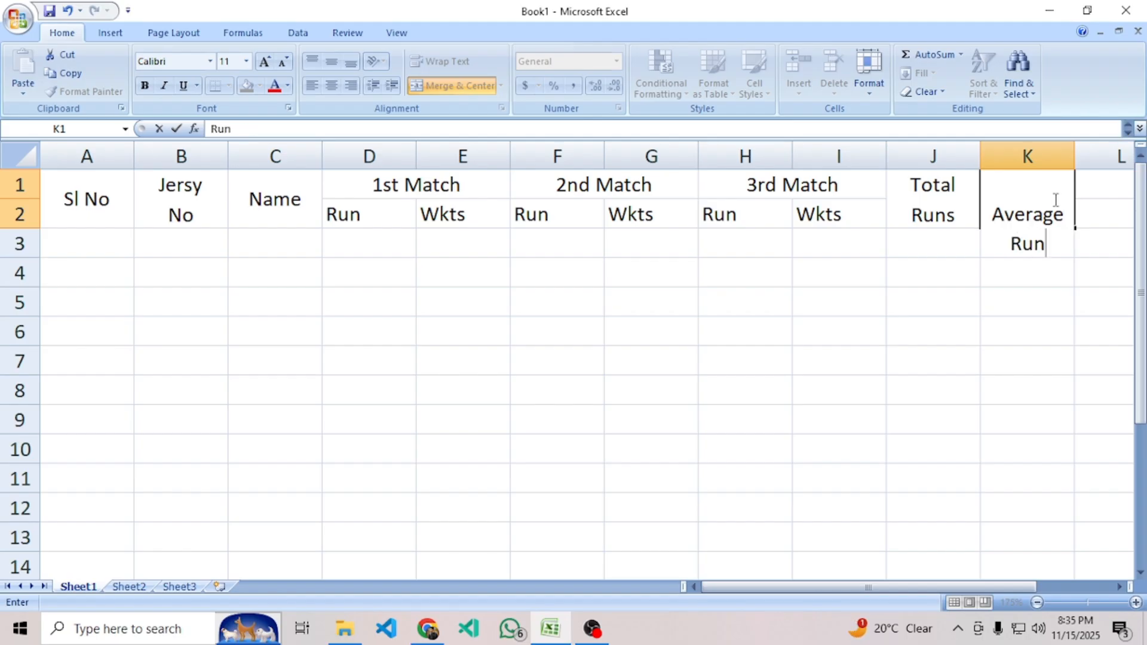
pyautogui.press('Return')
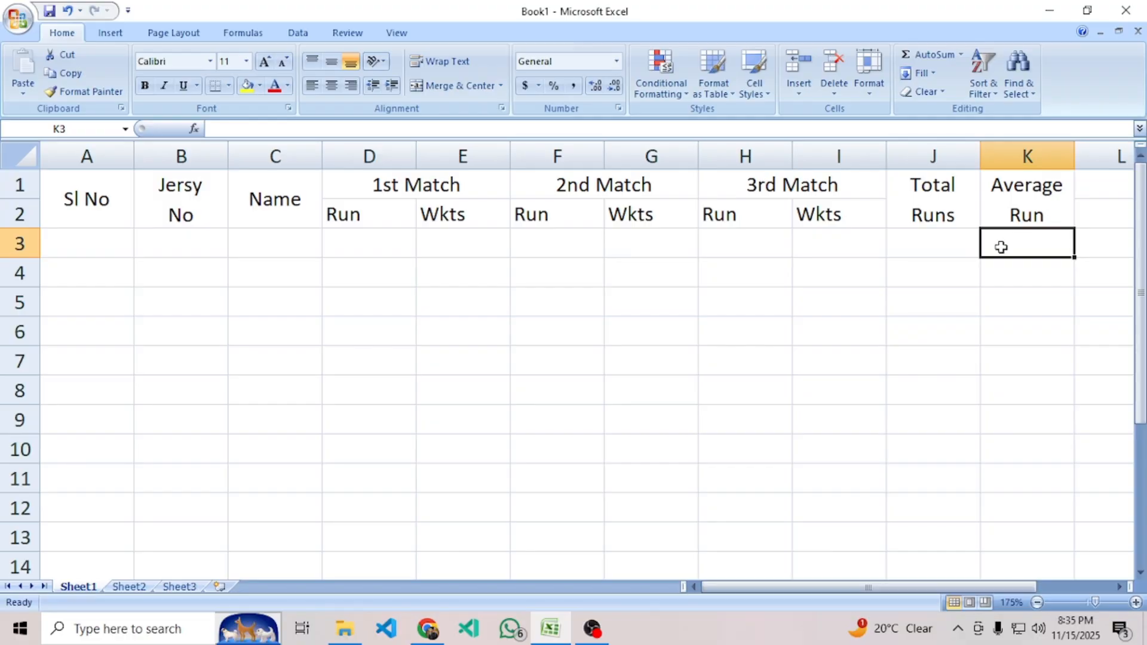
# Check the next header in the PDF sample, and merge and center L1:L2 in Excel.
pyautogui.click(948, 304)
pyautogui.keyDown('ctrl'); pyautogui.scroll(-1, 986, 343); pyautogui.keyUp('ctrl')
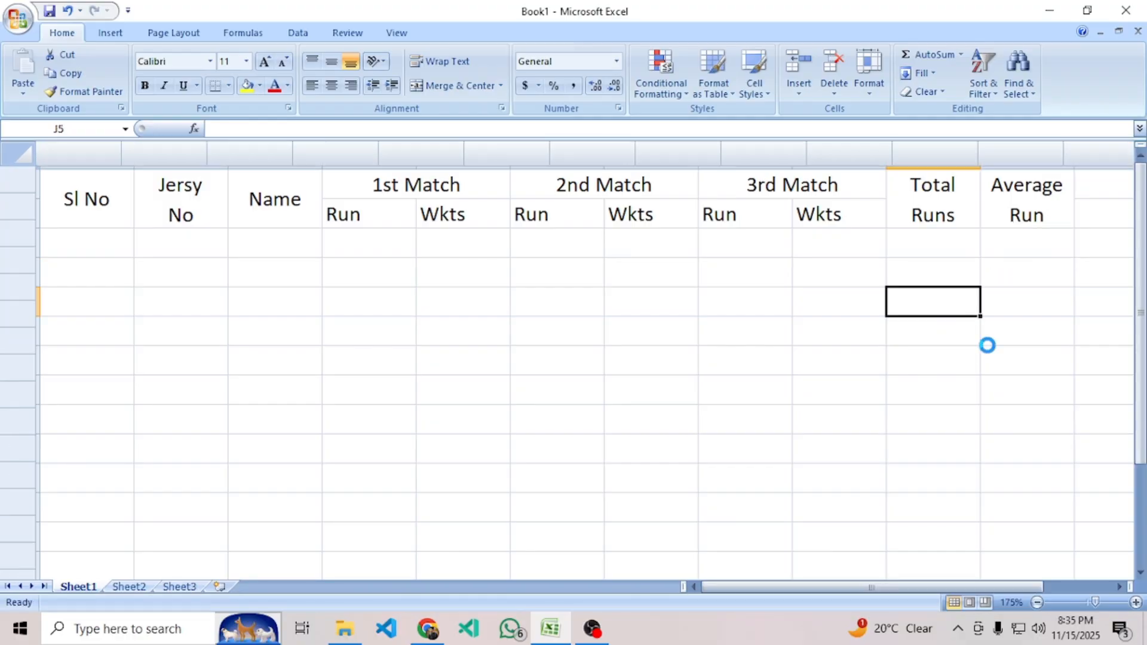
pyautogui.click(436, 631)
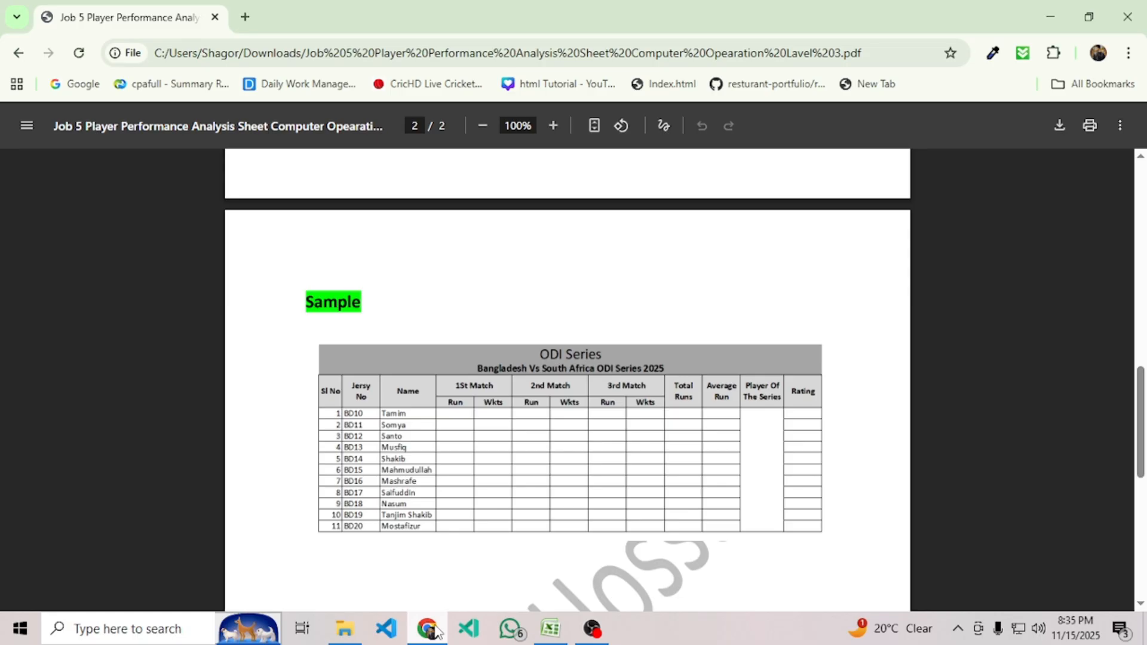
pyautogui.click(436, 630)
pyautogui.moveTo(1019, 160); pyautogui.dragTo(1022, 207)
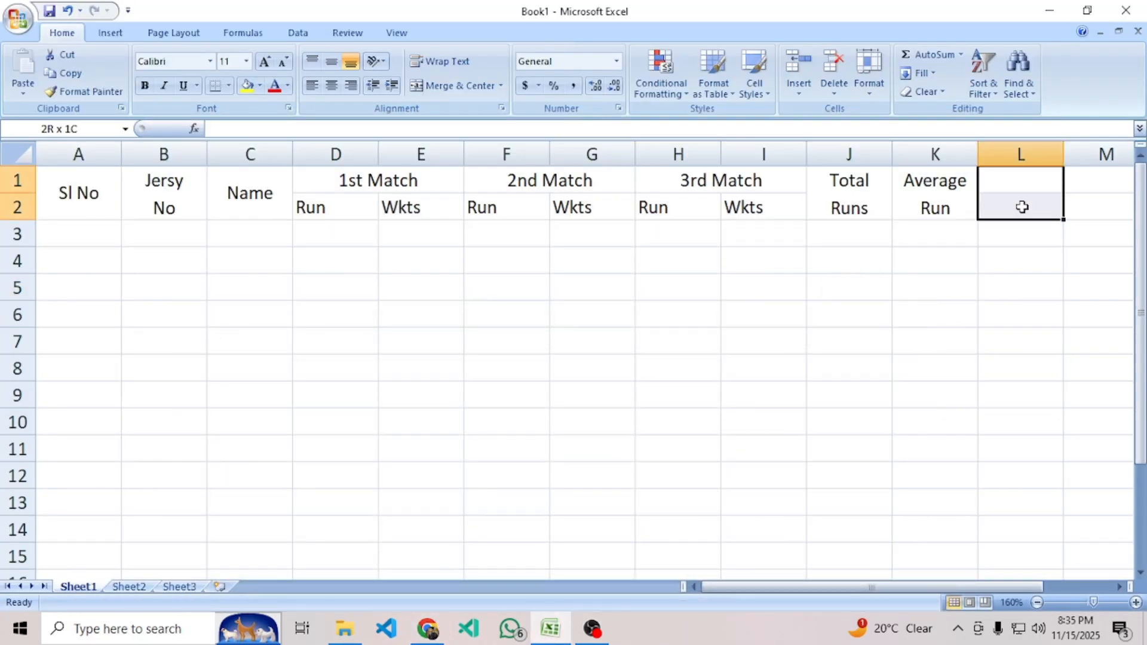
pyautogui.click(466, 85)
pyautogui.click(848, 442)
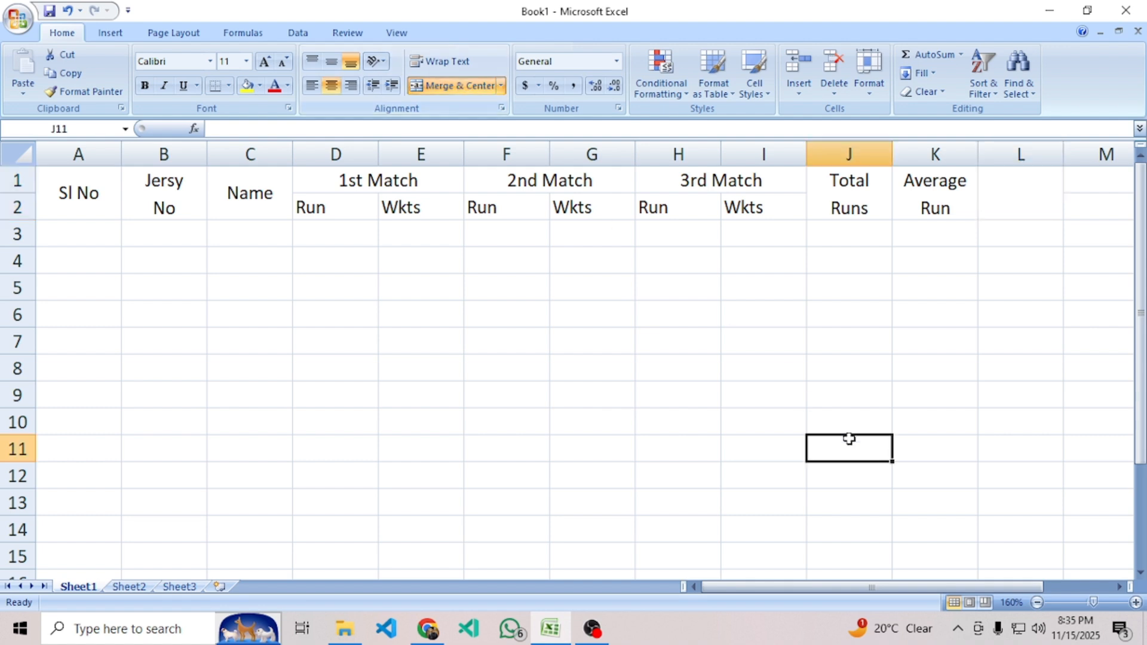
# Enter the header "Player OF The Series" in L1 on three lines.
pyautogui.click(1027, 189)
pyautogui.write('Player')
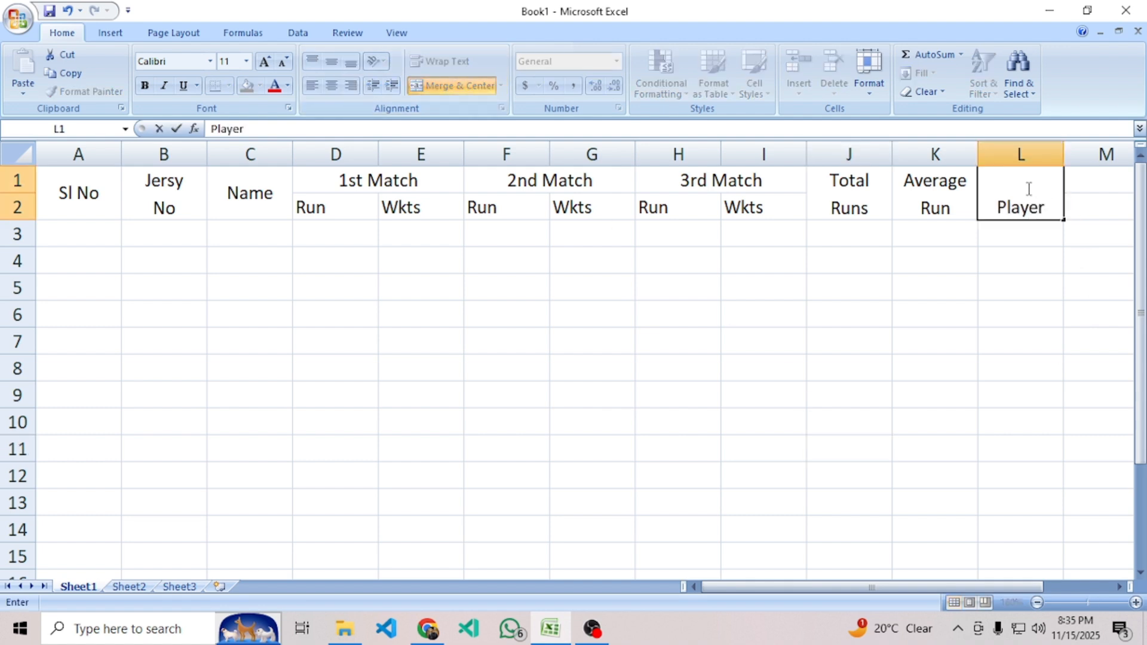
pyautogui.hotkey('alt', 'Return')
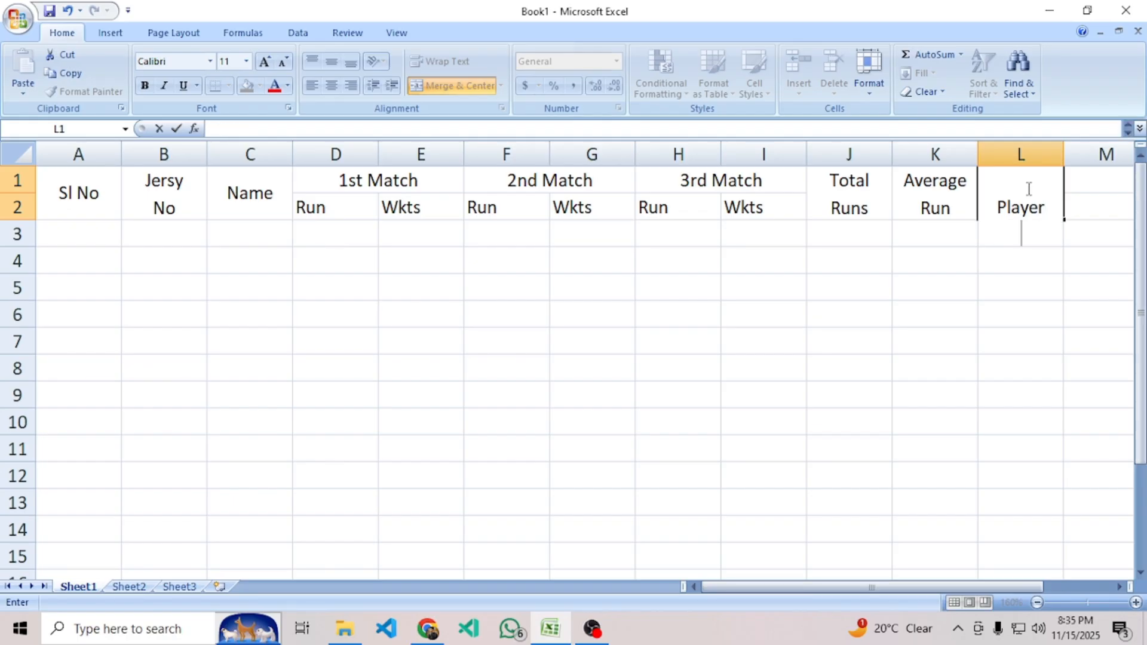
pyautogui.write('OF The')
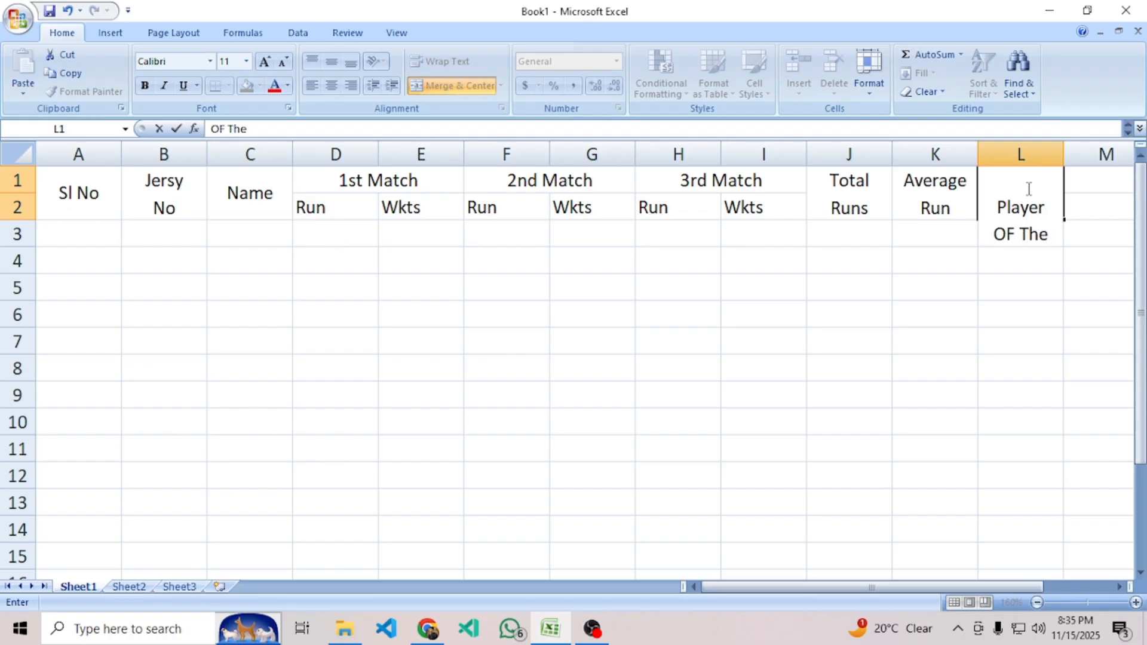
pyautogui.hotkey('alt', 'Return')
pyautogui.write('Serice')
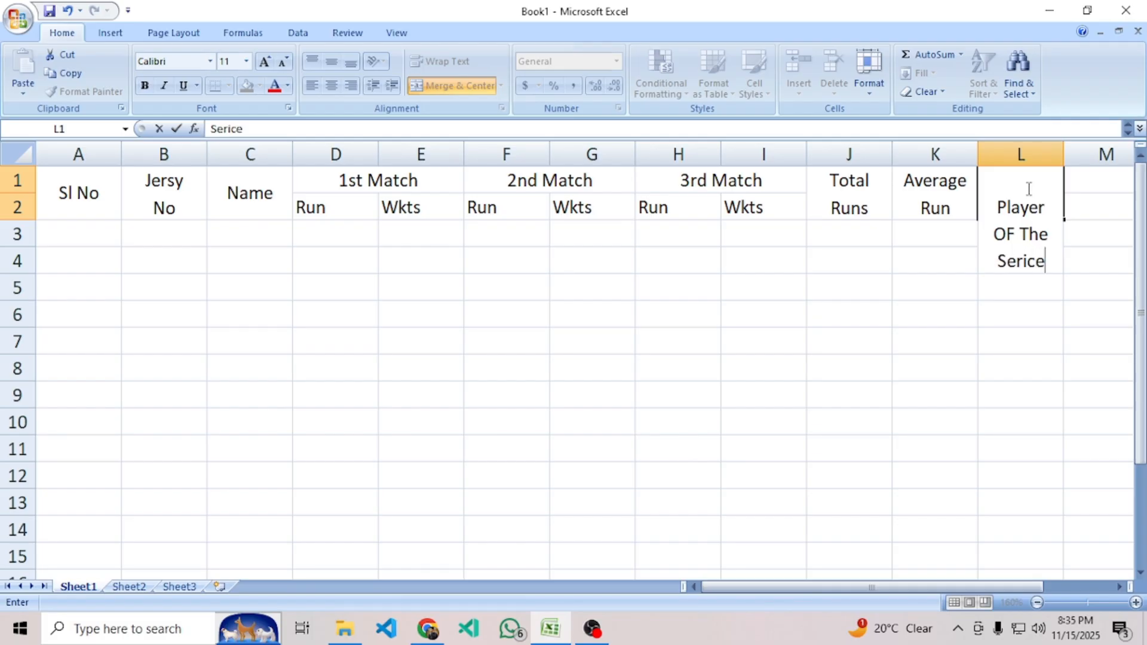
pyautogui.press('BackSpace')
pyautogui.press('BackSpace')
pyautogui.write('es')
pyautogui.press('Return')
# Increase the height of row 2 so the full three-line header in L1 fits.
pyautogui.click(935, 259)
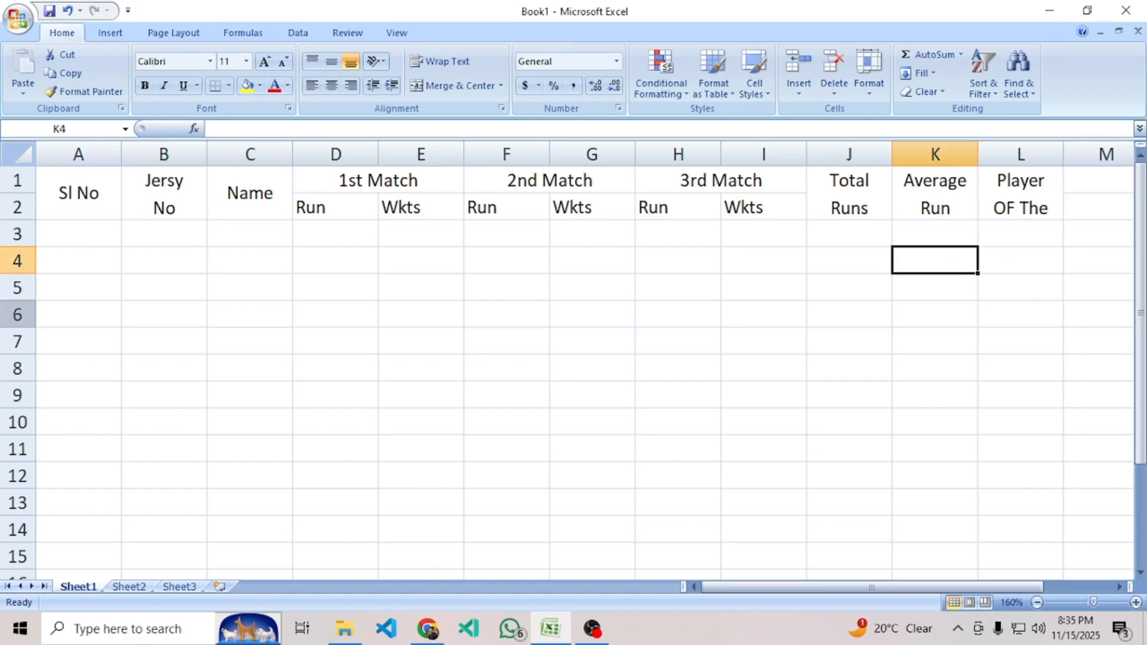
pyautogui.moveTo(24, 220); pyautogui.dragTo(23, 251)
pyautogui.click(350, 394)
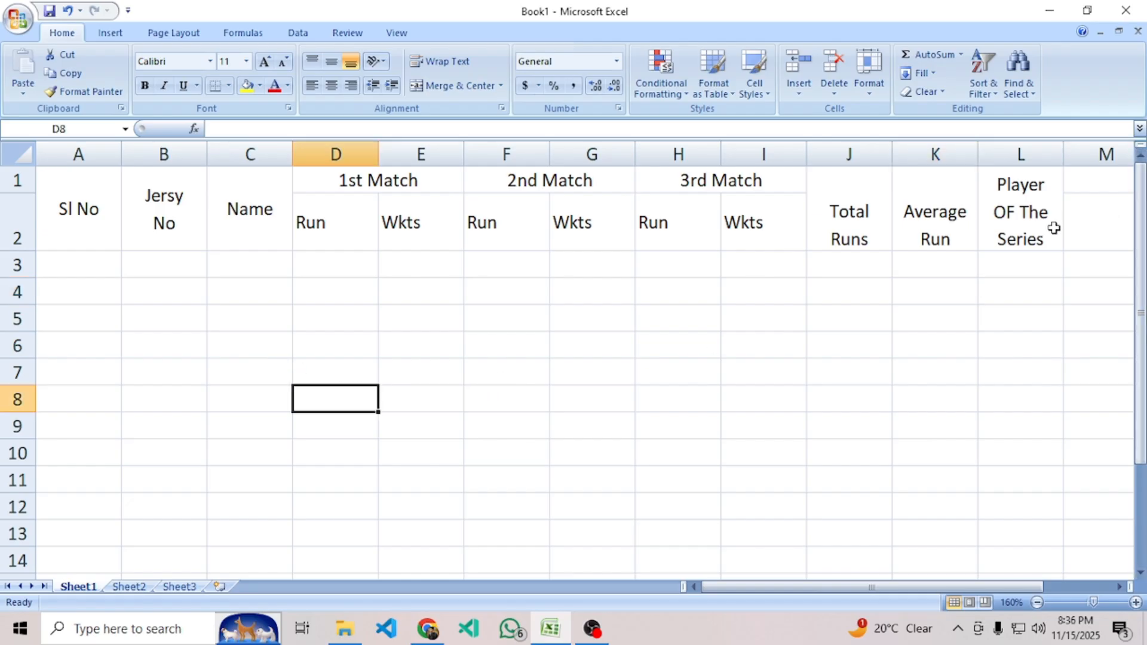
pyautogui.click(583, 409)
# Merge and center M1:M2, check the last header in the PDF sample, and enter "Rating" in the merged cell.
pyautogui.scroll(-1, 735, 395)
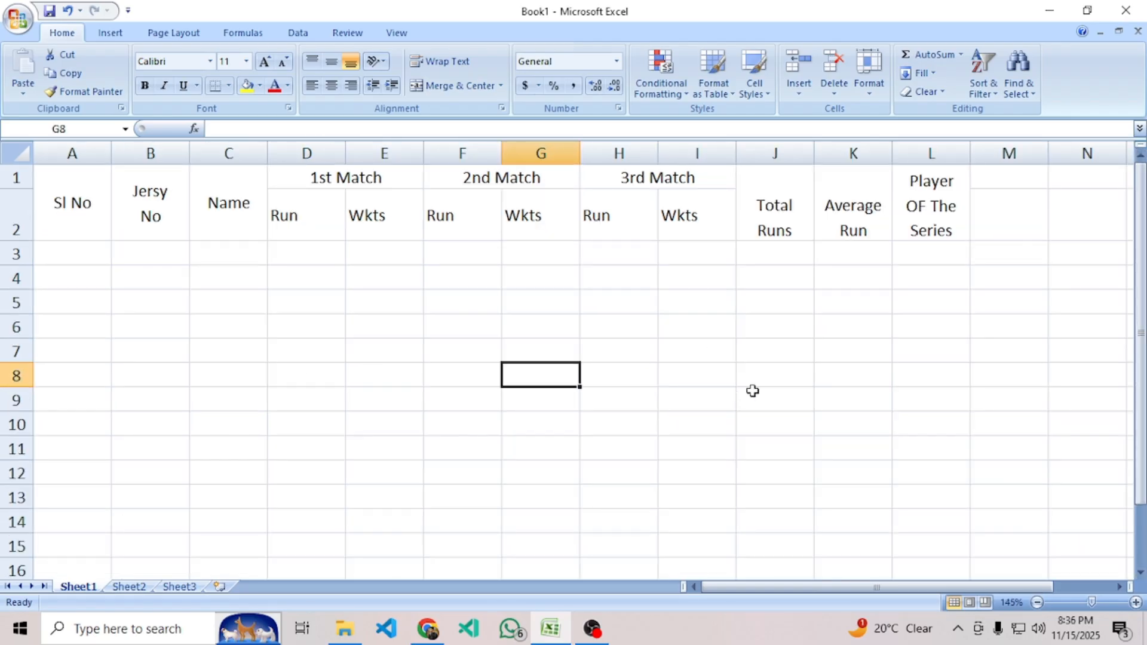
pyautogui.moveTo(1007, 228); pyautogui.dragTo(993, 167)
pyautogui.click(453, 86)
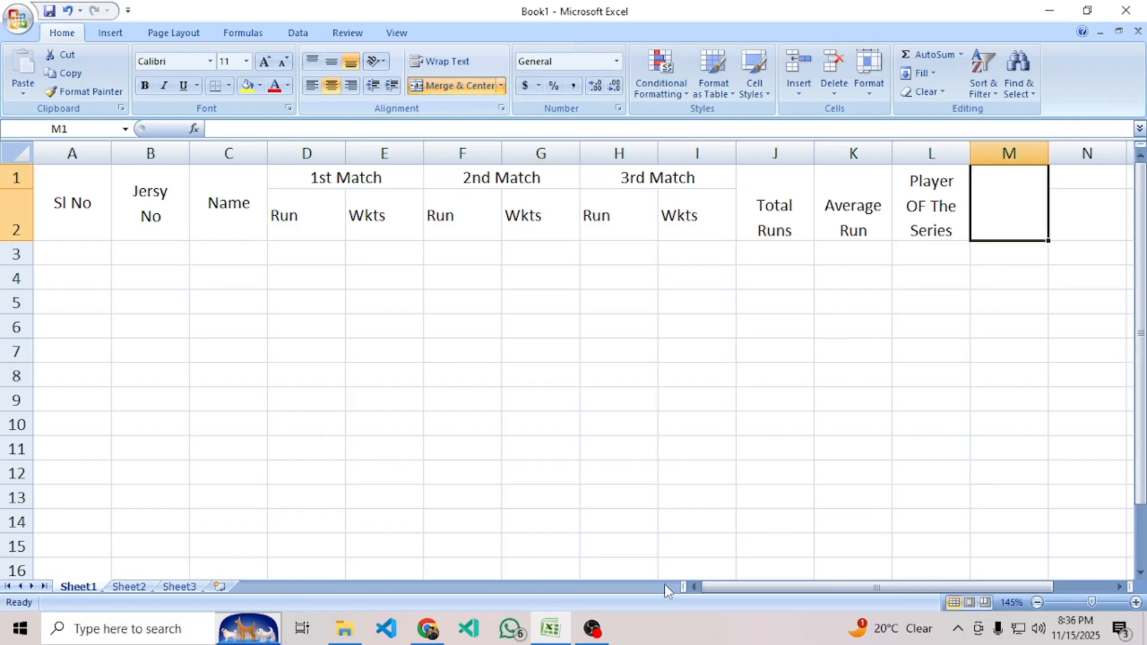
pyautogui.click(438, 627)
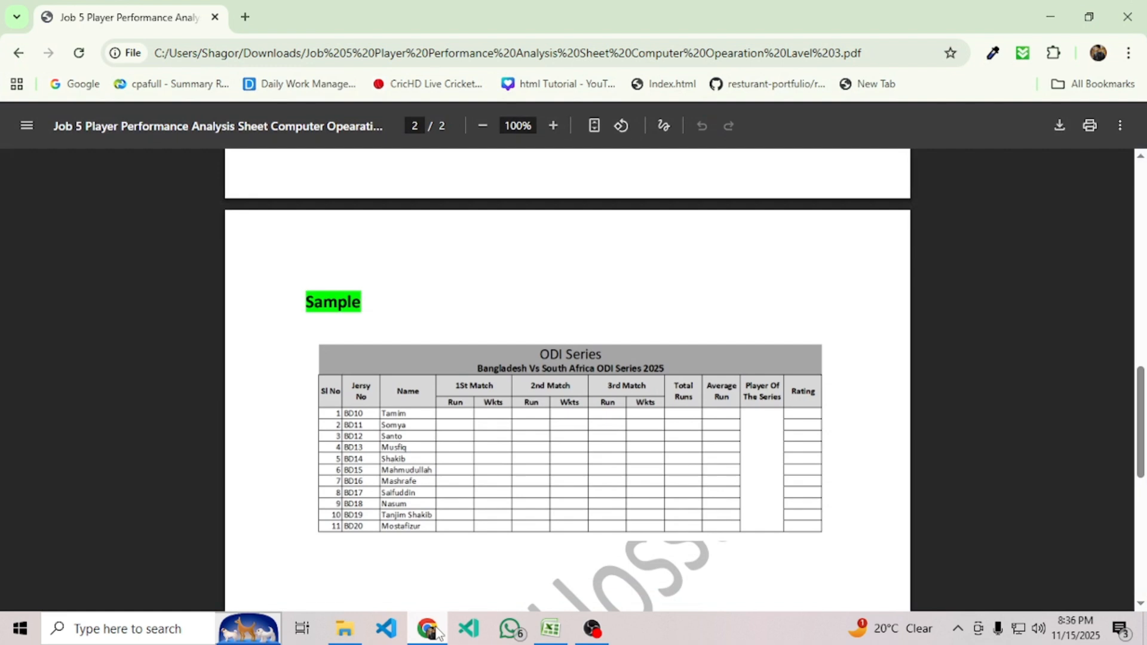
pyautogui.click(438, 632)
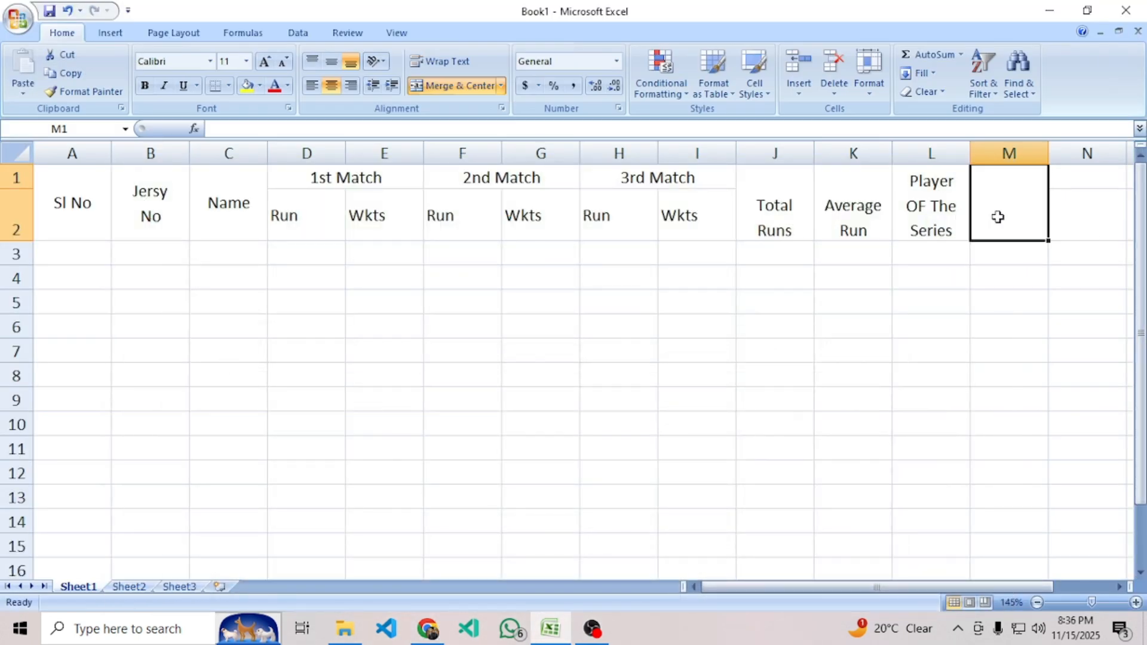
pyautogui.write('Rating')
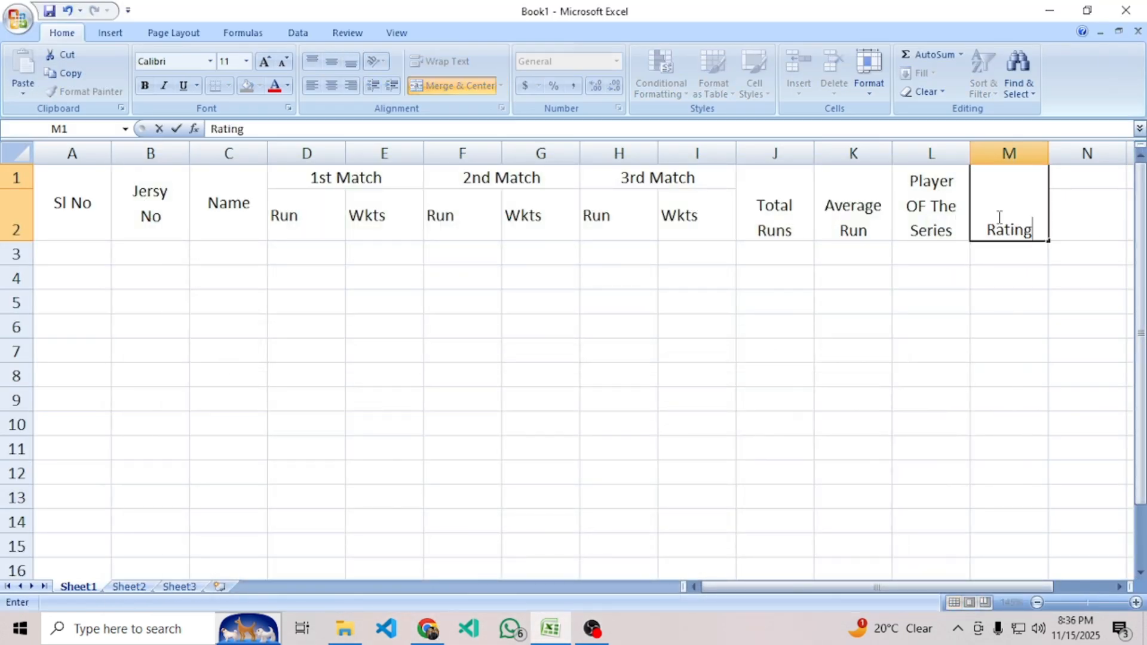
pyautogui.click(934, 400)
# Middle-align the header cells A1:M2 vertically.
pyautogui.moveTo(1011, 205); pyautogui.dragTo(48, 195)
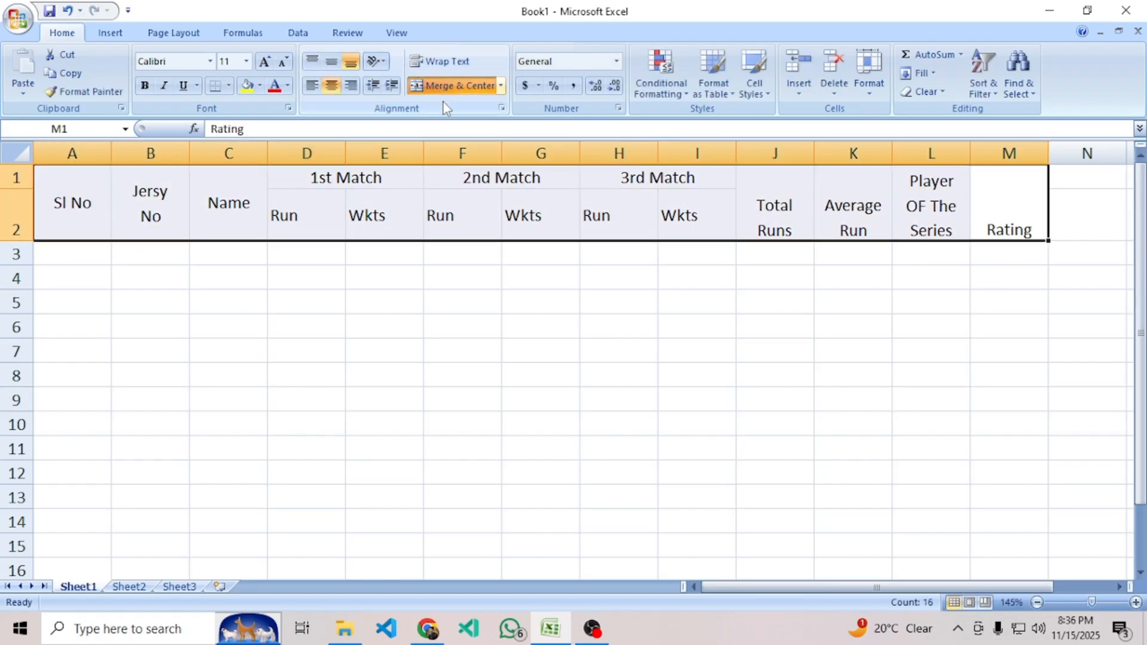
pyautogui.click(335, 65)
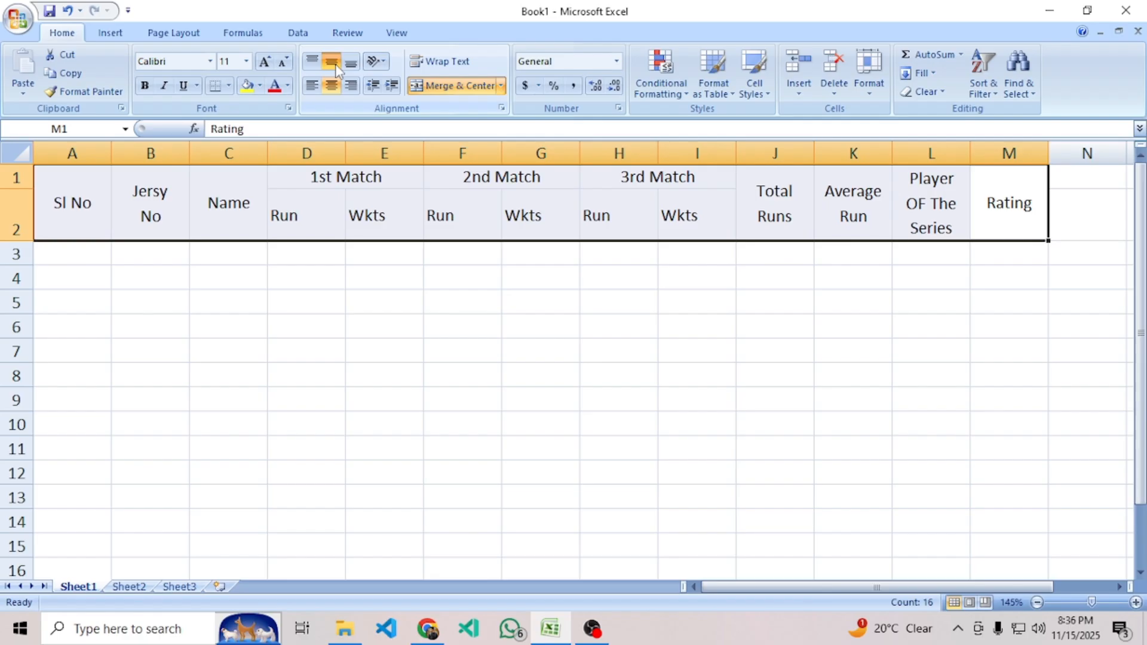
pyautogui.click(613, 376)
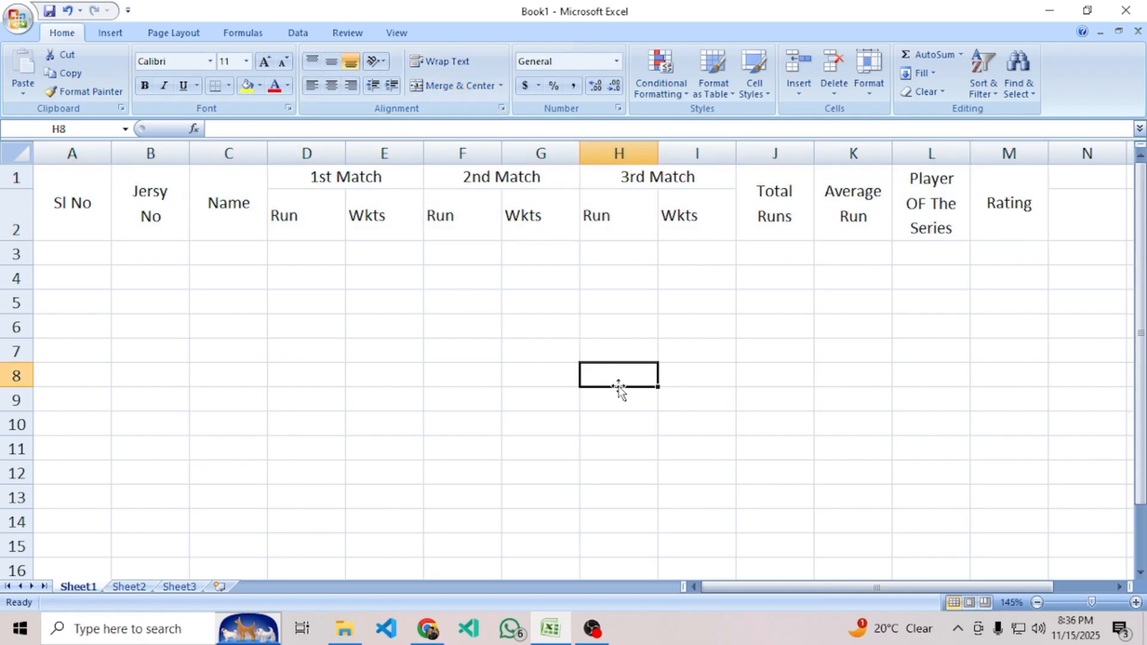
# Enter 1 in A3 and fill the serial numbers as a series up to 11 in A13.
pyautogui.click(87, 256)
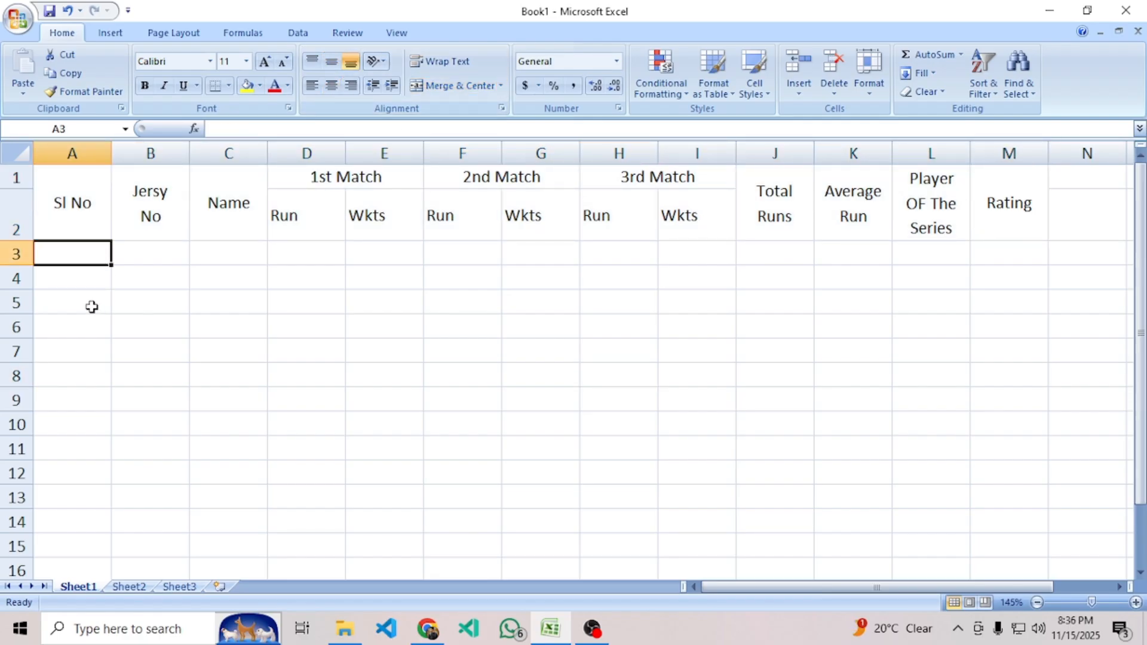
pyautogui.write('1')
pyautogui.click(92, 307)
pyautogui.click(97, 262)
pyautogui.moveTo(110, 264); pyautogui.dragTo(120, 499)
pyautogui.click(274, 428)
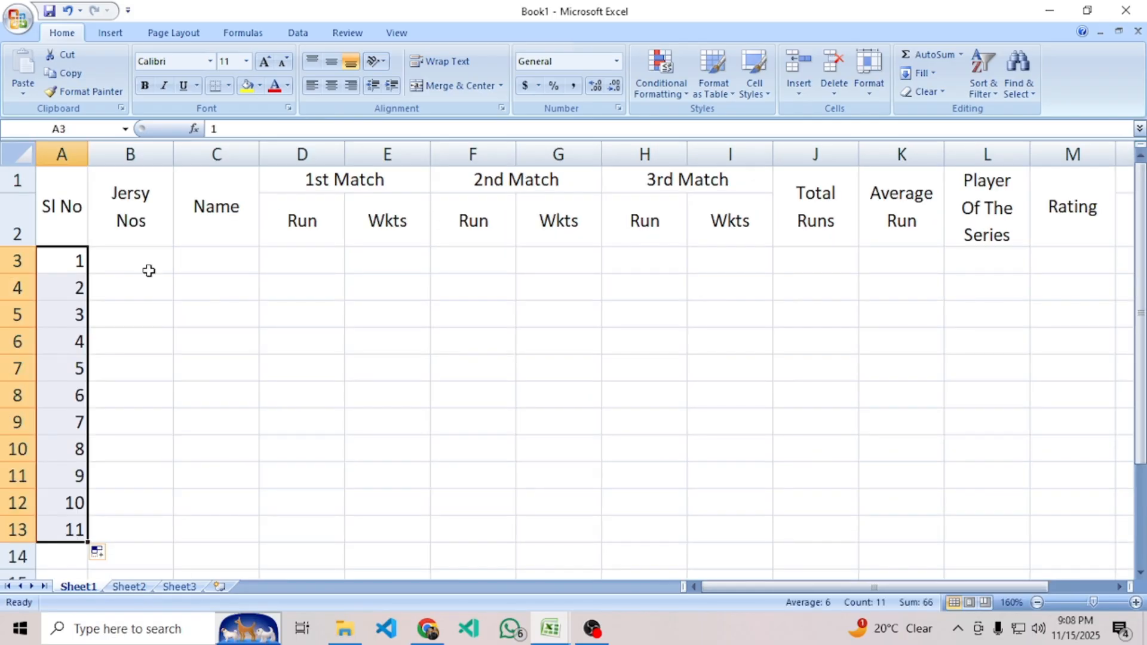
# Switch to the filled-in Book1.xlsx workbook and review the player names, the match figures in D3:I13 and the empty Total Runs column.
pyautogui.click(143, 263)
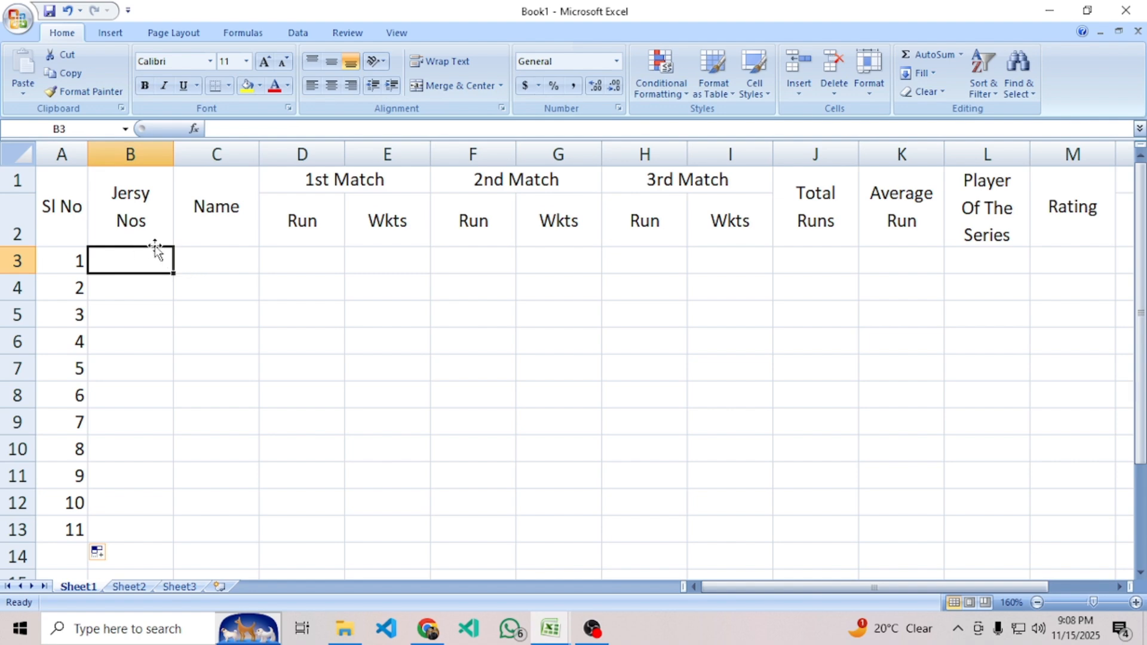
pyautogui.moveTo(556, 630)
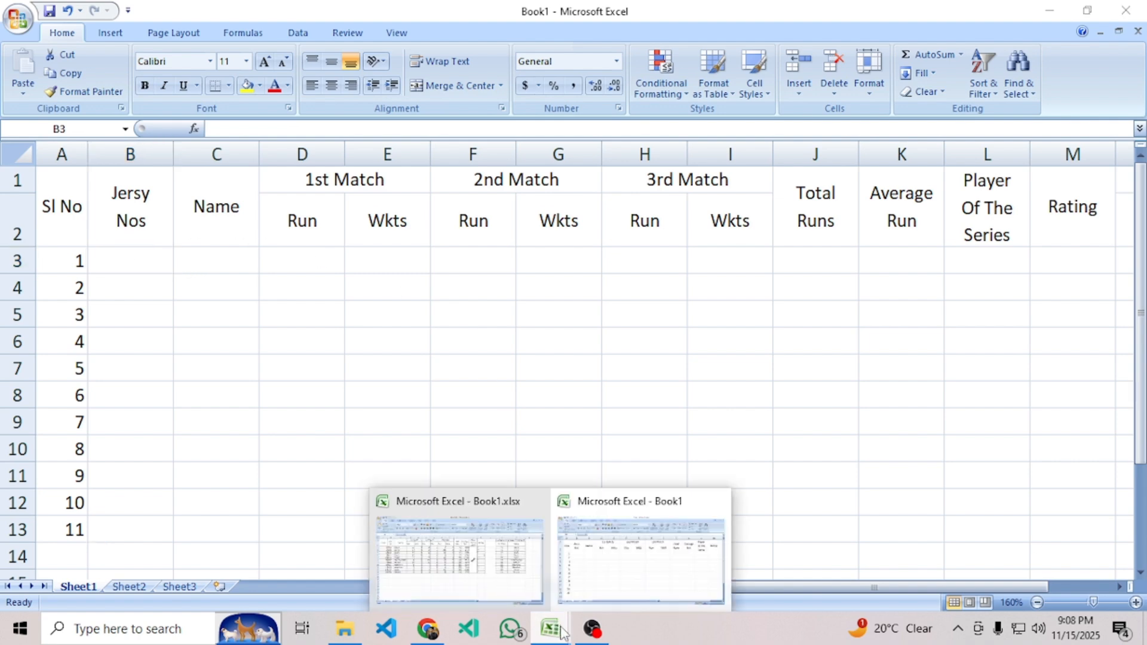
pyautogui.click(481, 566)
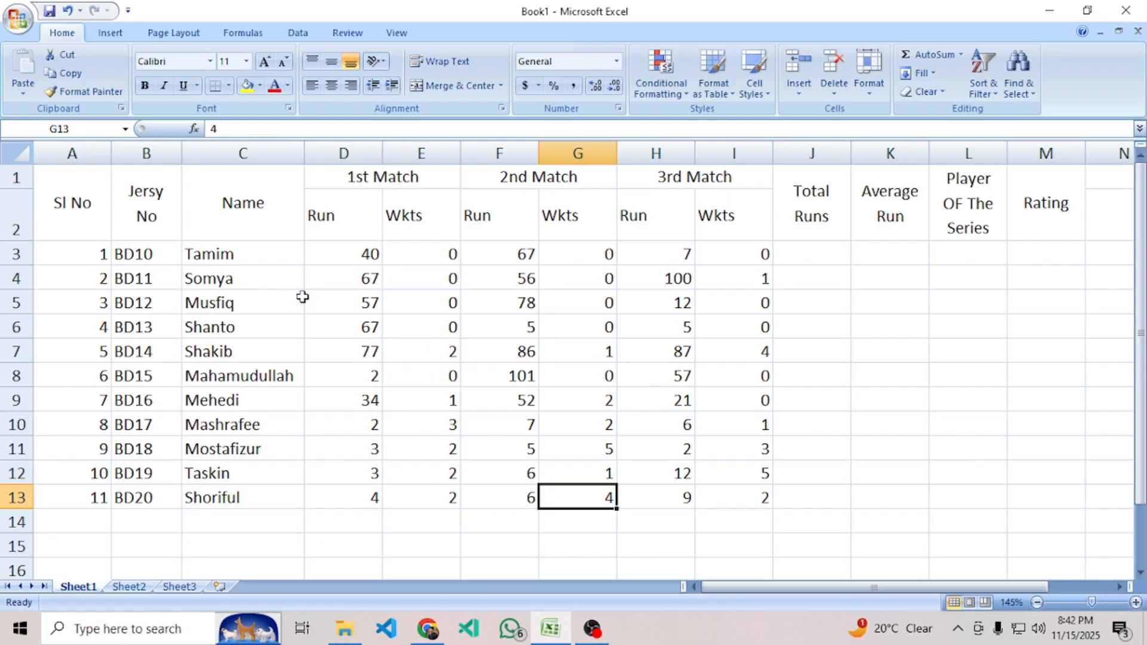
pyautogui.moveTo(236, 253); pyautogui.dragTo(261, 363)
pyautogui.moveTo(374, 243); pyautogui.dragTo(739, 501)
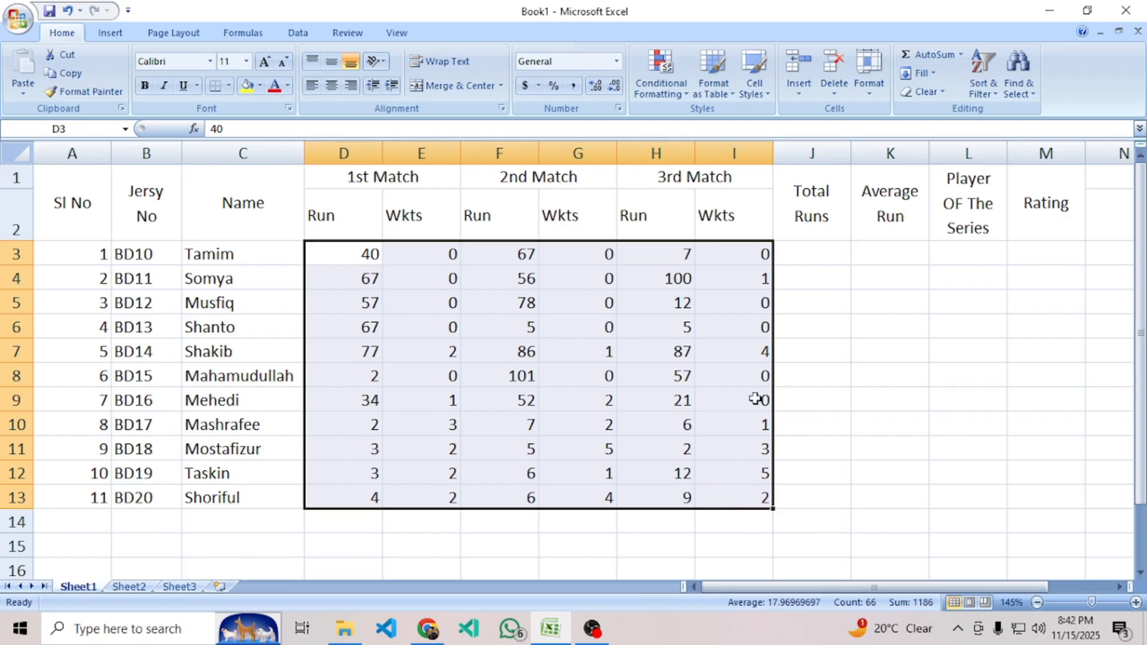
pyautogui.click(818, 413)
pyautogui.click(817, 247)
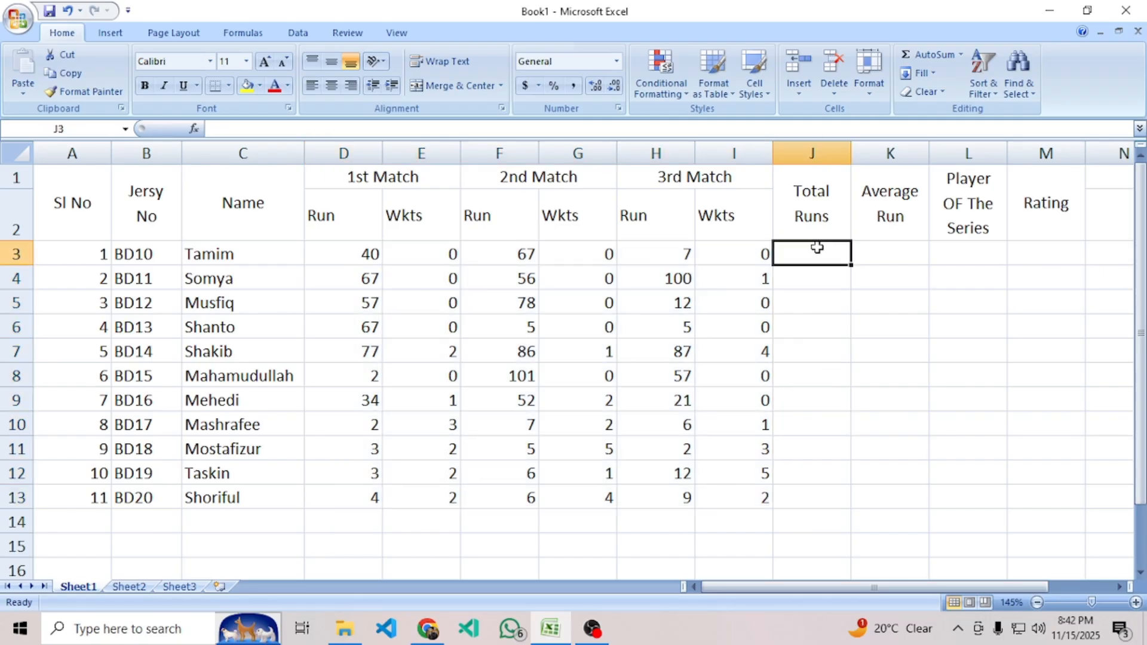
# Switch to the PDF in Chrome and read the Total Runs conditions, including the formula requirement and the runs counted per wicket.
pyautogui.click(424, 633)
pyautogui.scroll(10, 522, 379)
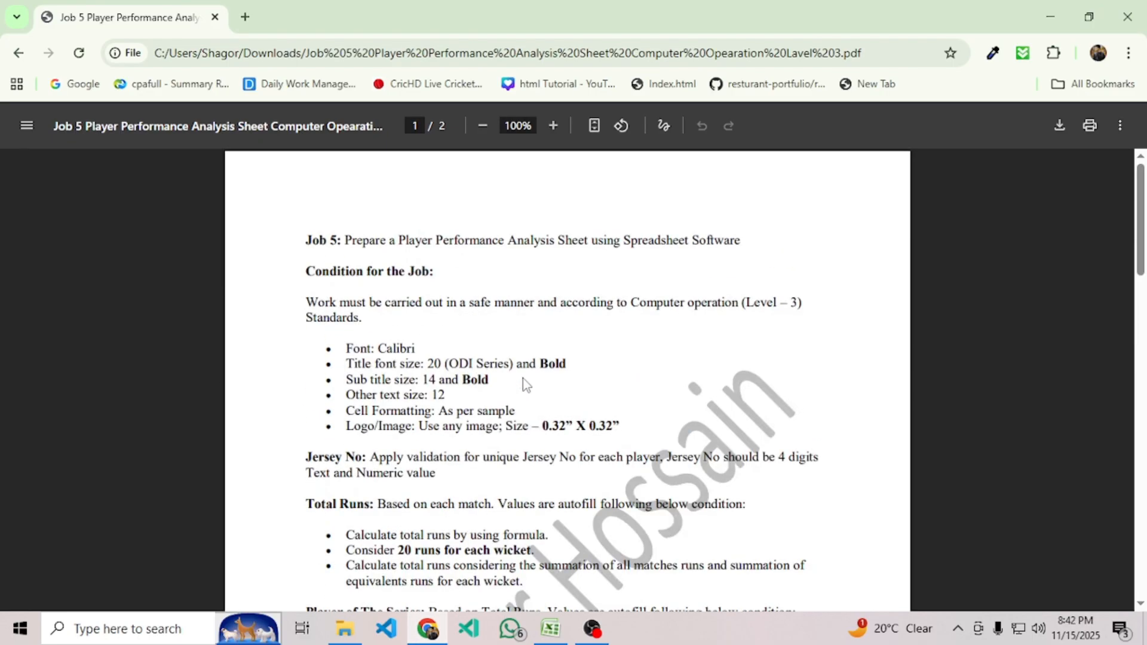
pyautogui.scroll(-3, 352, 400)
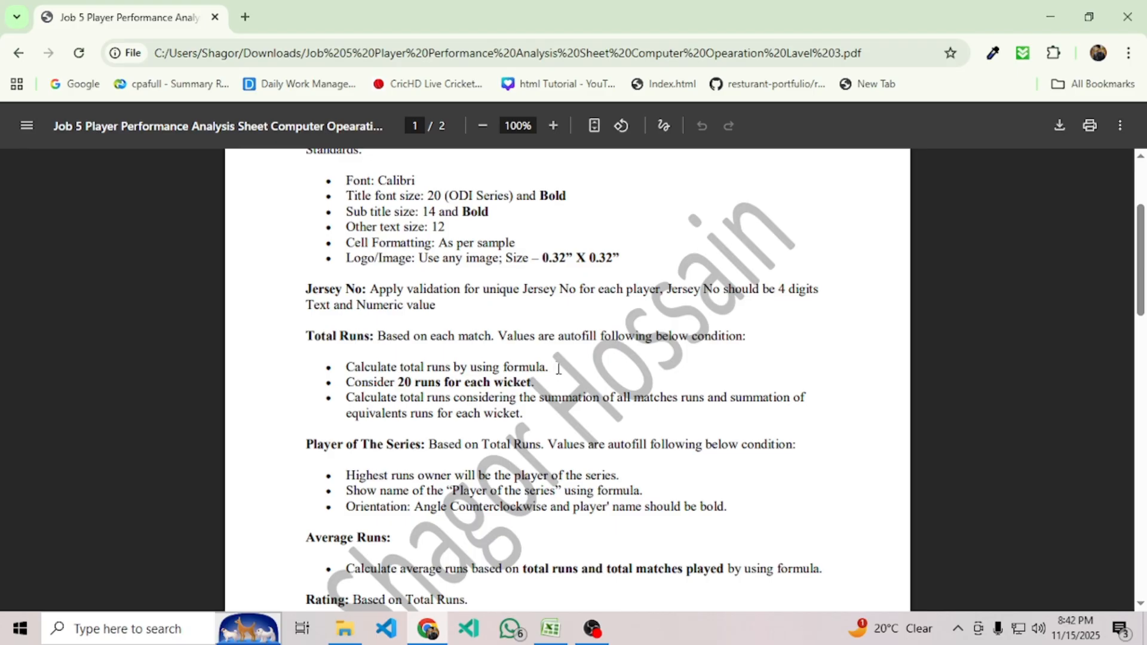
pyautogui.moveTo(555, 367); pyautogui.dragTo(348, 364)
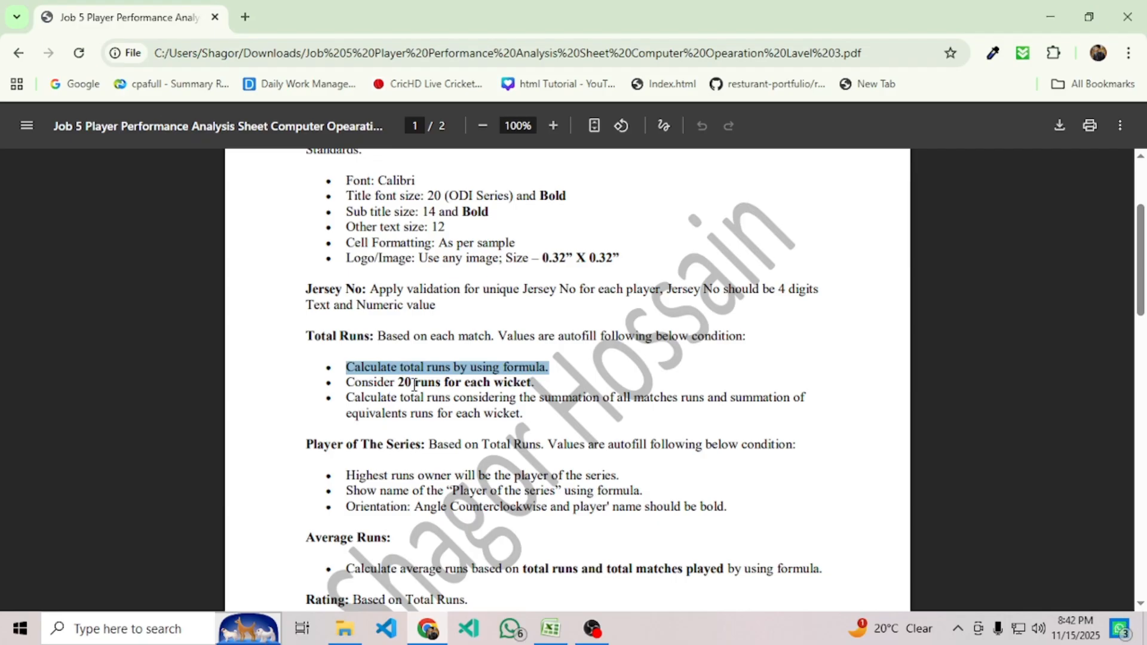
pyautogui.moveTo(540, 382); pyautogui.dragTo(428, 385)
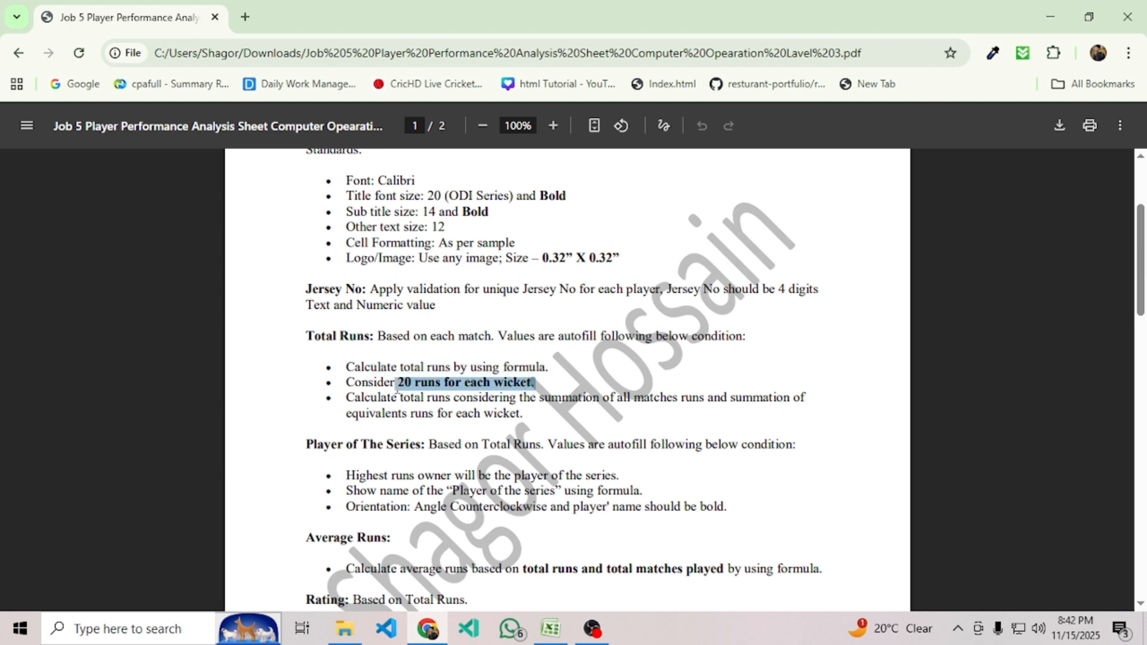
# Switch back to the Book1 workbook in Excel and enter =SUM(D3,F3,H3) in J3 to total the three matches' runs.
pyautogui.scroll(-2, 444, 399)
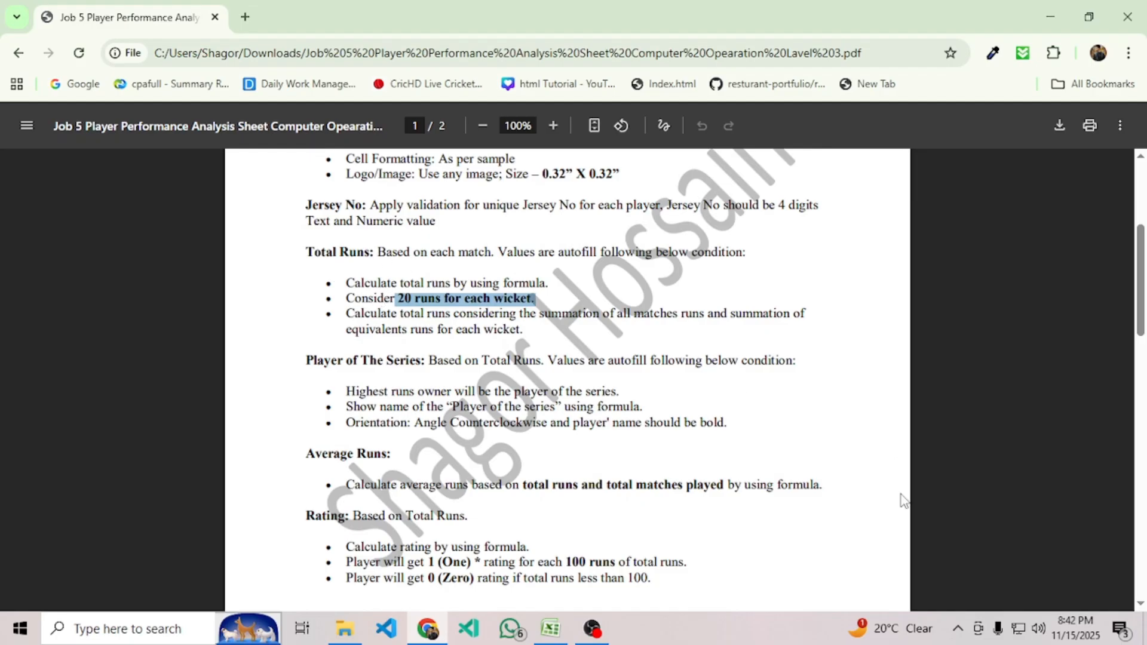
pyautogui.click(550, 629)
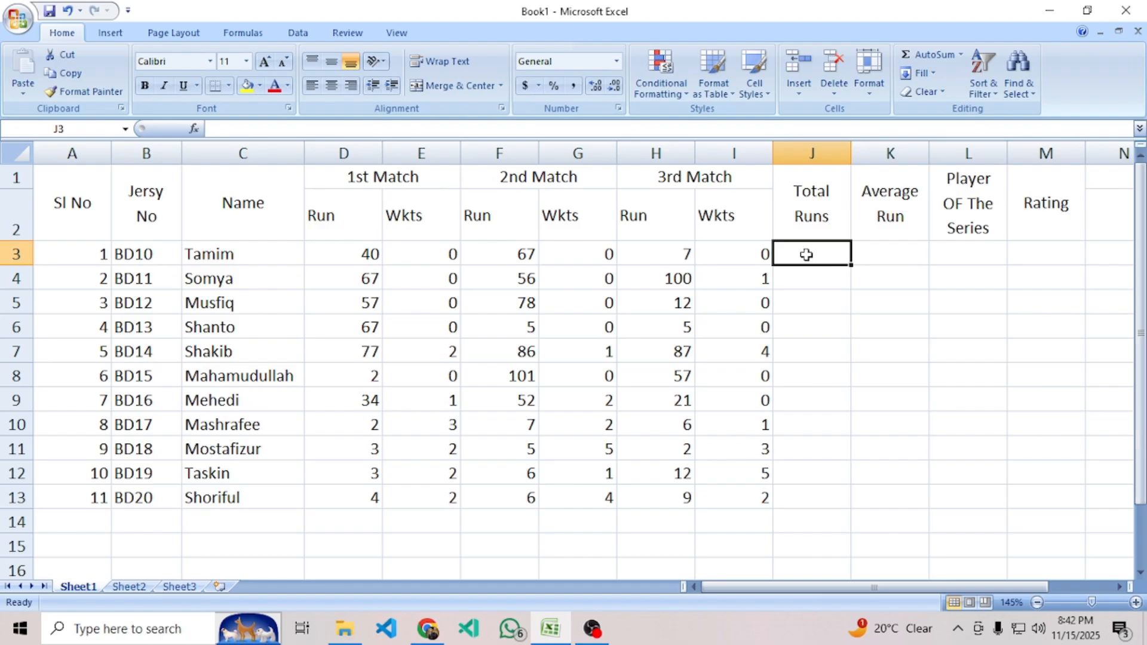
pyautogui.write('=sum')
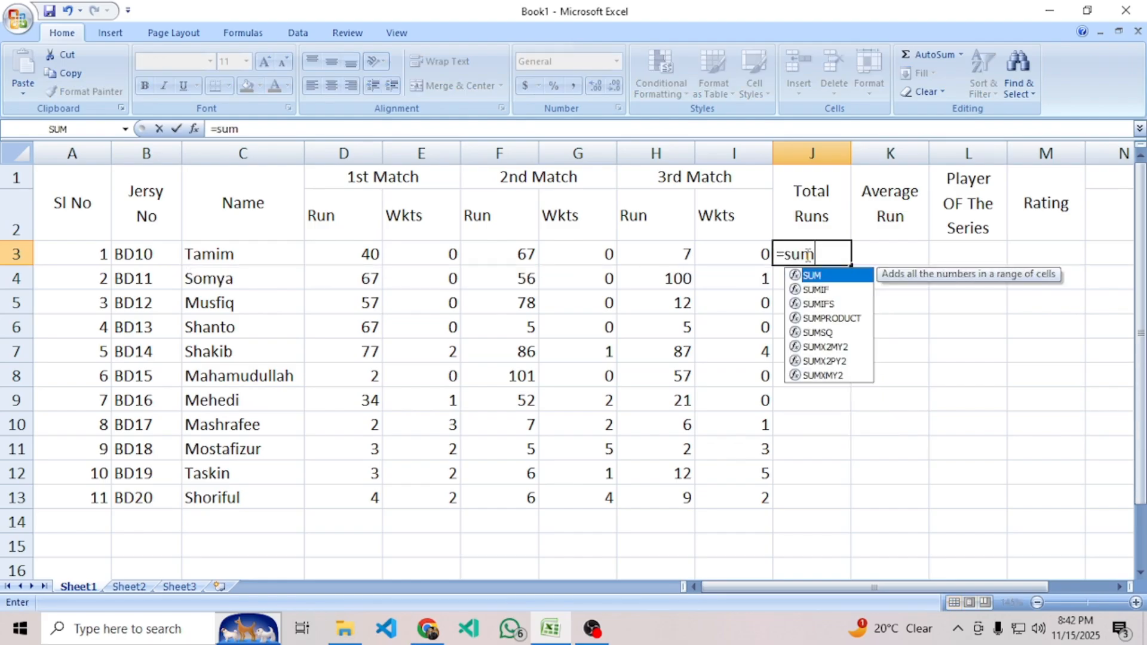
pyautogui.write('(')
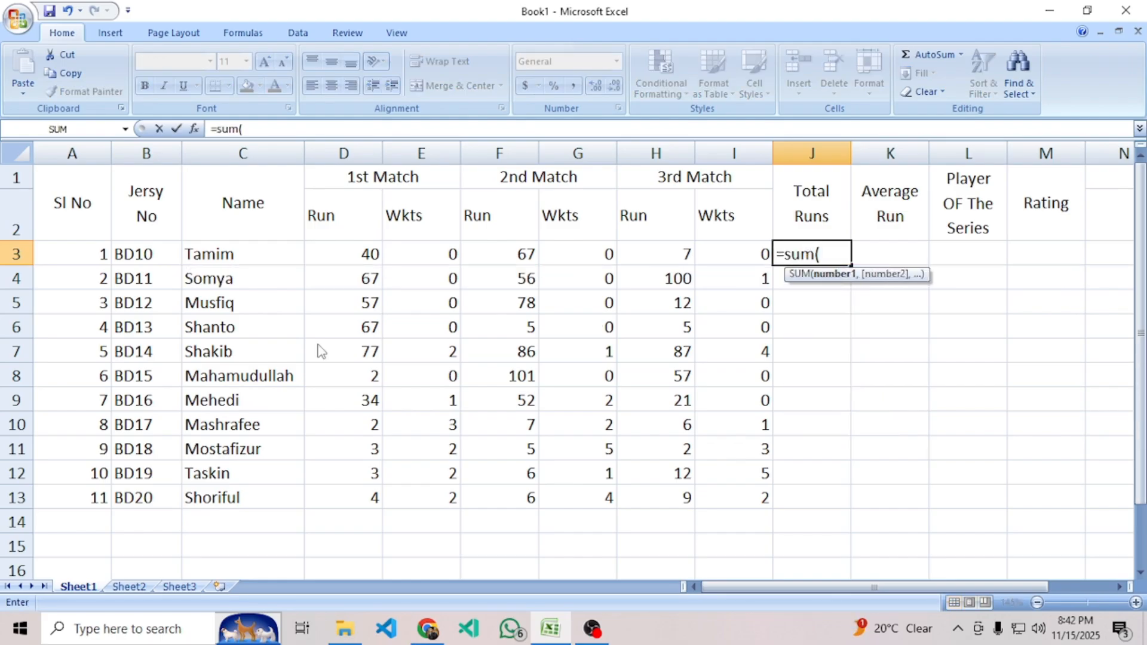
pyautogui.click(351, 252)
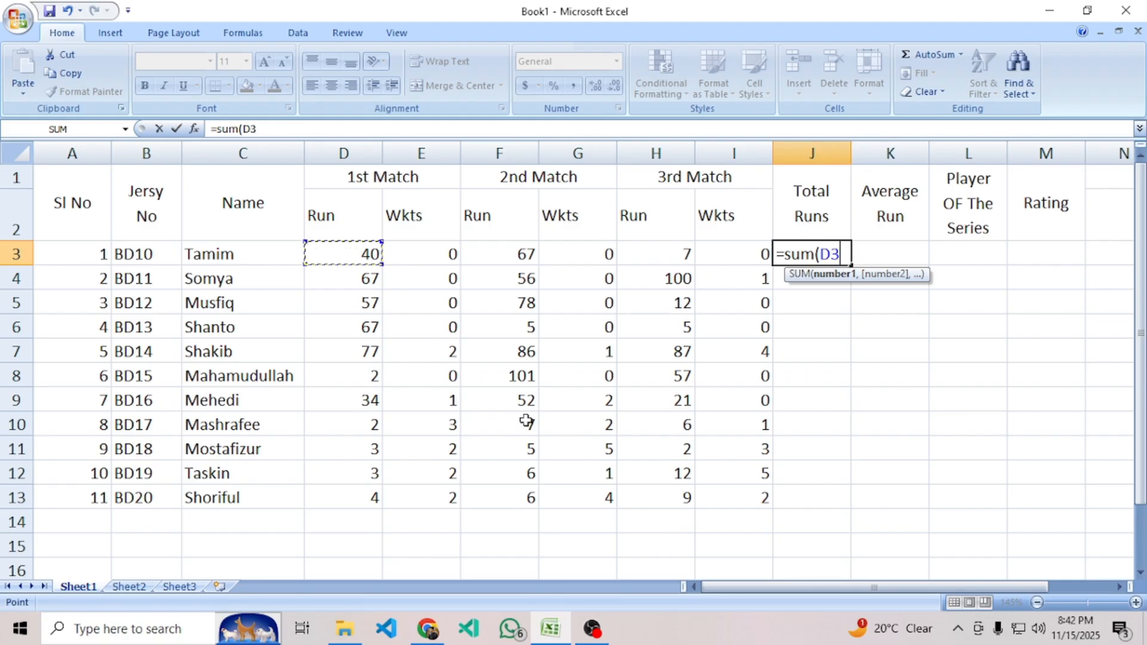
pyautogui.write(',')
pyautogui.click(519, 256)
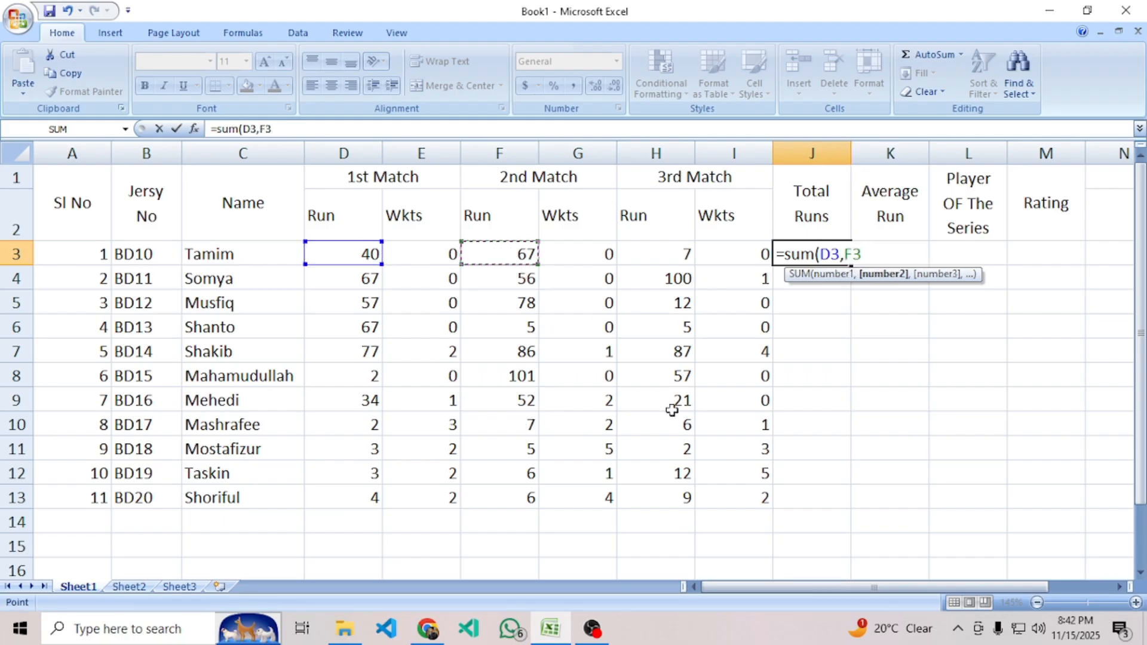
pyautogui.write(',')
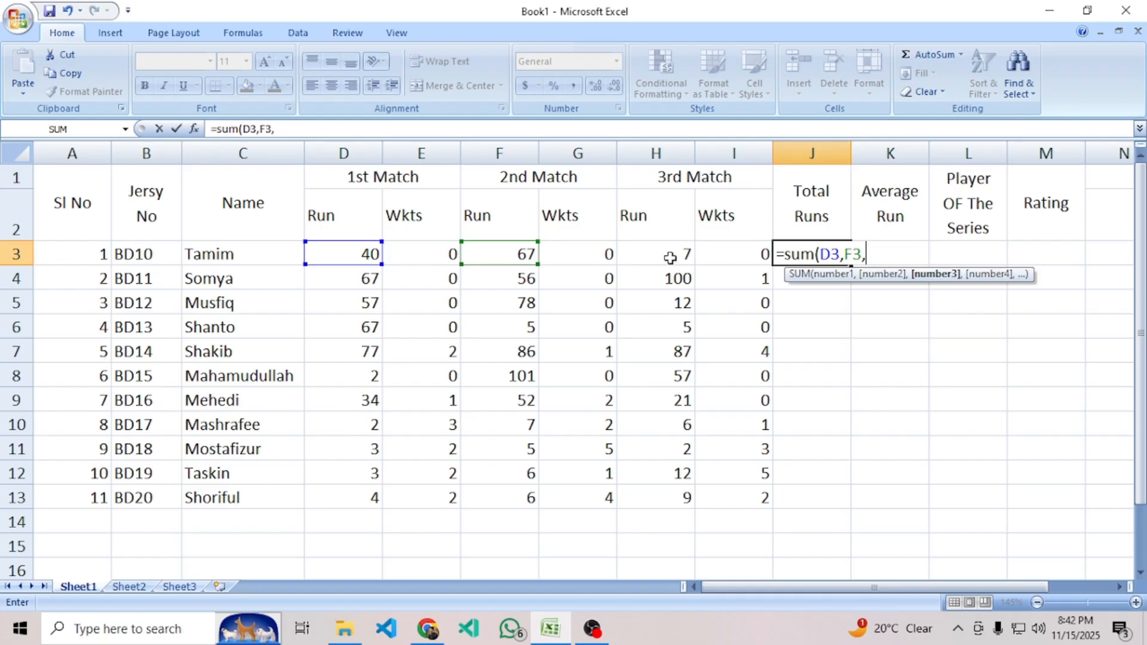
pyautogui.click(670, 258)
pyautogui.write(')')
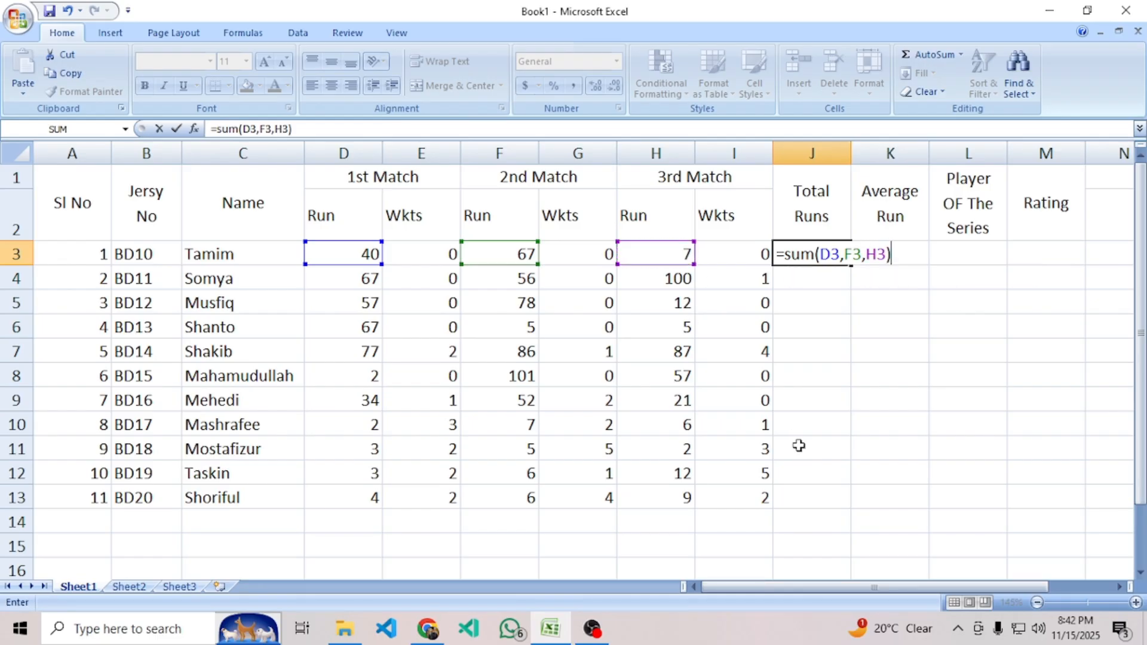
pyautogui.press('Return')
# Extend the Total Runs formula in J3 with +SUM(E3,G3,I3) for the wickets, consulting the PDF's per-wicket condition in Chrome.
pyautogui.click(810, 254)
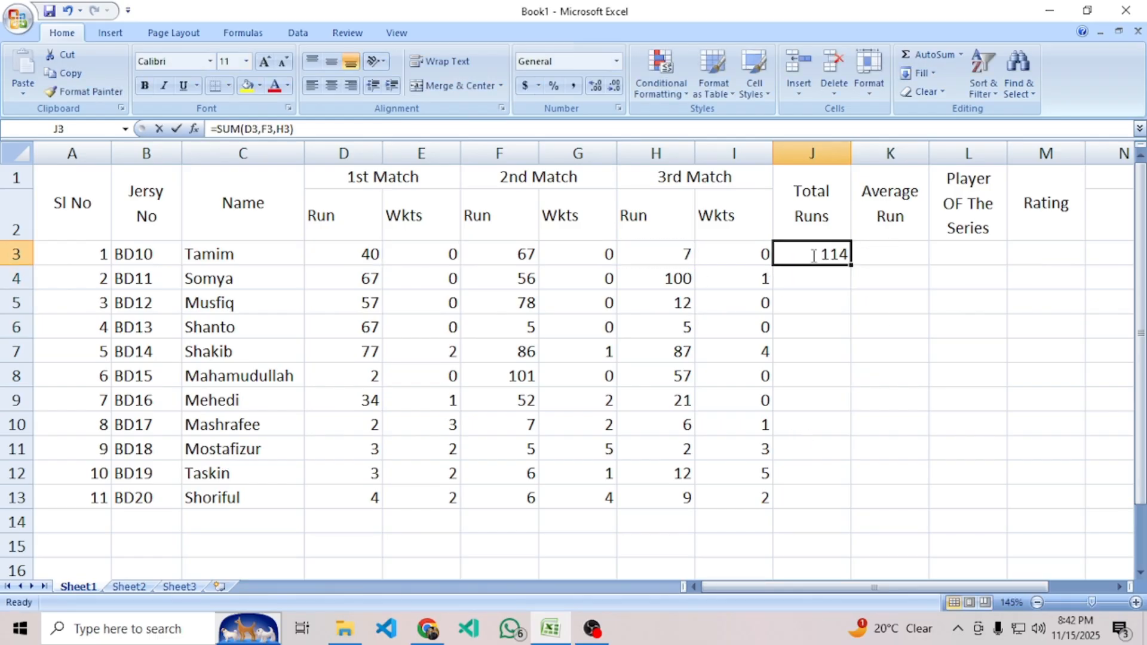
pyautogui.doubleClick(820, 256)
pyautogui.click(902, 254)
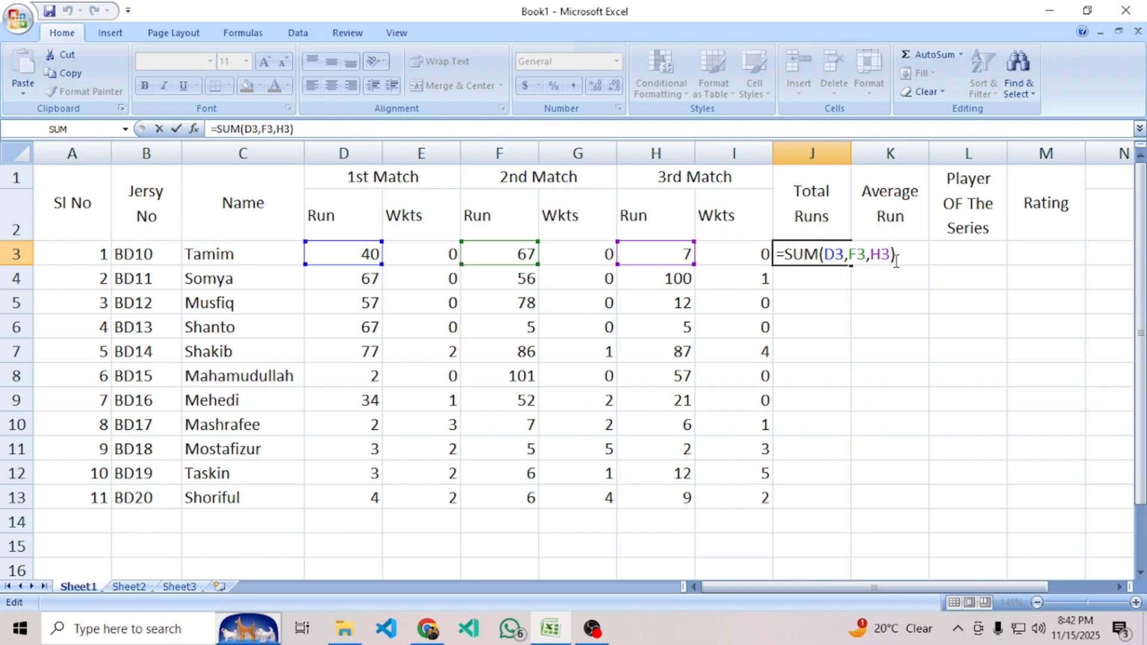
pyautogui.click(429, 630)
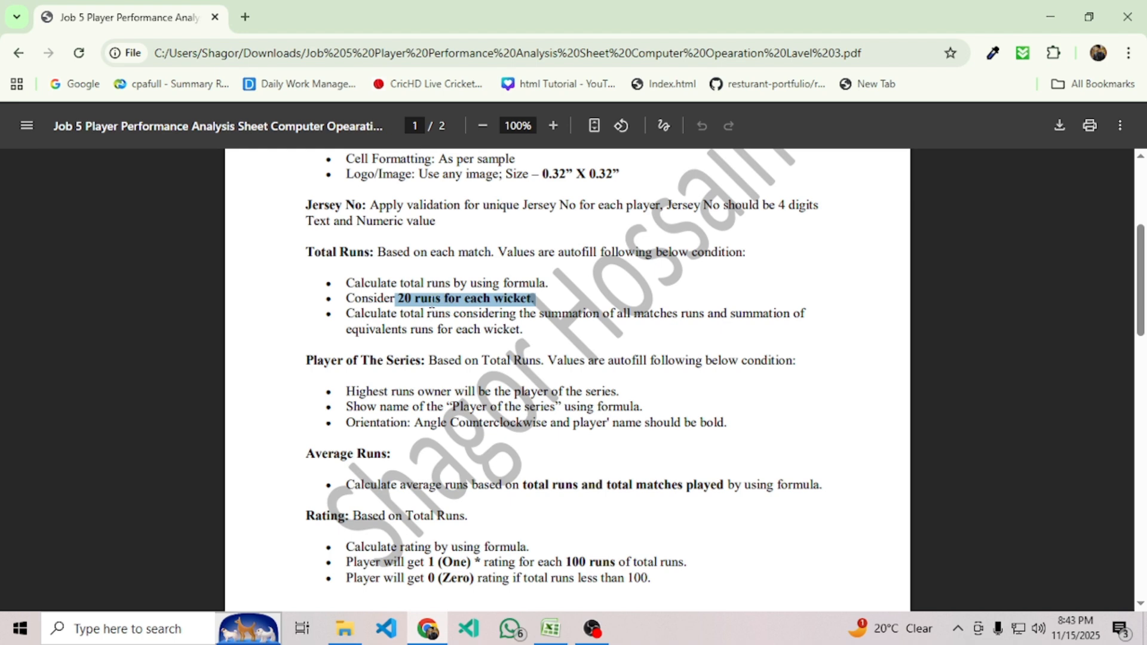
pyautogui.click(551, 629)
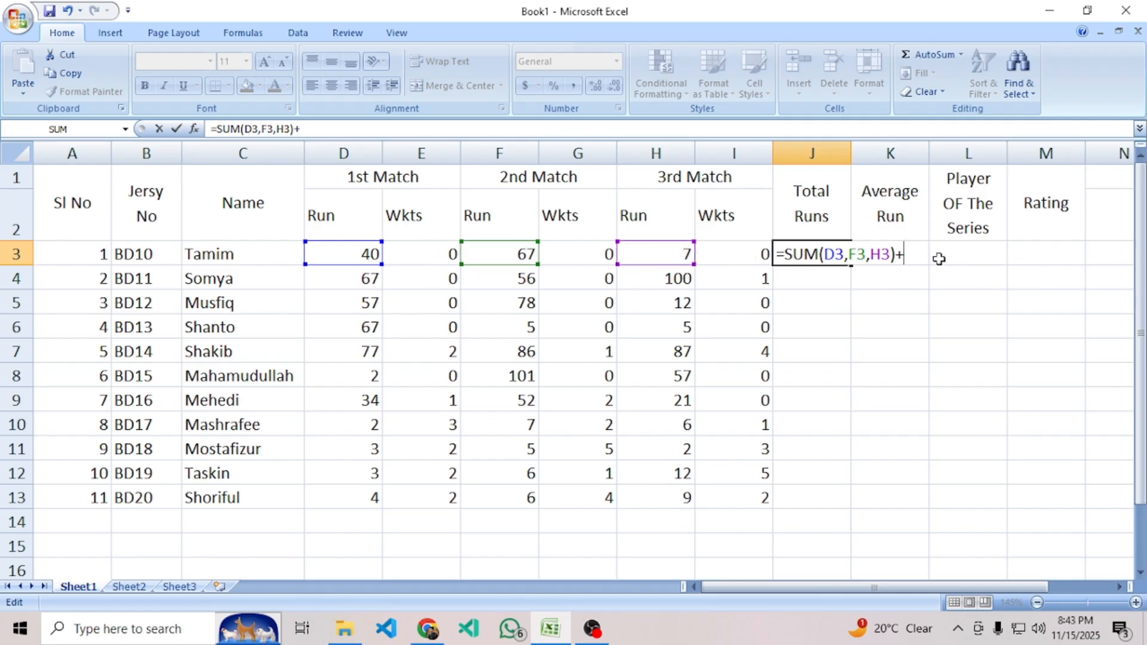
pyautogui.write('sum')
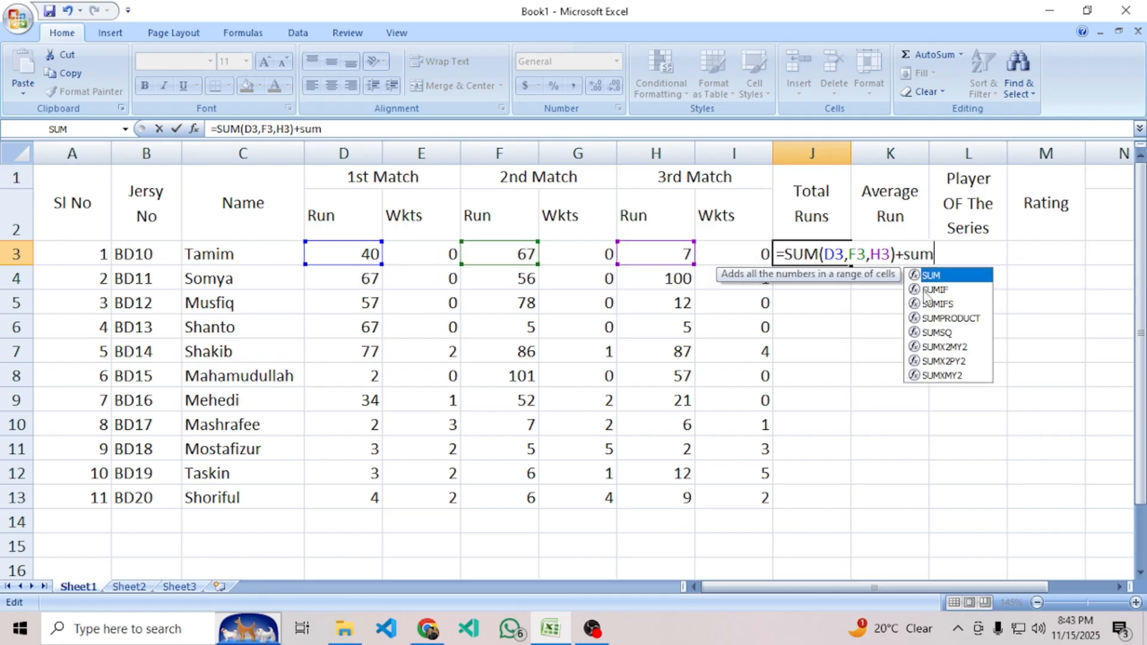
pyautogui.write('(')
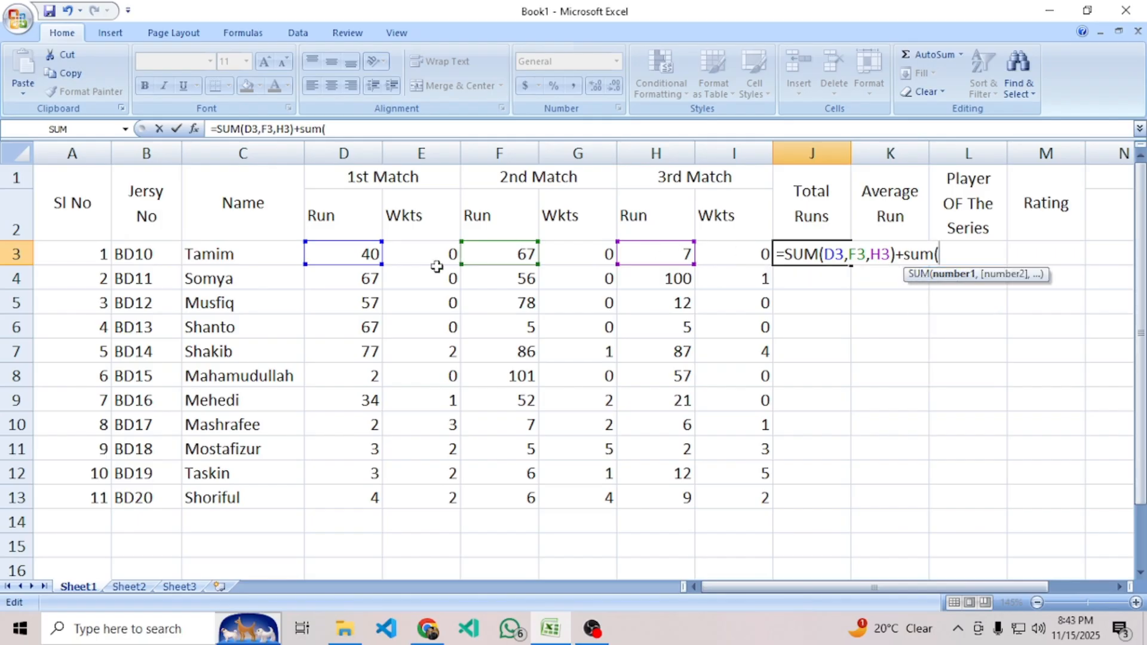
pyautogui.click(420, 248)
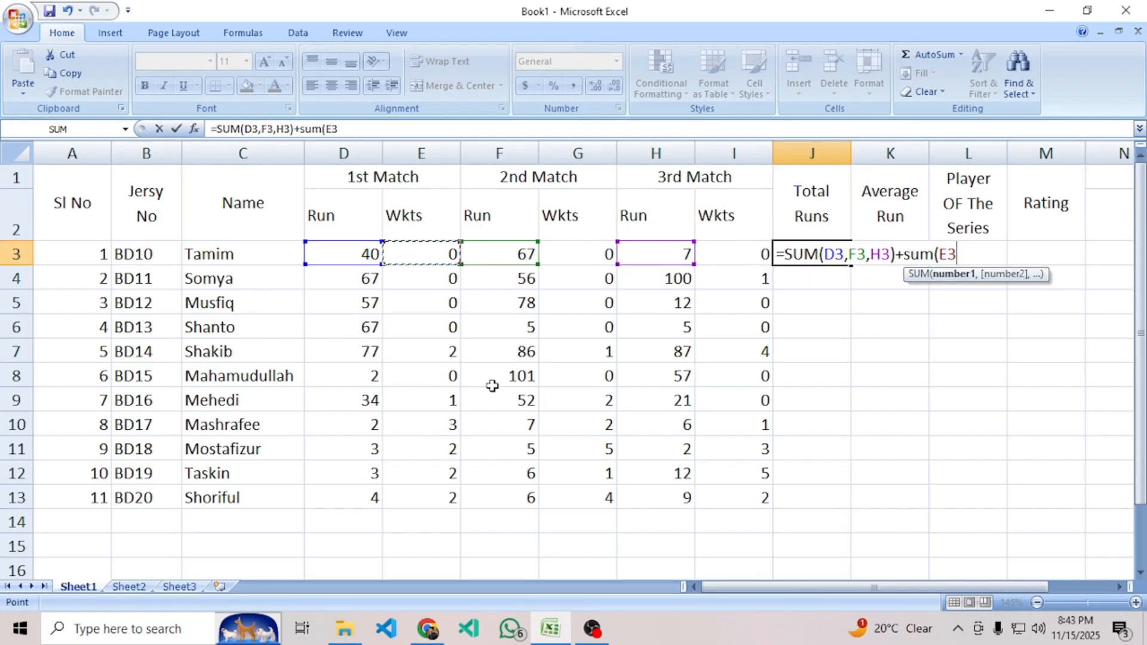
pyautogui.write(',')
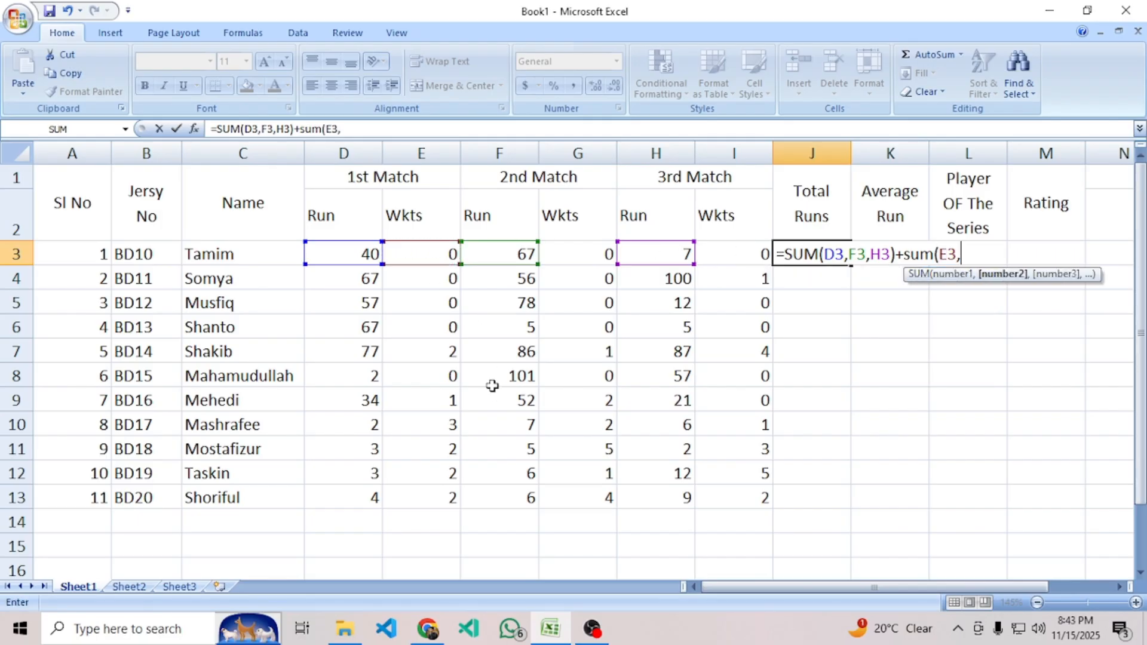
pyautogui.click(582, 250)
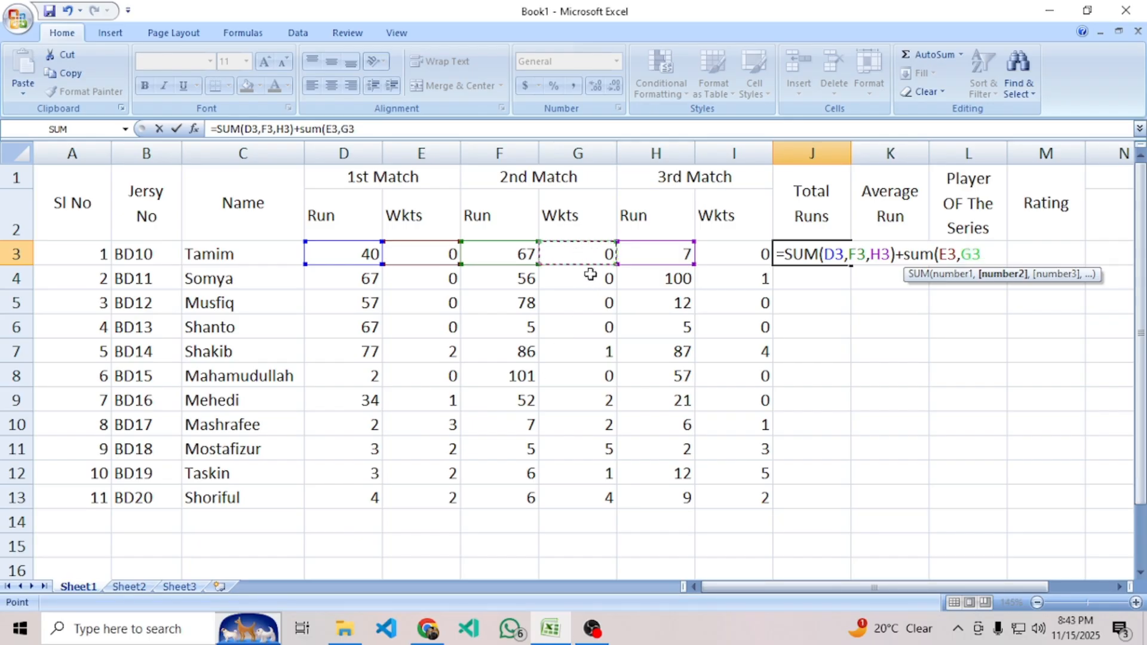
pyautogui.write(',')
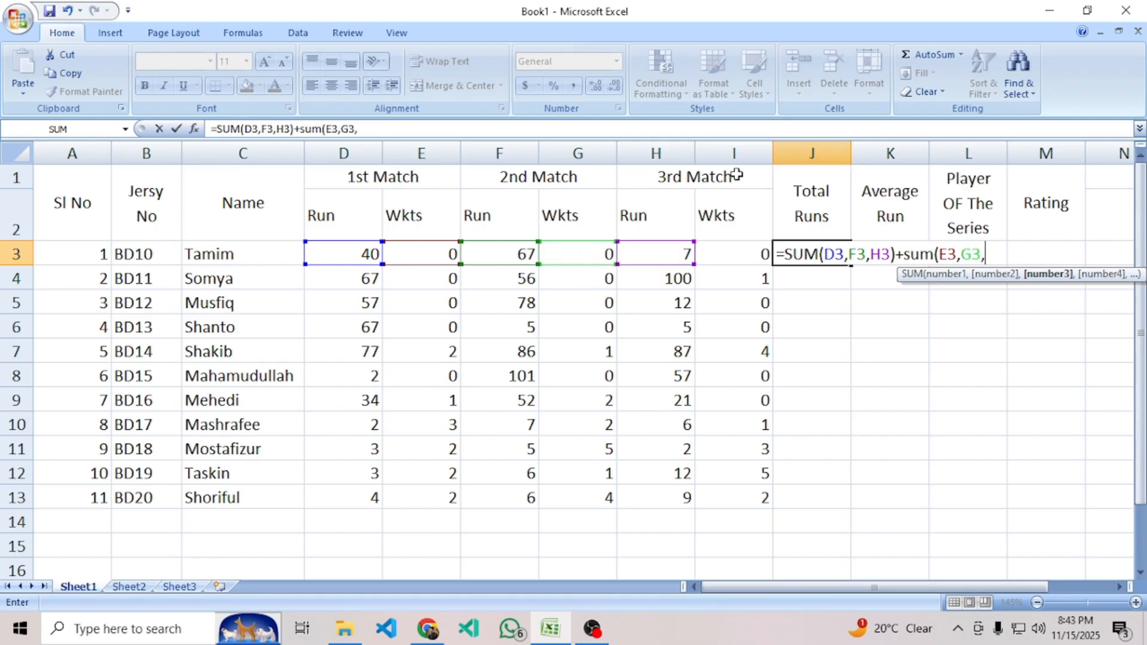
pyautogui.click(731, 252)
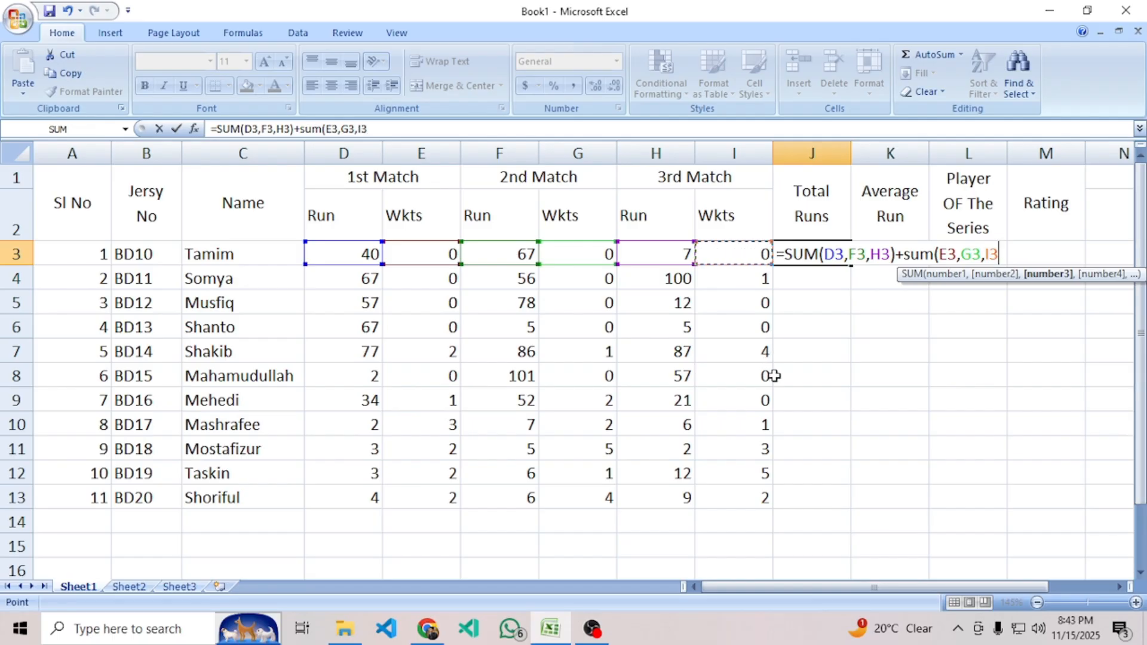
pyautogui.write(')')
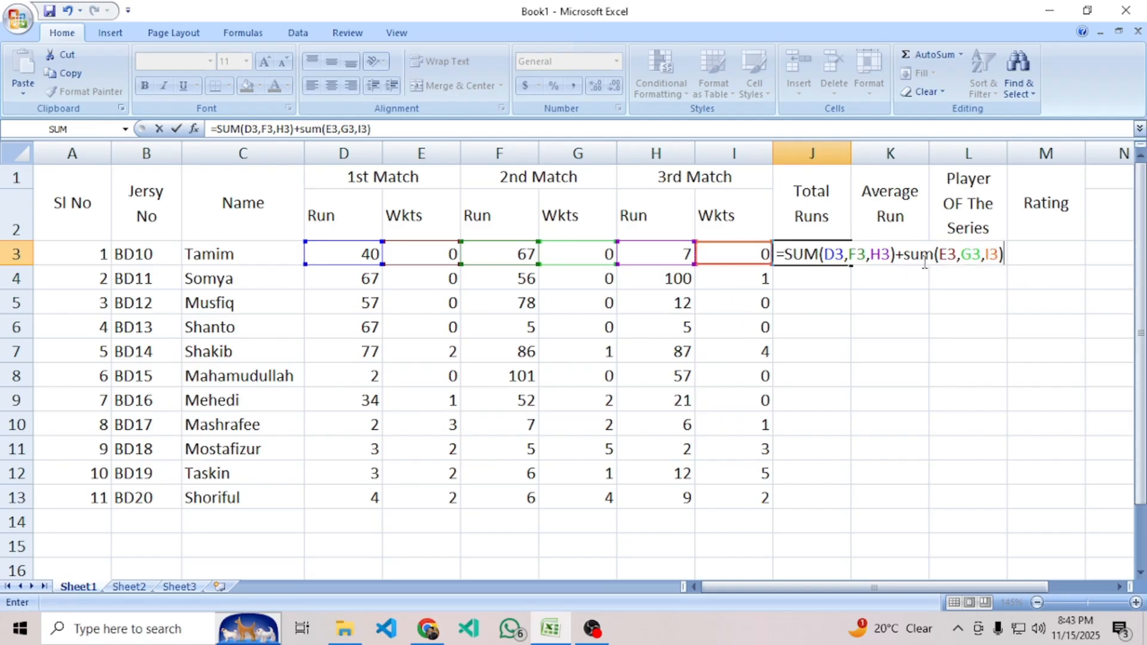
# Recheck the wicket condition in the PDF and multiply the wicket sum in J3's formula by 20.
pyautogui.moveTo(905, 254); pyautogui.dragTo(1007, 257)
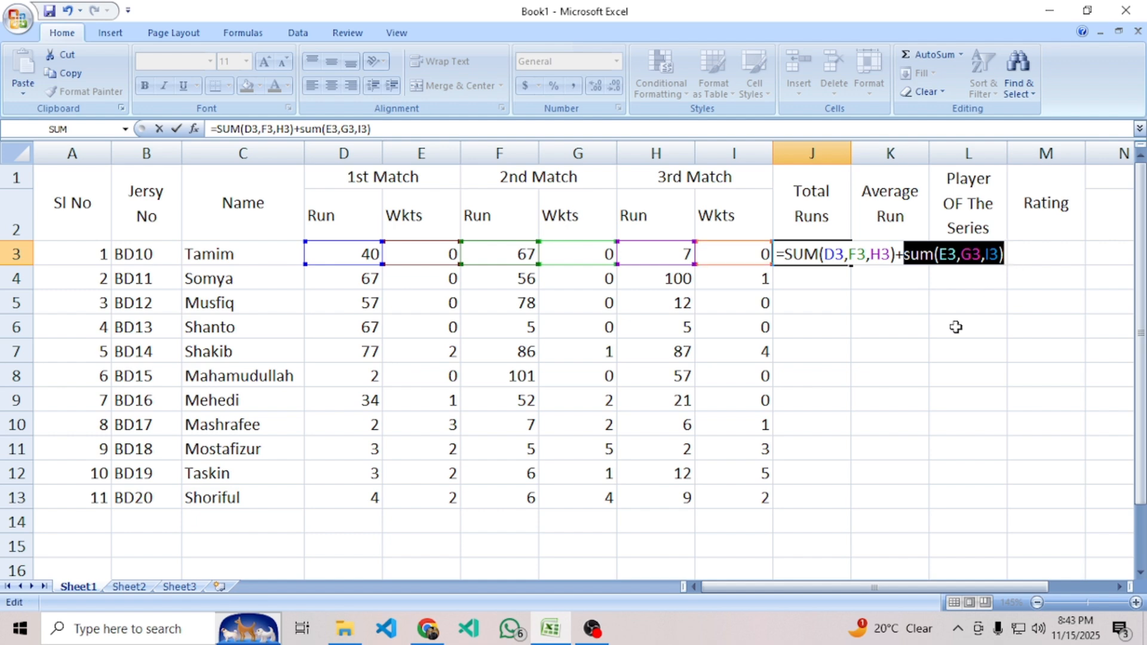
pyautogui.click(425, 636)
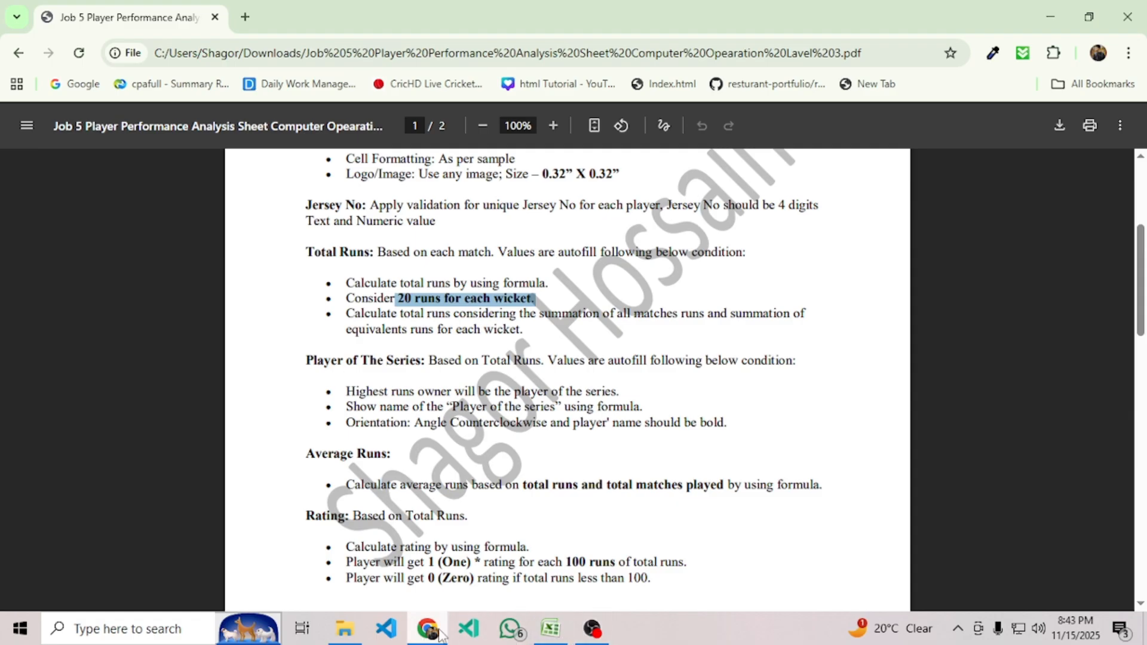
pyautogui.click(545, 635)
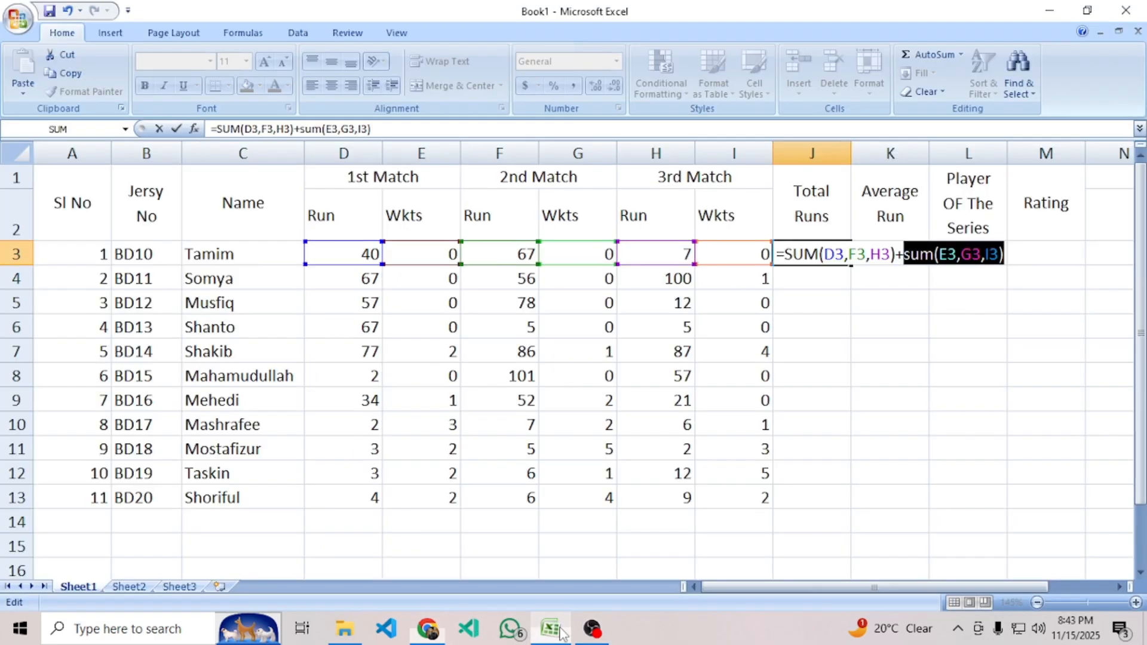
pyautogui.click(1006, 254)
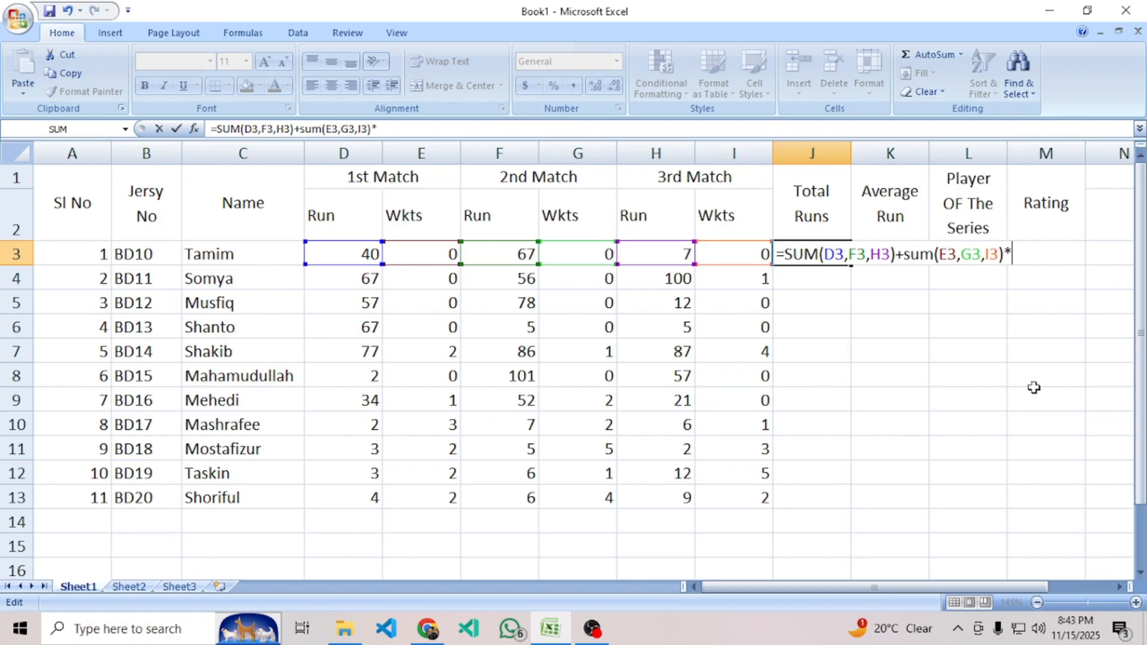
pyautogui.write('*20')
pyautogui.press('Return')
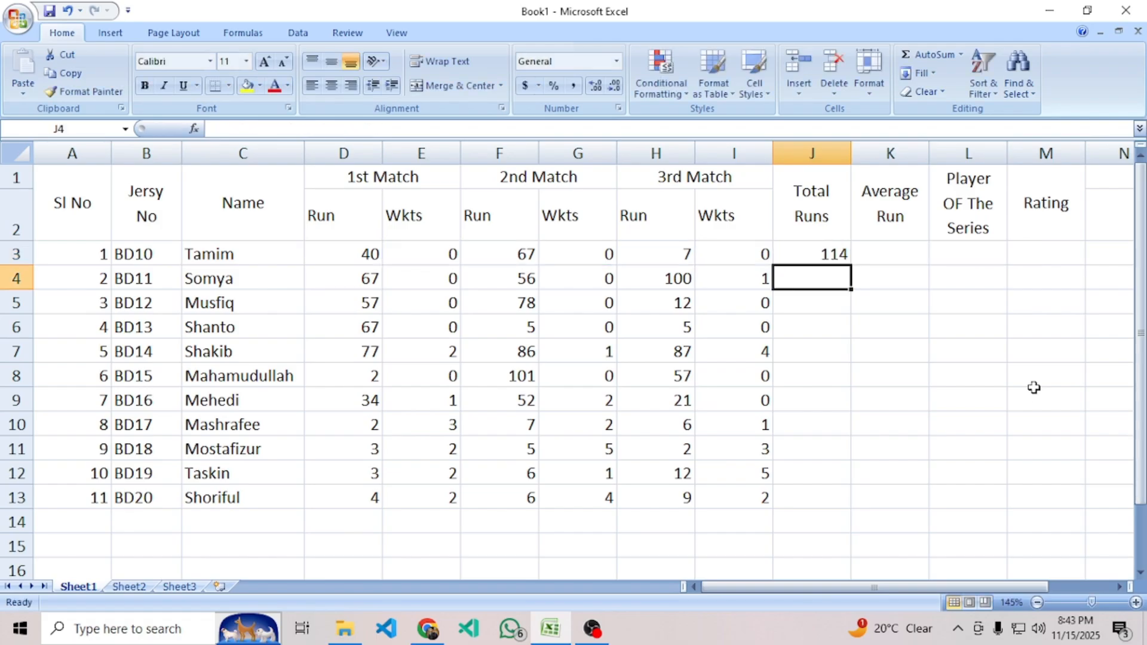
# Test the Total Runs formula in J3 by setting the 3rd-match wickets in I3 to 1 and to 2.
pyautogui.click(829, 253)
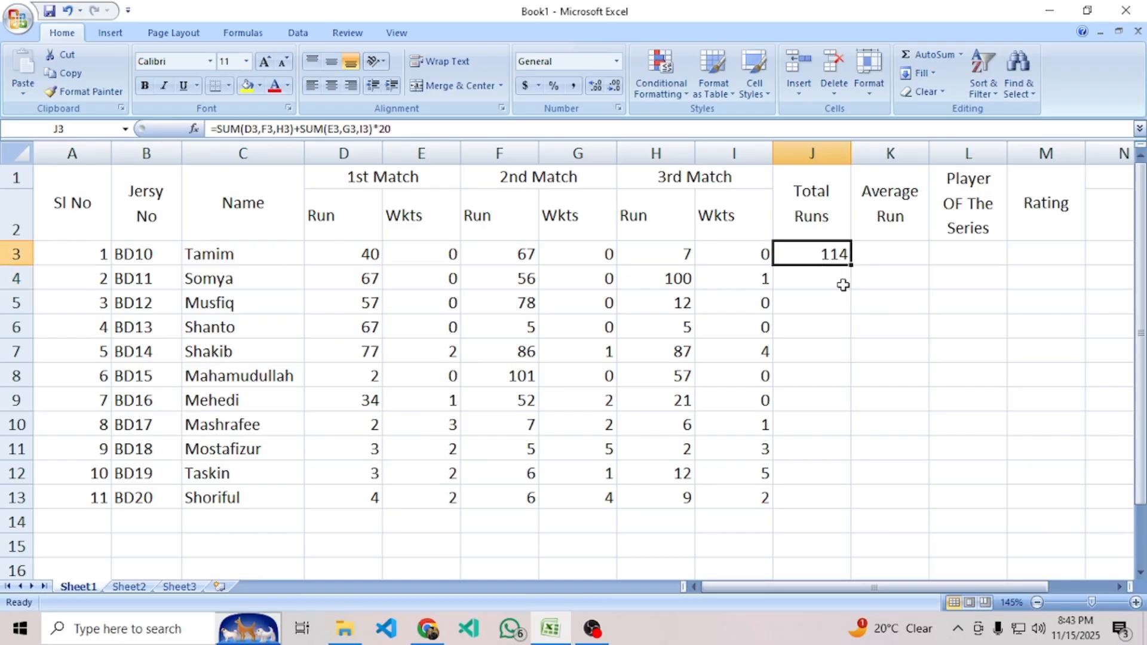
pyautogui.click(751, 253)
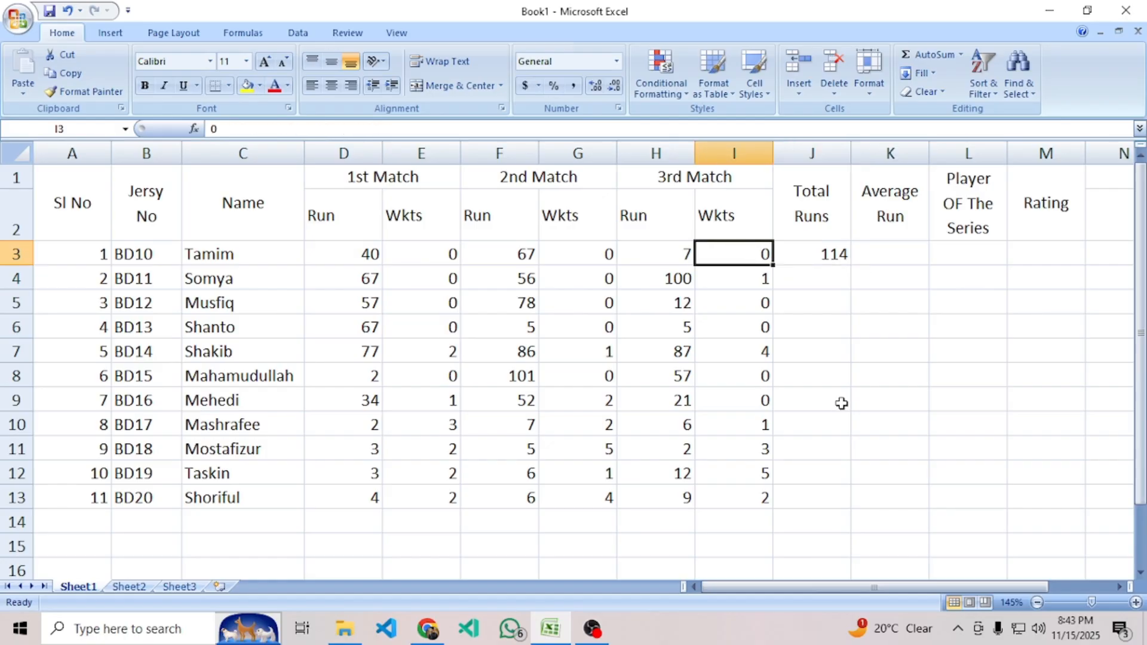
pyautogui.write('1')
pyautogui.press('Return')
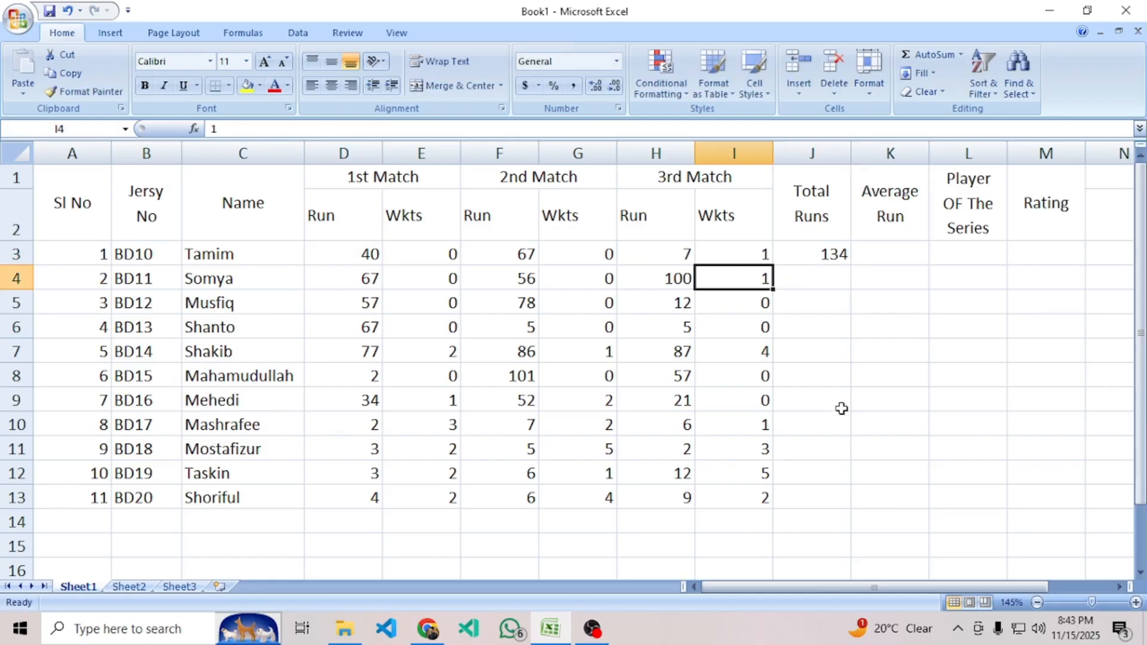
pyautogui.click(815, 252)
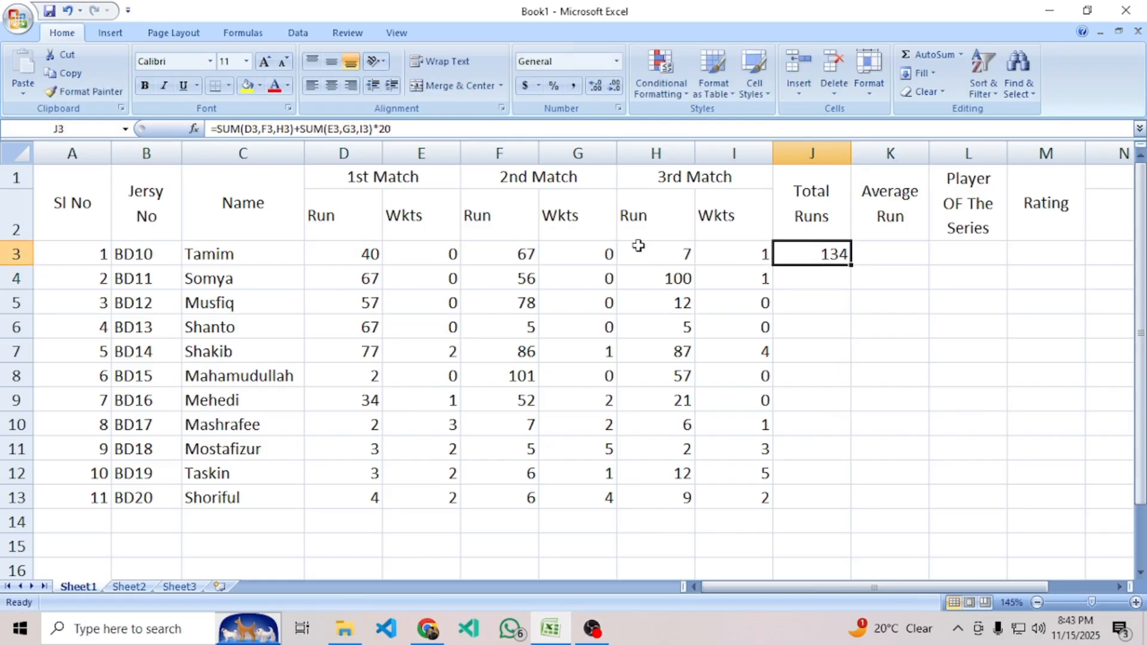
pyautogui.click(730, 259)
pyautogui.write('2')
pyautogui.click(869, 326)
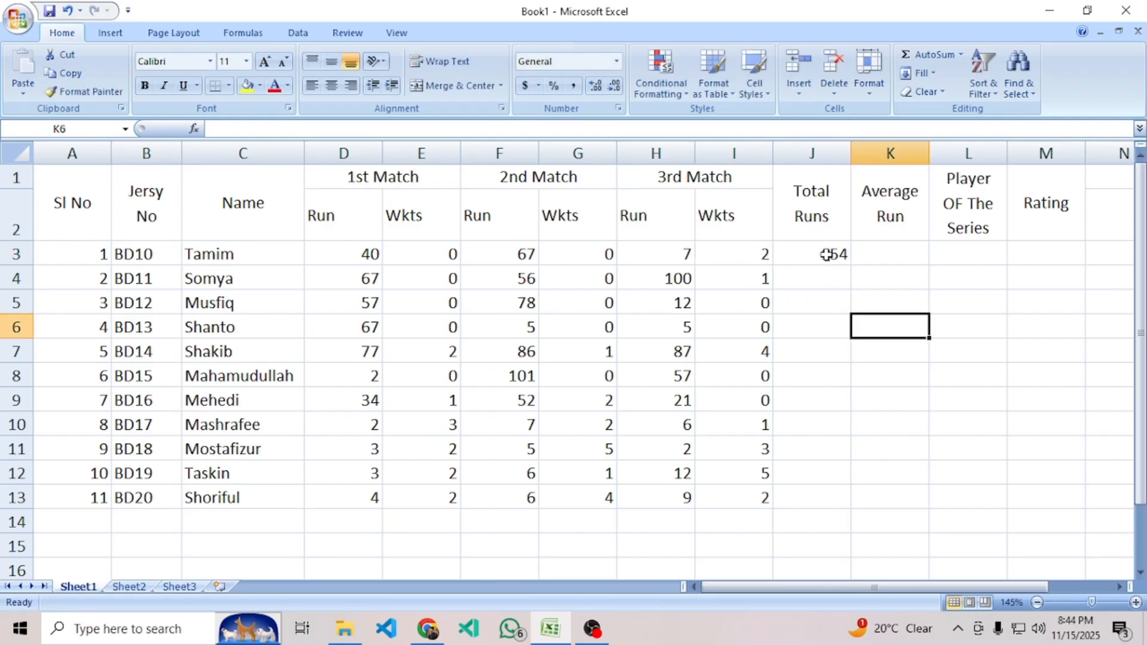
# Test J3 with 1 wicket for the 2nd match in G3, and reset the test wickets in G3 and I3 to 0.
pyautogui.click(605, 252)
pyautogui.write('1')
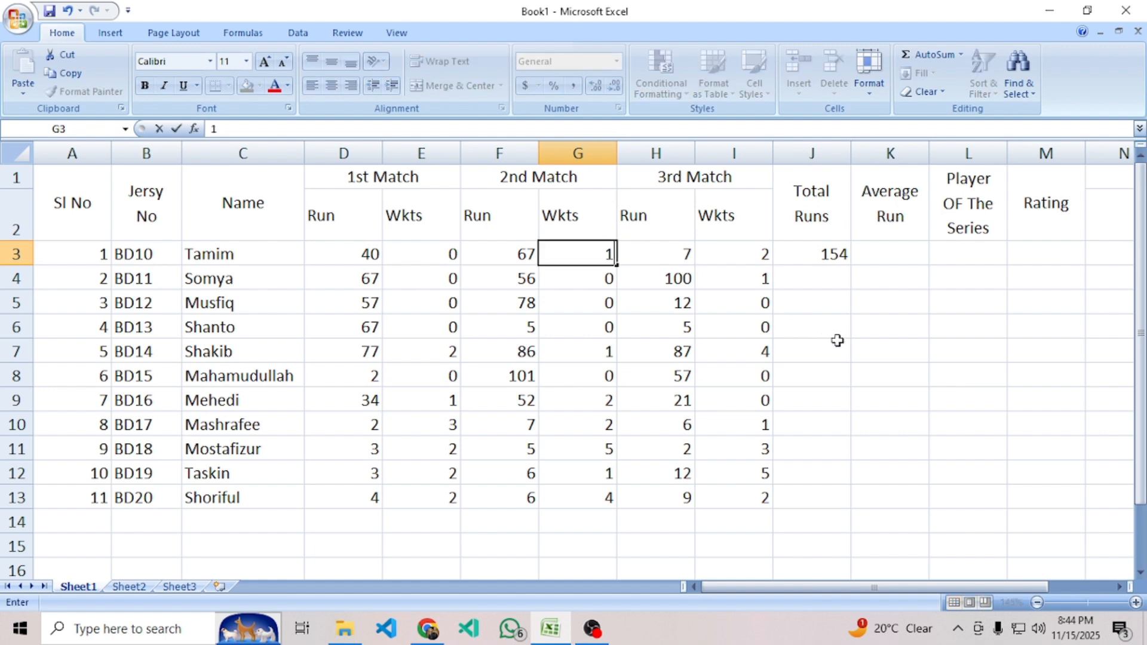
pyautogui.click(864, 350)
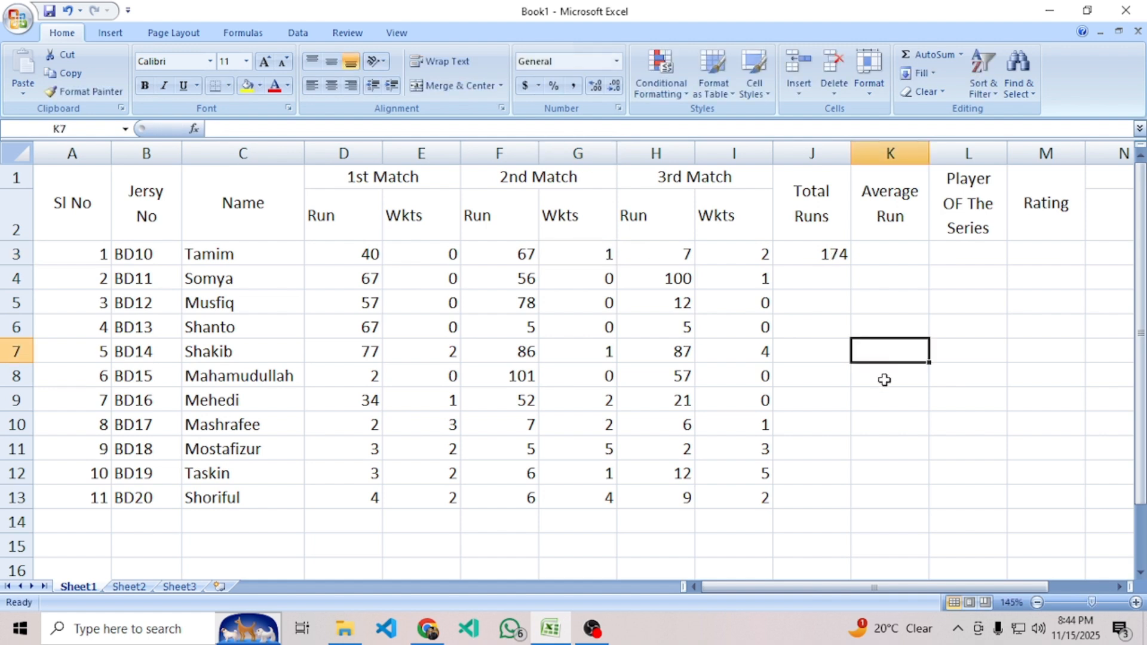
pyautogui.click(608, 254)
pyautogui.write('0')
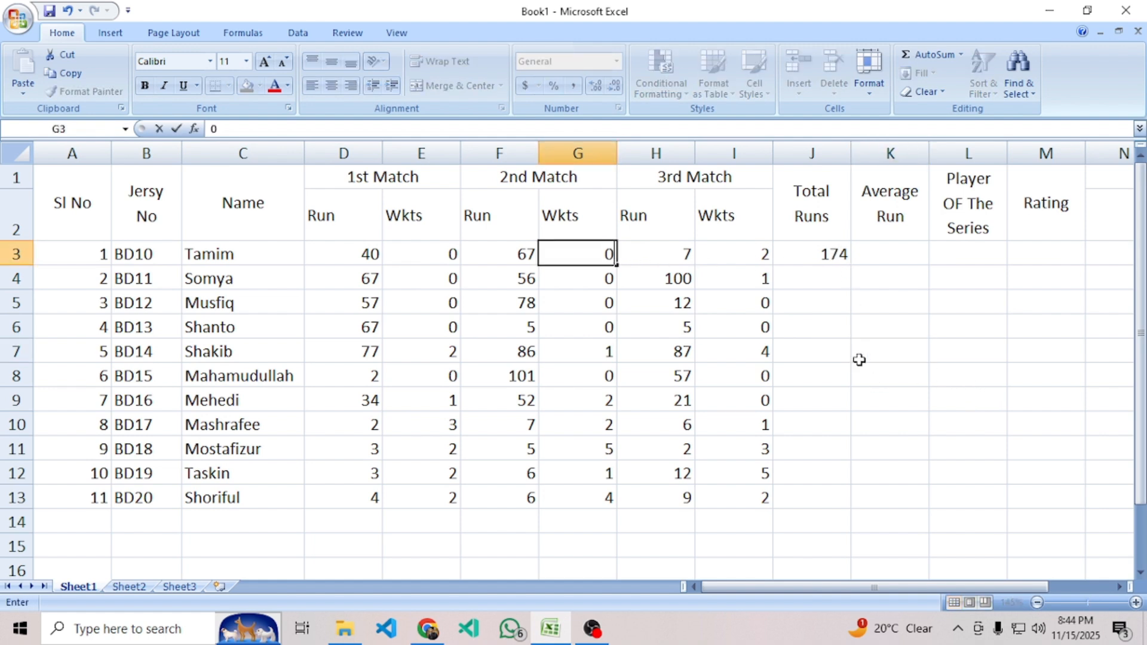
# Fill the Total Runs formula from J3 down to J13 for all eleven players.
pyautogui.click(847, 259)
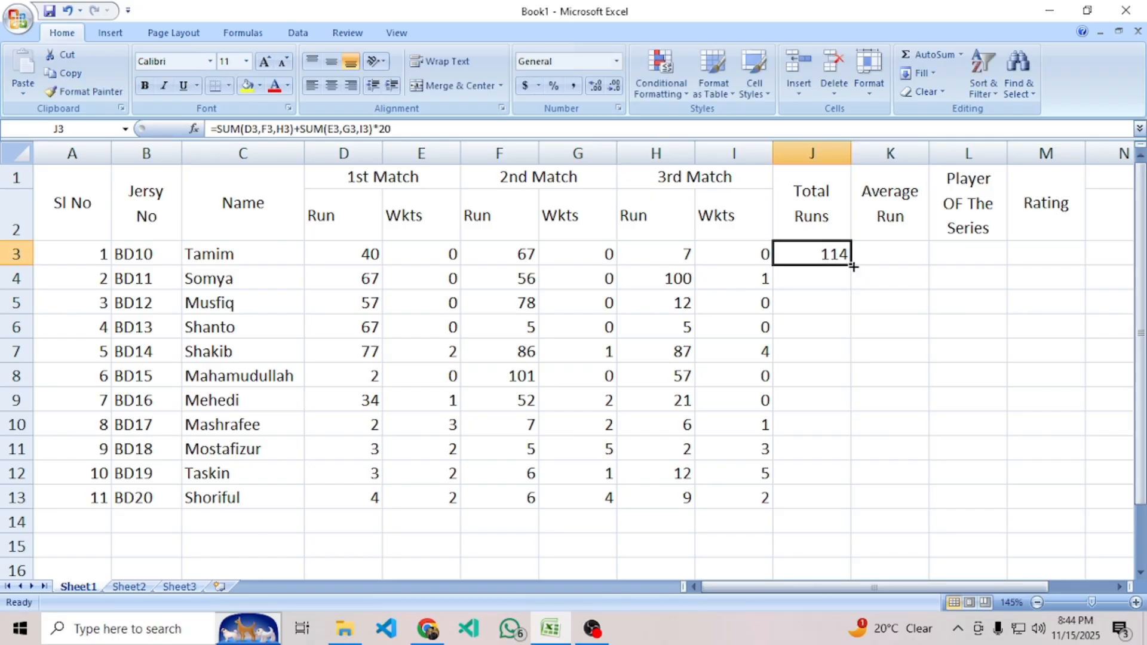
pyautogui.moveTo(853, 267); pyautogui.dragTo(851, 507)
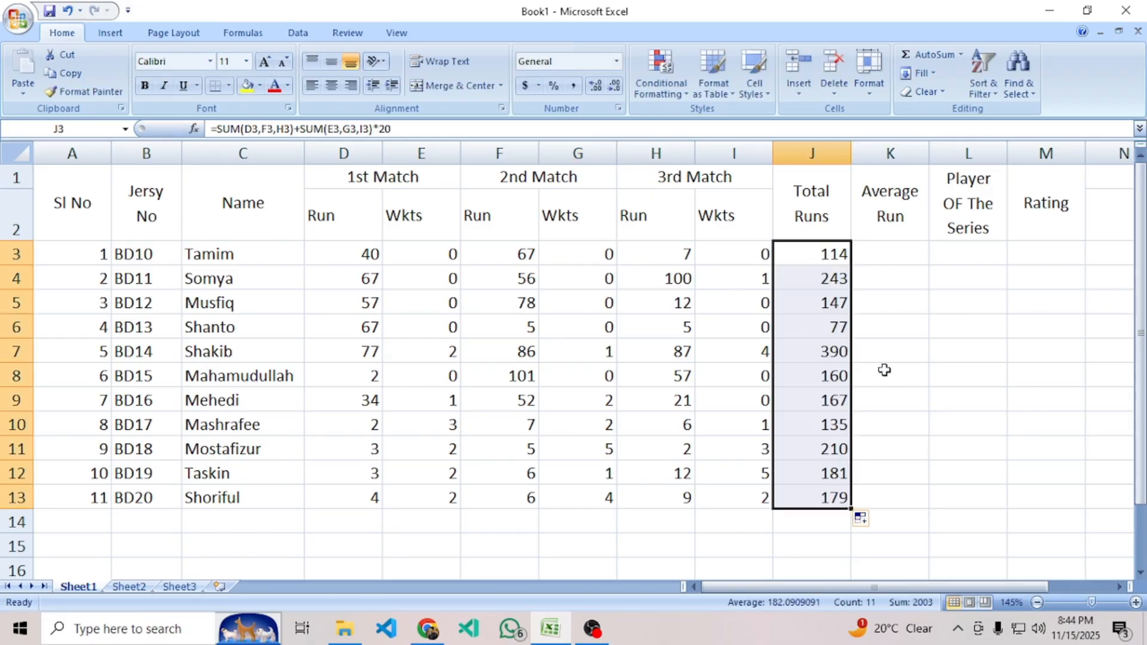
# Start a formula in K3 for the first player's average and check the Average Runs condition in the PDF.
pyautogui.click(833, 255)
pyautogui.click(895, 251)
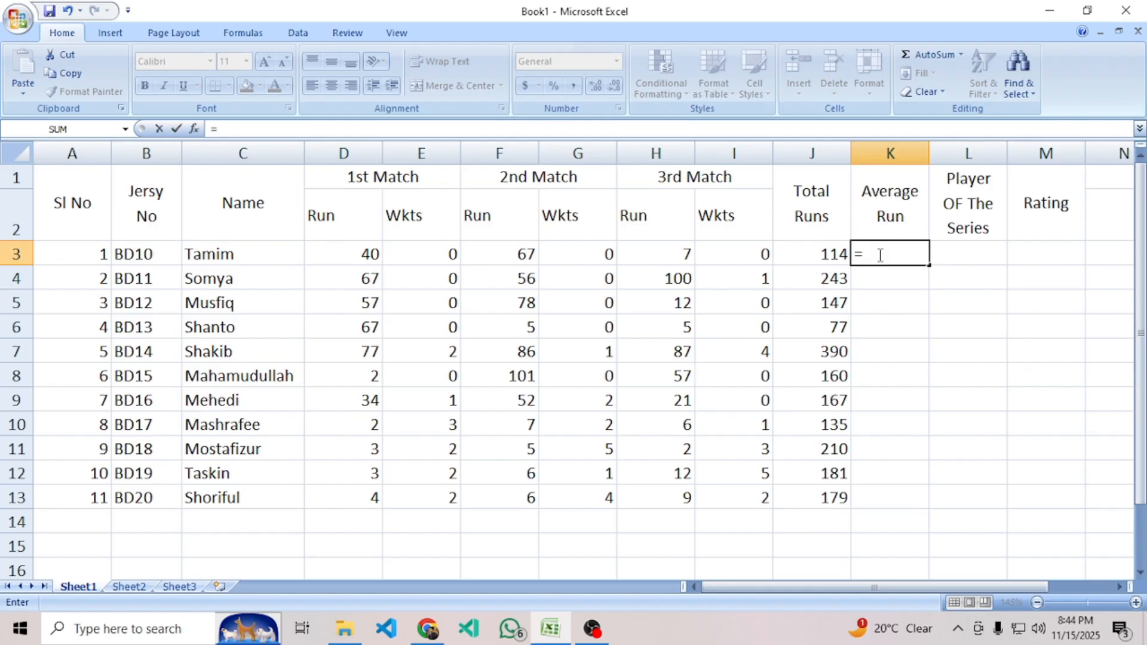
pyautogui.write('av')
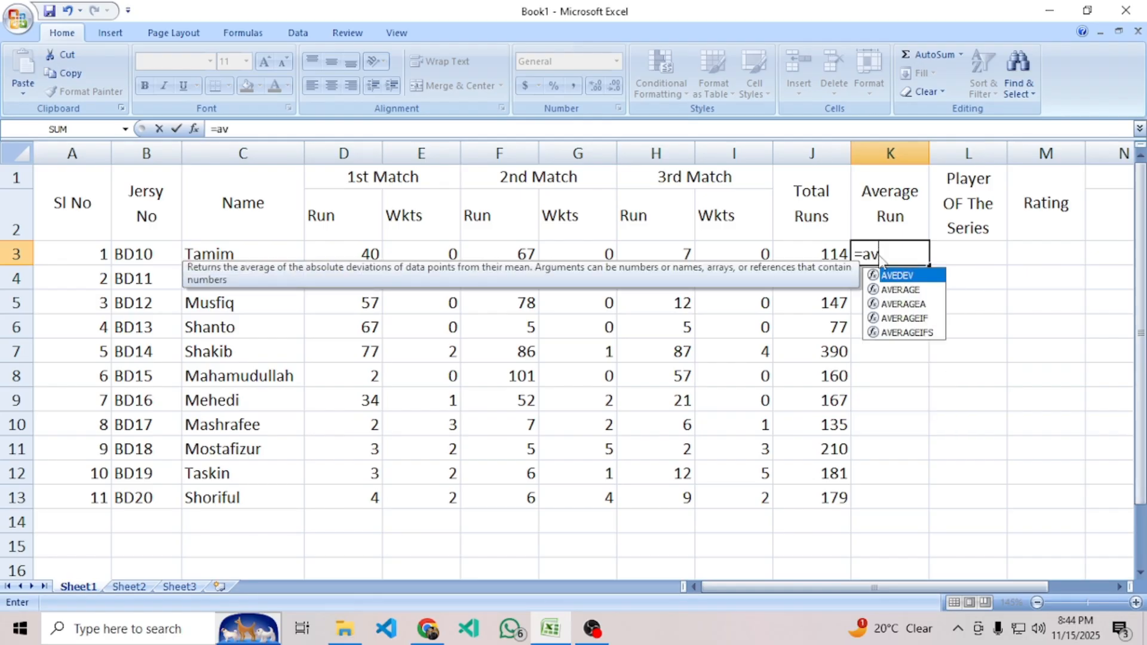
pyautogui.press('BackSpace')
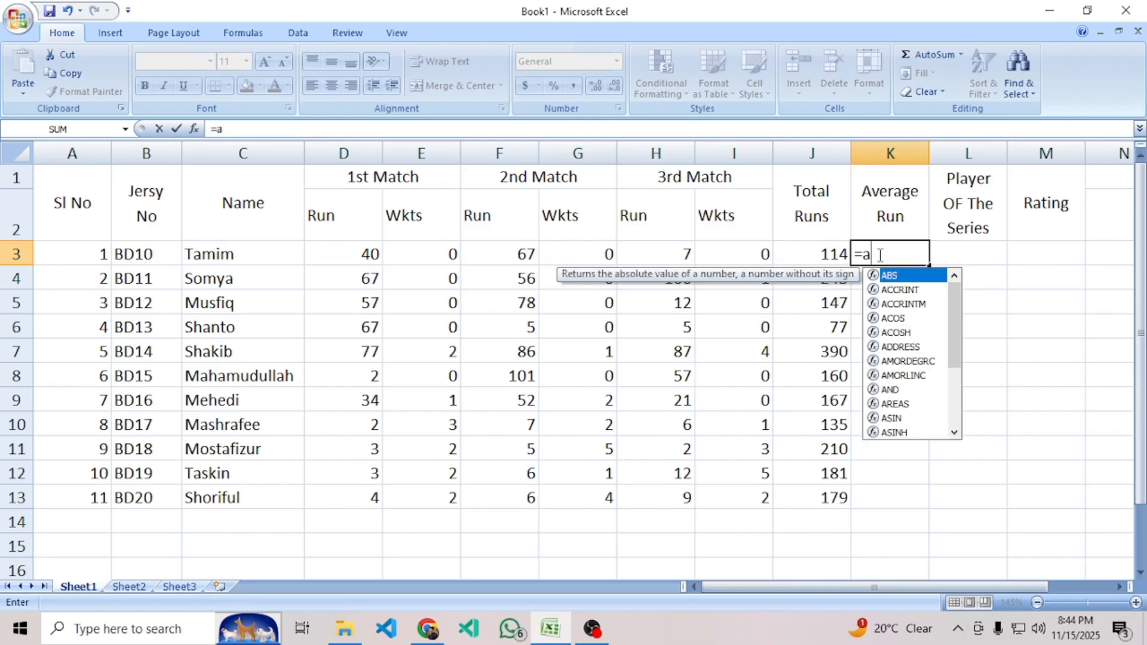
pyautogui.press('BackSpace')
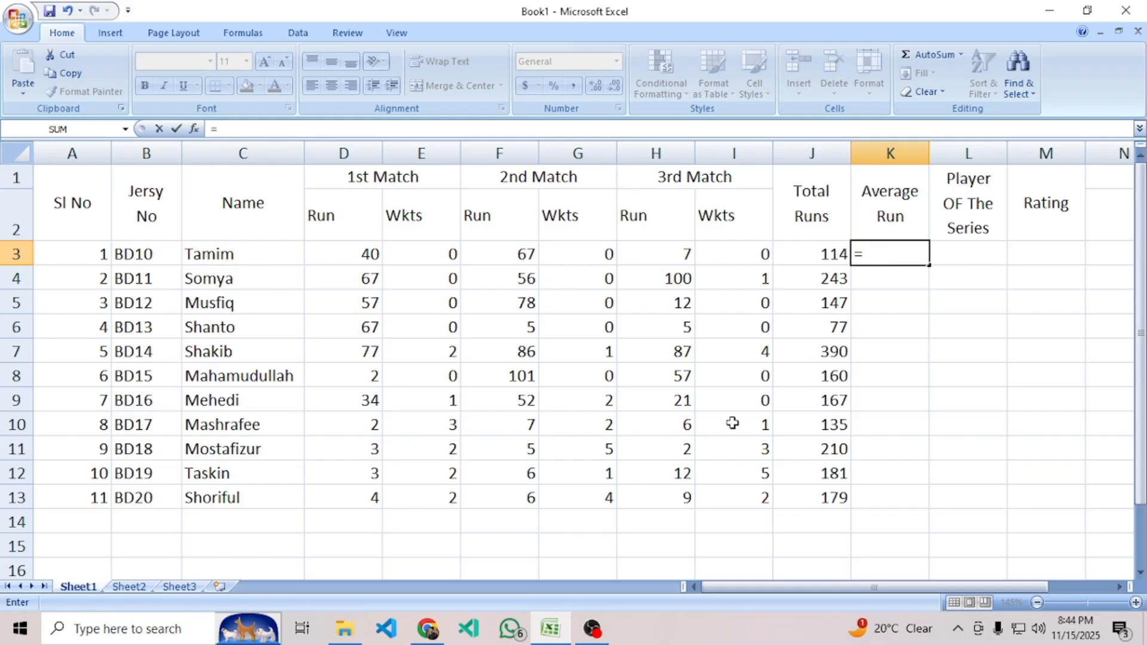
pyautogui.click(428, 628)
pyautogui.scroll(-1, 445, 451)
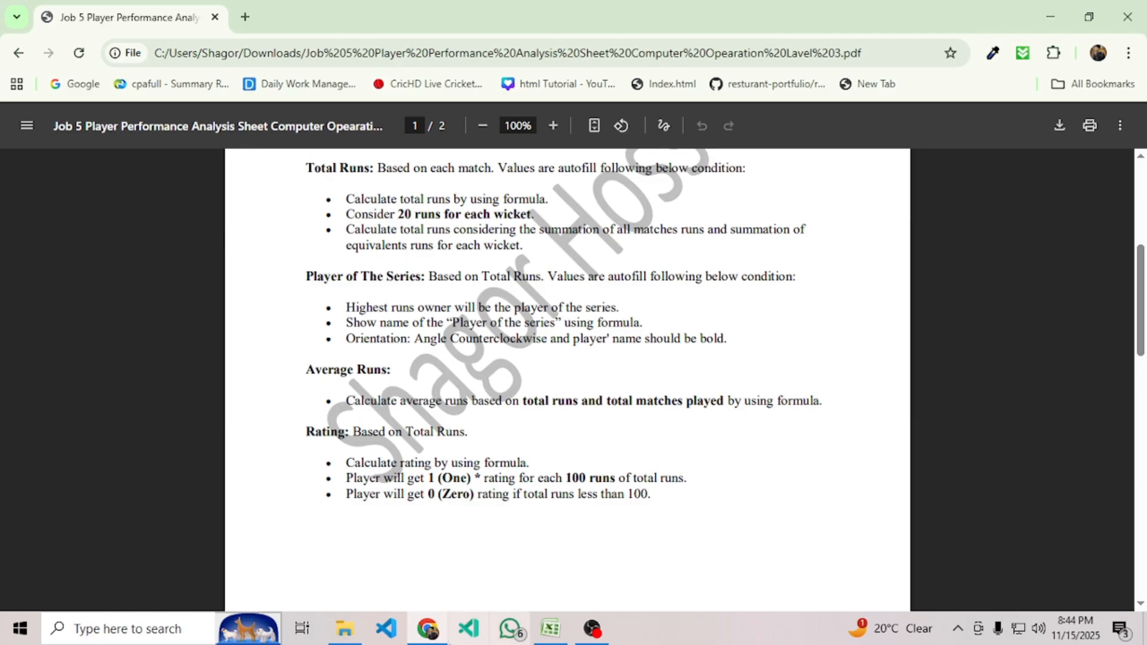
pyautogui.click(550, 629)
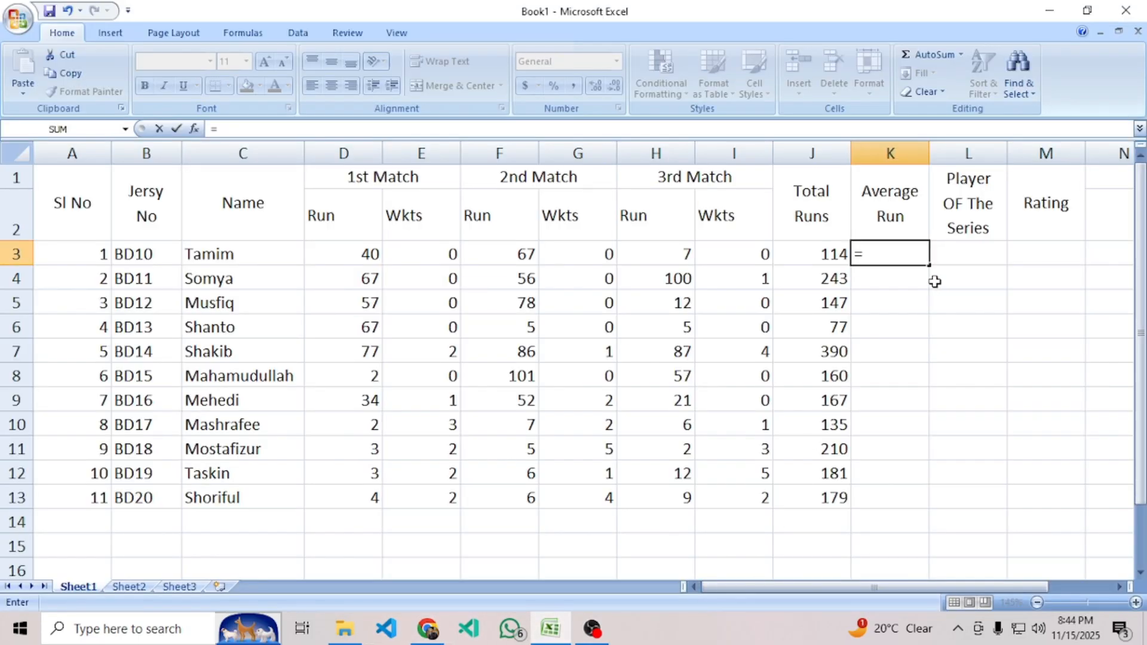
# Calculate the Average Run in K3 as =J3/3 and fill the formula down to K13.
pyautogui.click(825, 254)
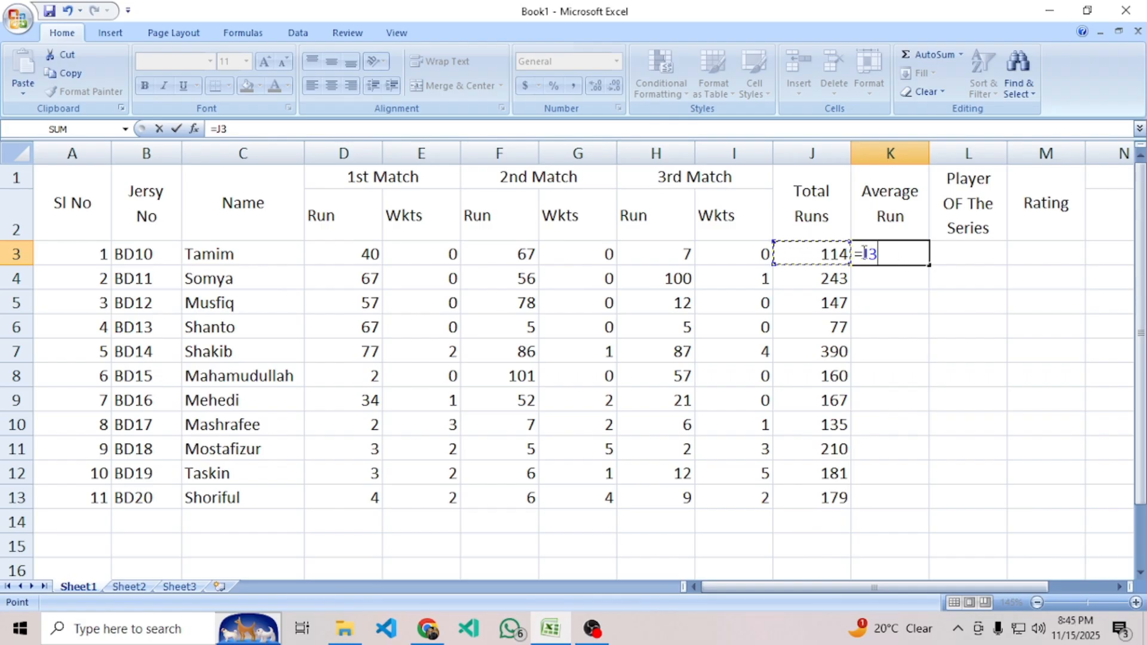
pyautogui.write('/3')
pyautogui.press('Return')
pyautogui.click(861, 255)
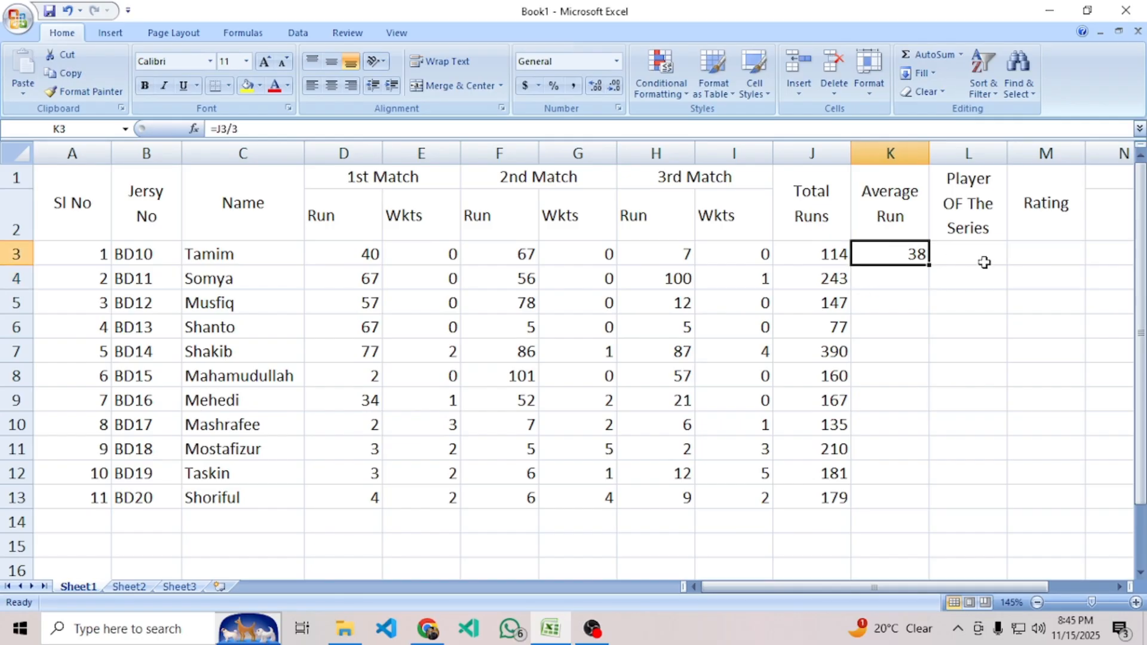
pyautogui.moveTo(930, 265); pyautogui.dragTo(925, 513)
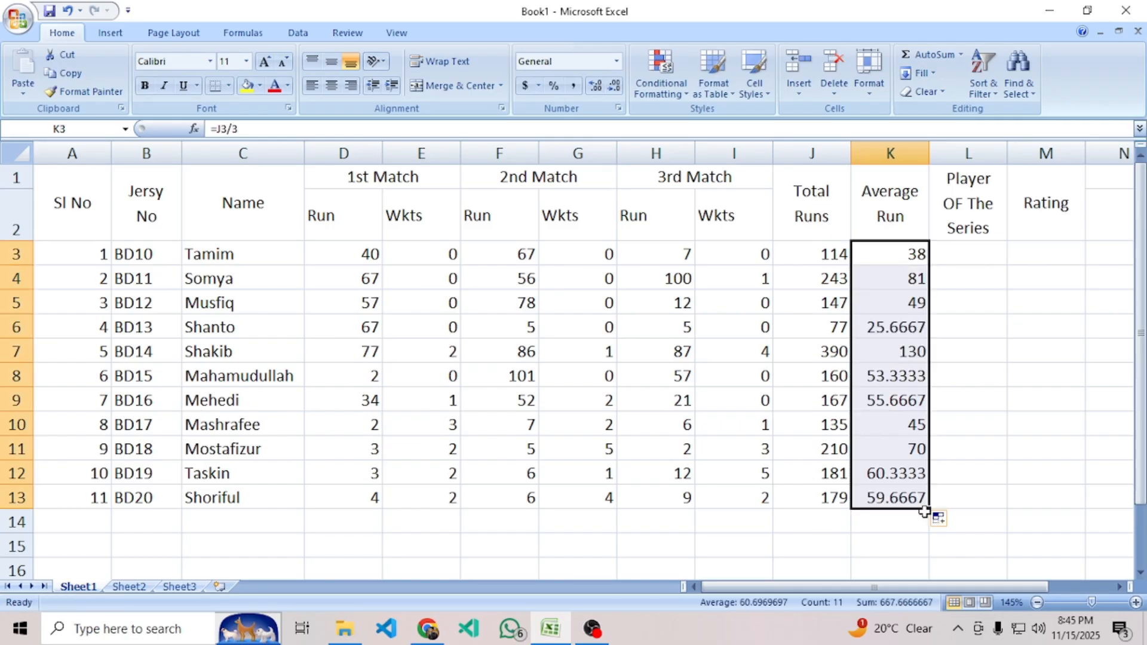
# Format the Average Run values in K3:K13 to show two decimal places.
pyautogui.click(599, 88)
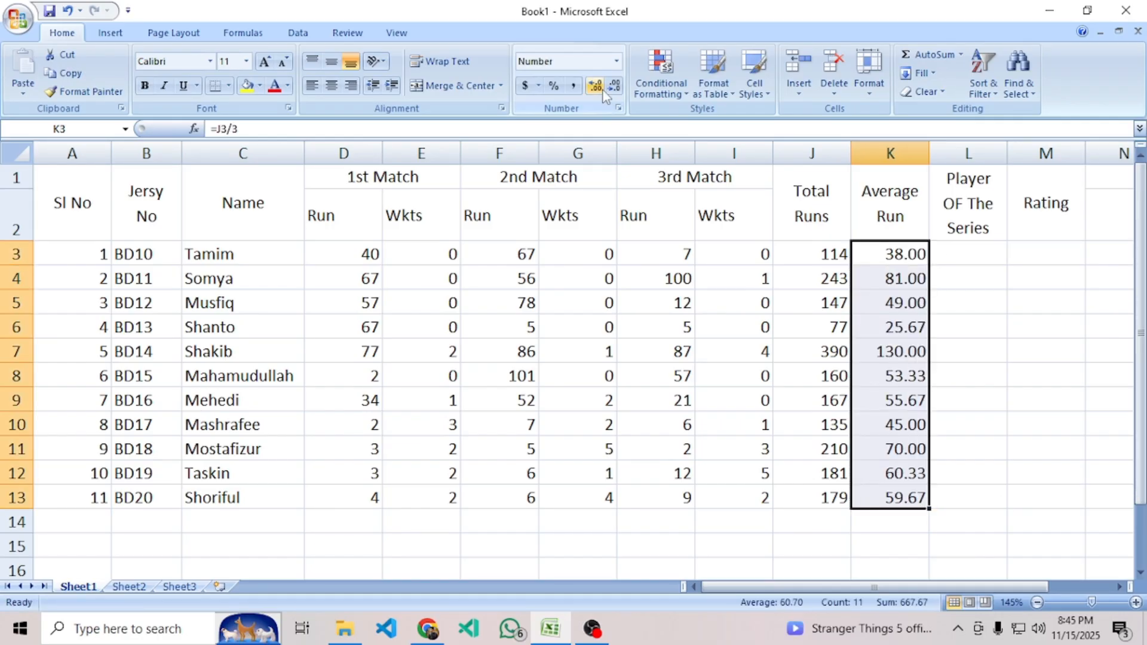
pyautogui.click(614, 88)
pyautogui.click(613, 89)
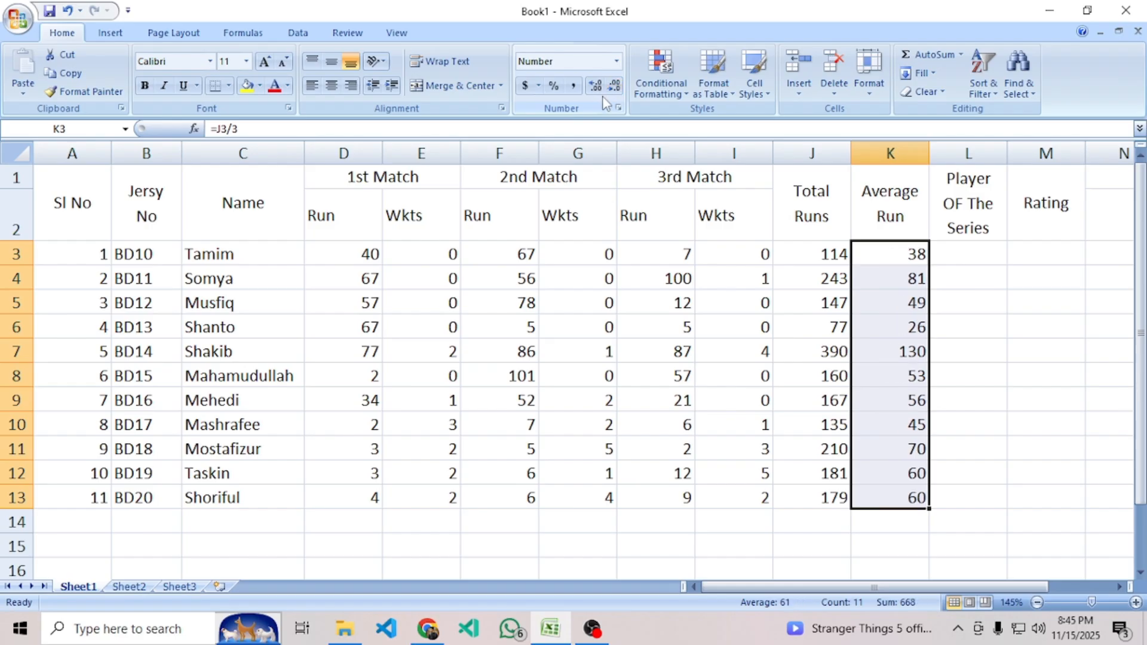
pyautogui.click(594, 89)
pyautogui.click(615, 88)
pyautogui.click(597, 89)
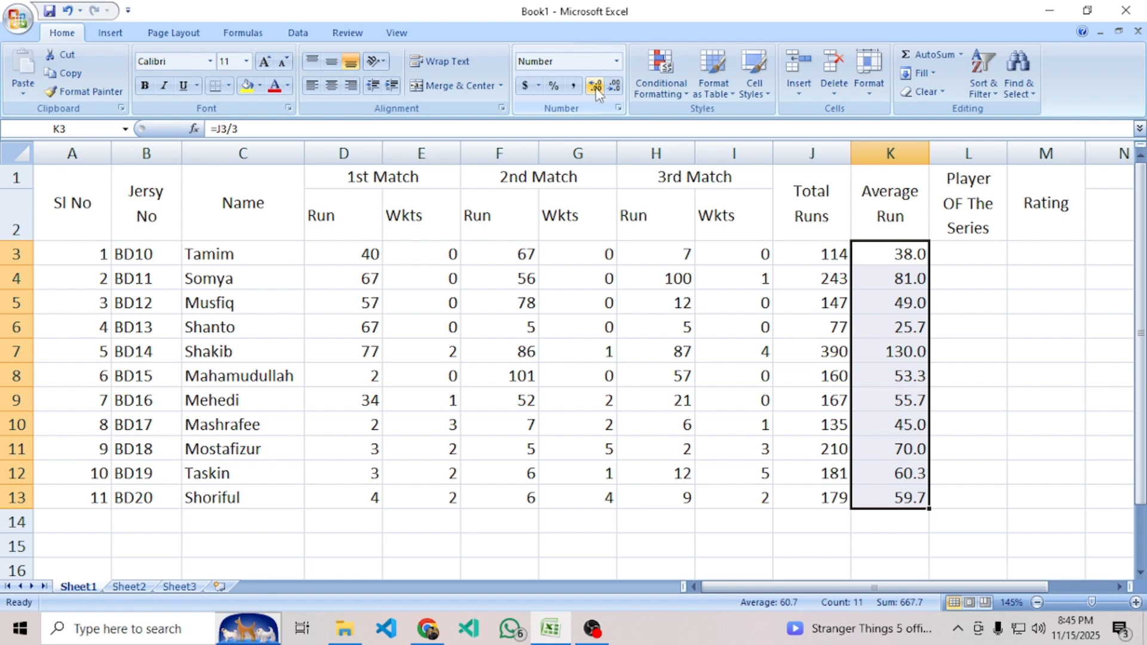
pyautogui.click(597, 88)
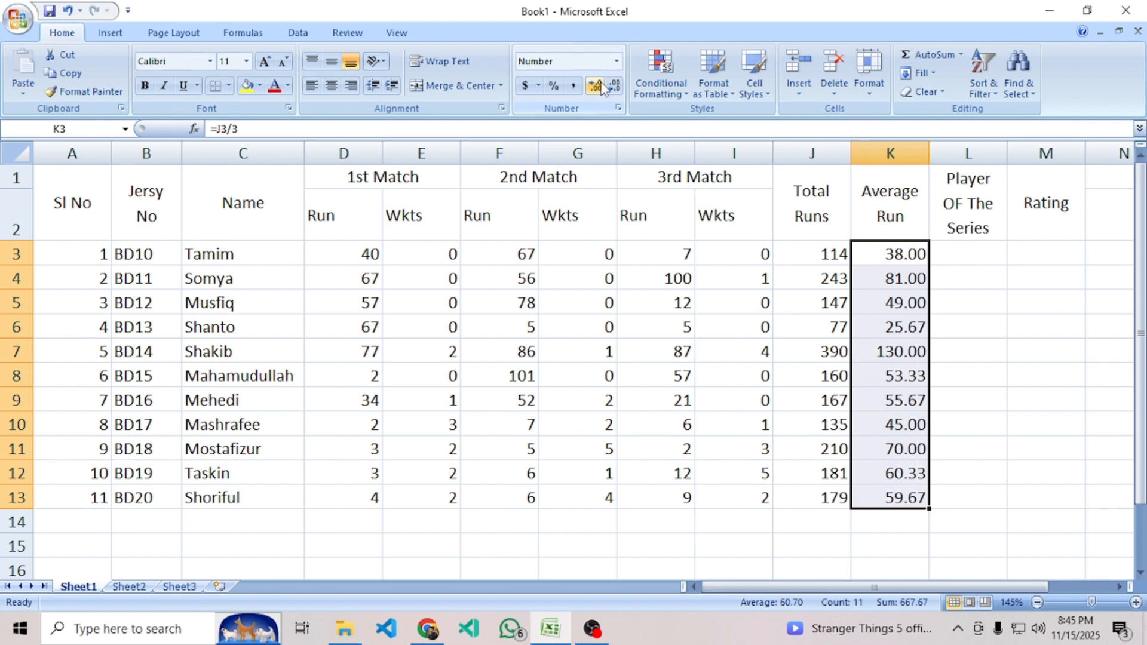
pyautogui.click(616, 88)
pyautogui.click(616, 89)
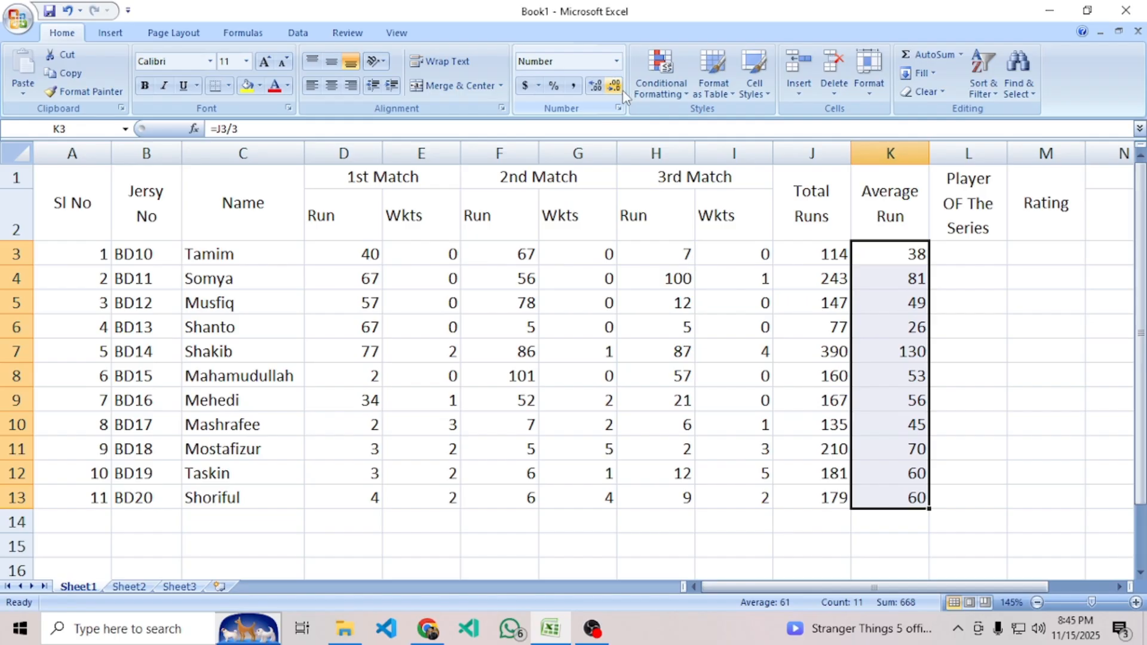
pyautogui.click(604, 89)
pyautogui.click(604, 88)
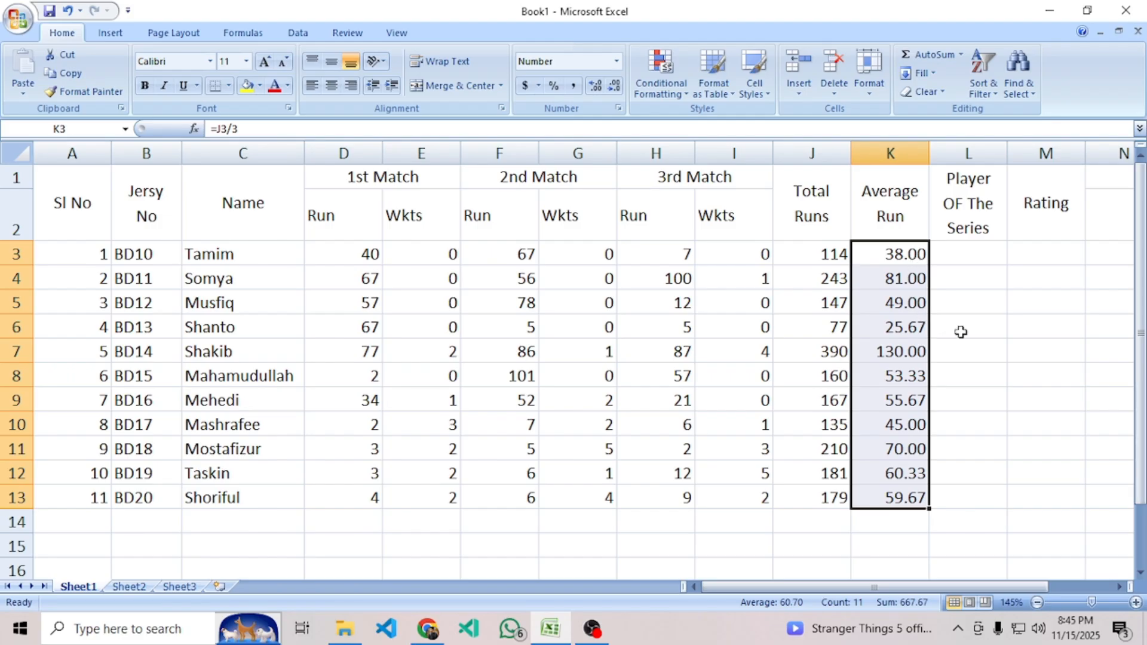
# Review the Player of The Series conditions in the PDF, including the highest-runs rule and showing the name by formula.
pyautogui.click(974, 298)
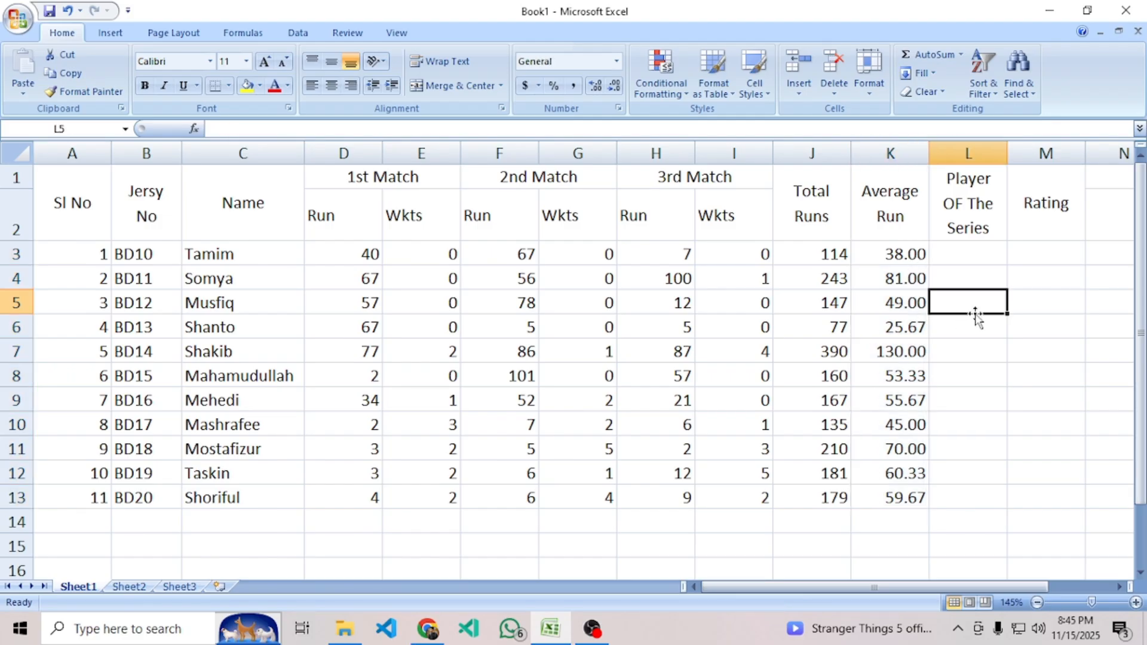
pyautogui.click(436, 636)
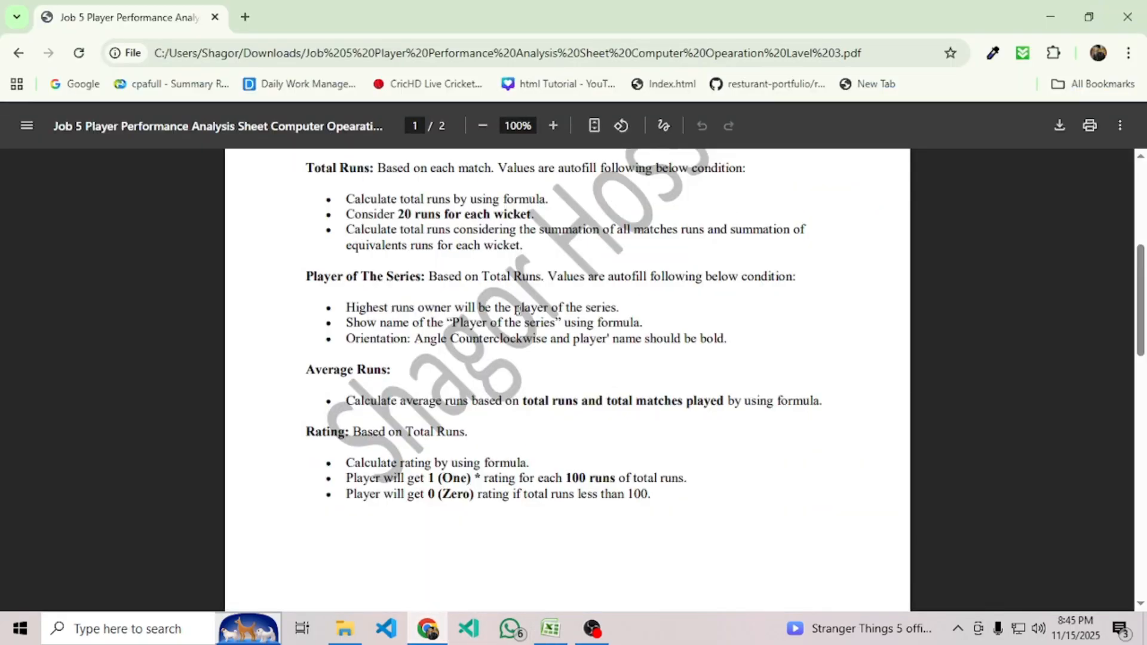
pyautogui.moveTo(439, 279); pyautogui.dragTo(800, 276)
pyautogui.click(478, 364)
pyautogui.moveTo(358, 307); pyautogui.dragTo(613, 303)
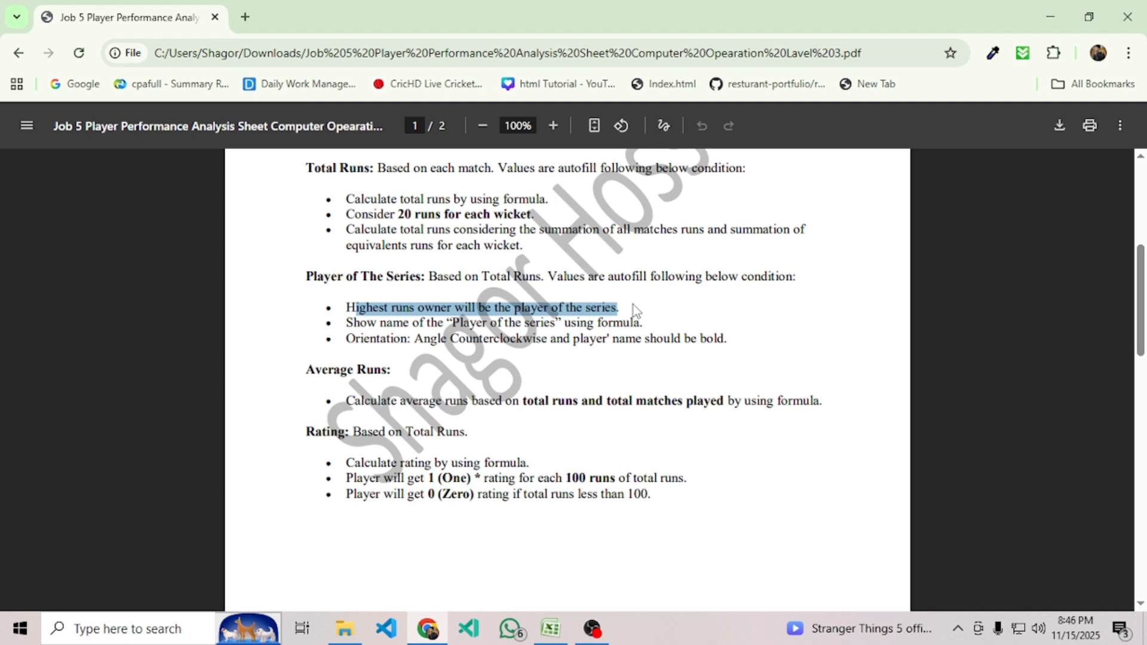
pyautogui.click(391, 333)
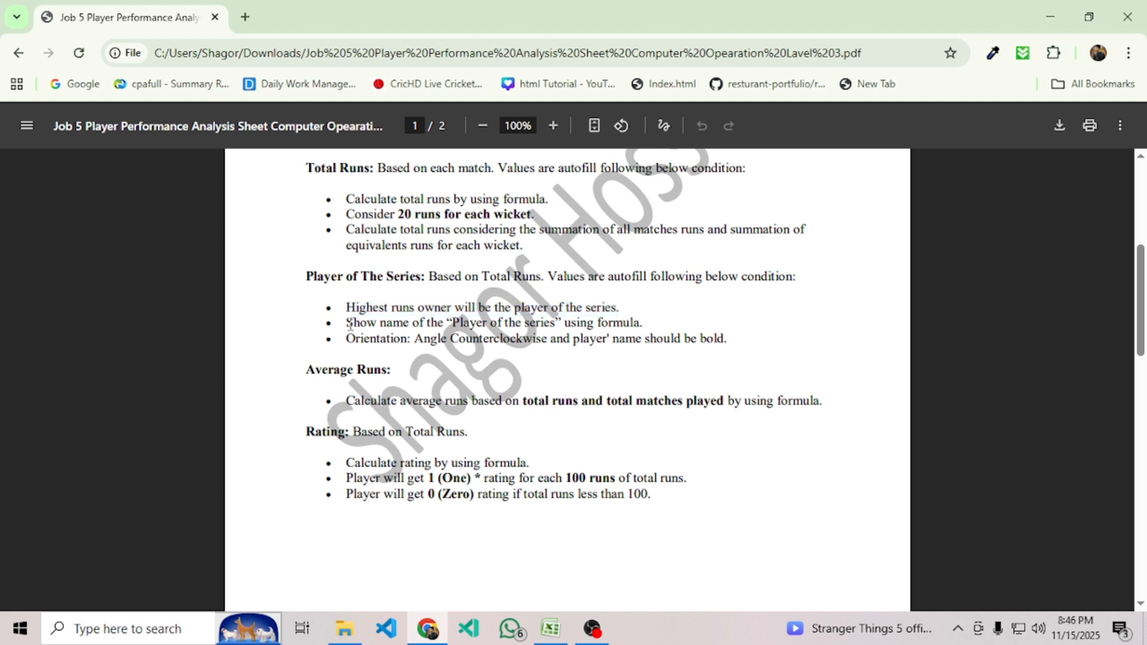
pyautogui.moveTo(350, 323); pyautogui.dragTo(646, 326)
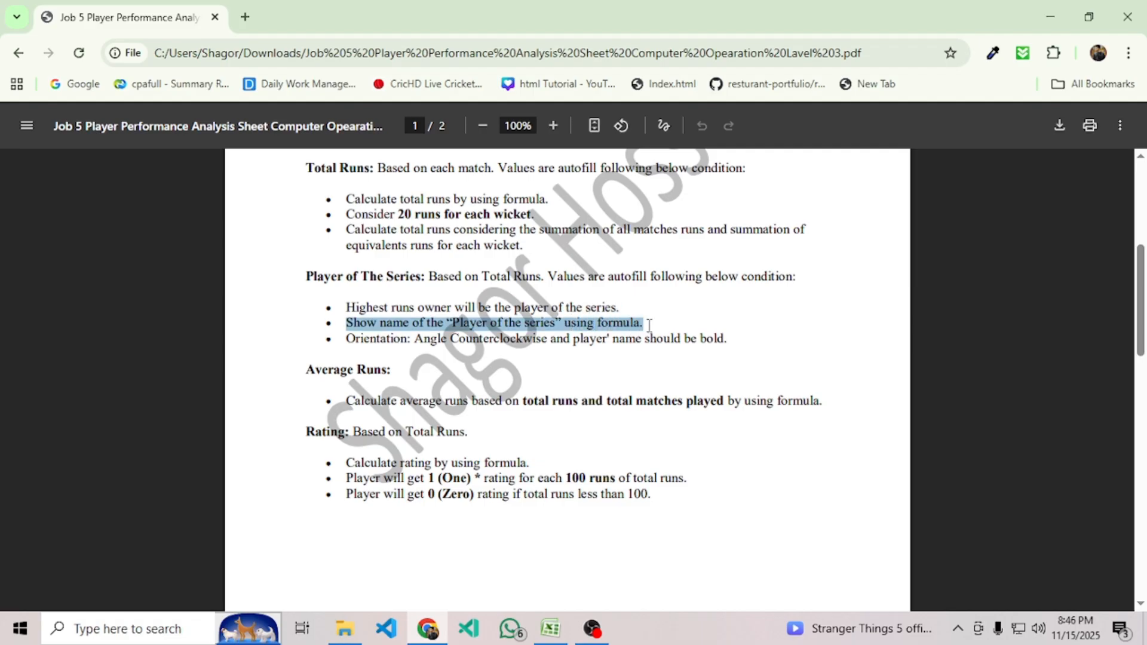
pyautogui.click(550, 629)
# Merge and center cells L3:L13 under the Player OF The Series heading.
pyautogui.click(1037, 328)
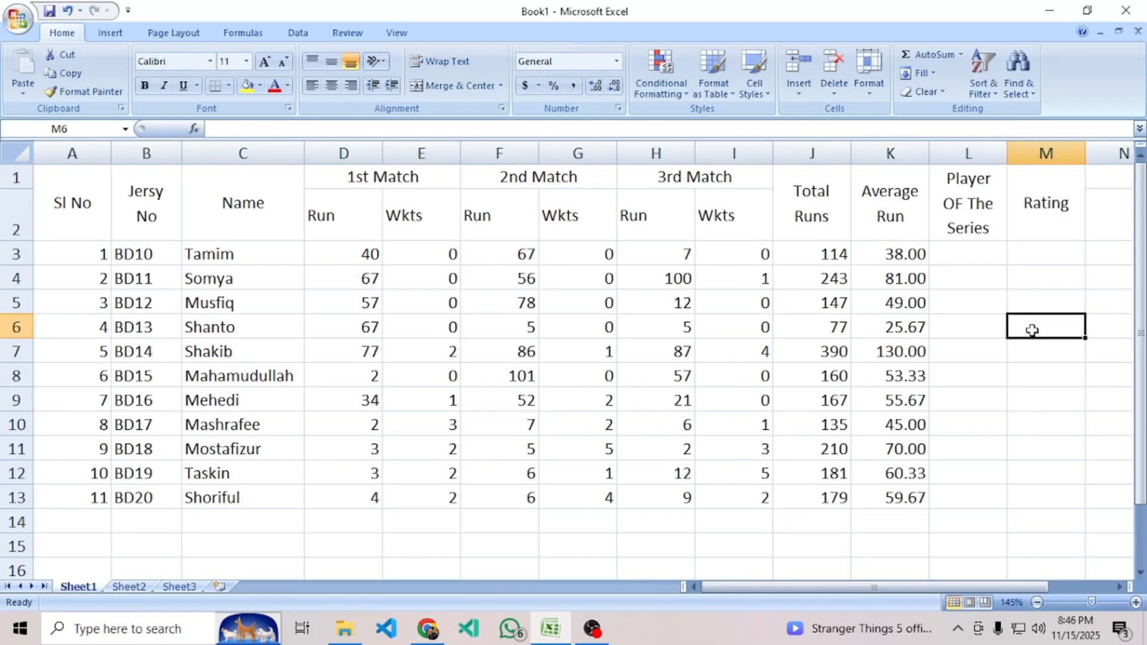
pyautogui.moveTo(974, 255); pyautogui.dragTo(963, 492)
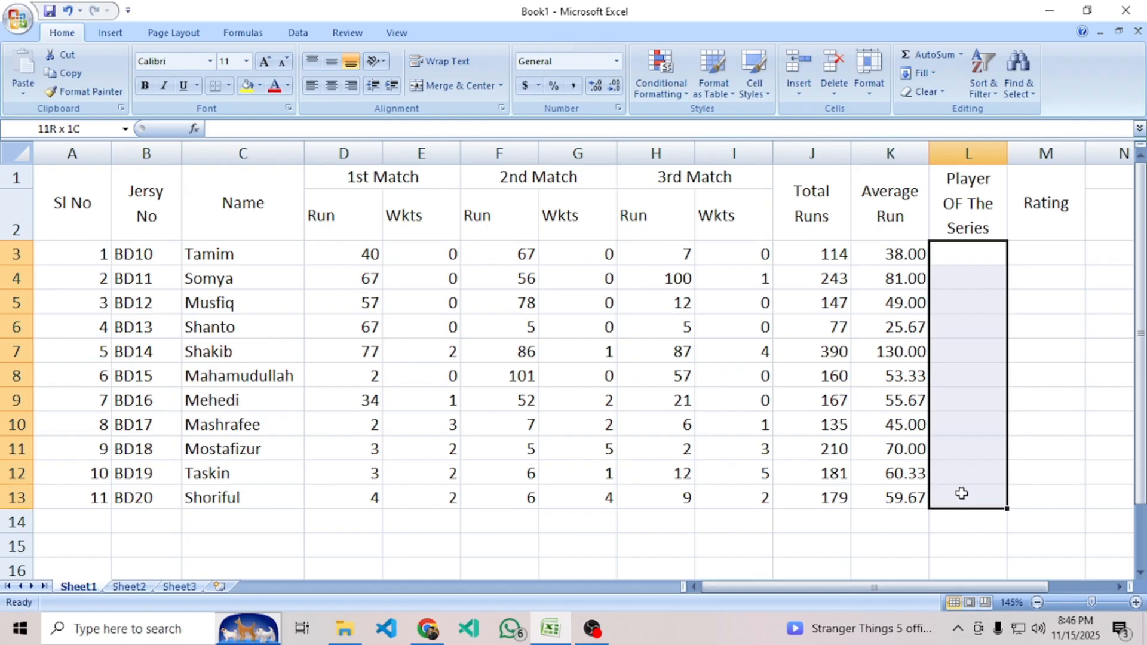
pyautogui.click(968, 412)
pyautogui.moveTo(961, 251); pyautogui.dragTo(948, 497)
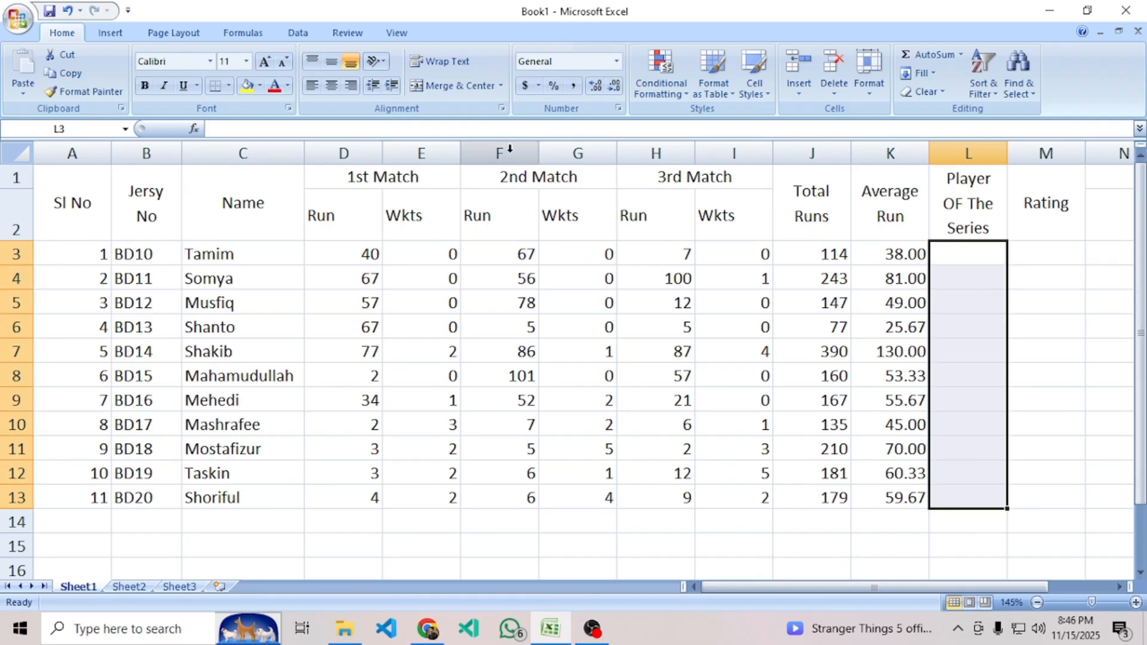
pyautogui.click(453, 88)
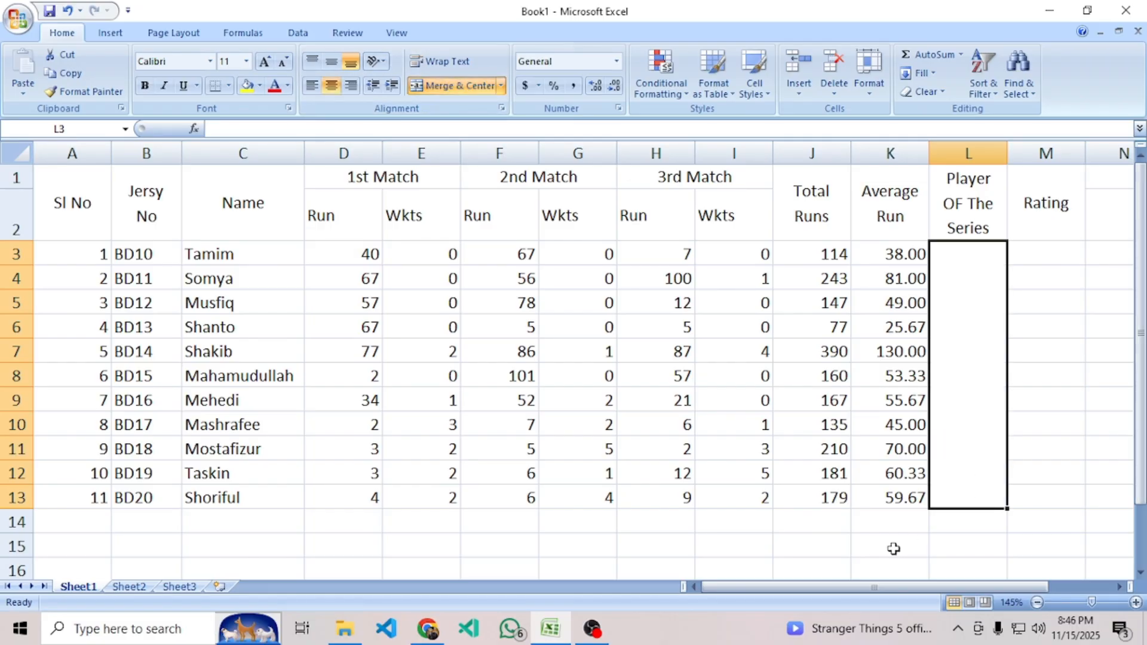
pyautogui.click(894, 546)
# Try the formula =MAX(J3:J13) in the merged Player OF The Series cell and compare it with the Total Runs column.
pyautogui.click(961, 407)
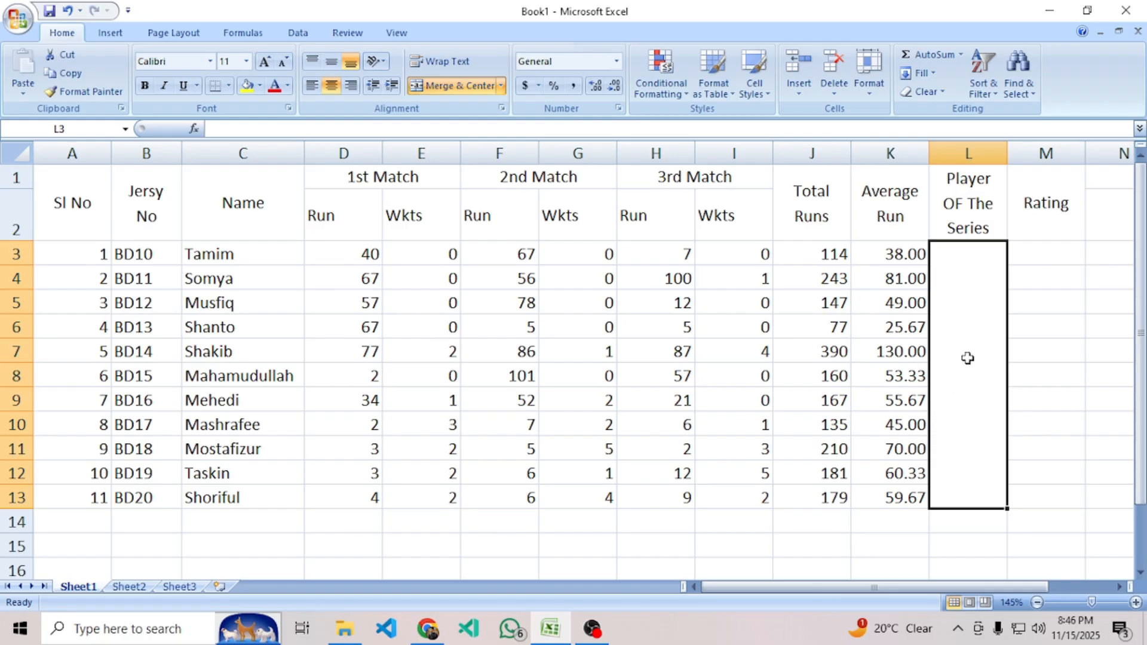
pyautogui.write('=')
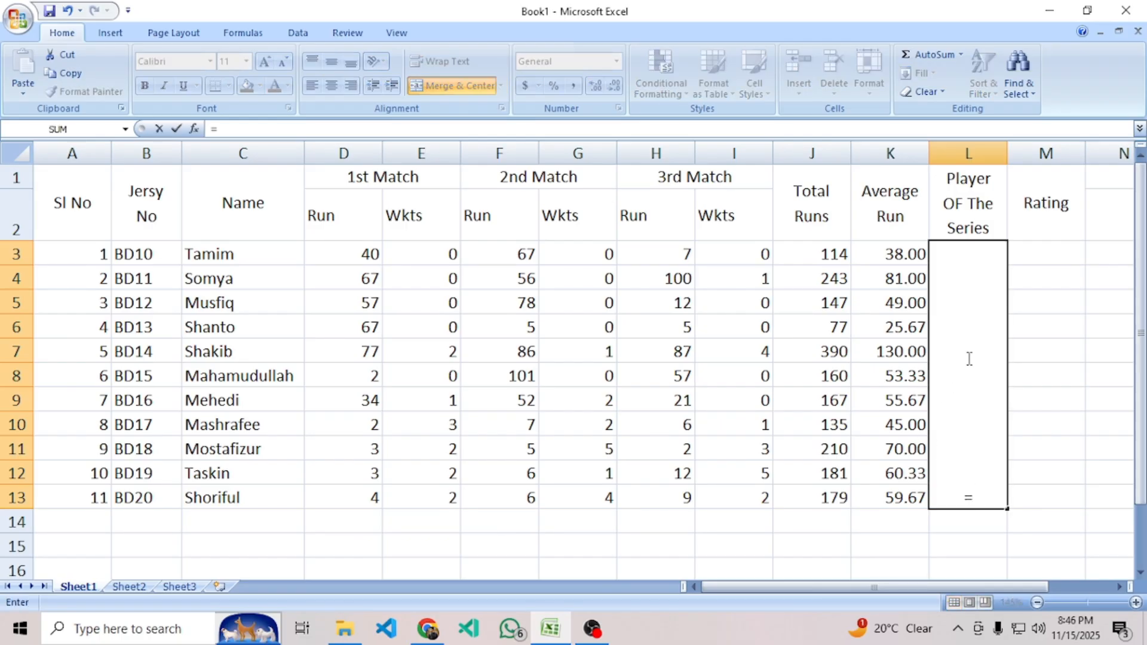
pyautogui.write('max(')
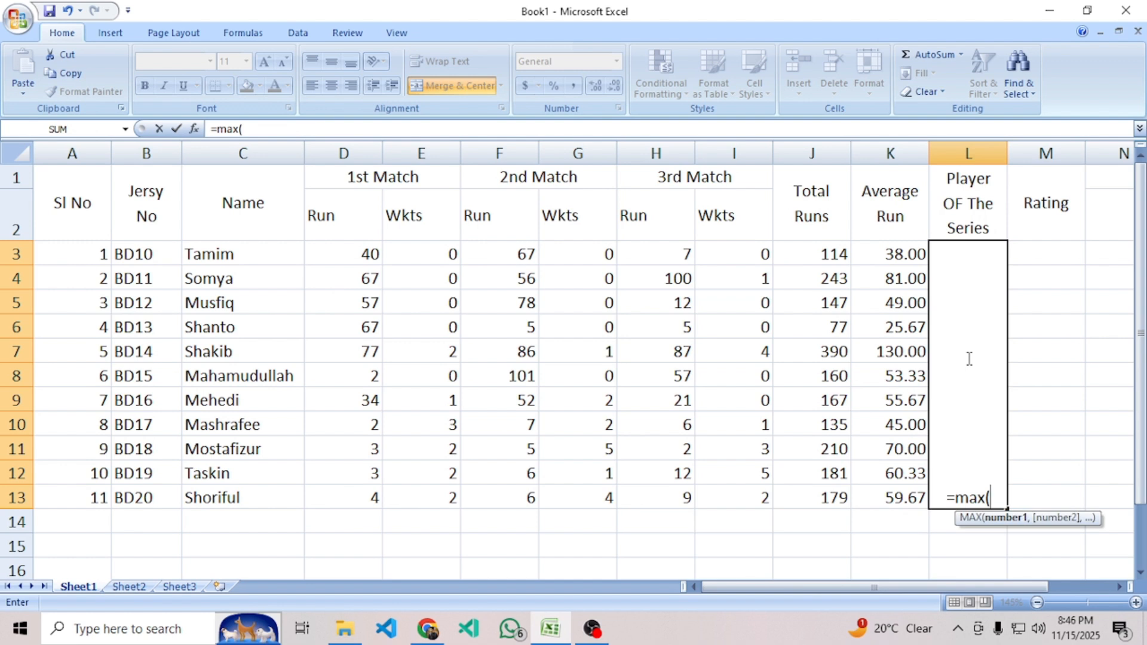
pyautogui.moveTo(825, 256); pyautogui.dragTo(802, 487)
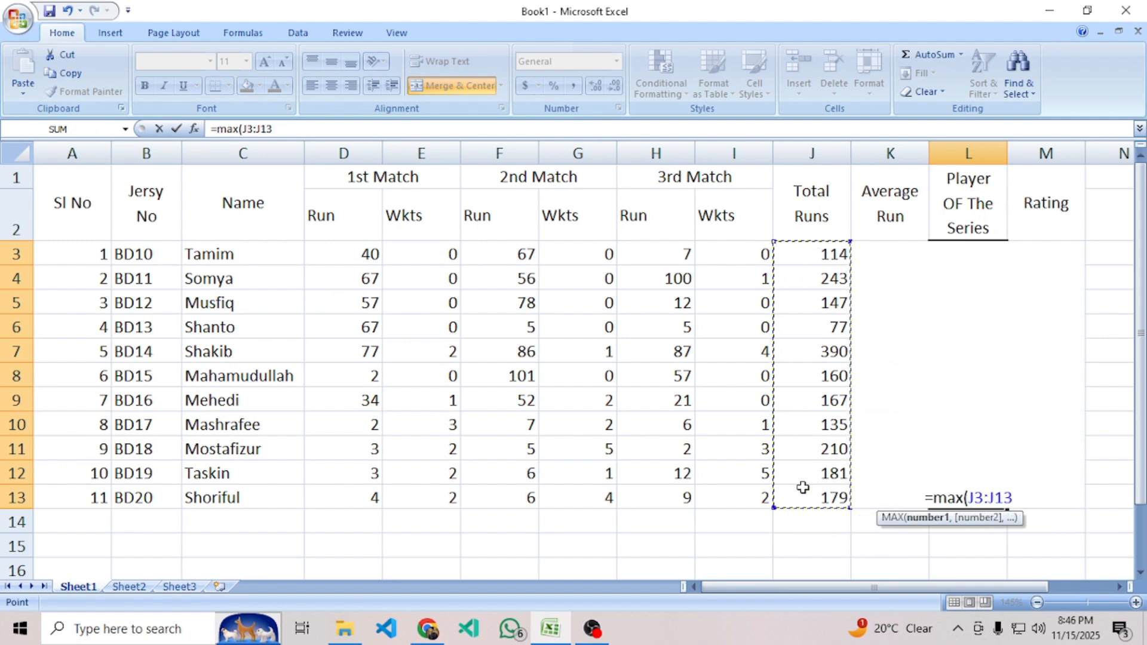
pyautogui.write(')')
pyautogui.press('Return')
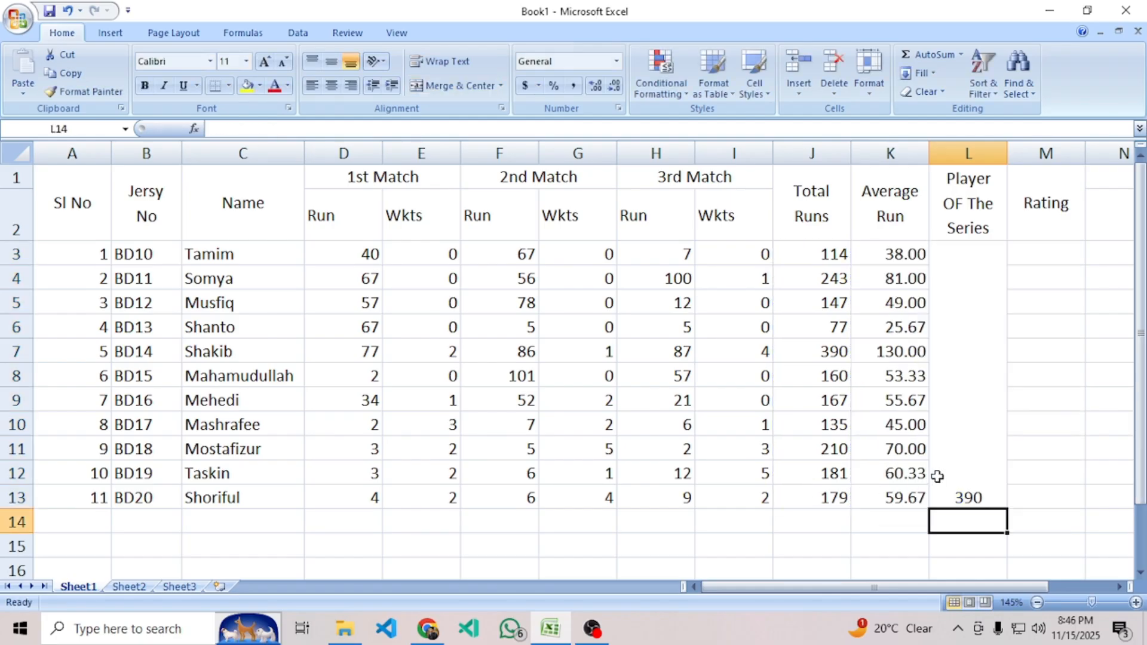
pyautogui.click(974, 495)
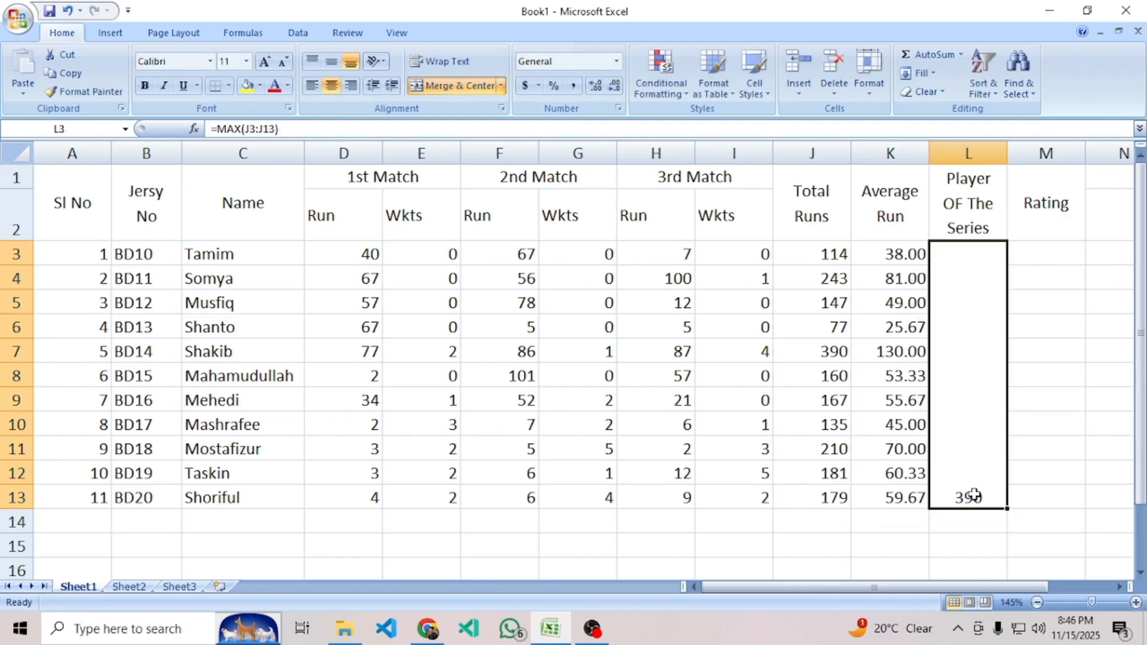
pyautogui.click(834, 351)
pyautogui.click(961, 406)
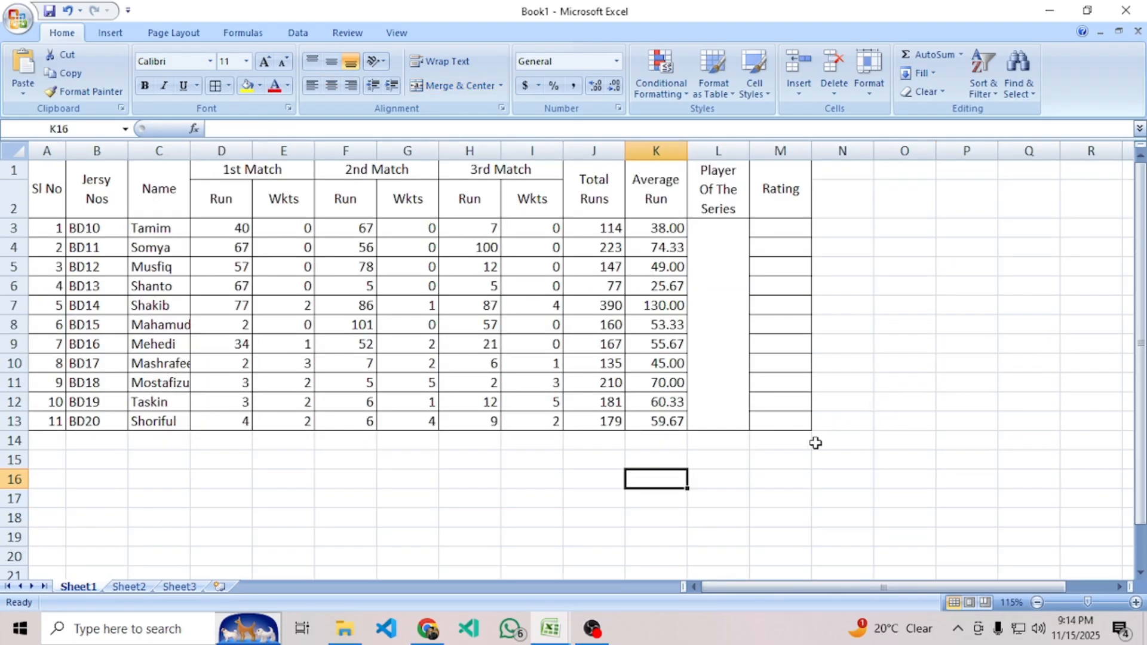
pyautogui.click(726, 298)
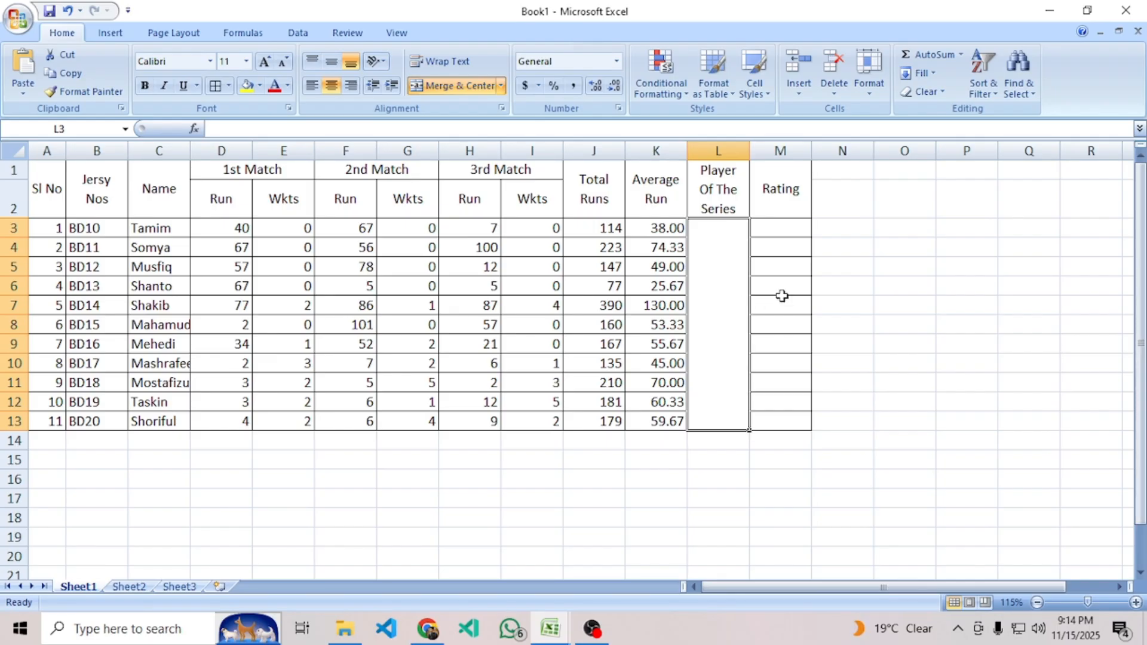
pyautogui.moveTo(899, 223); pyautogui.dragTo(987, 419)
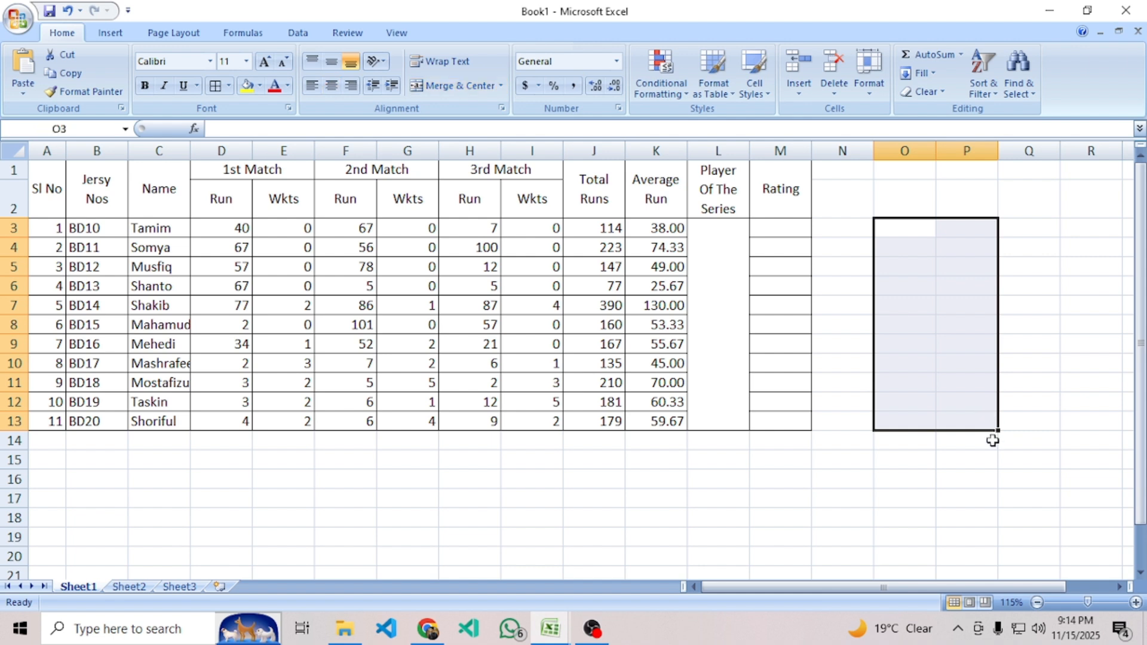
pyautogui.click(845, 478)
pyautogui.moveTo(588, 218); pyautogui.dragTo(600, 416)
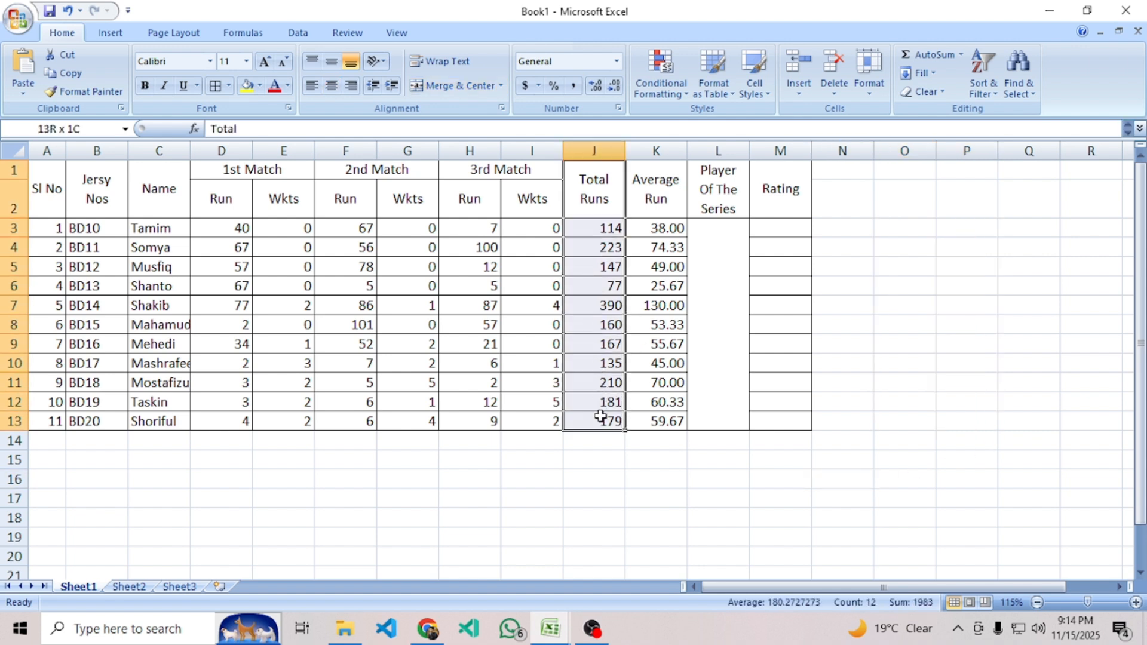
pyautogui.moveTo(601, 417); pyautogui.dragTo(600, 416)
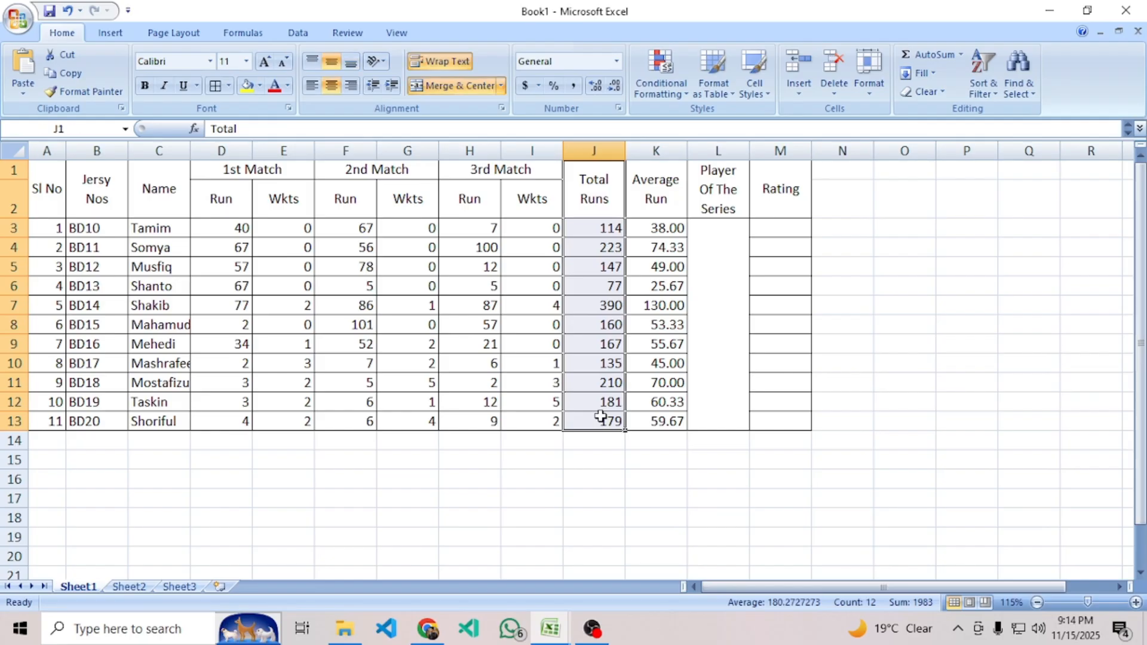
# Compare the Total Runs values in J3:J13 with the player names in C3:C13.
pyautogui.moveTo(594, 233); pyautogui.dragTo(599, 423)
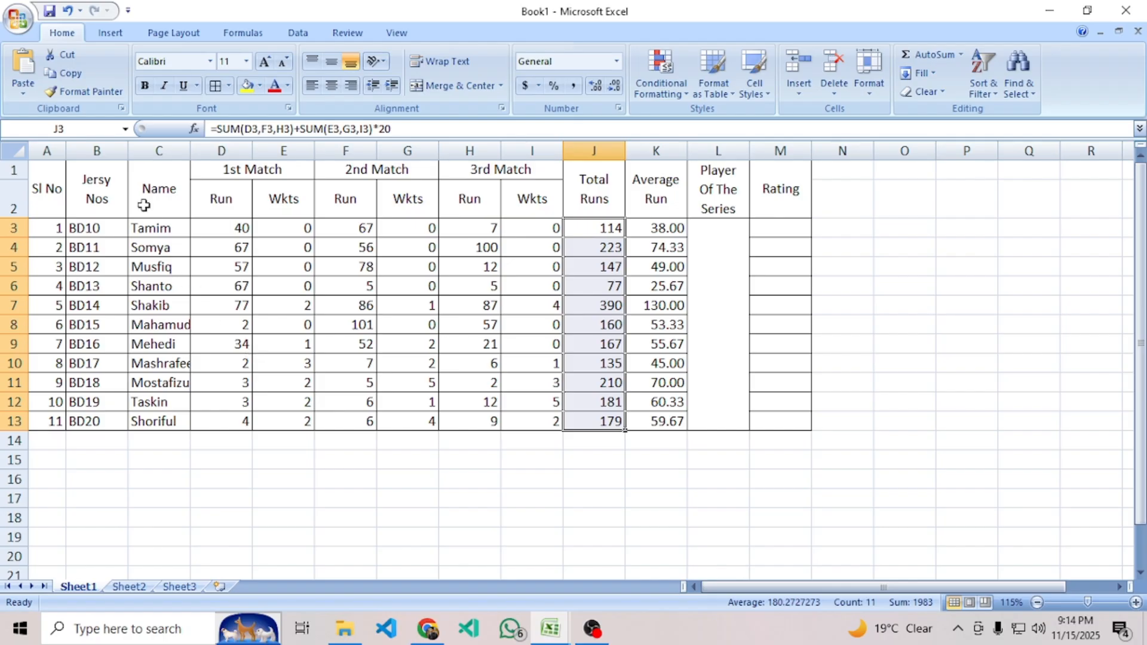
pyautogui.moveTo(146, 228); pyautogui.dragTo(164, 384)
pyautogui.moveTo(595, 228); pyautogui.dragTo(603, 413)
pyautogui.click(579, 389)
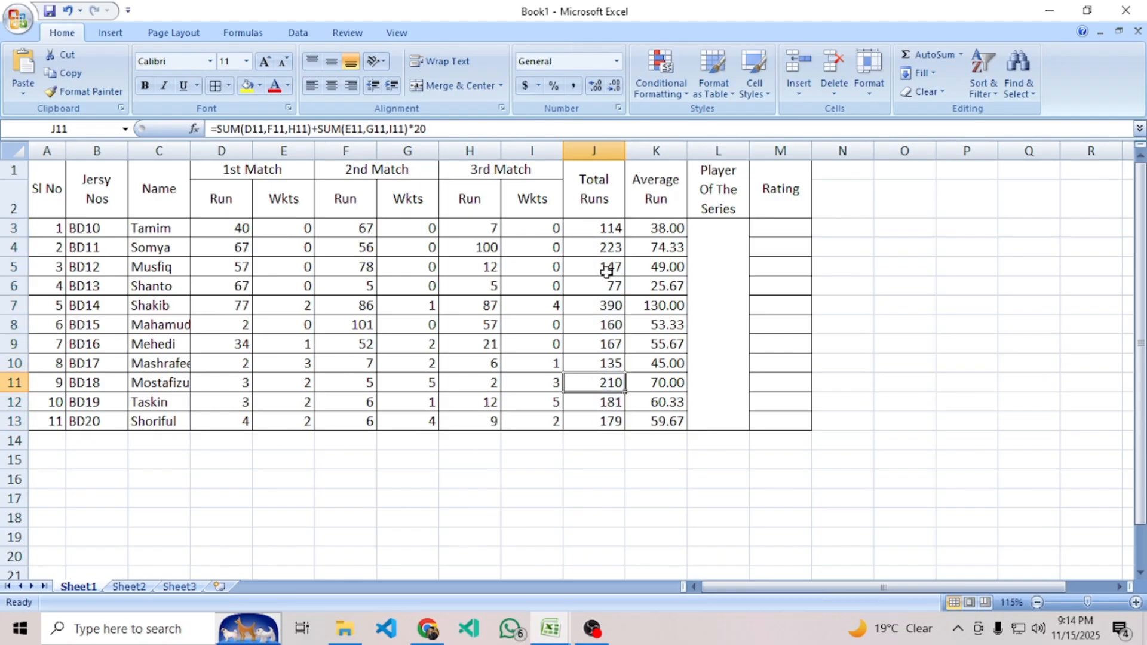
pyautogui.moveTo(609, 227); pyautogui.dragTo(600, 412)
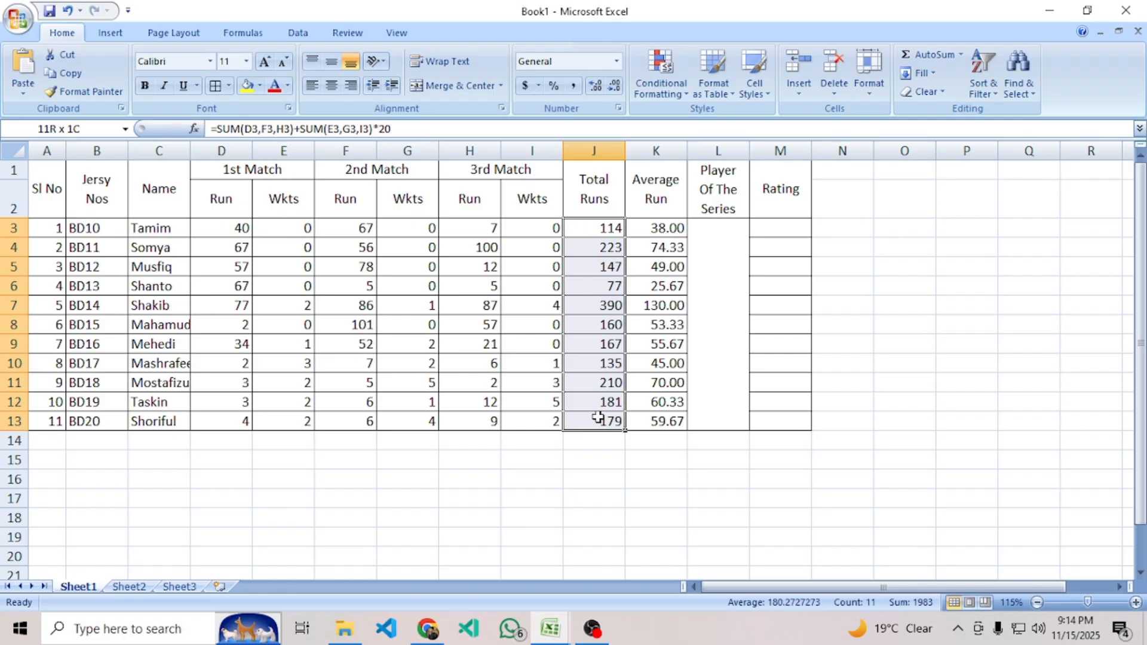
pyautogui.moveTo(598, 417); pyautogui.dragTo(598, 418)
pyautogui.moveTo(154, 228); pyautogui.dragTo(167, 416)
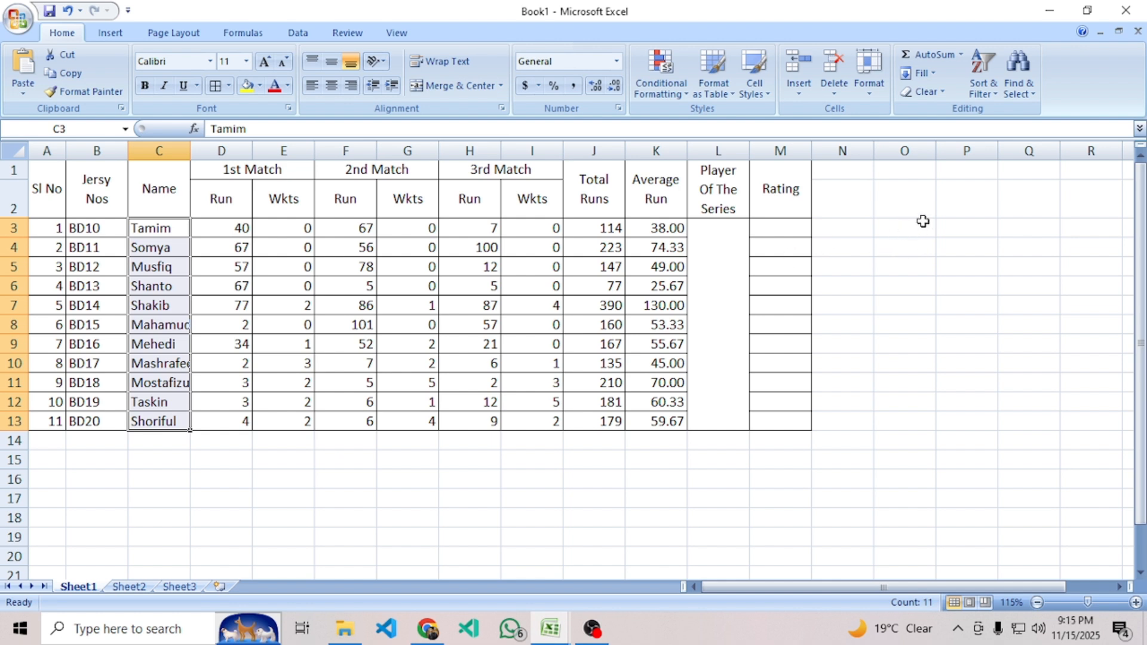
pyautogui.click(902, 205)
pyautogui.write('Name')
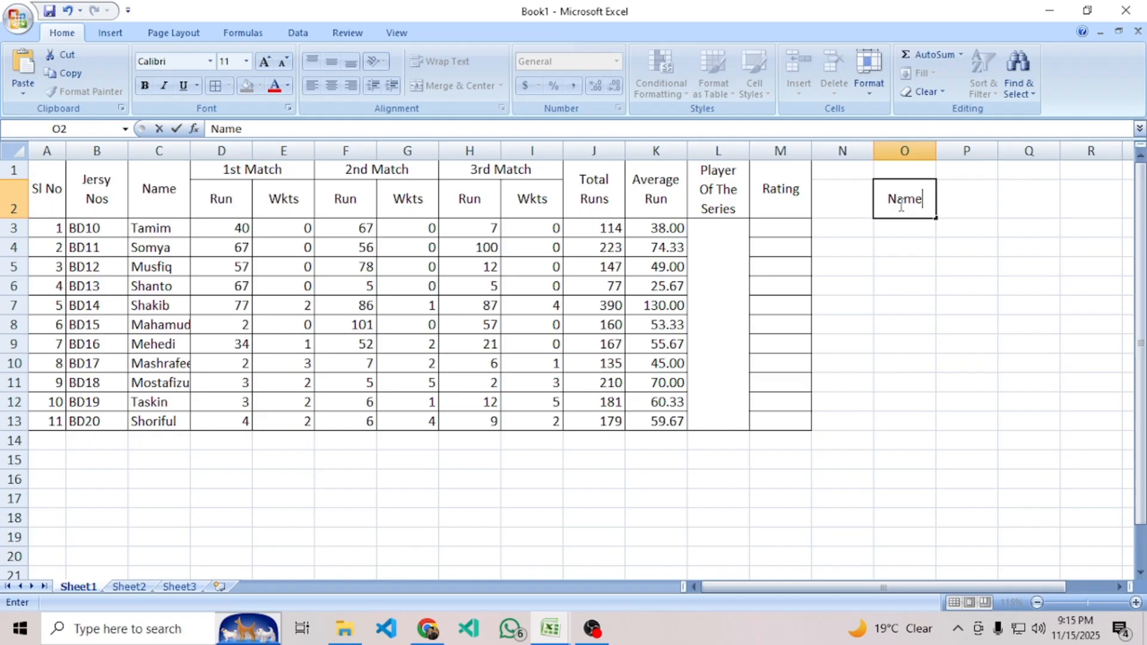
pyautogui.press('Tab')
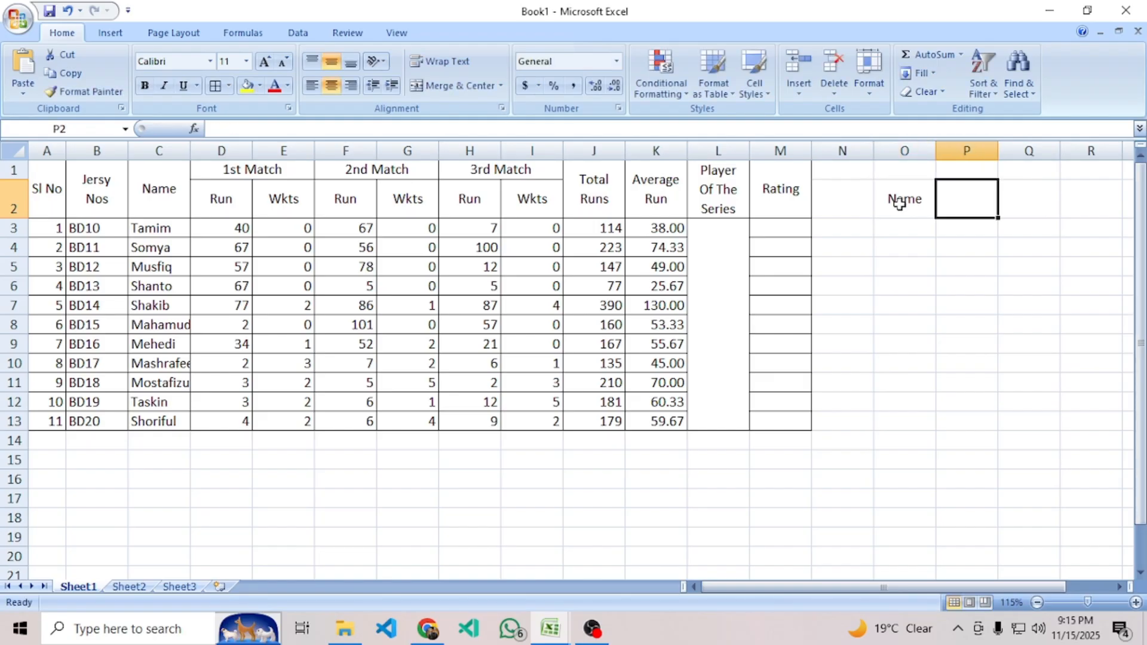
# Enter the helper table headings Run in cell O2 and Name in cell P2.
pyautogui.click(900, 203)
pyautogui.write('Run')
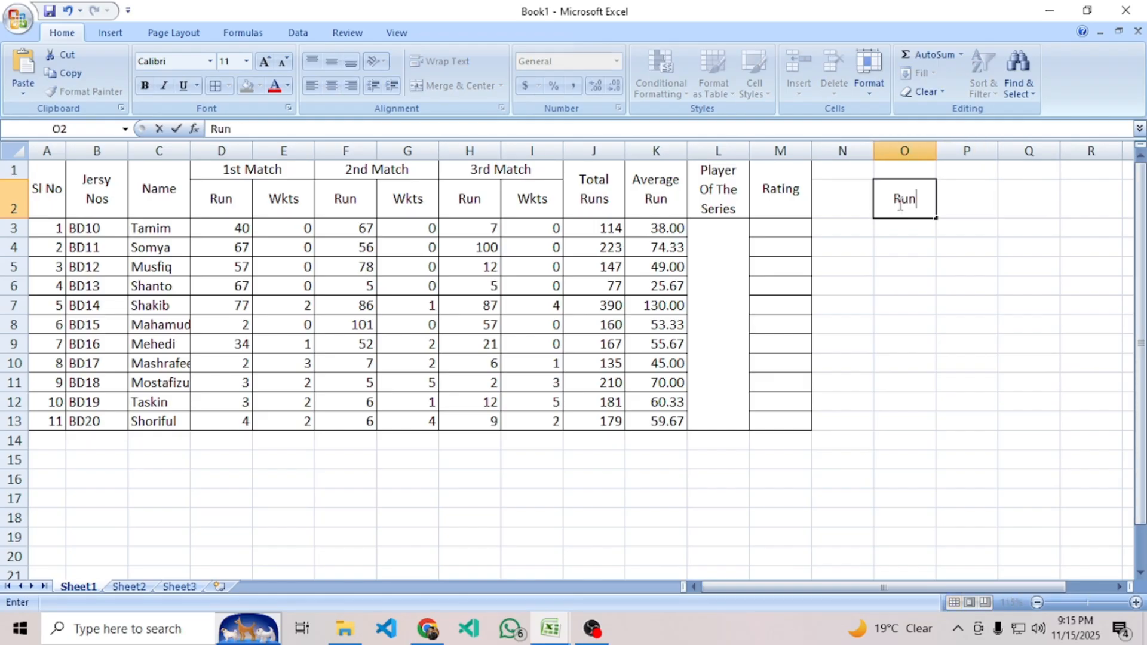
pyautogui.press('Tab')
pyautogui.write('Name')
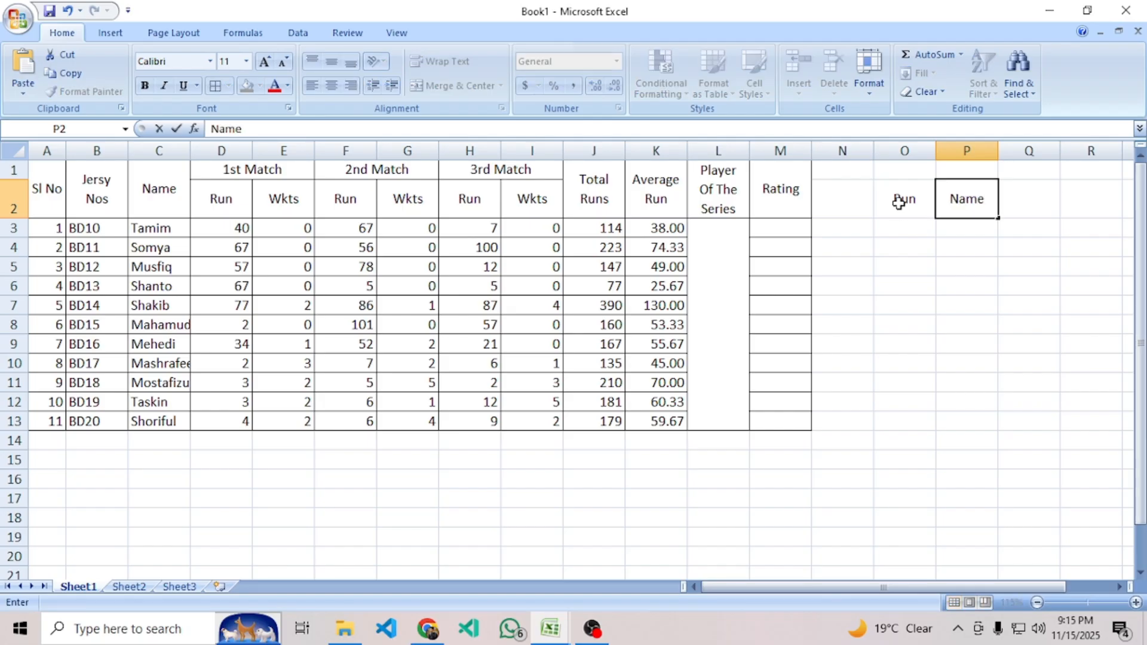
pyautogui.click(925, 283)
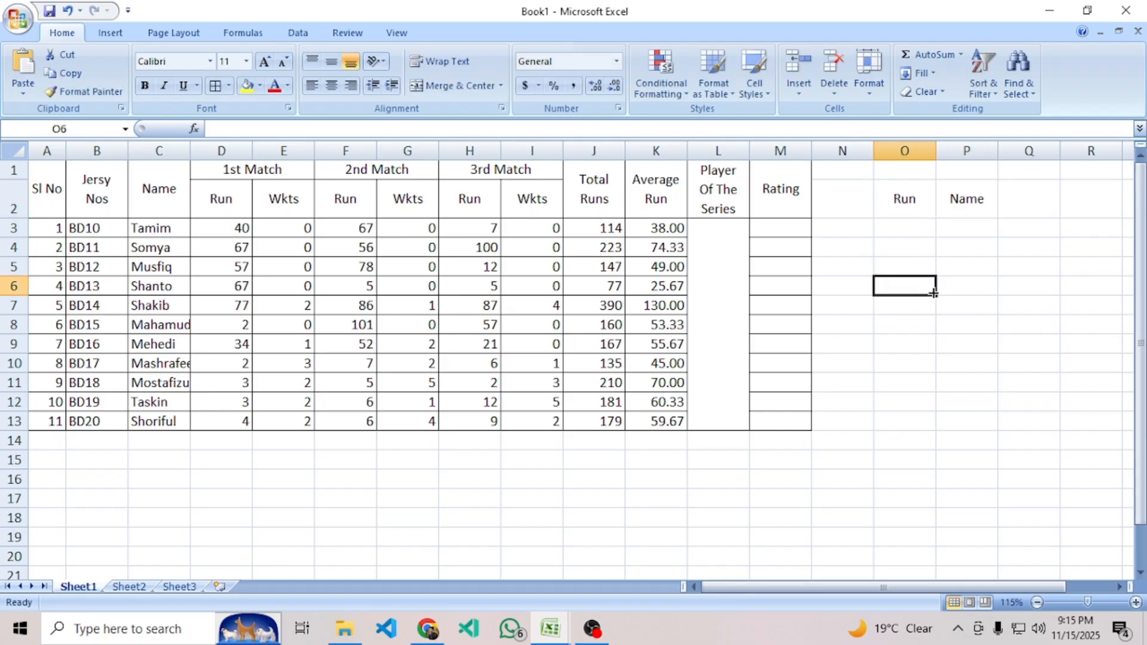
# Link cell O3 to the first player's total with =J3 and fill the formula down to O13.
pyautogui.click(908, 222)
pyautogui.write('=')
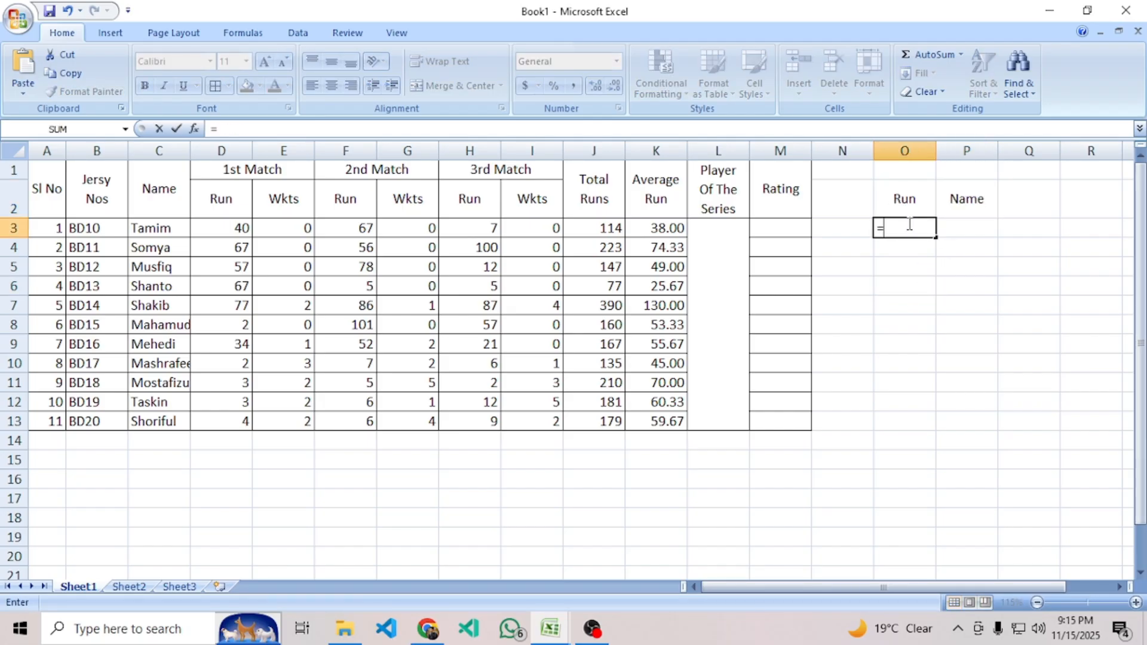
pyautogui.click(595, 230)
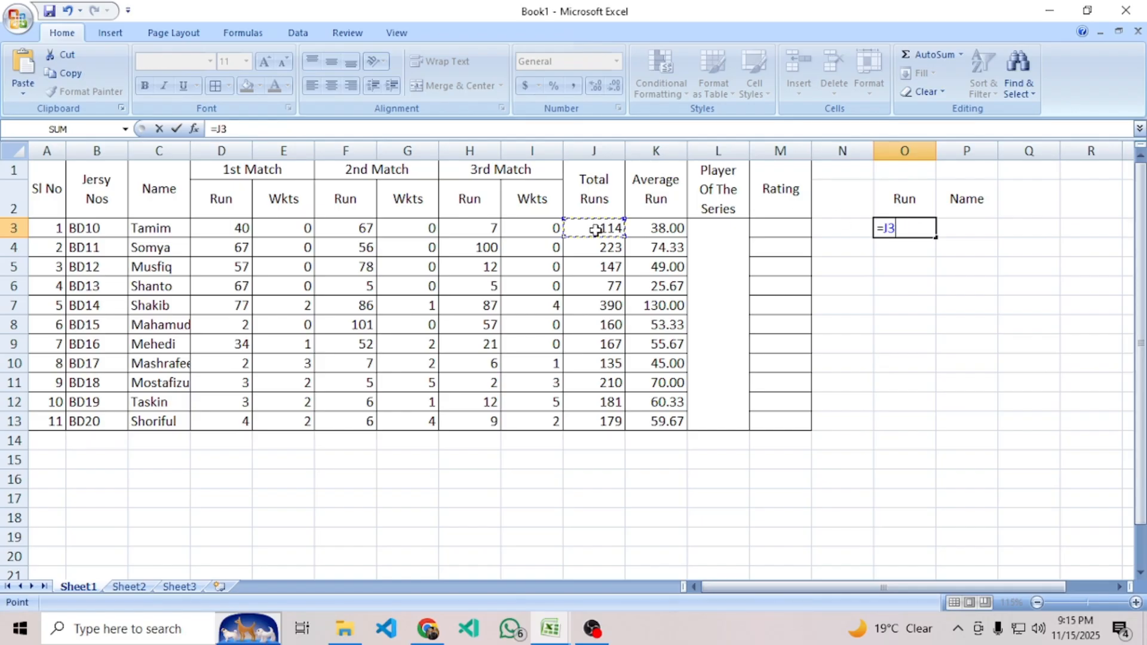
pyautogui.press('Return')
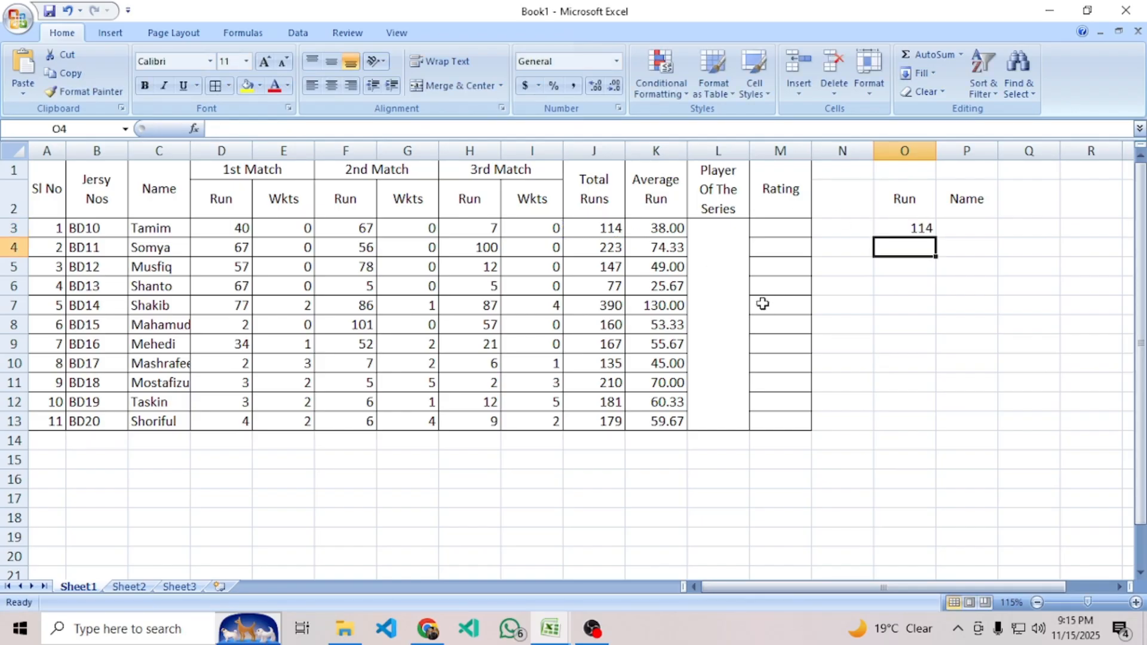
pyautogui.click(595, 230)
pyautogui.click(899, 228)
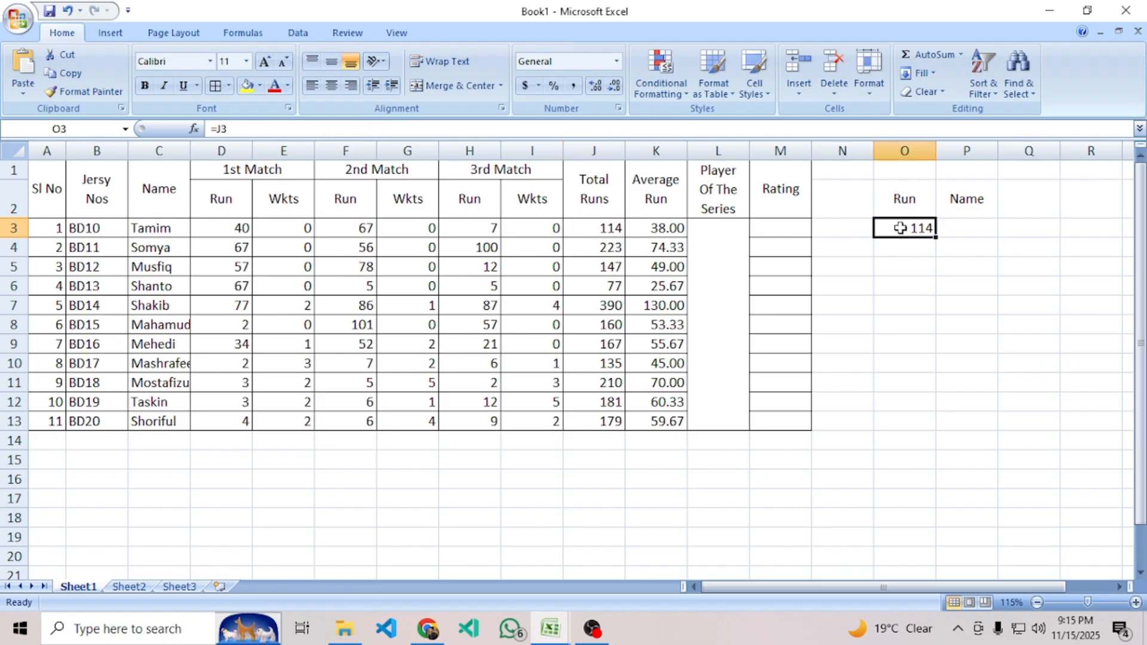
pyautogui.moveTo(936, 240); pyautogui.dragTo(914, 429)
# Inspect the formula in cell O3 and its reference to the Total Runs column.
pyautogui.doubleClick(917, 229)
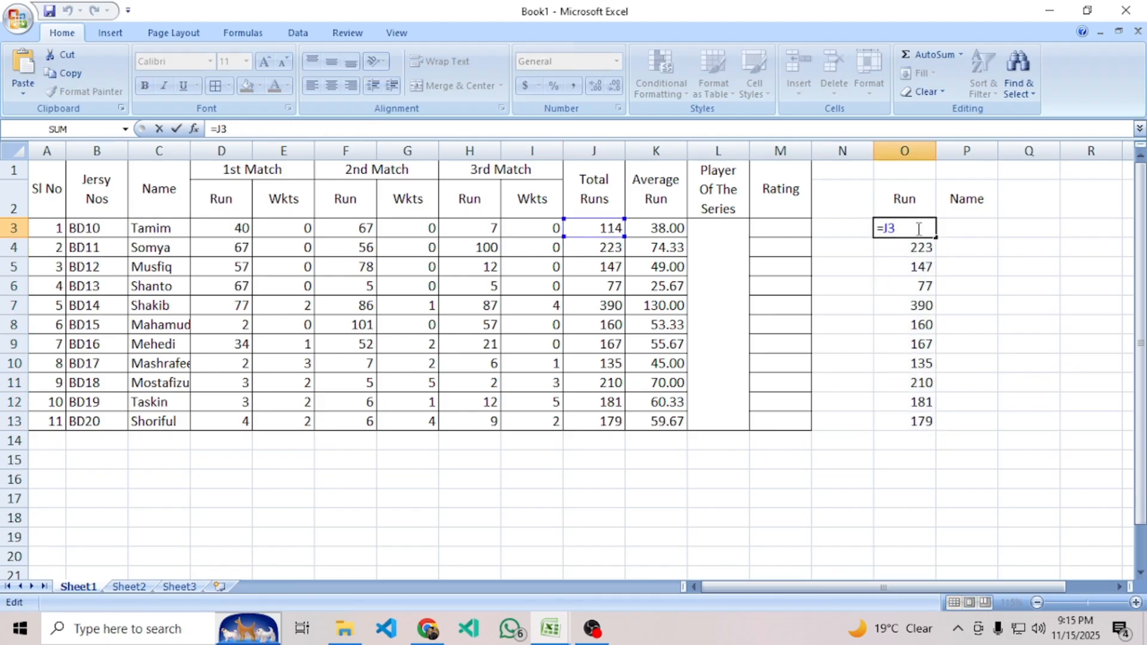
pyautogui.press('Return')
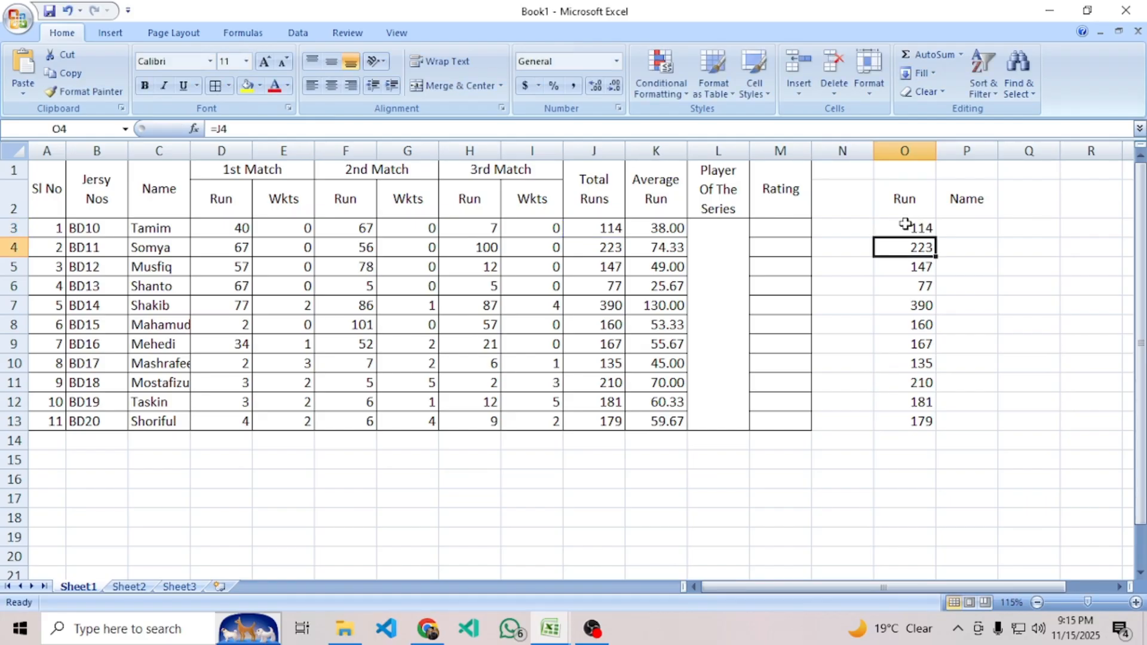
pyautogui.click(906, 224)
pyautogui.doubleClick(928, 232)
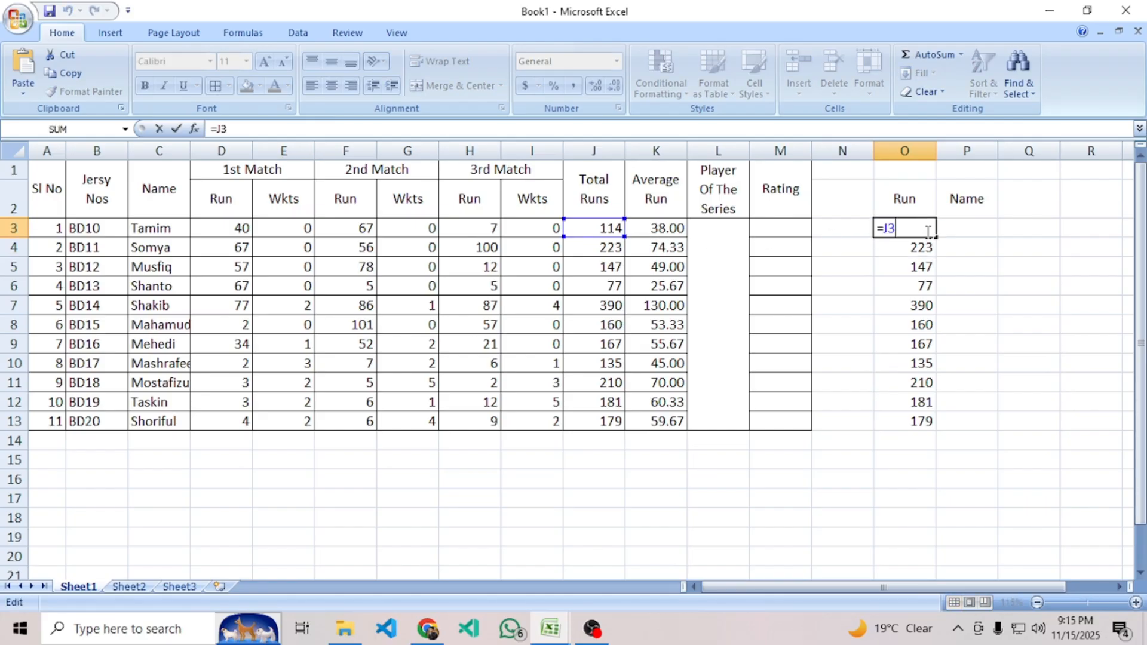
pyautogui.moveTo(909, 232); pyautogui.dragTo(863, 223)
pyautogui.click(914, 228)
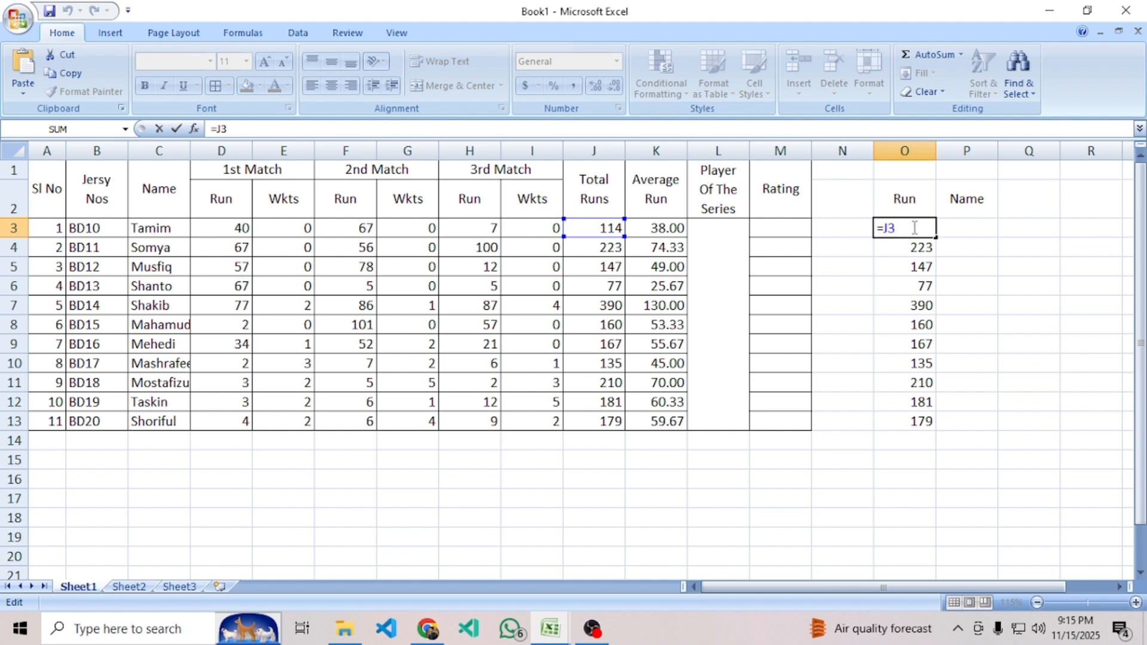
pyautogui.press('Return')
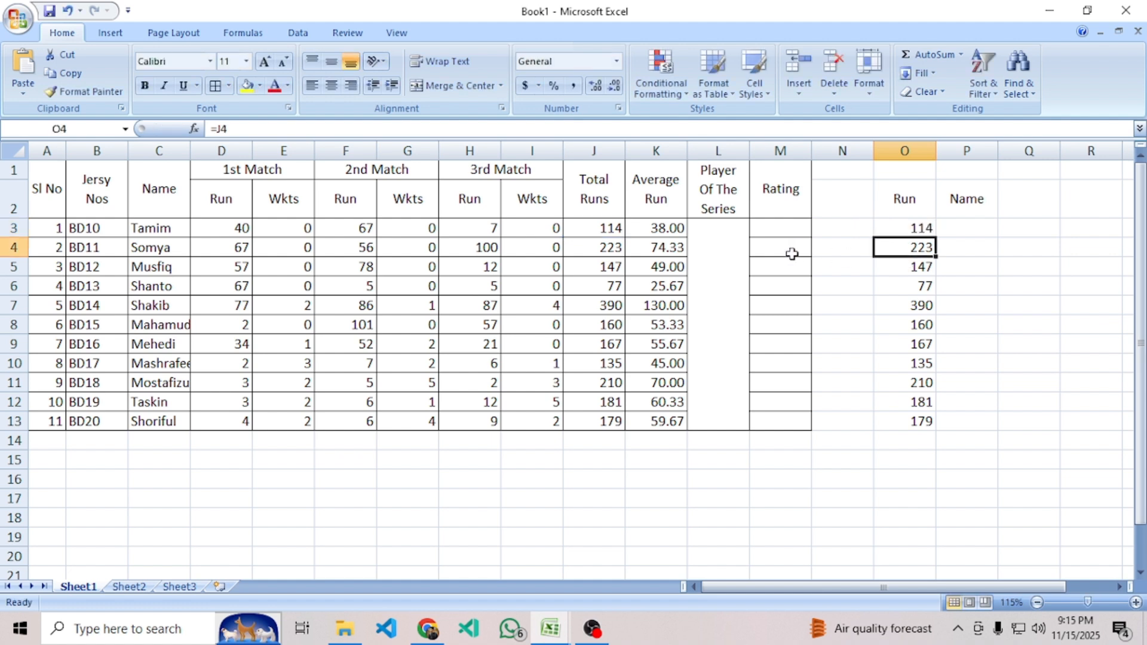
# Try the value 1 in the 3rd Match wickets cell I3 and check the linked totals in J3 and column O.
pyautogui.click(601, 228)
pyautogui.click(556, 229)
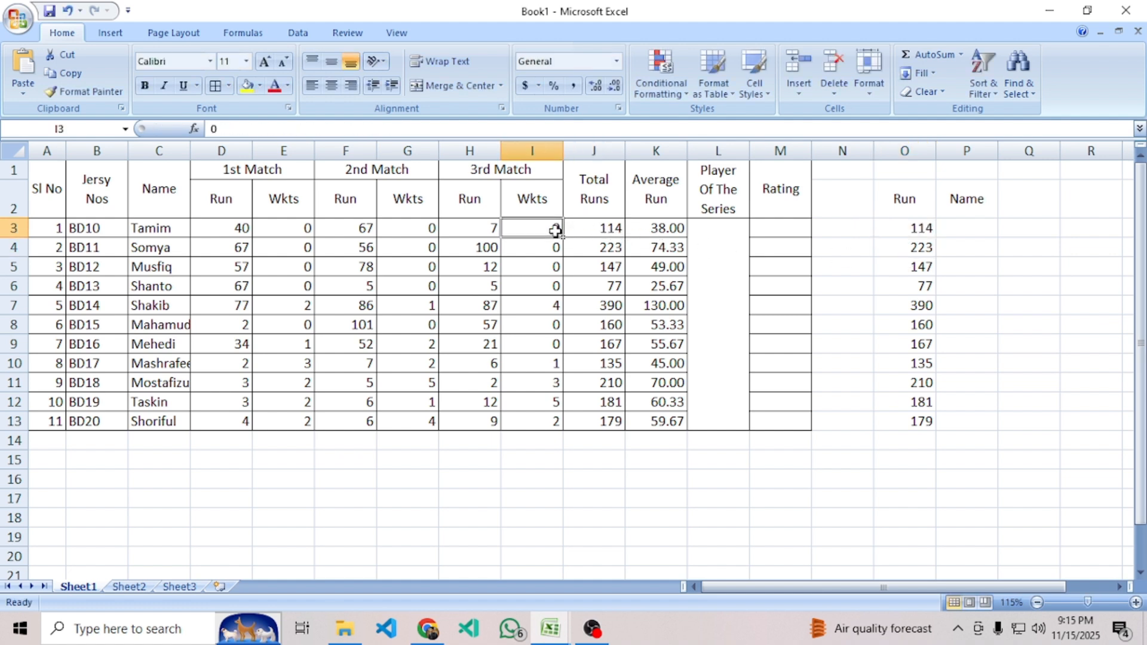
pyautogui.write('1')
pyautogui.press('Return')
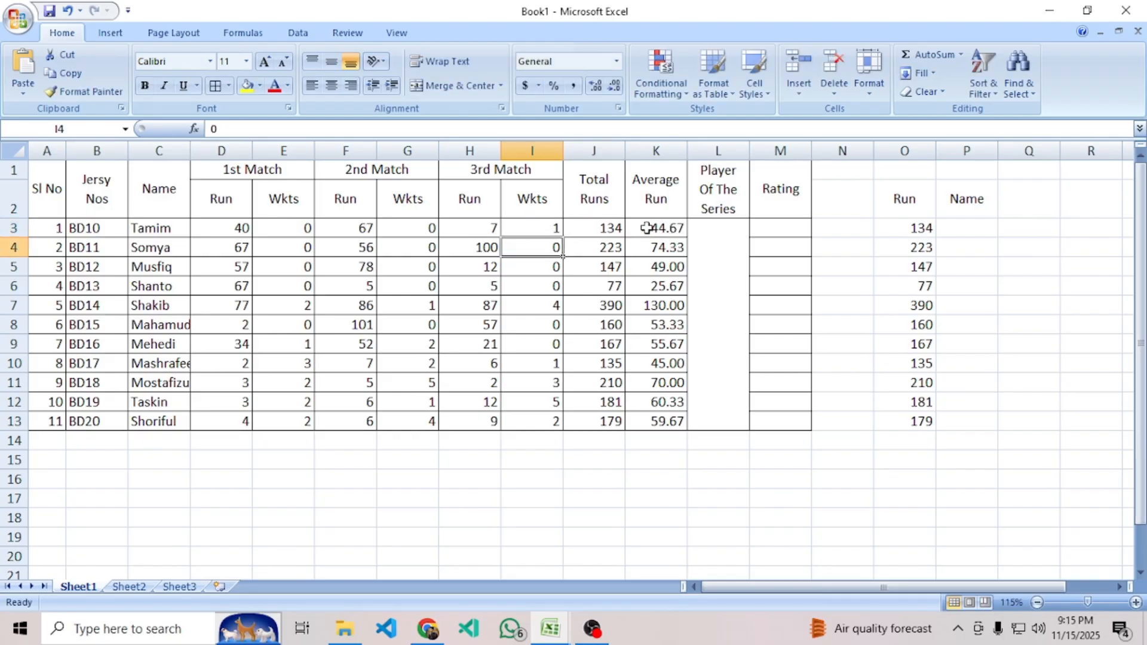
pyautogui.click(595, 224)
pyautogui.click(917, 230)
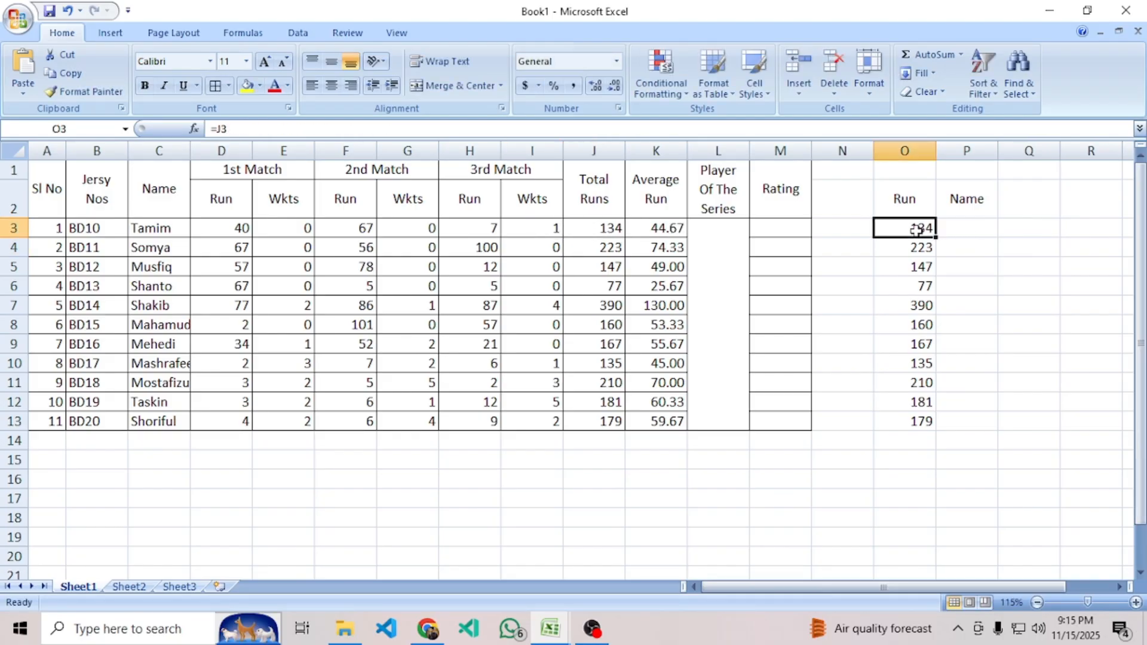
pyautogui.moveTo(920, 249); pyautogui.dragTo(923, 422)
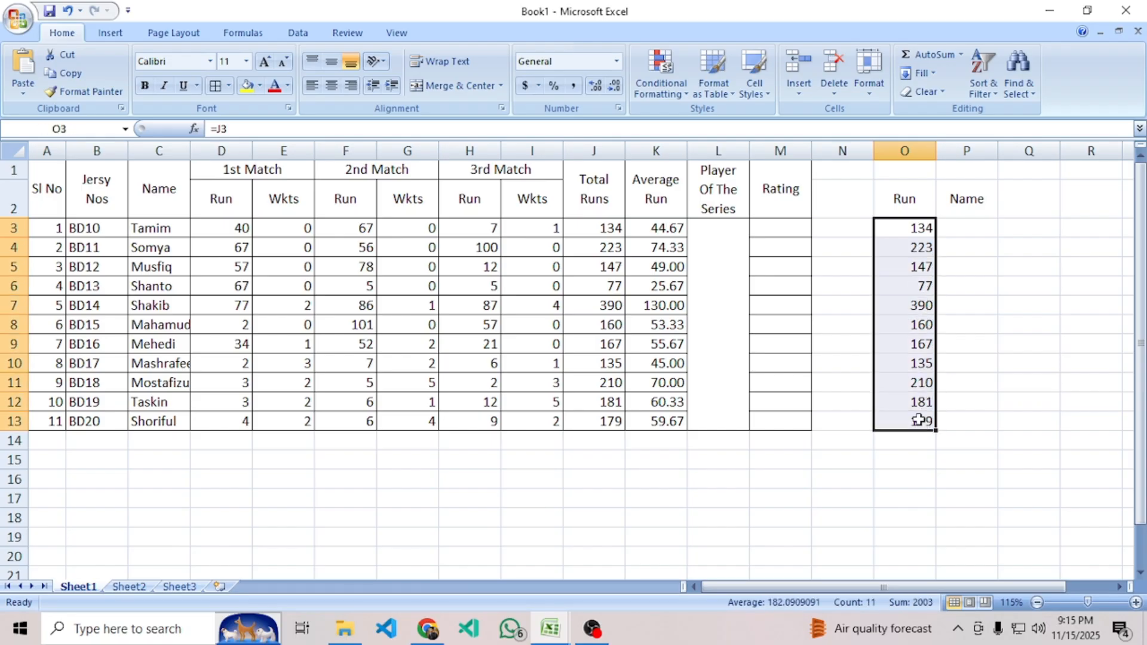
pyautogui.doubleClick(928, 228)
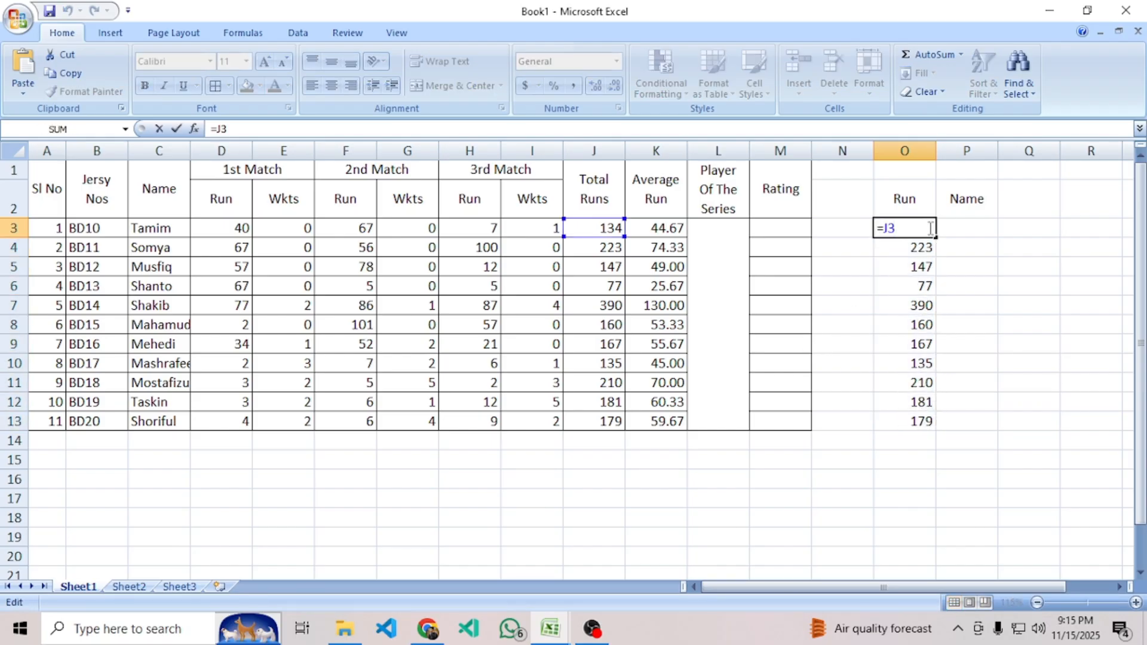
pyautogui.press('Return')
# Restore the 3rd Match wickets in cell I3 to 0 and recheck the linked Run cells.
pyautogui.click(546, 226)
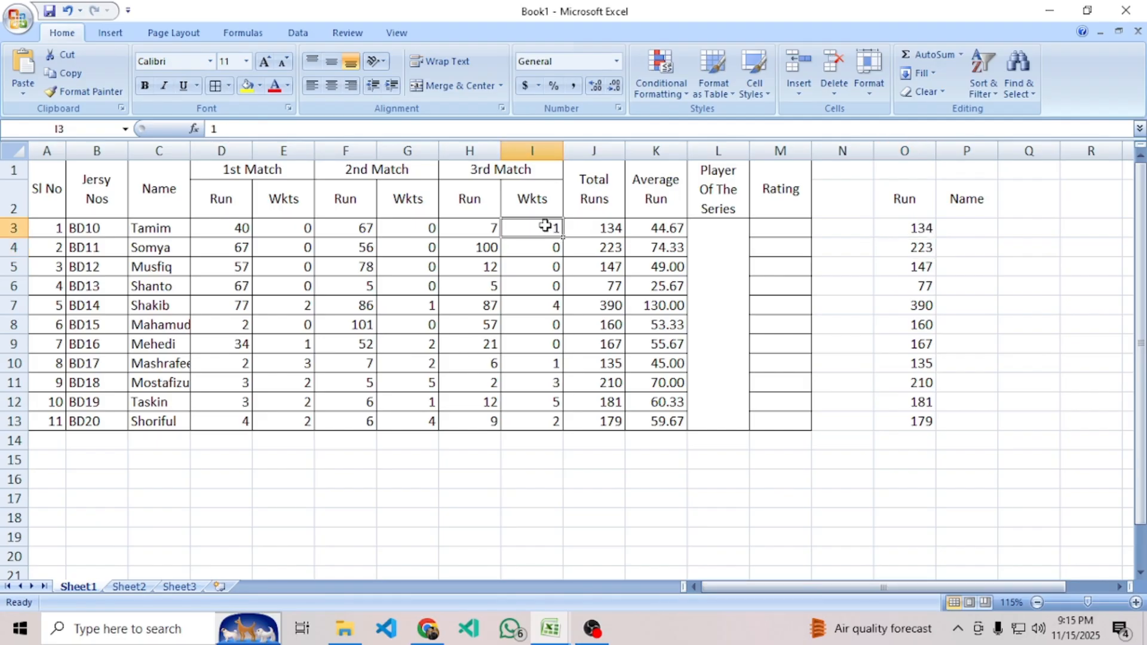
pyautogui.write('0')
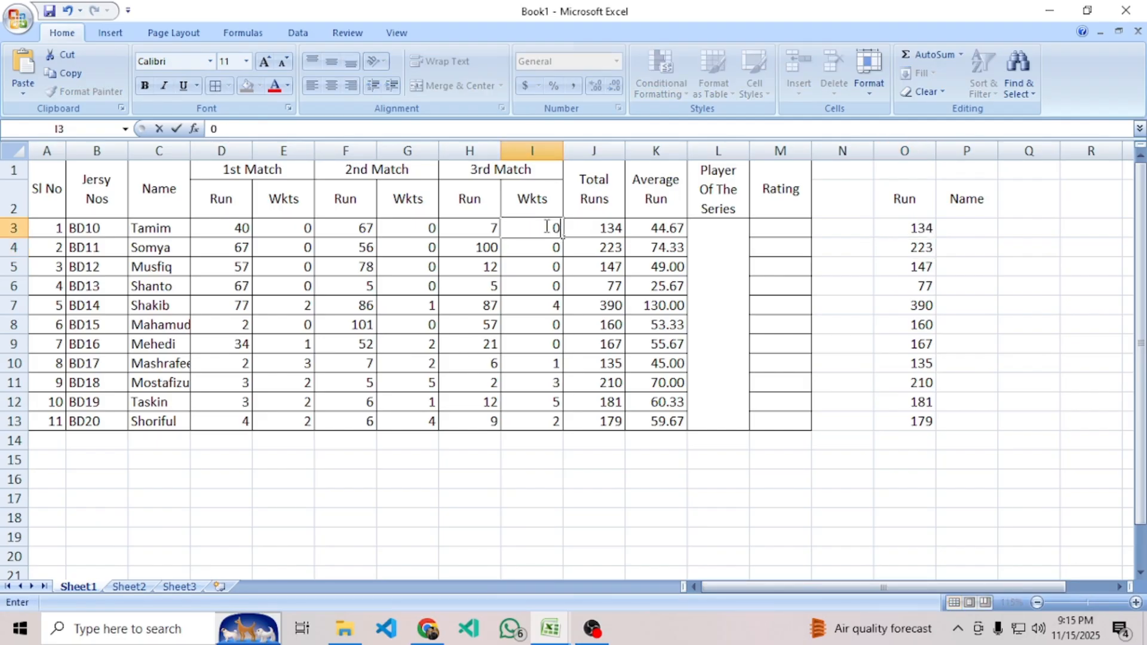
pyautogui.press('Return')
pyautogui.click(905, 242)
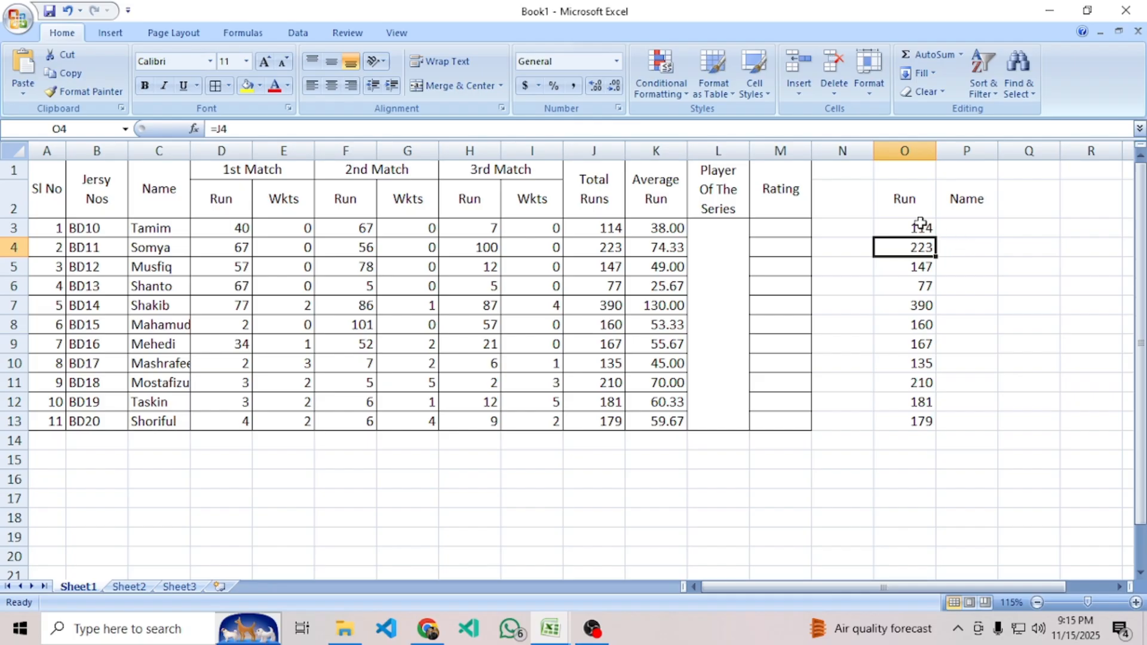
pyautogui.click(920, 226)
# Link cell P3 to the first player's name with =C3 and fill the formula down to P13.
pyautogui.click(965, 224)
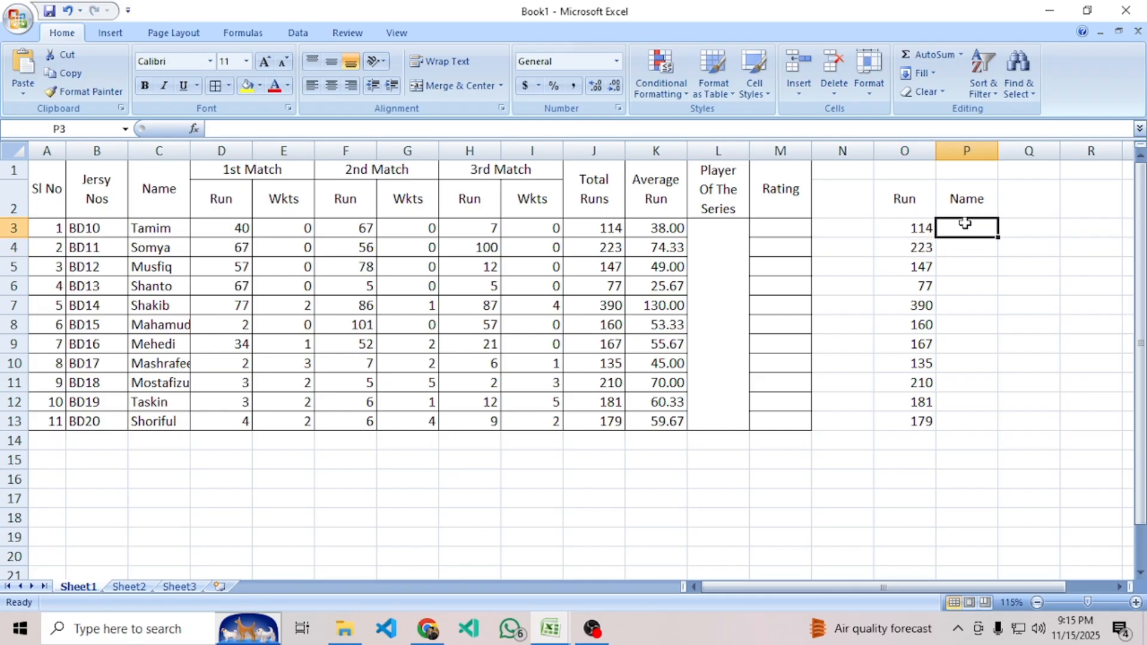
pyautogui.write('=')
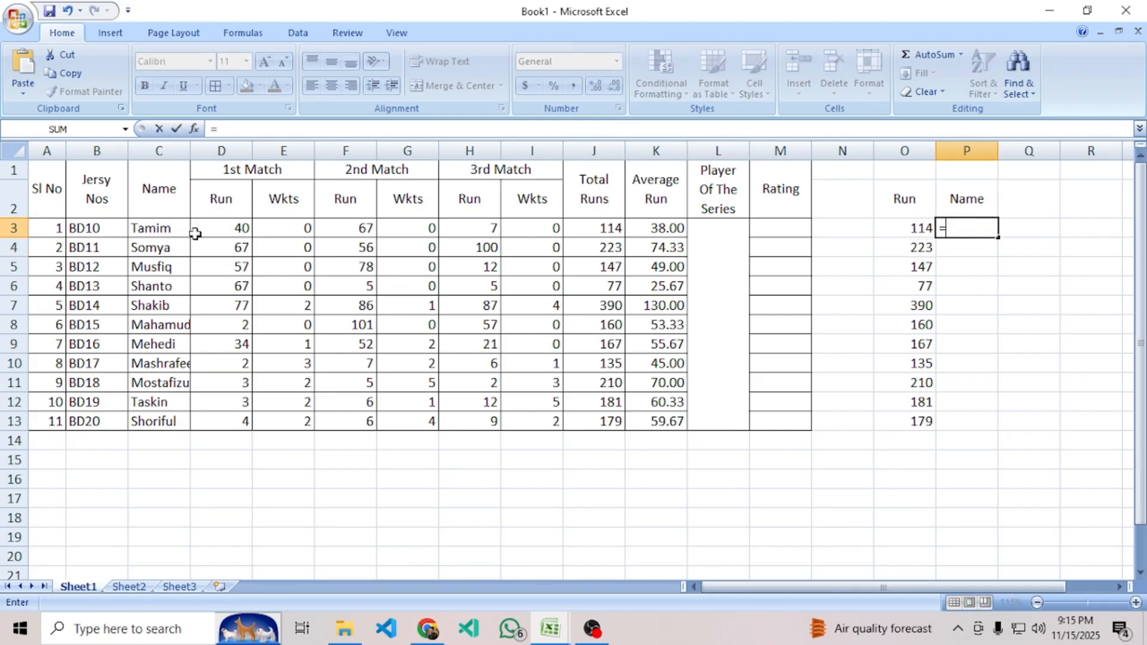
pyautogui.click(160, 225)
pyautogui.press('Return')
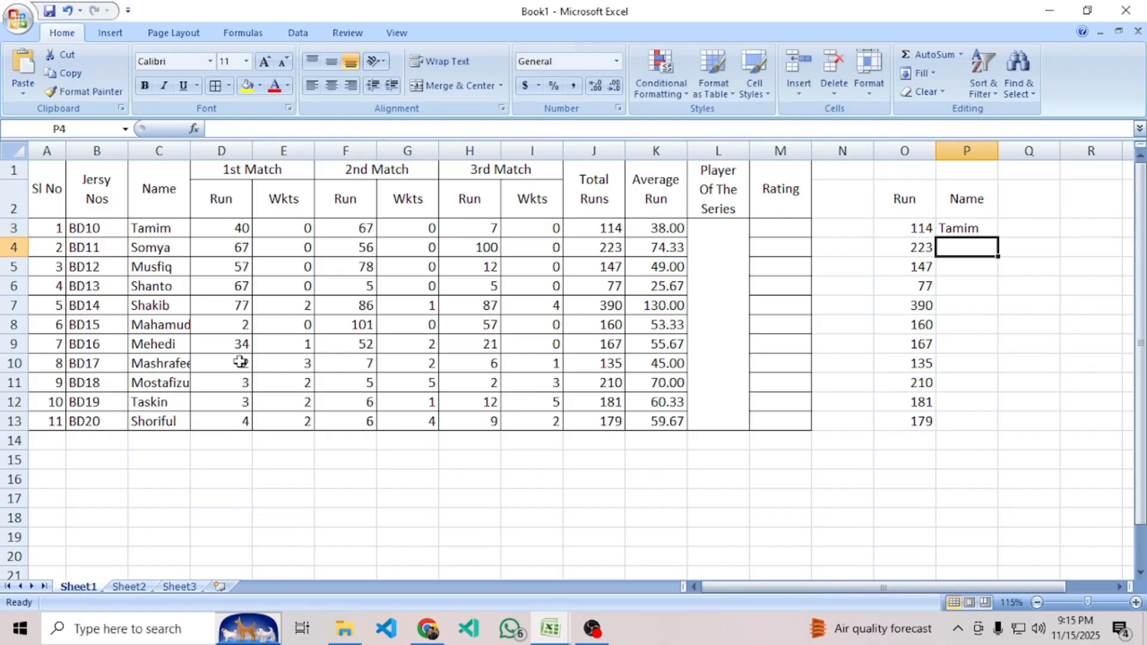
pyautogui.click(975, 228)
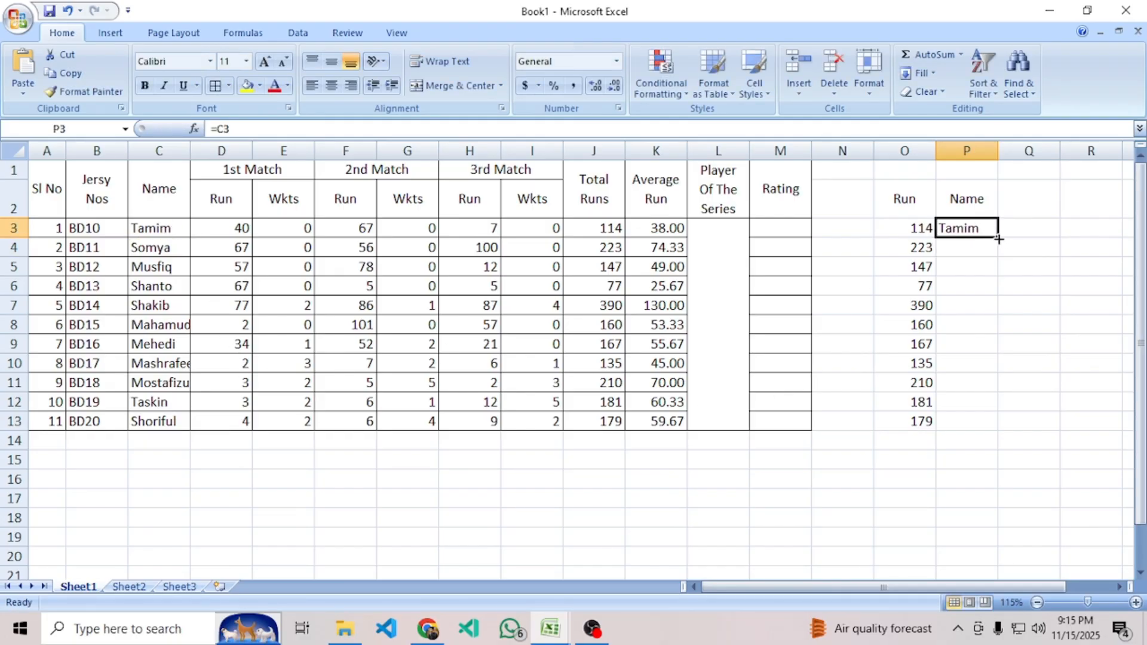
pyautogui.moveTo(999, 238); pyautogui.dragTo(989, 419)
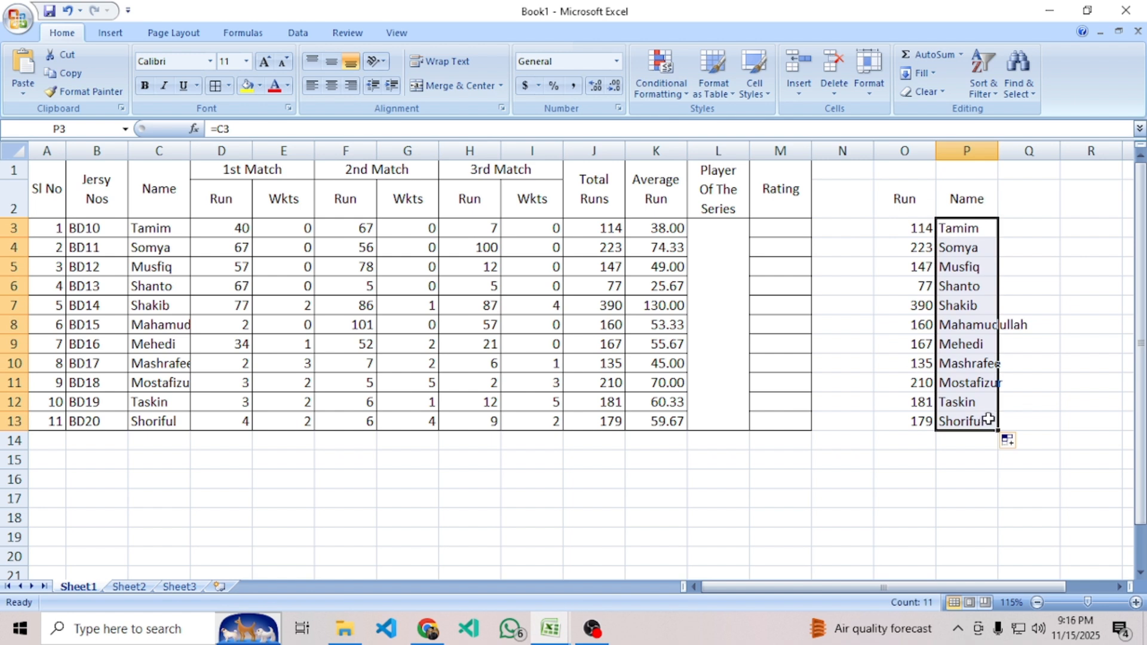
# Widen the helper table's Name column P and Run column O.
pyautogui.moveTo(1003, 149); pyautogui.dragTo(1050, 150)
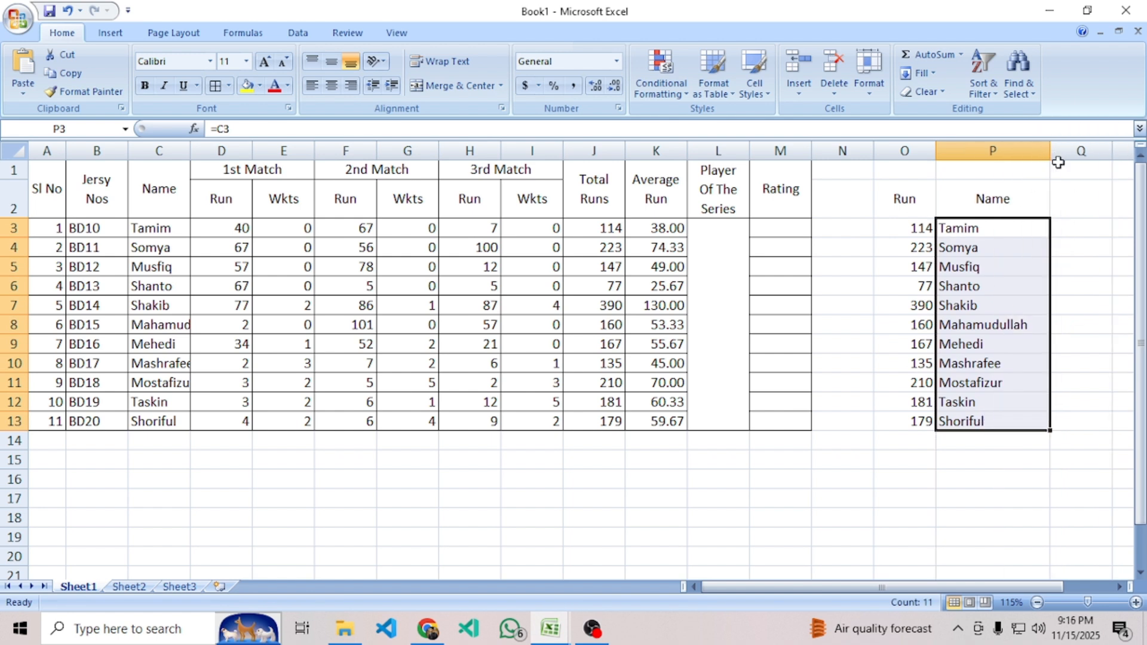
pyautogui.moveTo(935, 151); pyautogui.dragTo(976, 152)
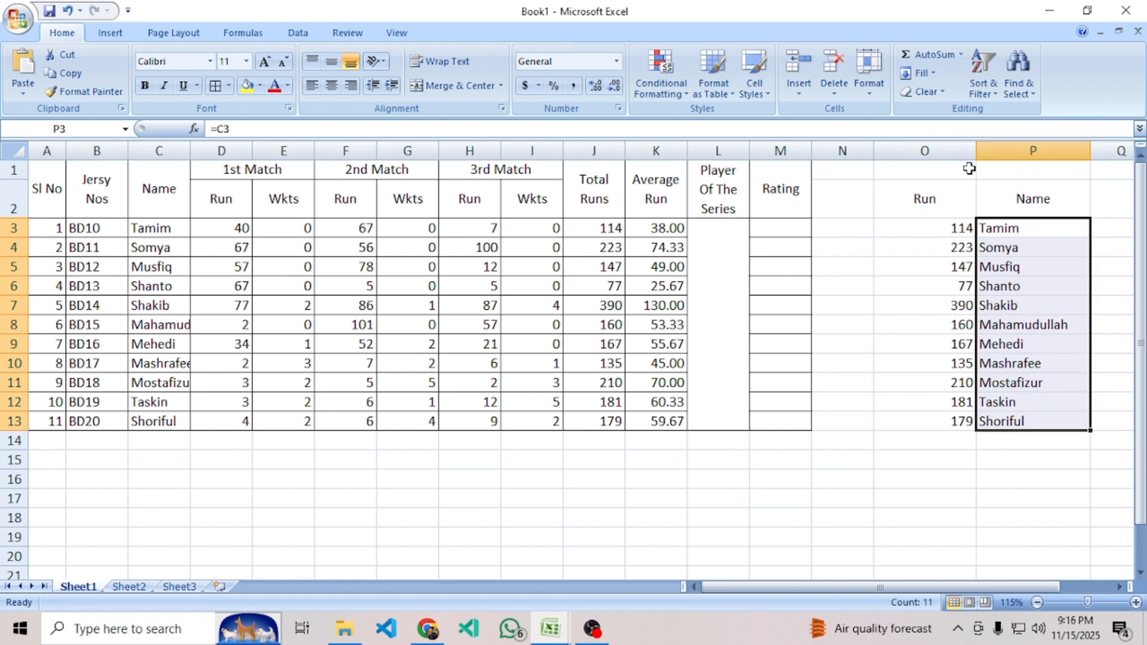
pyautogui.click(995, 327)
# Left-align the helper table's headings and data in O2:P13.
pyautogui.moveTo(934, 226); pyautogui.dragTo(939, 266)
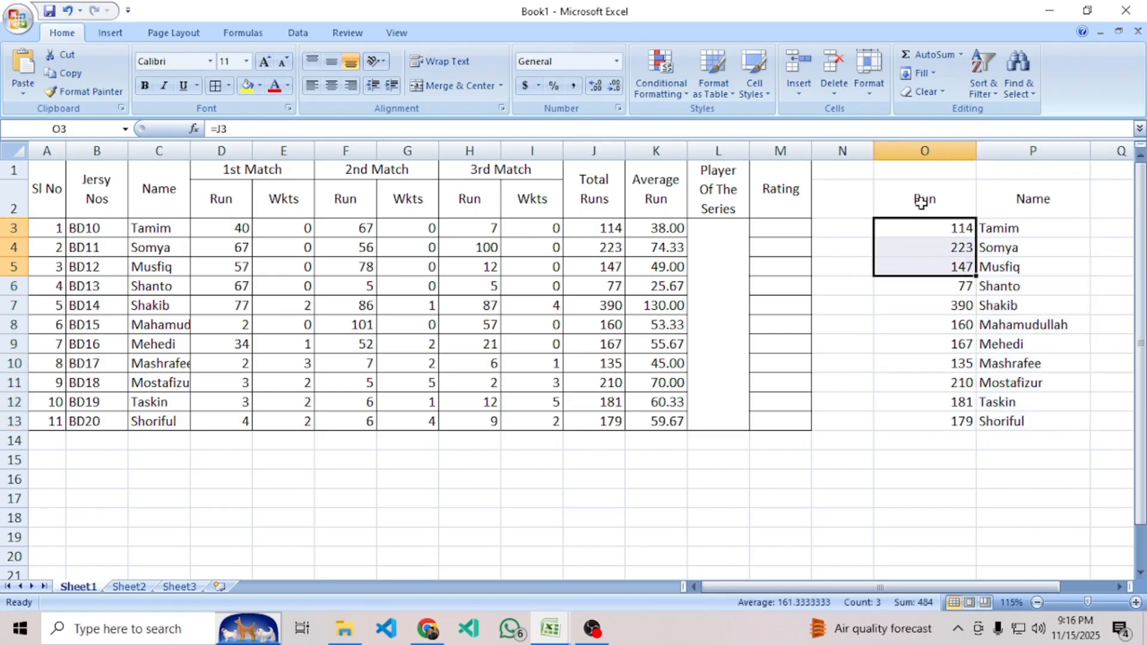
pyautogui.moveTo(921, 203); pyautogui.dragTo(1050, 427)
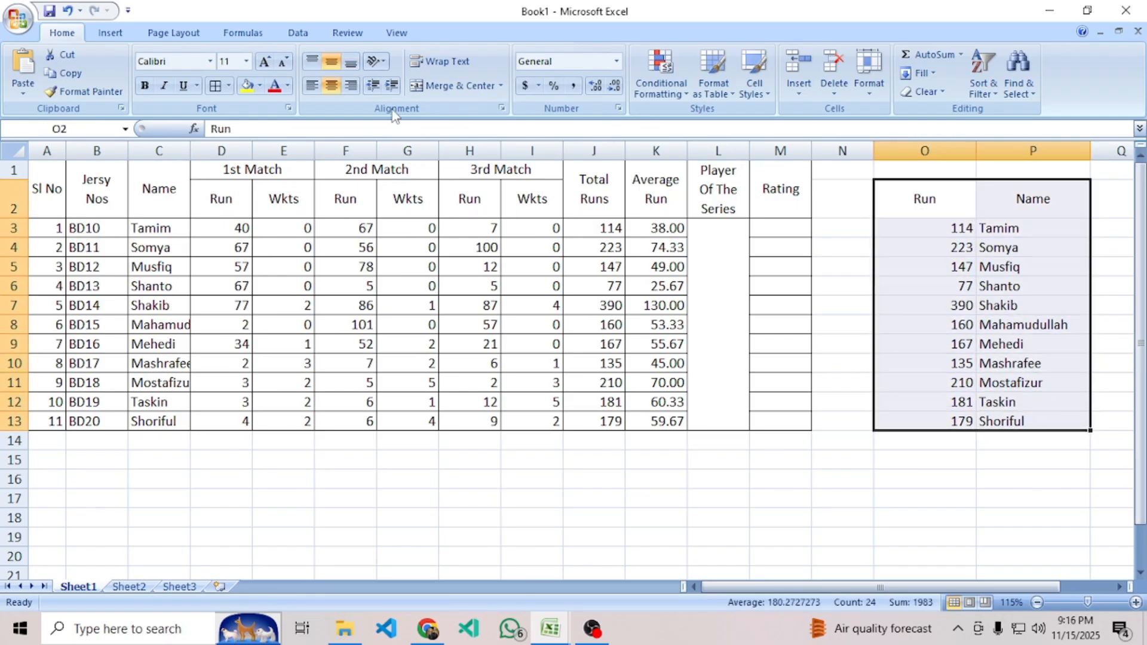
pyautogui.click(311, 85)
pyautogui.click(1021, 384)
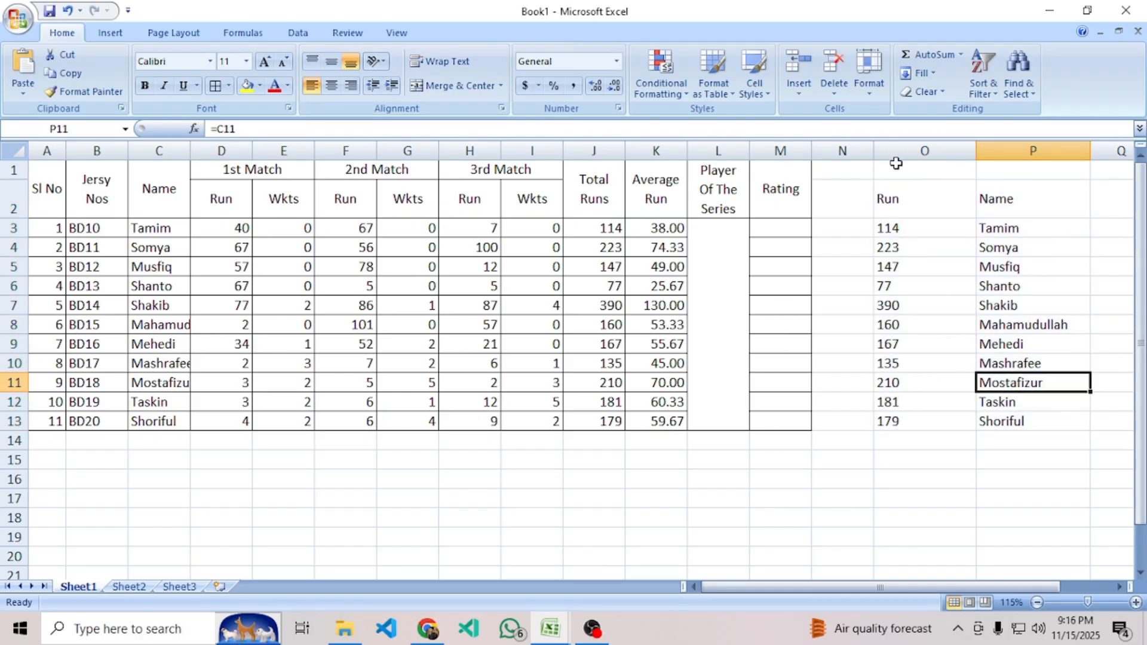
# Merge and center cells O1:P1 above the helper table's Run and Name headings.
pyautogui.moveTo(893, 168); pyautogui.dragTo(1059, 172)
pyautogui.click(457, 88)
pyautogui.click(457, 89)
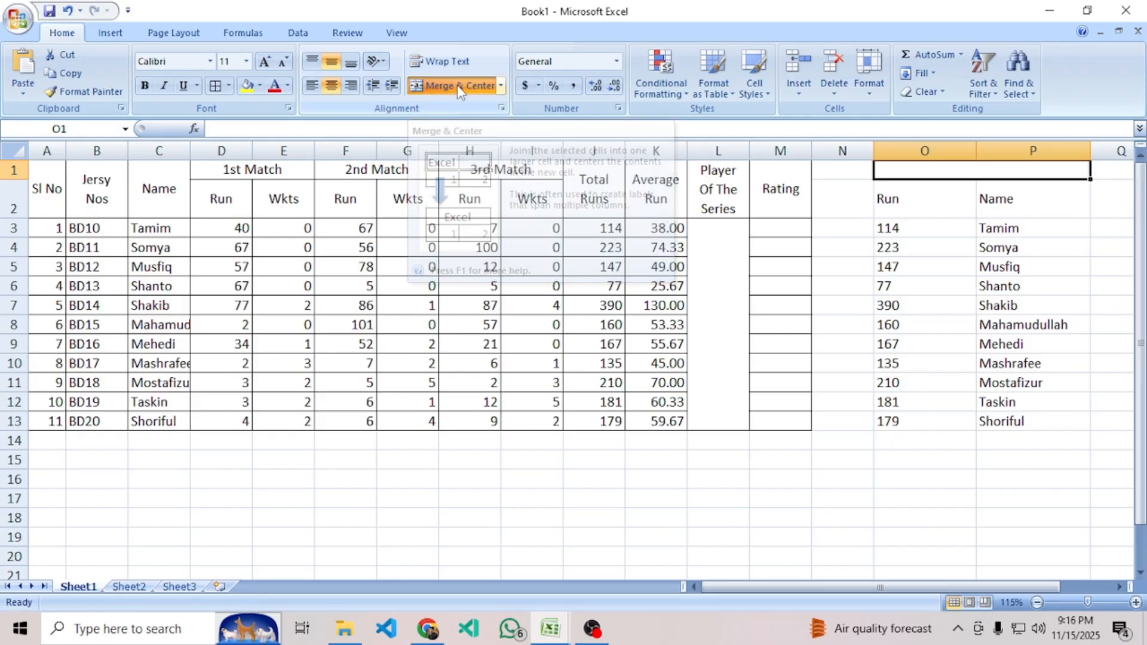
pyautogui.click(1011, 345)
# Enter the title "Helping Table For Player Of The Series" in merged cell O1 and widen column P to fit it.
pyautogui.click(955, 165)
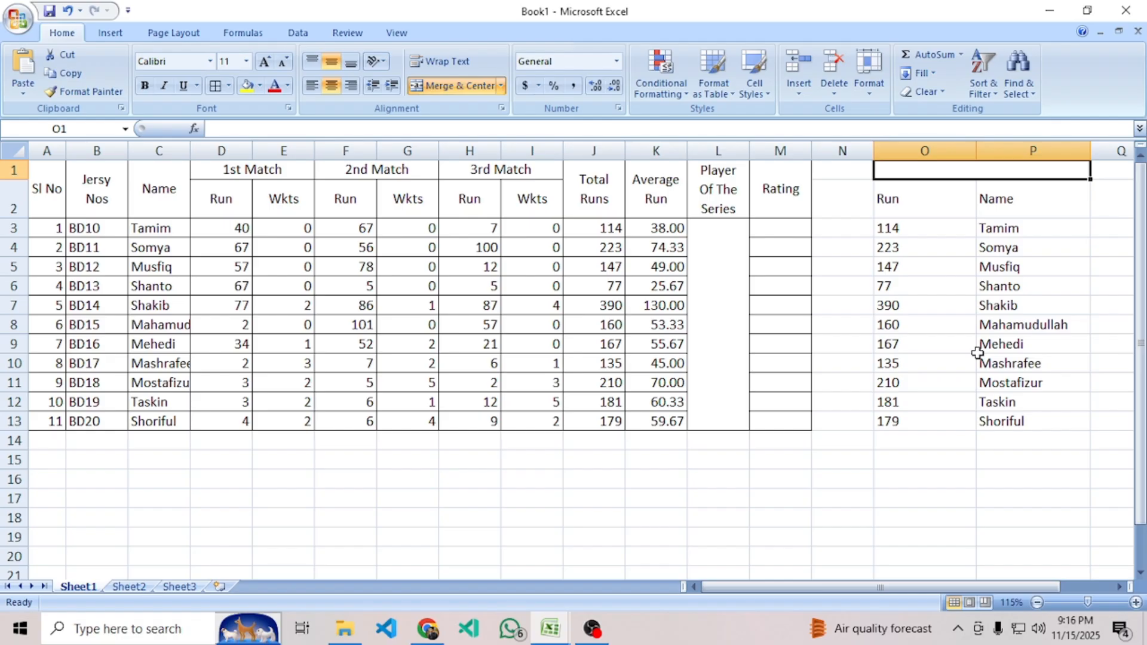
pyautogui.write('Helpoi')
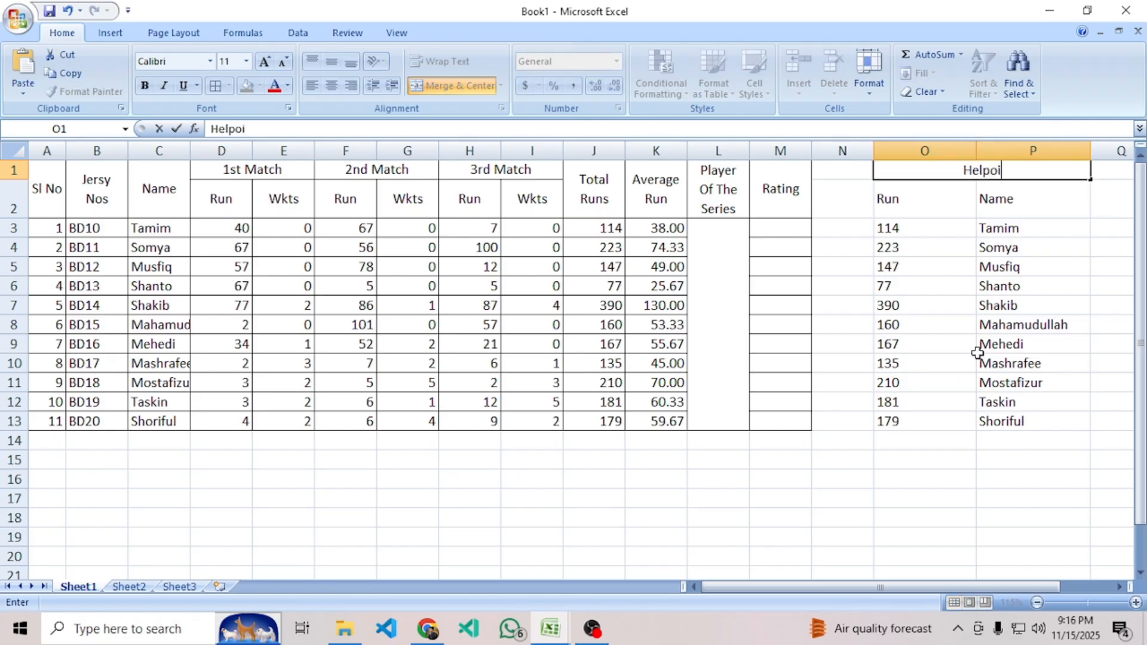
pyautogui.press('BackSpace')
pyautogui.press('BackSpace')
pyautogui.write('ing T')
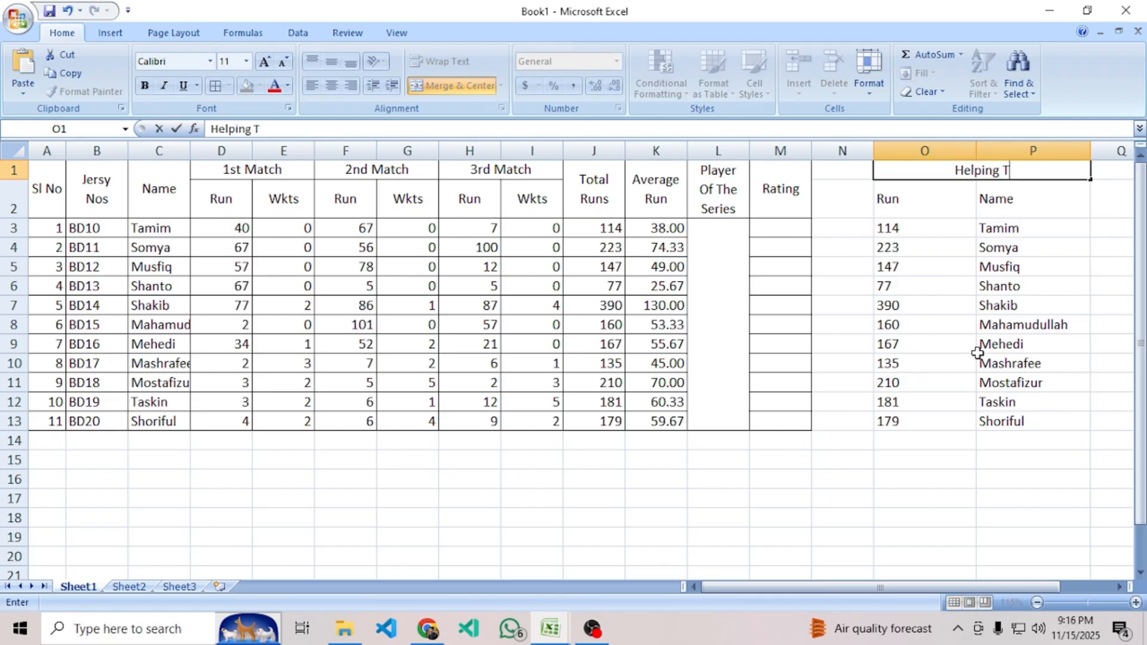
pyautogui.write('able For')
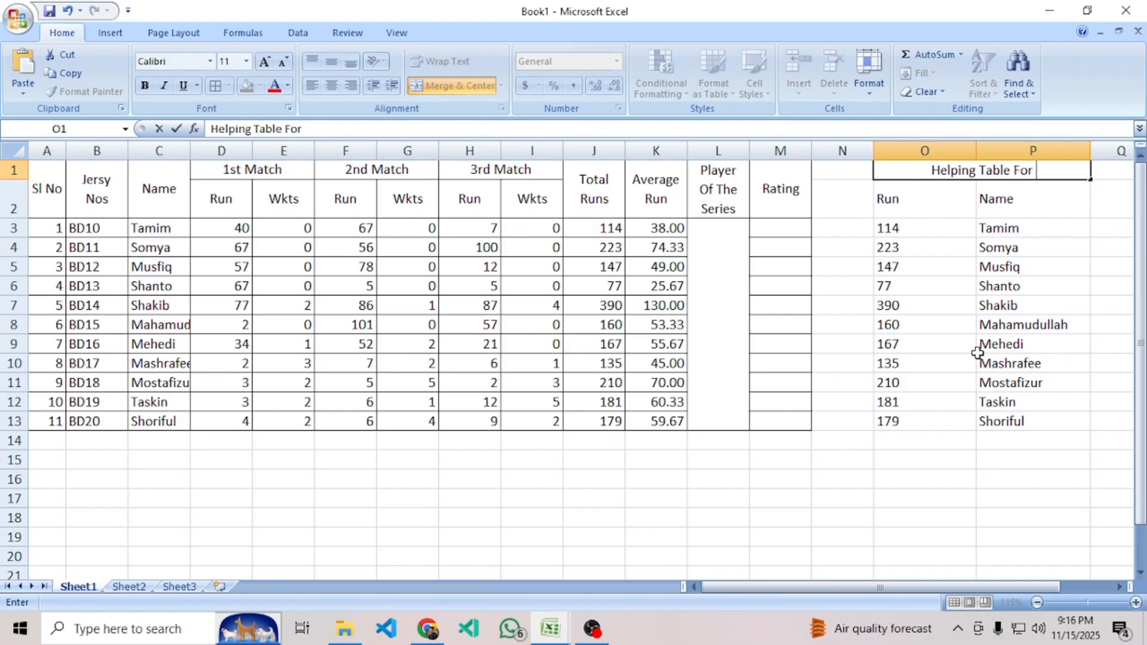
pyautogui.write(' Player Of')
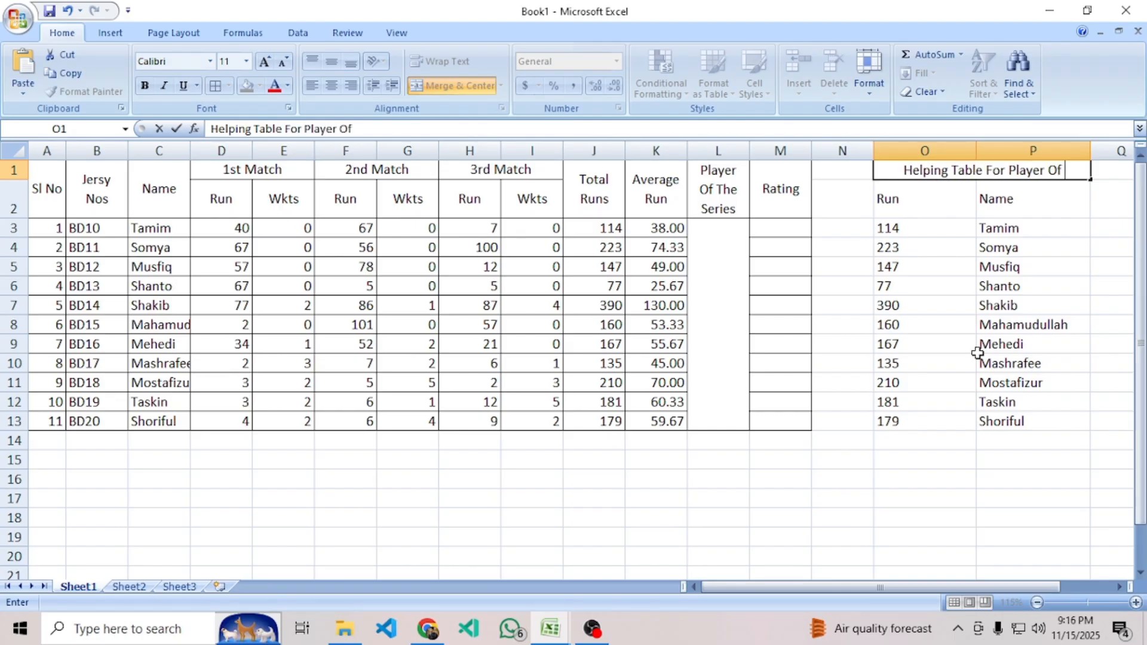
pyautogui.write(' The Series')
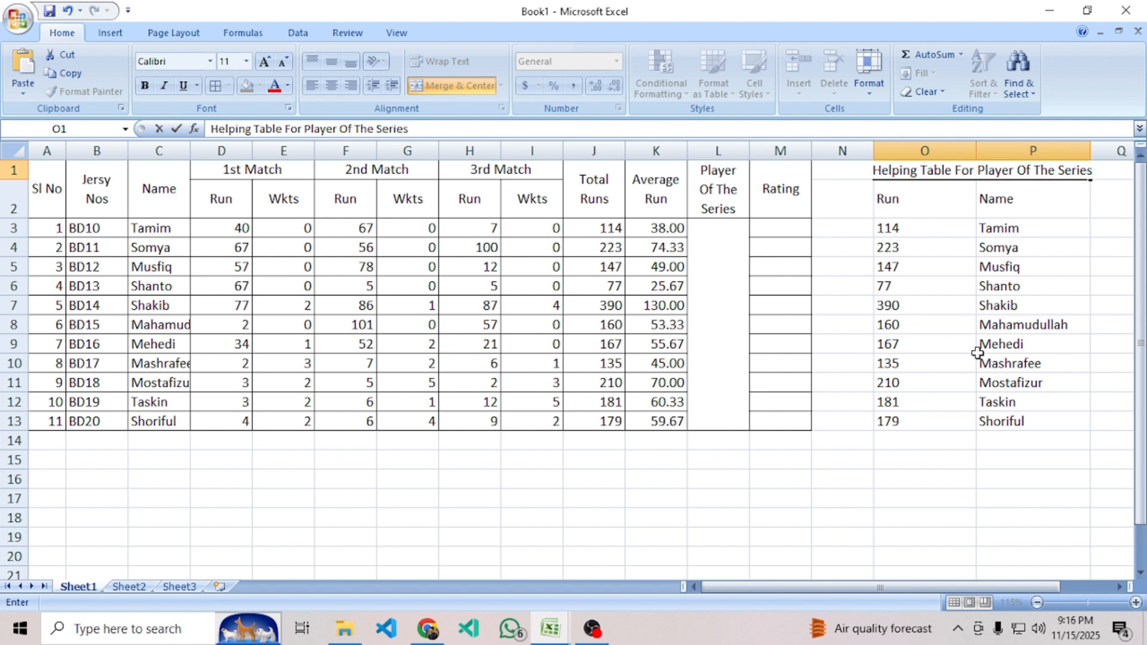
pyautogui.click(971, 358)
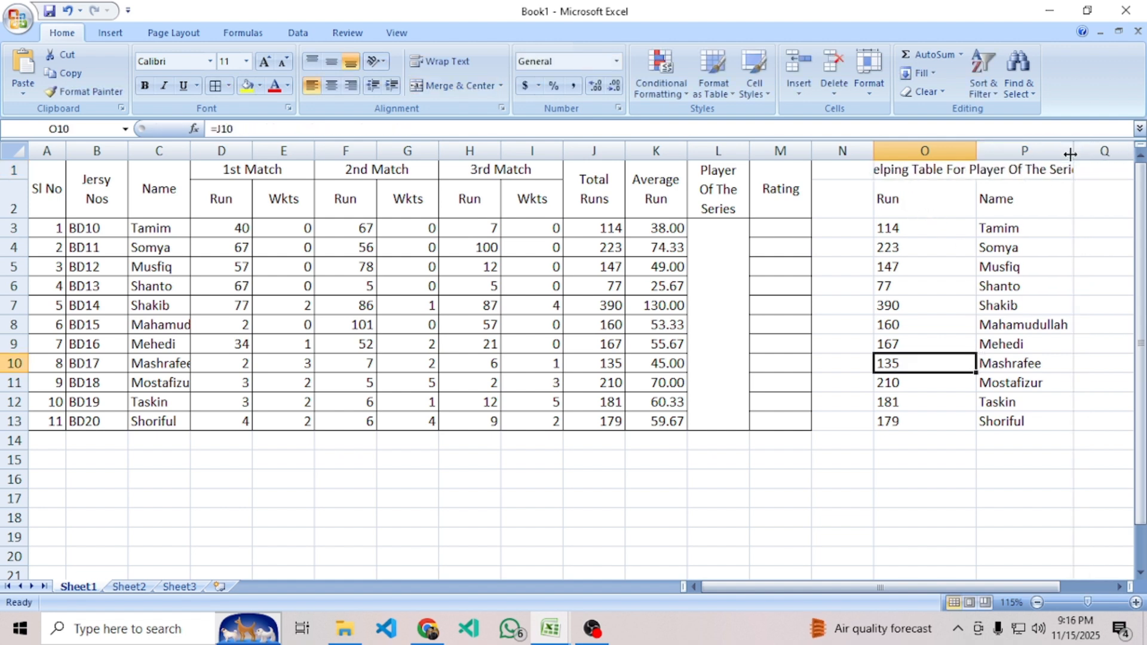
pyautogui.moveTo(1090, 148); pyautogui.dragTo(1100, 157)
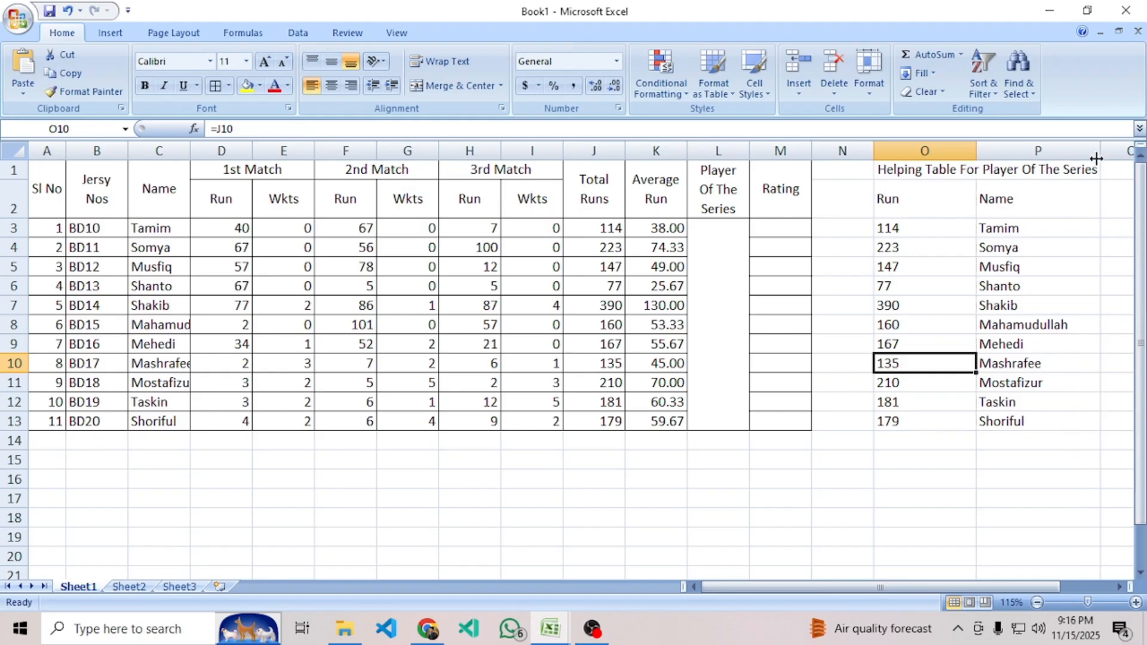
pyautogui.click(998, 356)
pyautogui.click(999, 436)
# Apply all borders to the whole helper table, O1:P13.
pyautogui.click(910, 171)
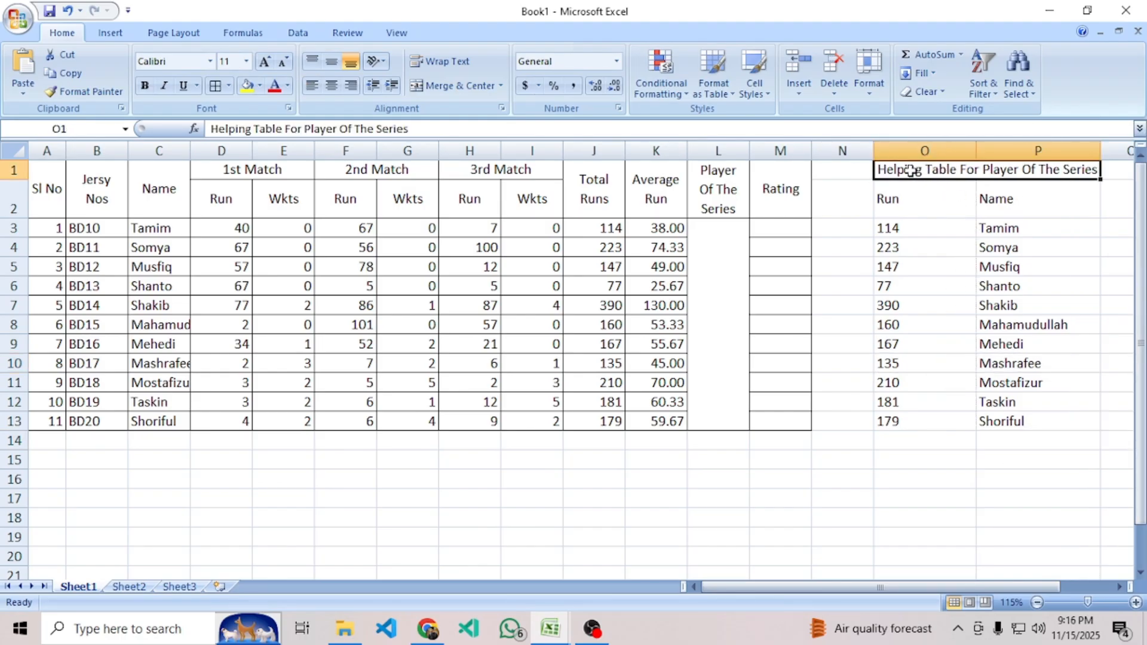
pyautogui.moveTo(909, 170); pyautogui.dragTo(960, 422)
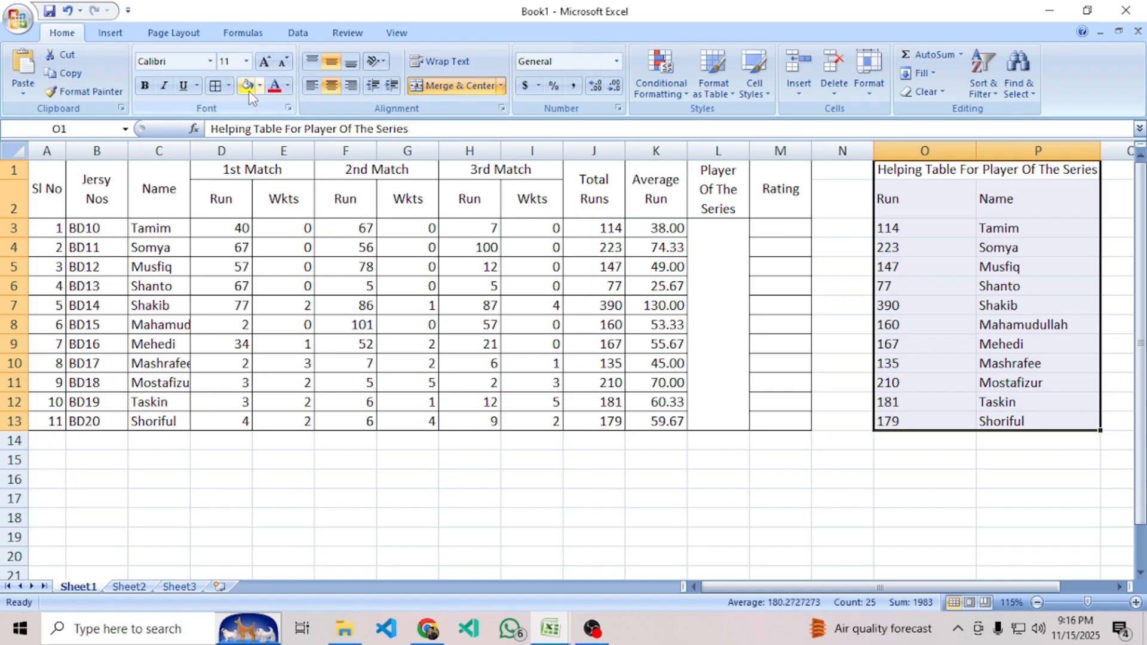
pyautogui.click(230, 85)
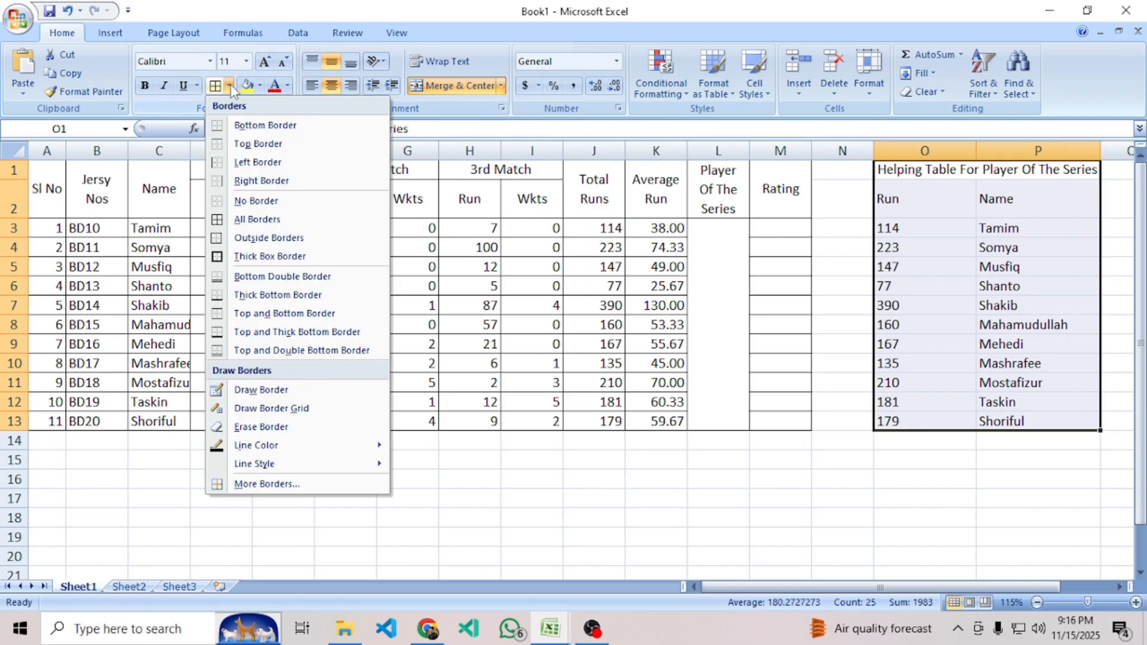
pyautogui.click(254, 220)
pyautogui.moveTo(717, 229); pyautogui.dragTo(717, 421)
# Fill the helper table's title cell O1 with the standard light green color.
pyautogui.click(977, 171)
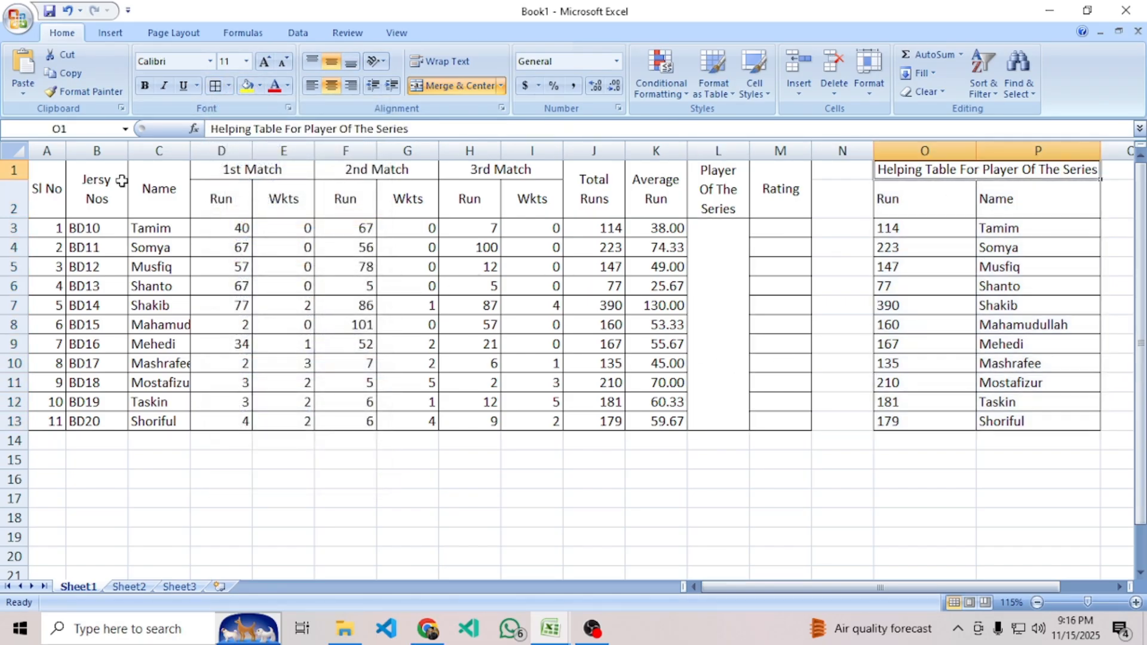
pyautogui.click(261, 85)
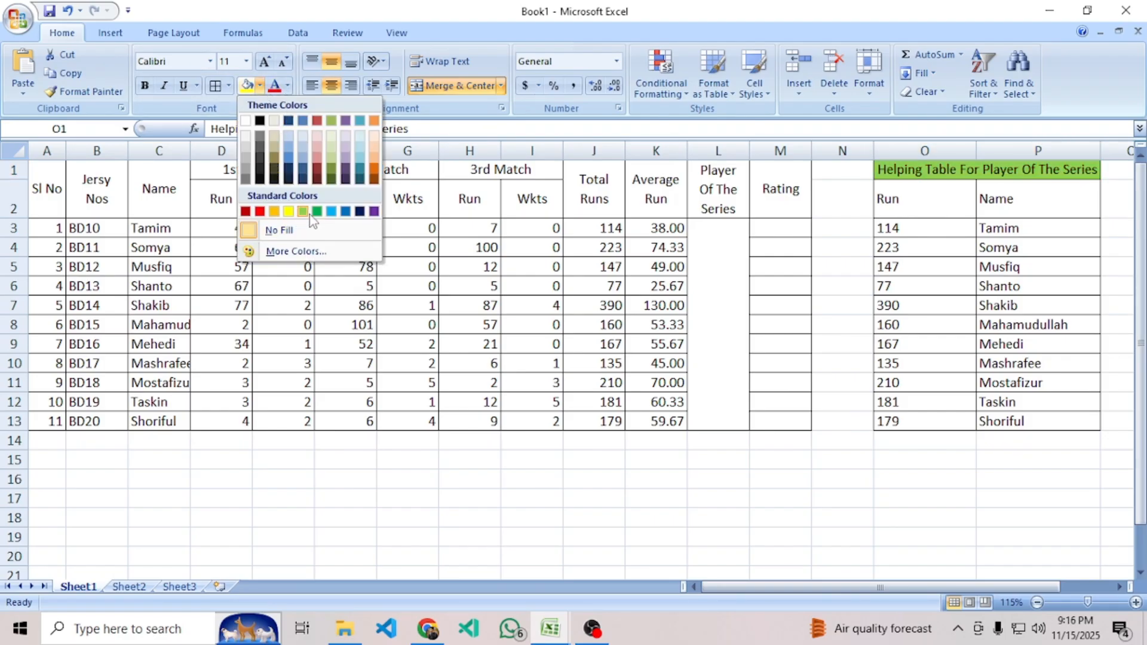
pyautogui.click(302, 211)
pyautogui.click(843, 401)
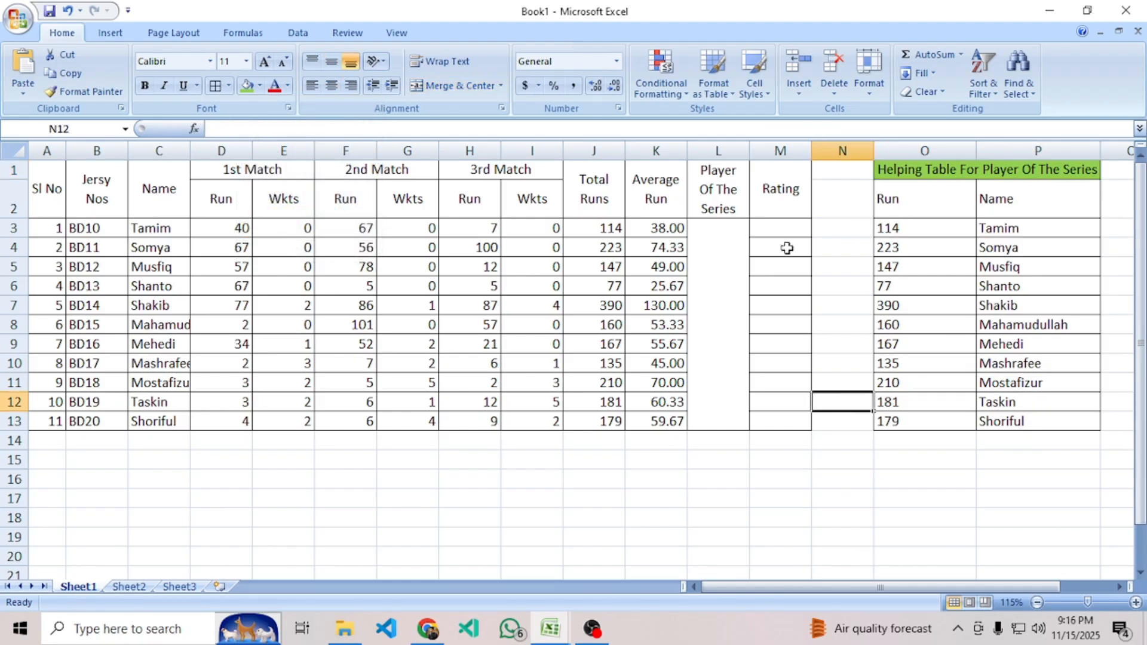
# Begin a VLOOKUP formula in the merged Player Of The Series cell L3 with MAX(O3:O13) as the lookup value.
pyautogui.click(708, 286)
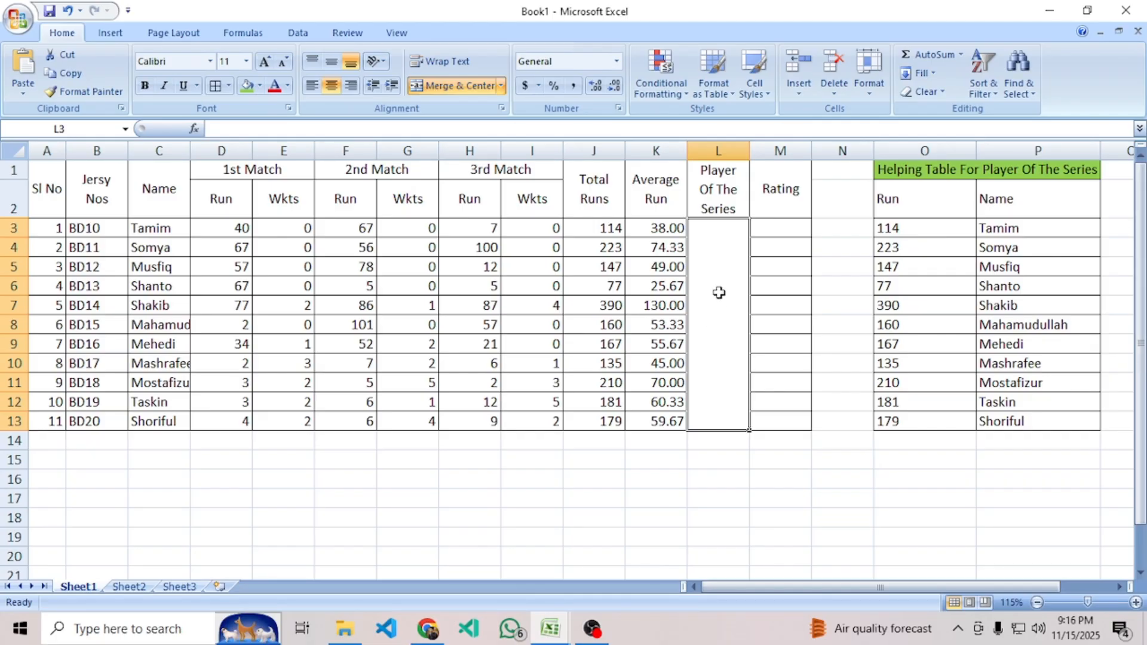
pyautogui.write('=v')
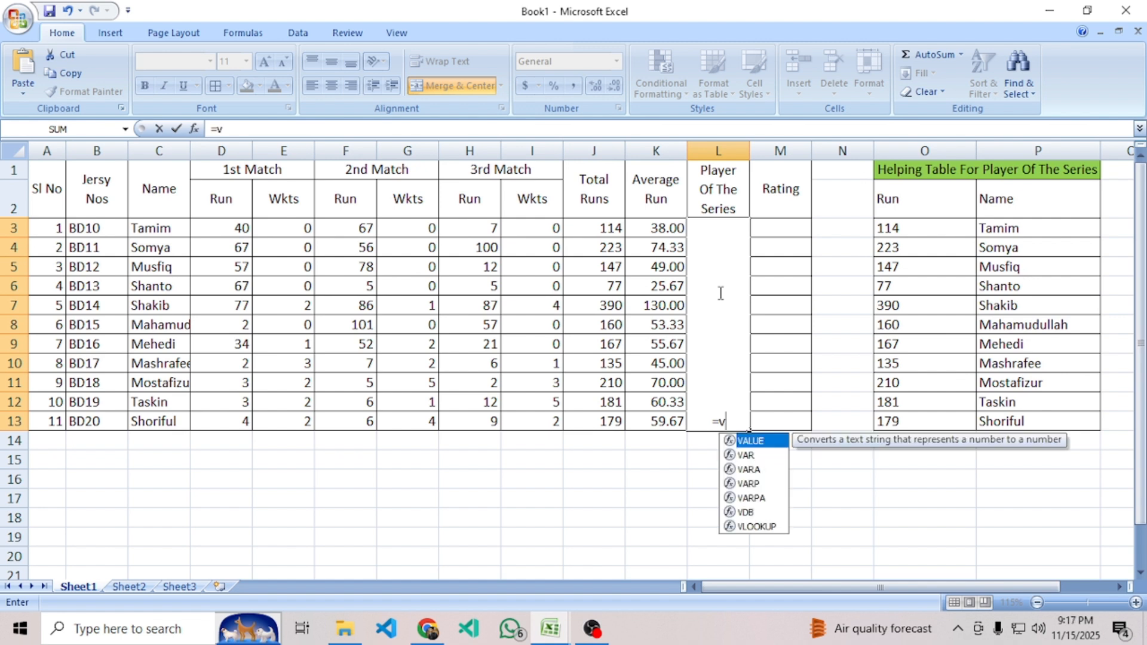
pyautogui.write('lookup')
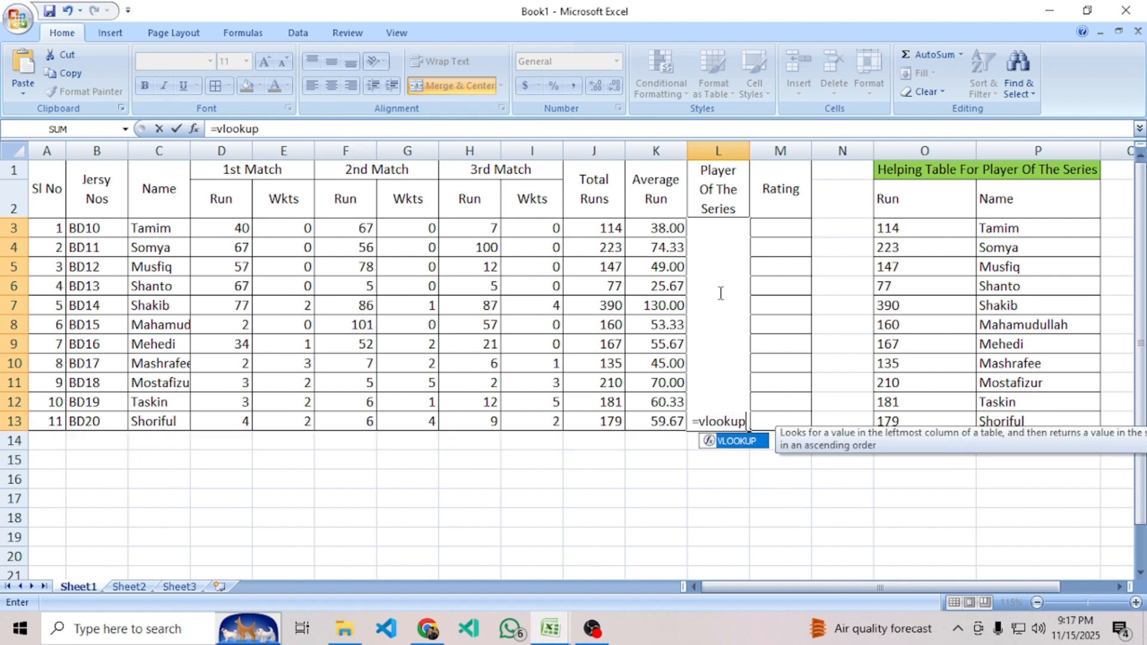
pyautogui.write('(max(')
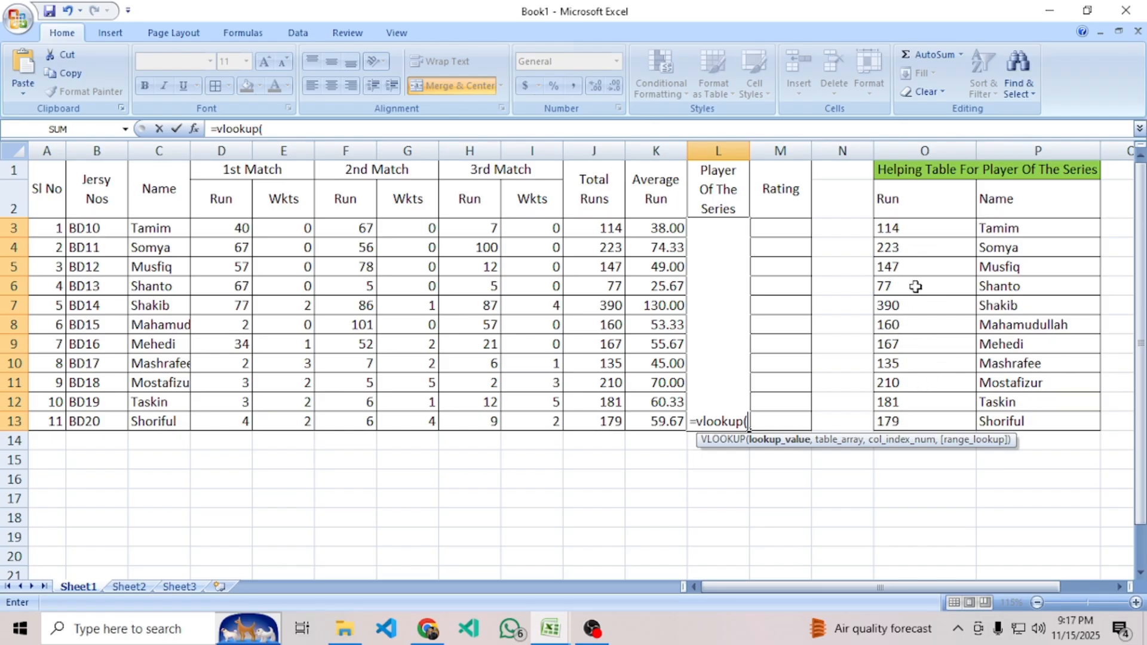
pyautogui.write('m')
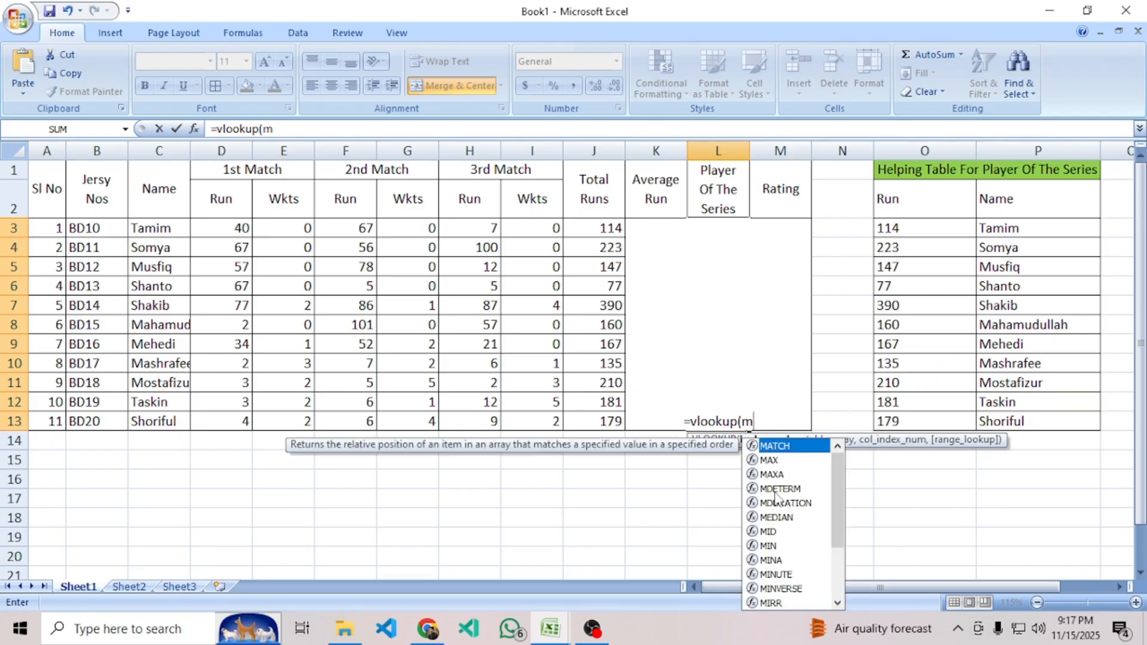
pyautogui.write('ax(')
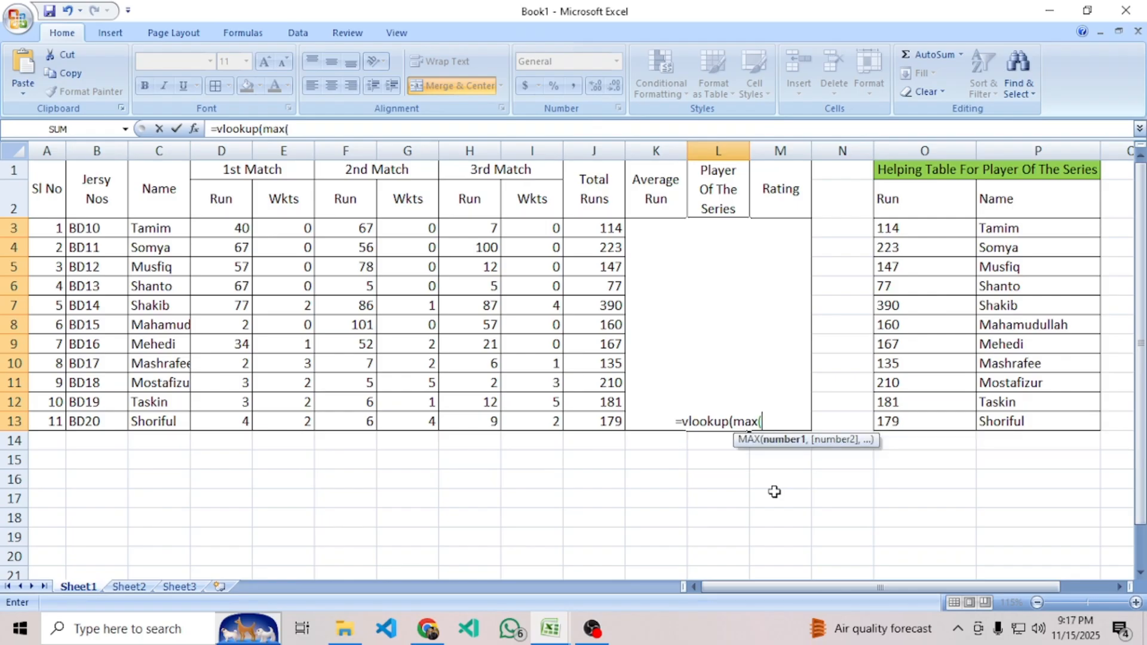
pyautogui.moveTo(912, 228); pyautogui.dragTo(907, 413)
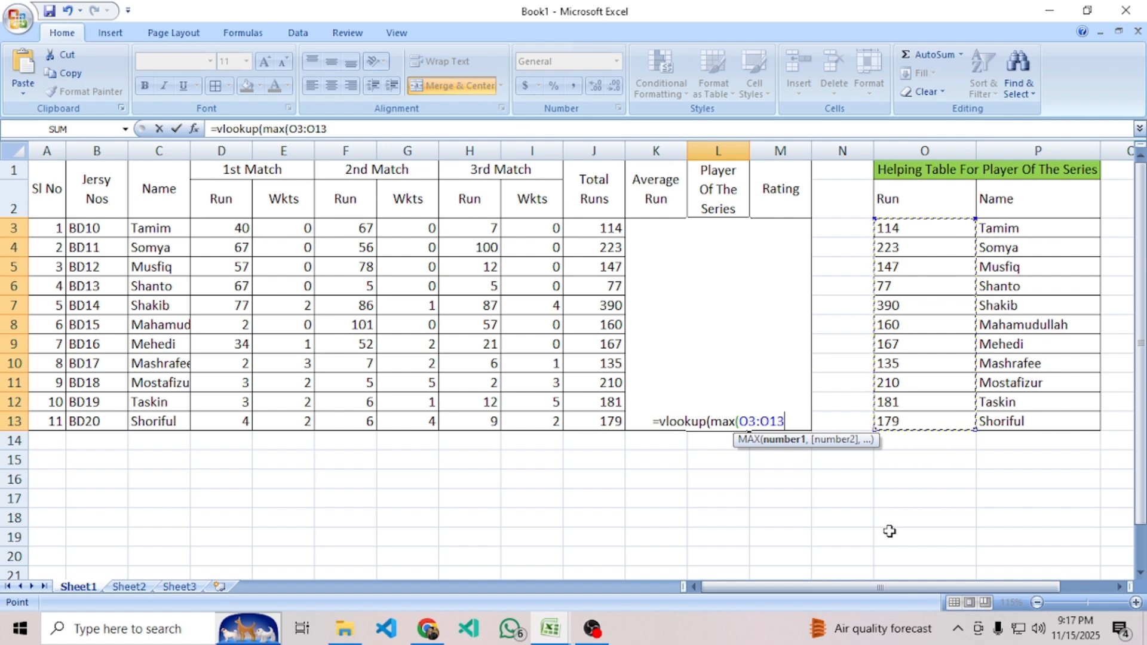
pyautogui.write(')')
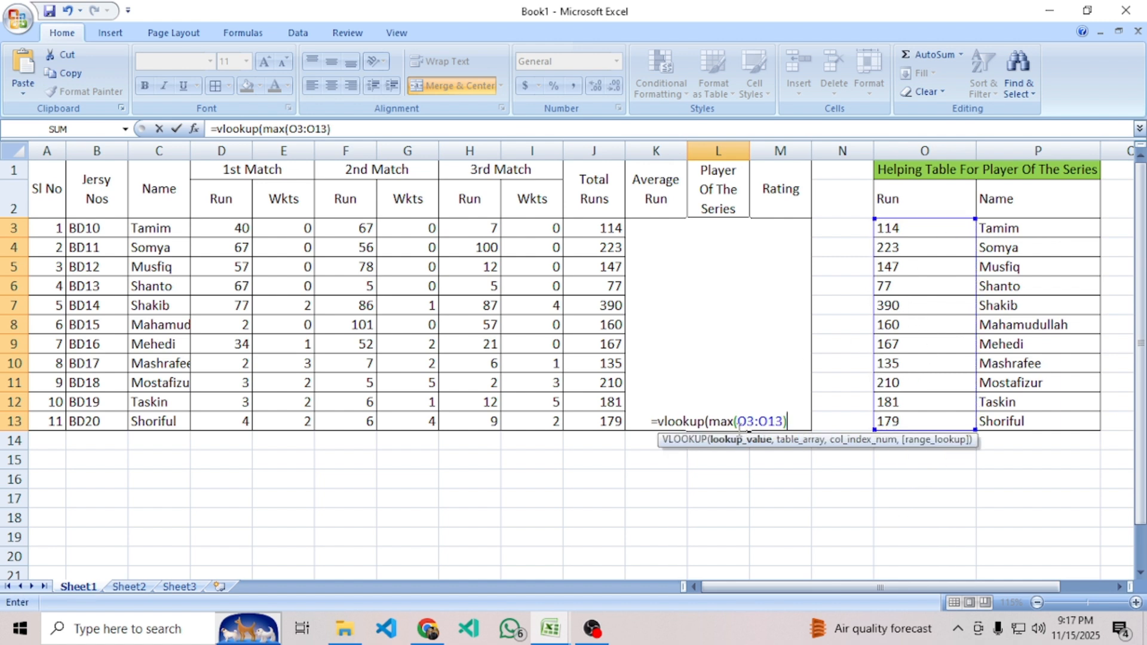
pyautogui.moveTo(710, 421); pyautogui.dragTo(791, 423)
pyautogui.click(789, 423)
pyautogui.write(',')
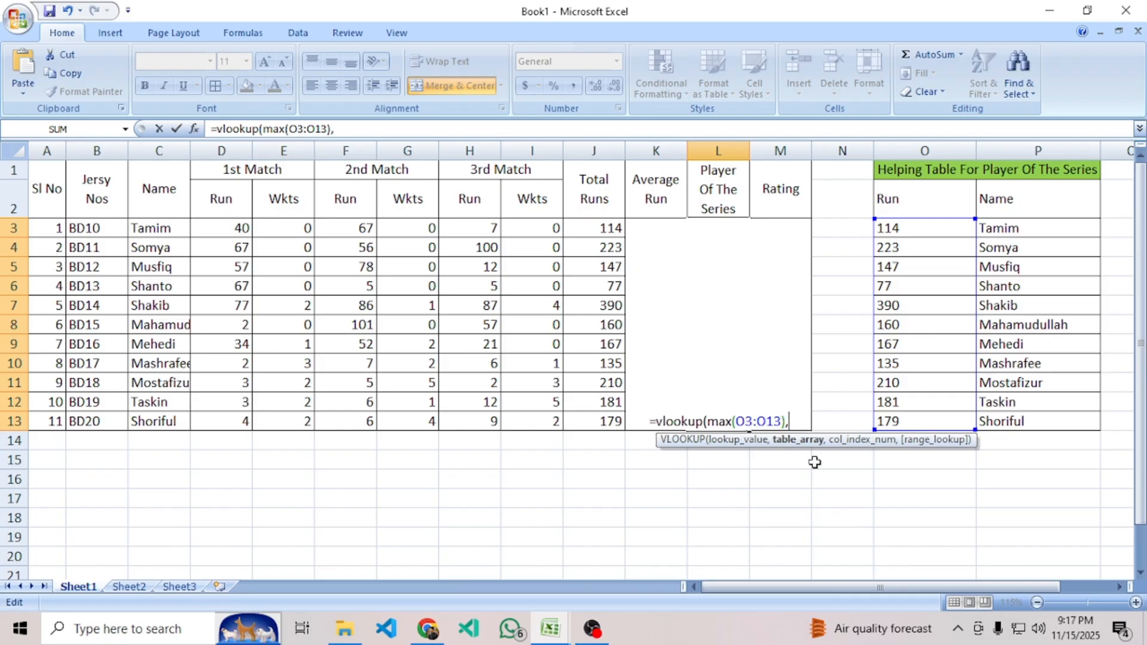
# Complete the L3 VLOOKUP with table array O3:P13, column index 2 and range lookup 0.
pyautogui.moveTo(895, 227); pyautogui.dragTo(1068, 425)
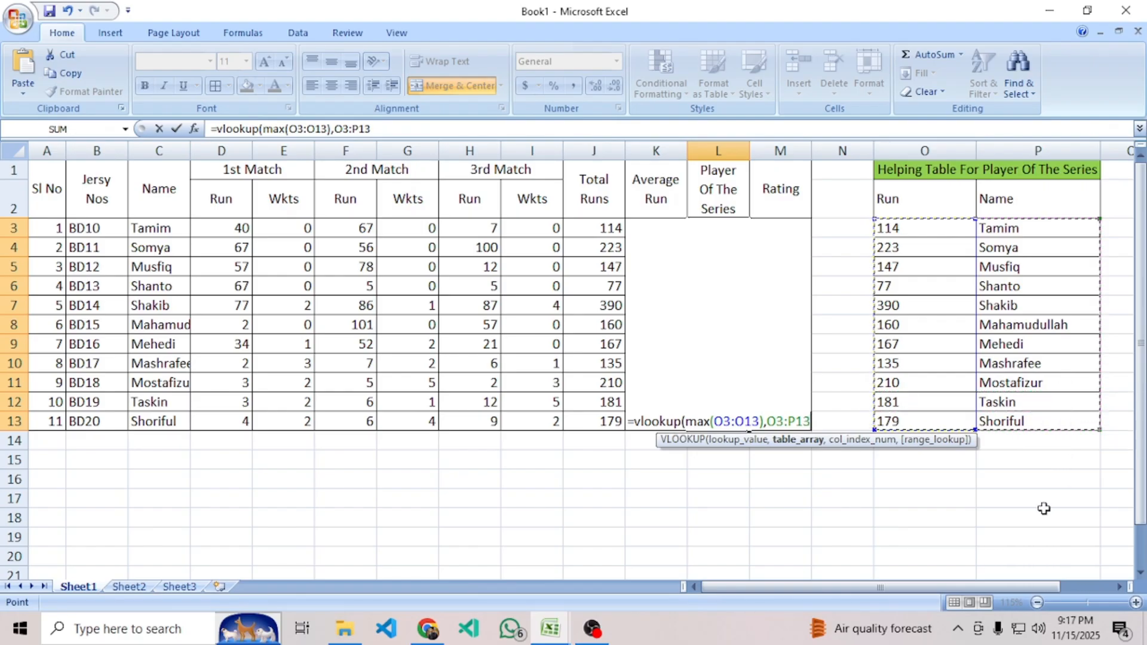
pyautogui.write(',')
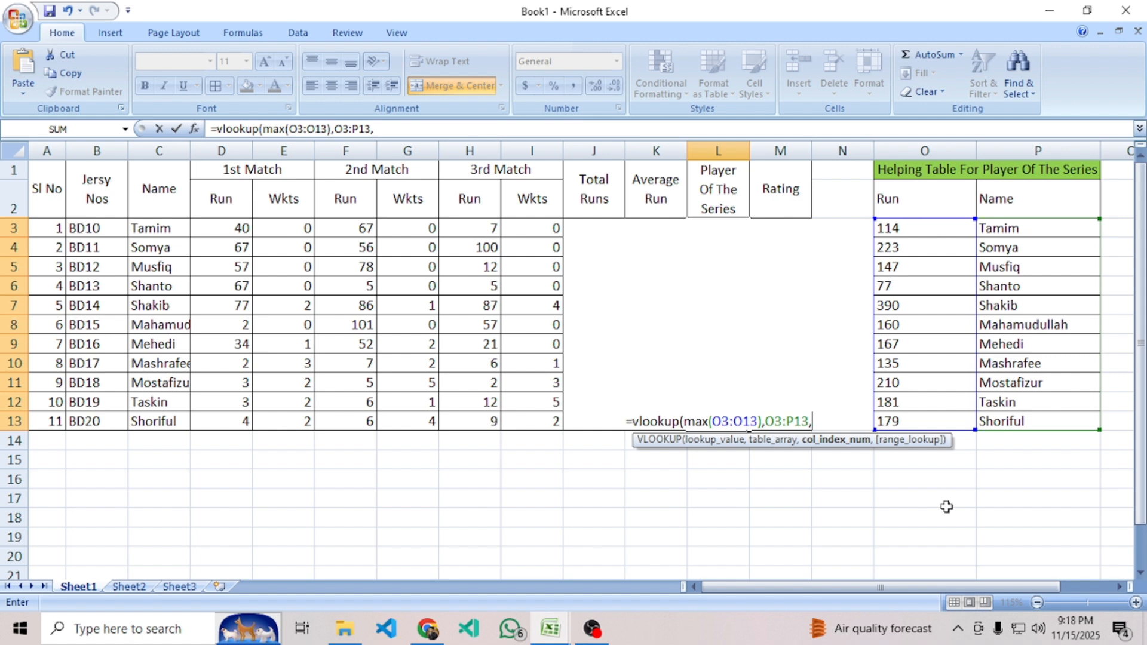
pyautogui.write('2')
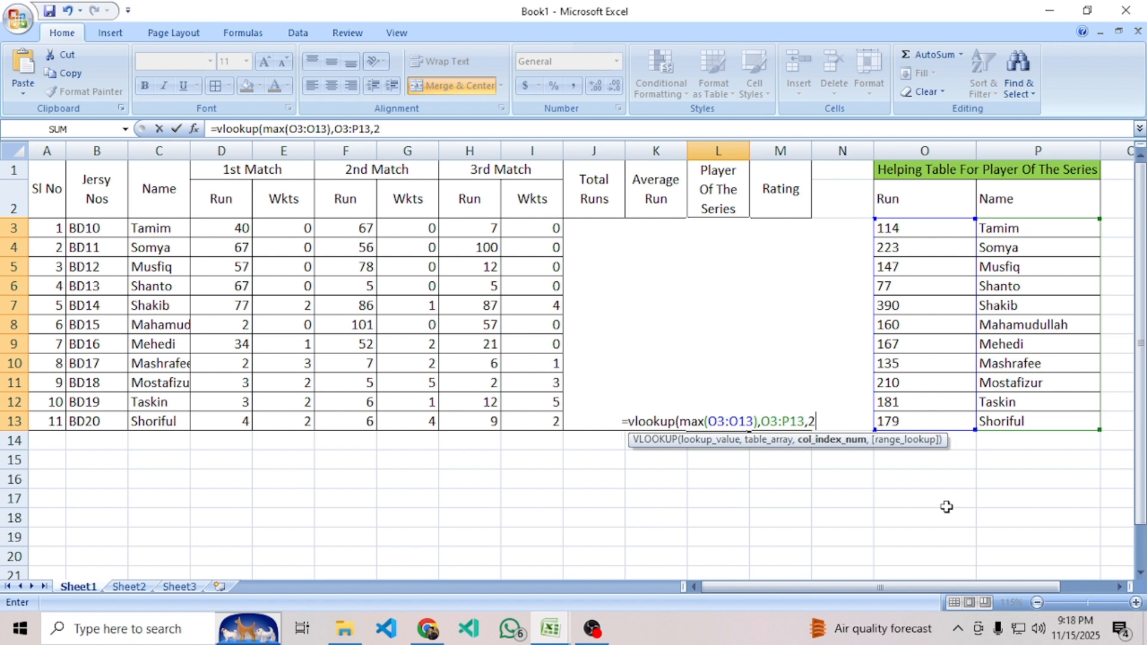
pyautogui.write(',')
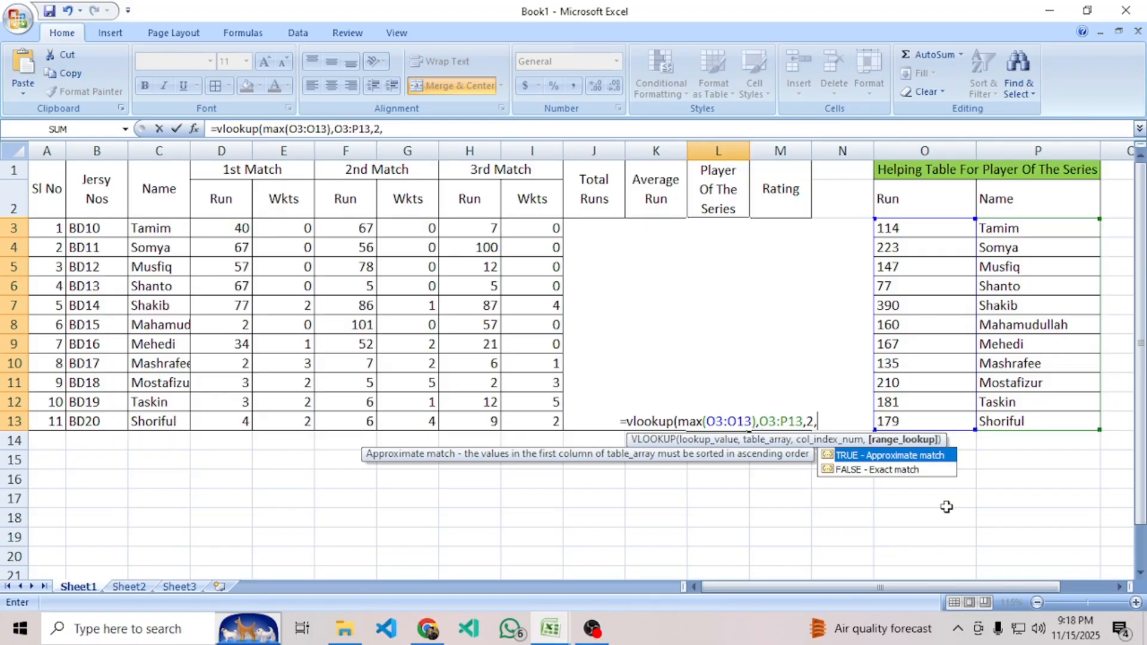
pyautogui.write('0')
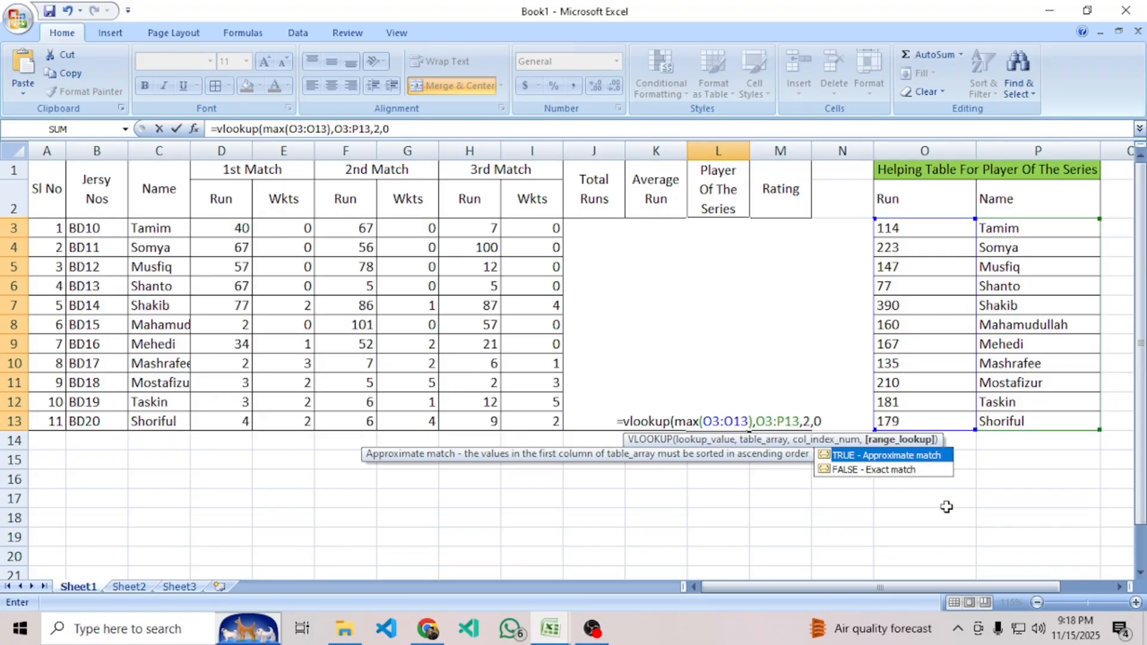
pyautogui.write(')')
pyautogui.press('Return')
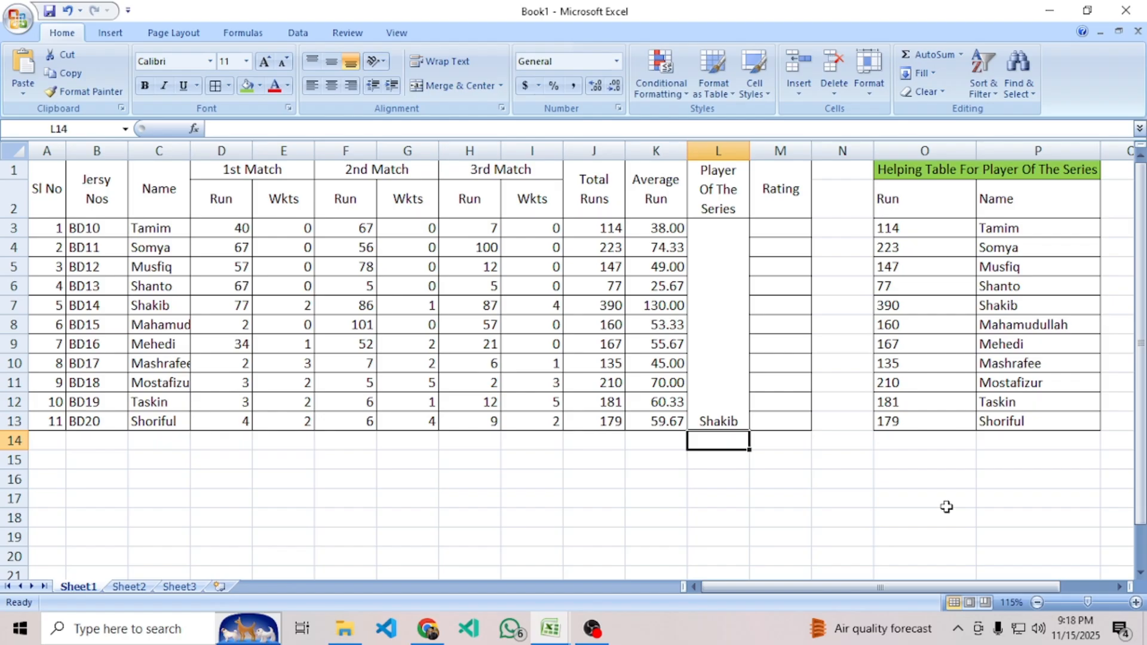
# Check the Player Of The Series result and formula in L3 against the helper table's run and name in row 7.
pyautogui.click(726, 405)
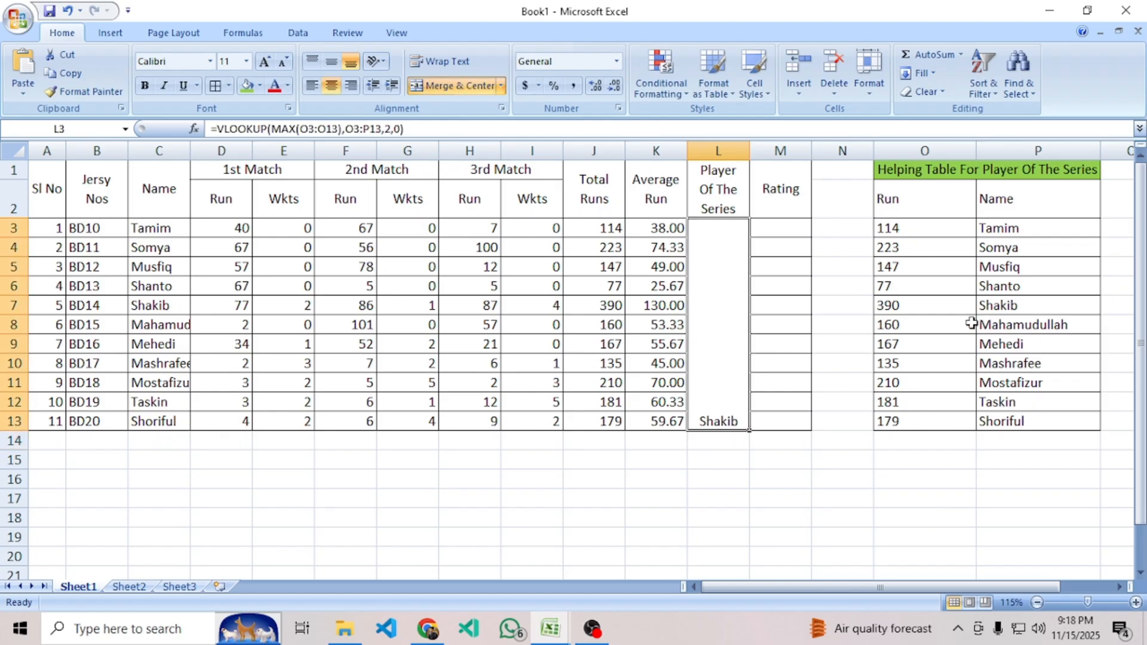
pyautogui.click(921, 305)
pyautogui.click(1002, 304)
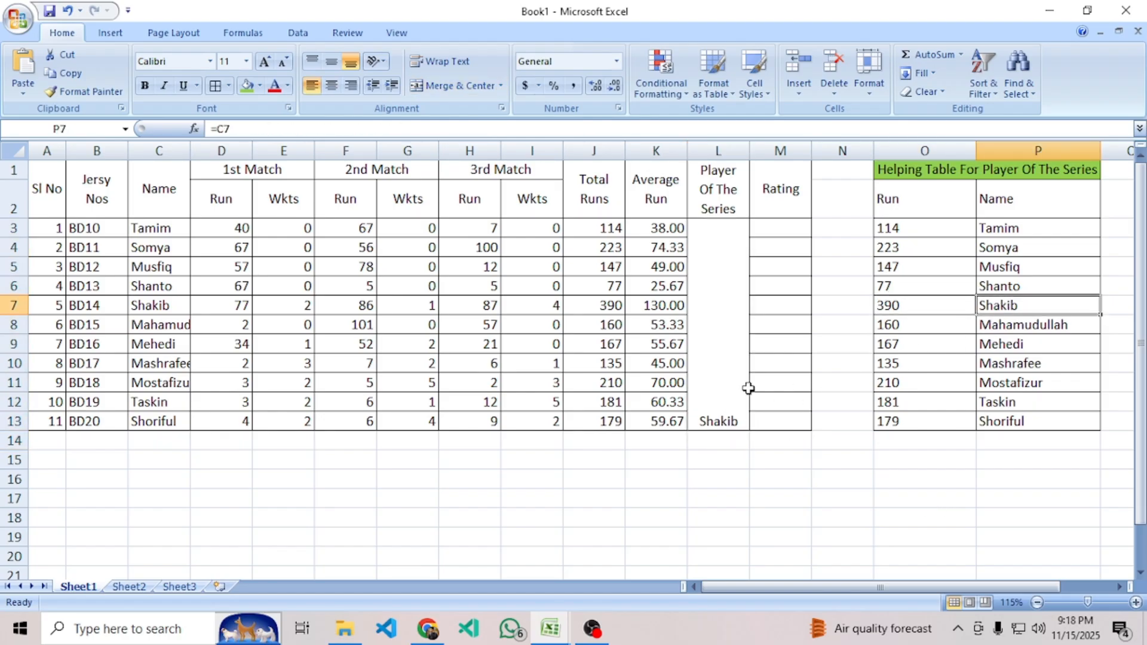
pyautogui.click(708, 394)
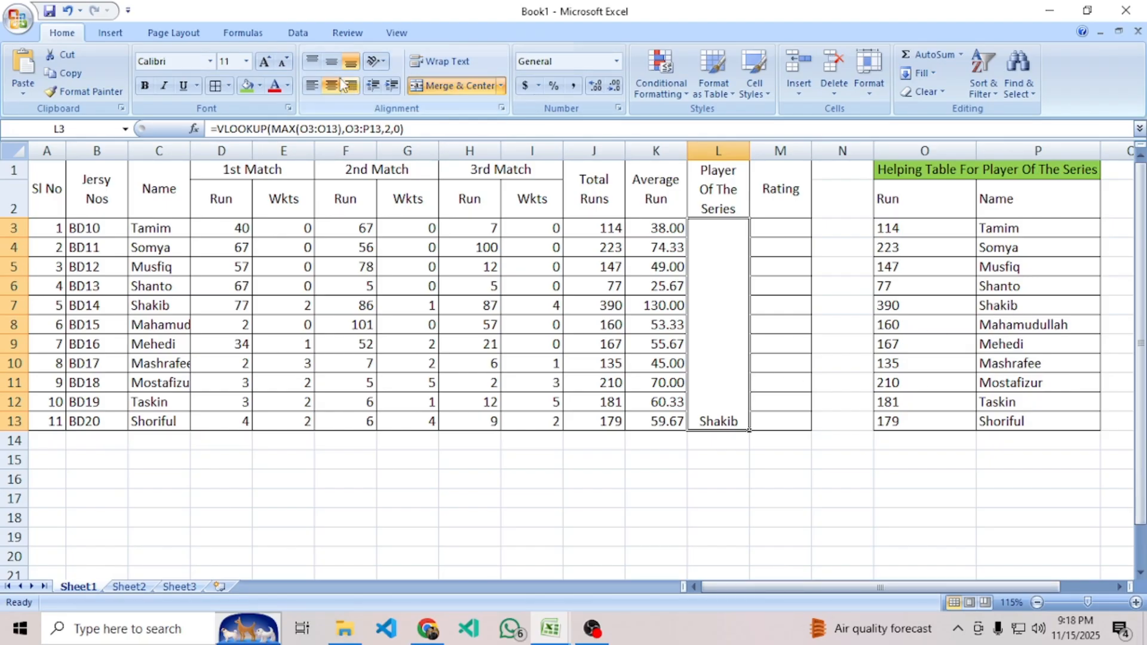
# Middle-align the Player Of The Series result in merged cell L3 and set its orientation to Angle Counterclockwise.
pyautogui.click(331, 61)
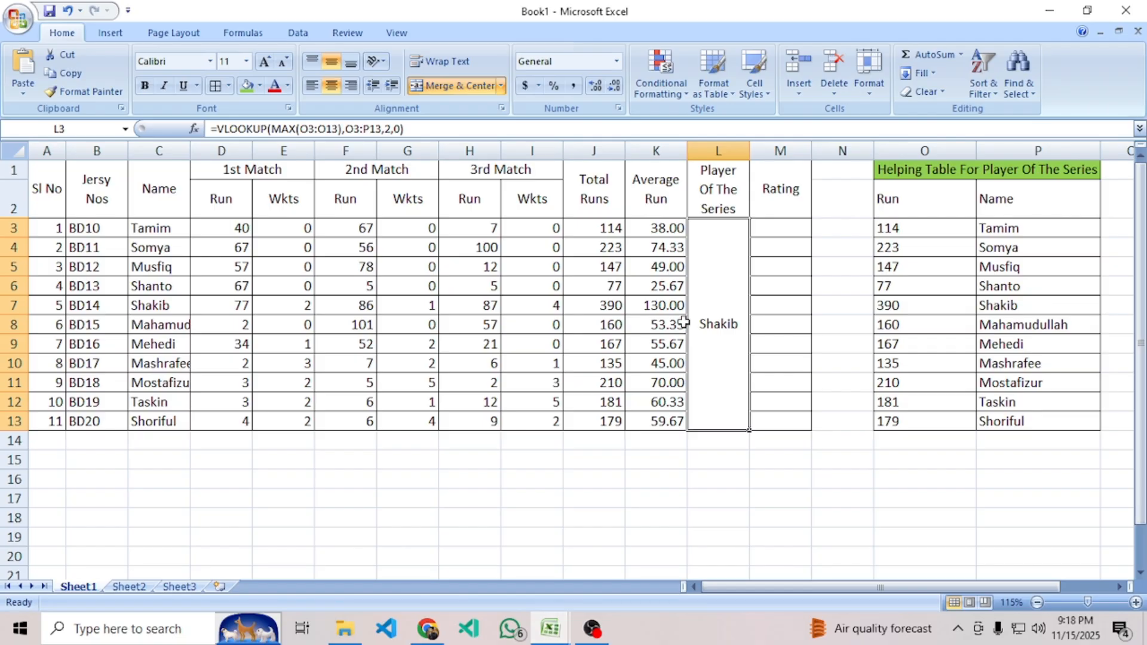
pyautogui.click(385, 61)
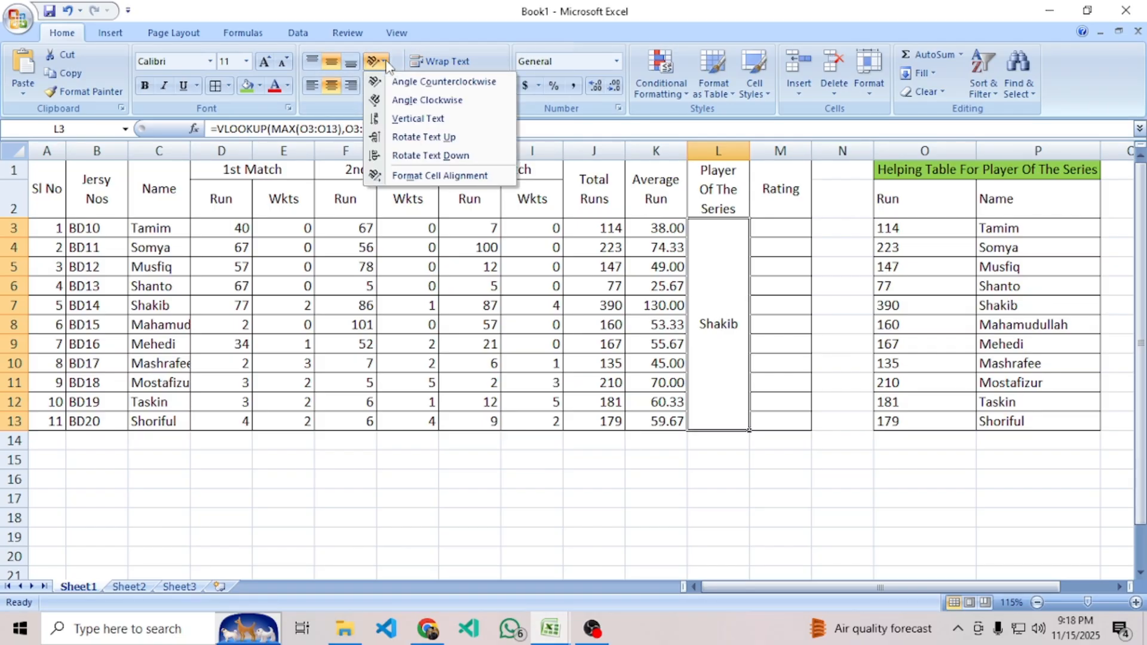
pyautogui.click(386, 62)
pyautogui.click(385, 62)
pyautogui.click(462, 85)
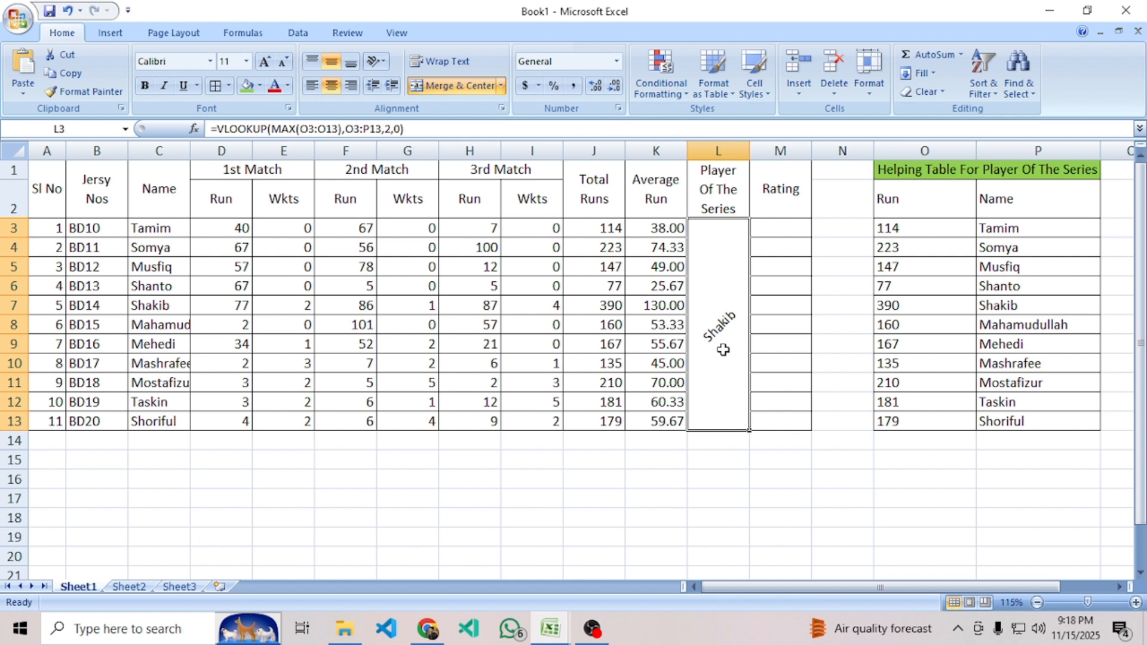
# Make the header rows A1:M2 of the player table bold.
pyautogui.moveTo(789, 181); pyautogui.dragTo(3, 170)
pyautogui.hotkey('ctrl', 'b')
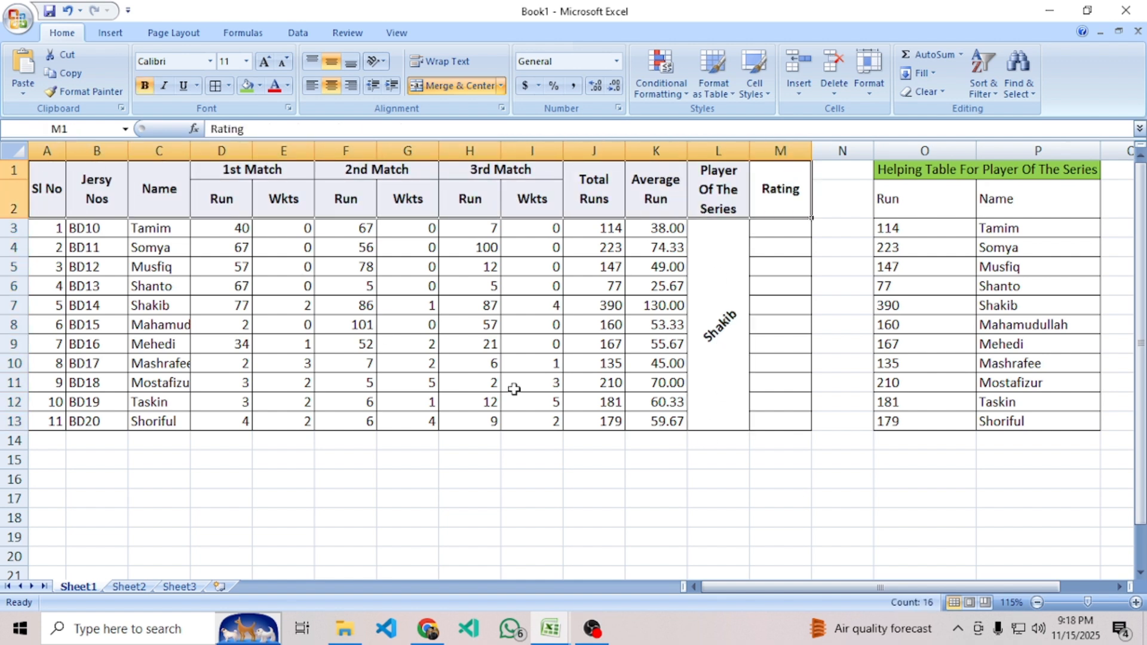
pyautogui.click(723, 530)
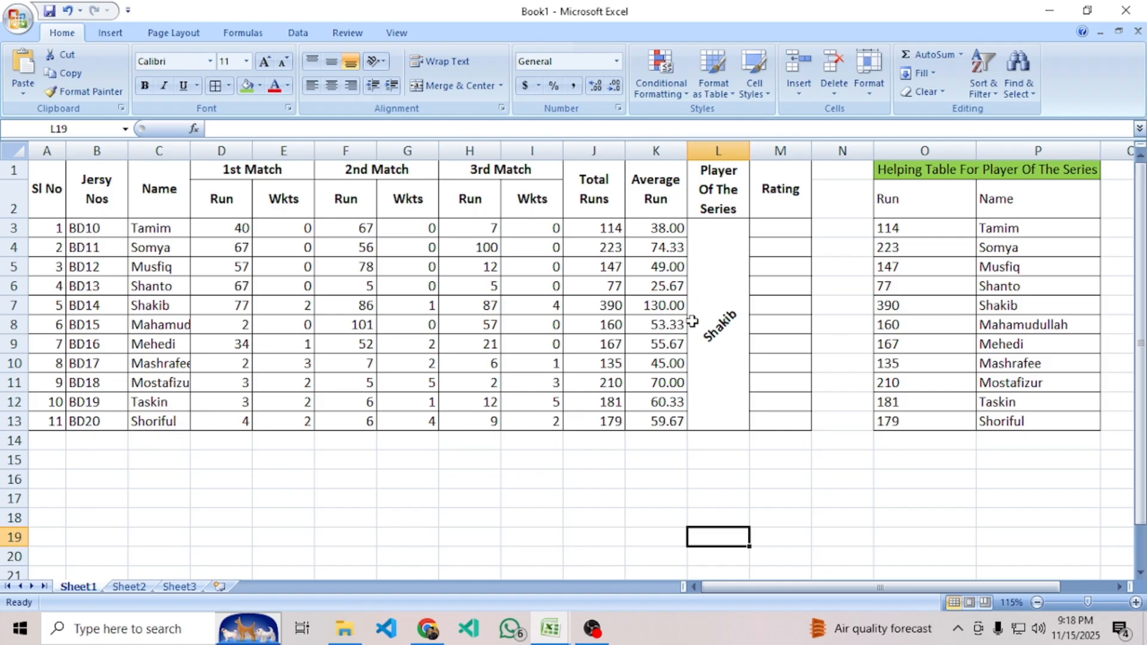
# Switch to the job PDF in Chrome, read the Rating rules based on total runs, and return to the Book1 workbook.
pyautogui.click(781, 231)
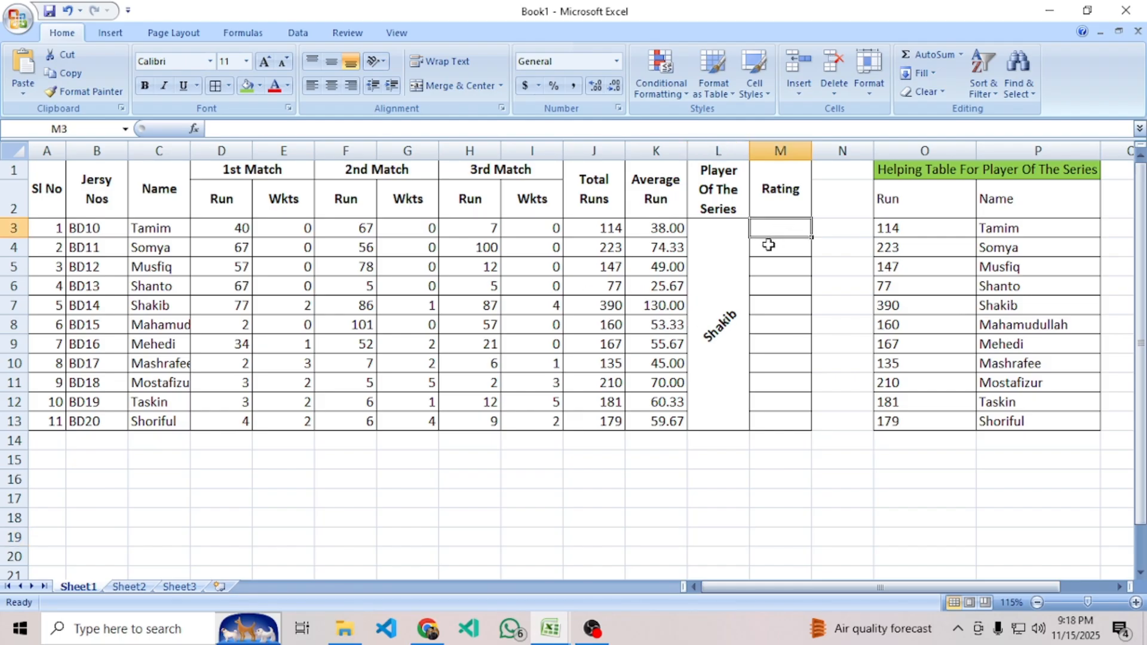
pyautogui.click(435, 633)
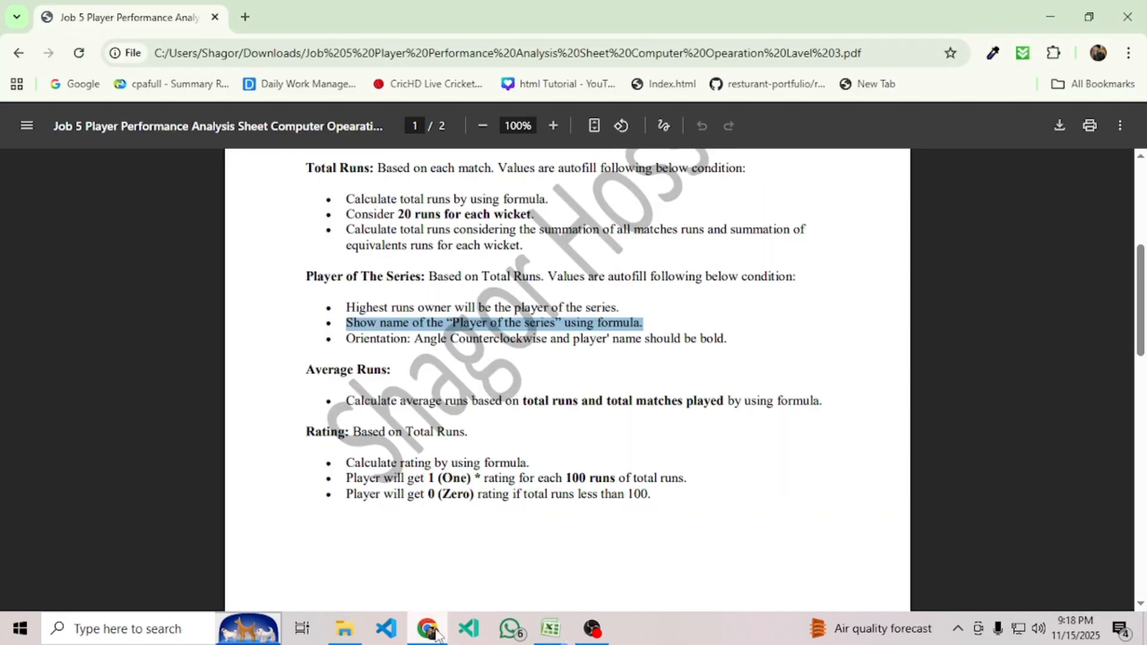
pyautogui.scroll(-3, 522, 475)
pyautogui.scroll(2, 492, 466)
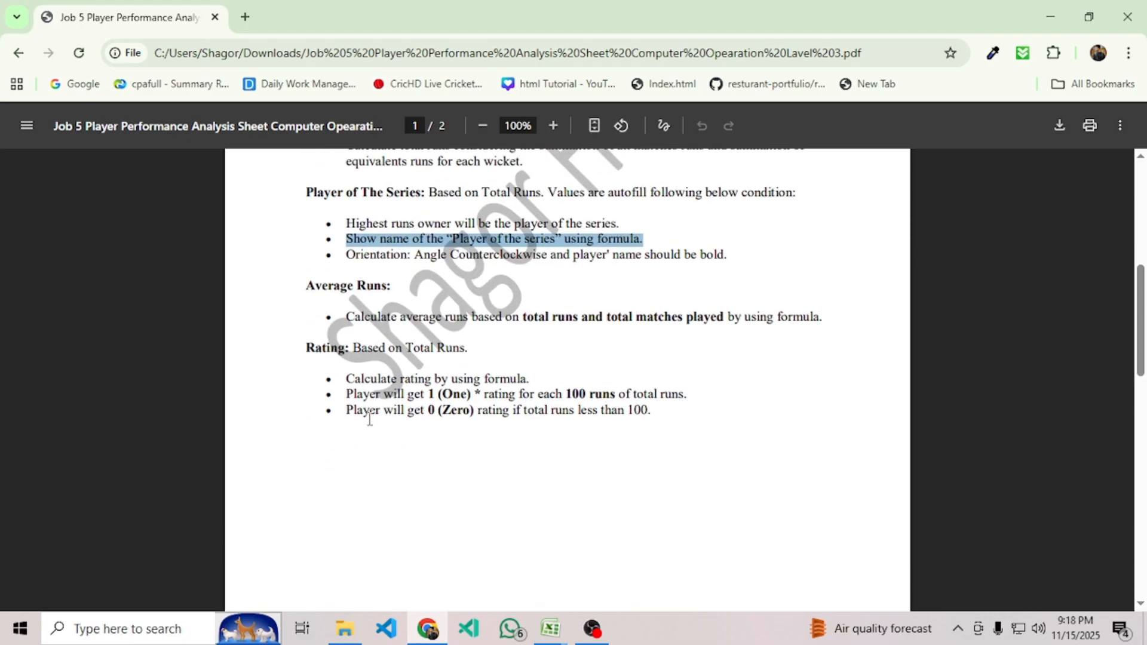
pyautogui.moveTo(348, 379); pyautogui.dragTo(530, 369)
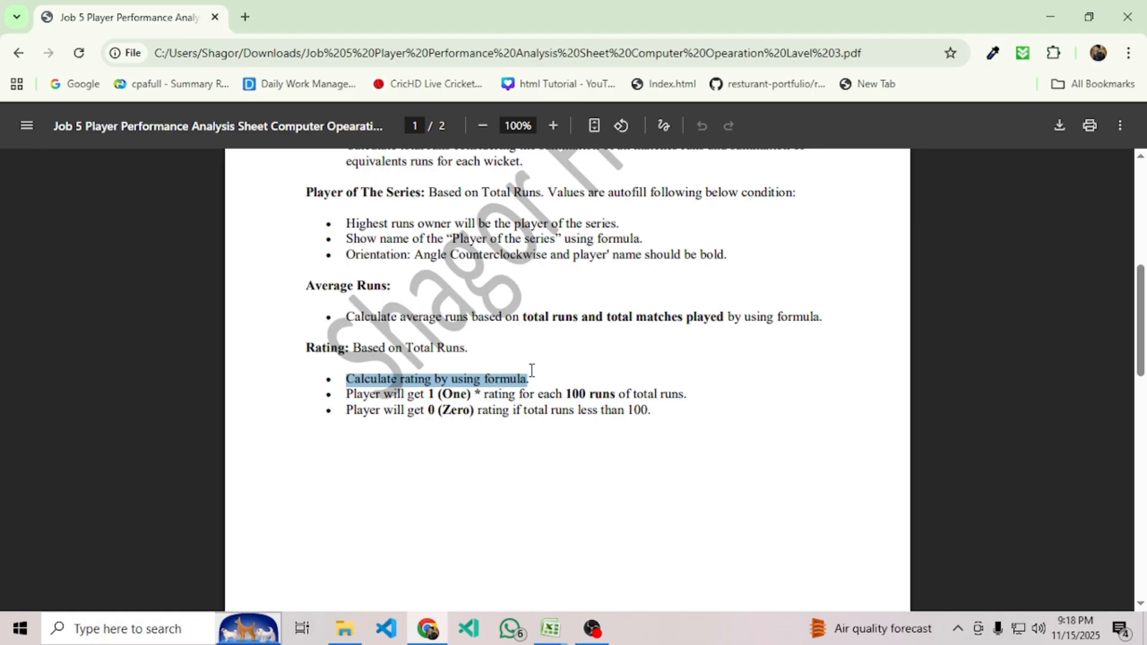
pyautogui.click(490, 426)
pyautogui.moveTo(394, 398); pyautogui.dragTo(698, 396)
pyautogui.click(701, 395)
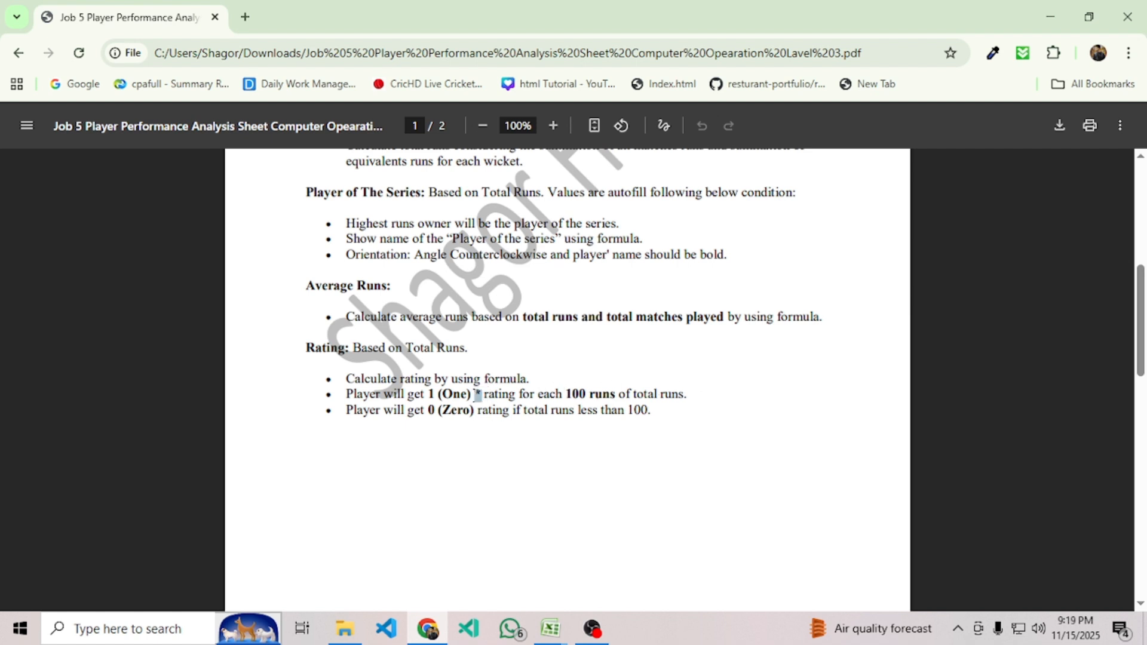
pyautogui.moveTo(481, 394); pyautogui.dragTo(477, 394)
pyautogui.moveTo(364, 410); pyautogui.dragTo(478, 410)
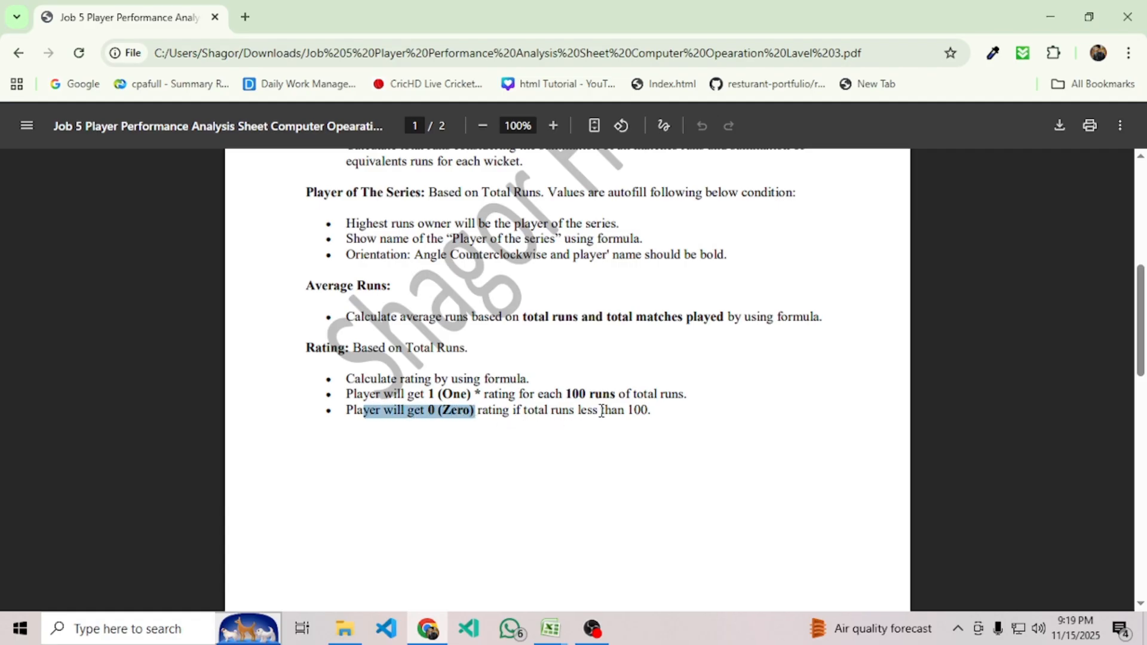
pyautogui.click(662, 410)
pyautogui.moveTo(662, 410); pyautogui.dragTo(572, 412)
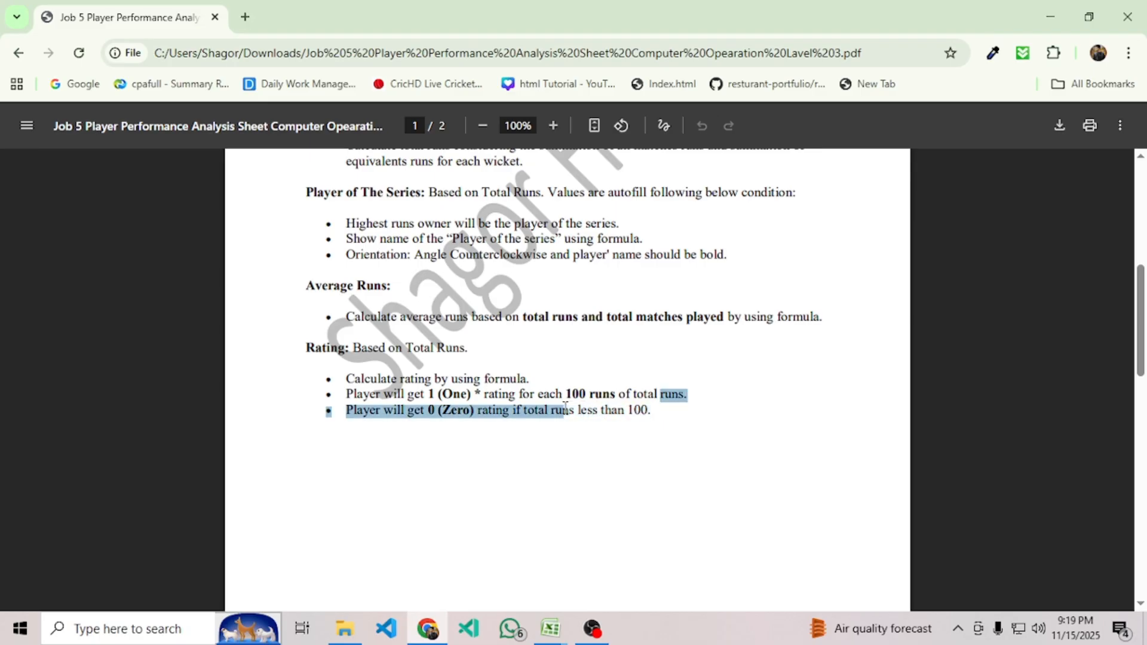
pyautogui.click(649, 411)
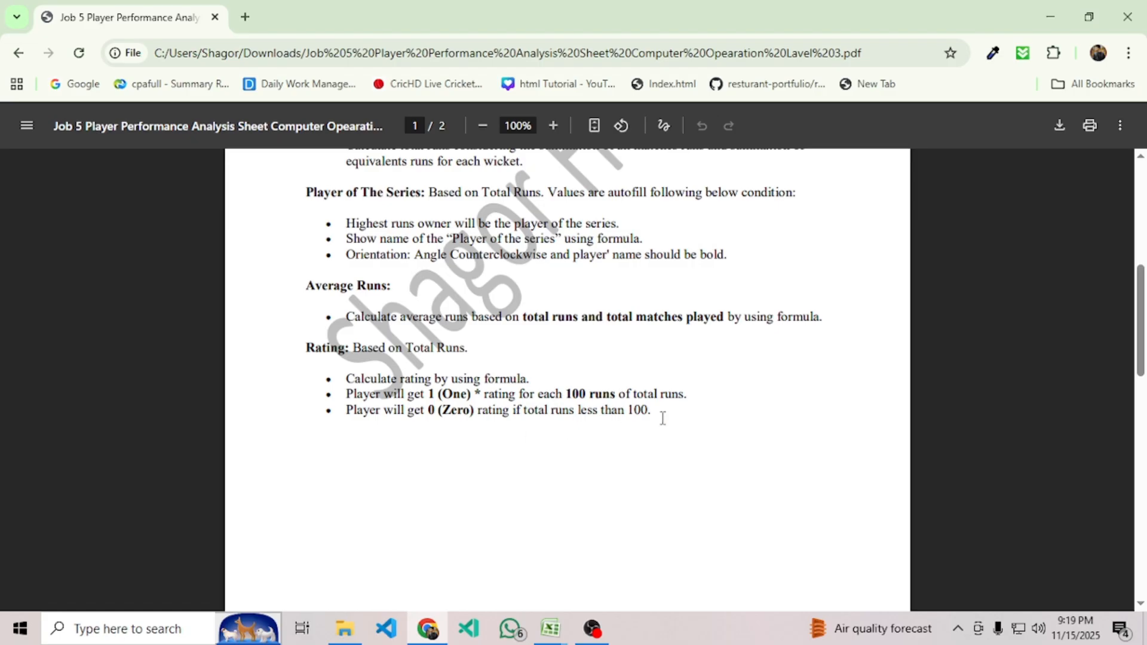
pyautogui.moveTo(659, 412); pyautogui.dragTo(346, 412)
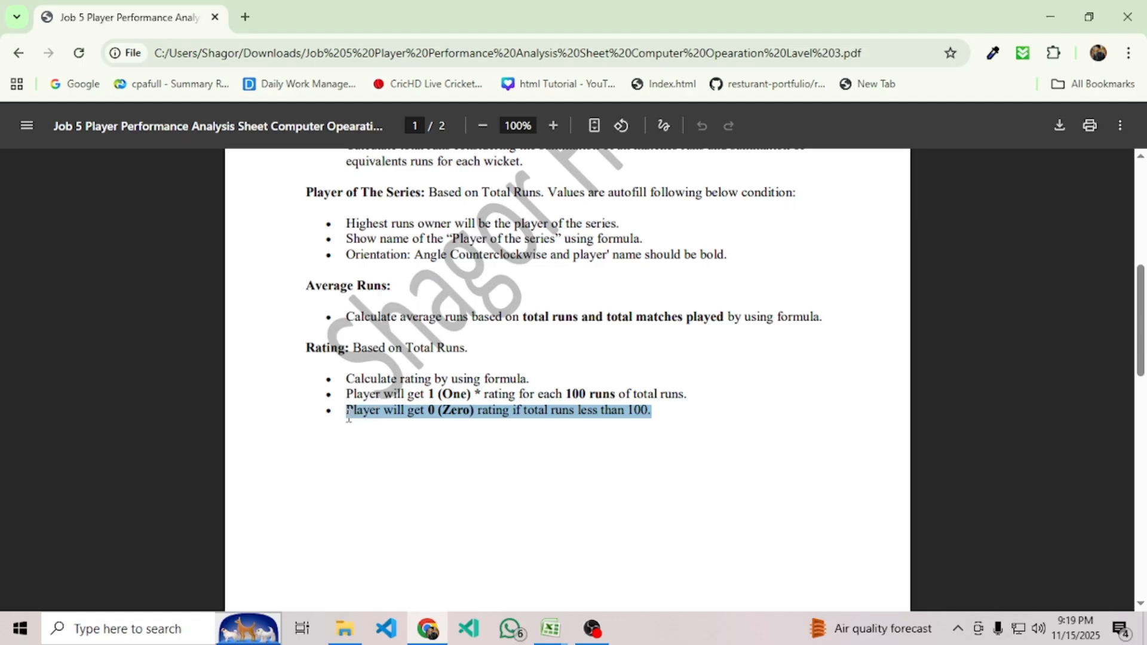
pyautogui.moveTo(687, 395); pyautogui.dragTo(346, 395)
pyautogui.moveTo(550, 627)
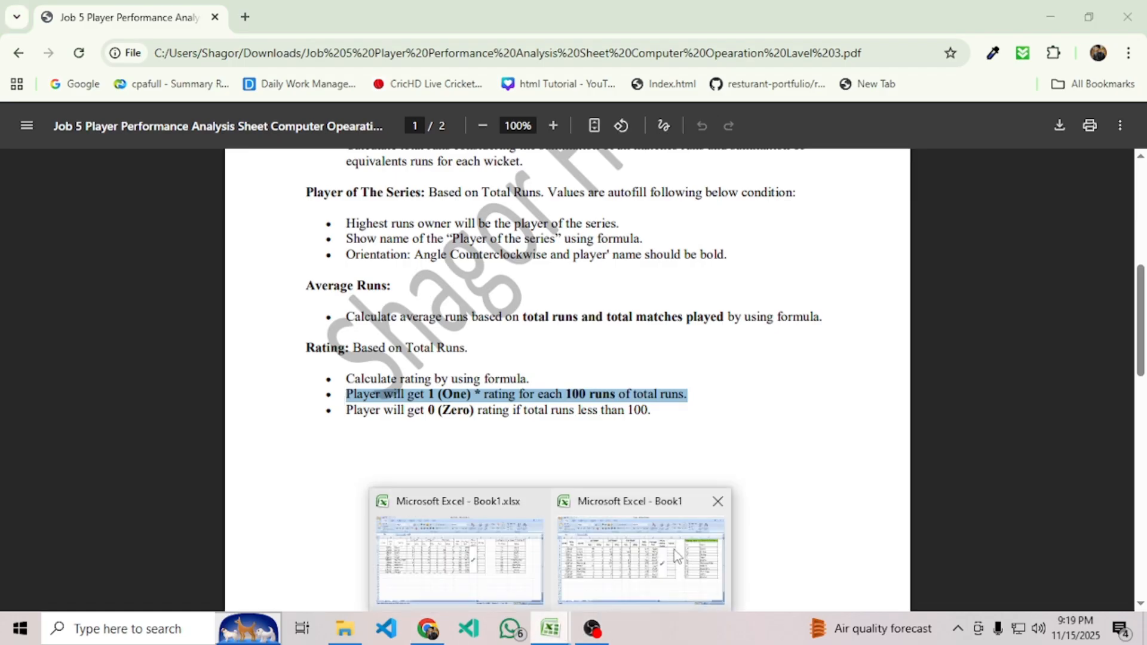
pyautogui.click(657, 561)
pyautogui.click(881, 343)
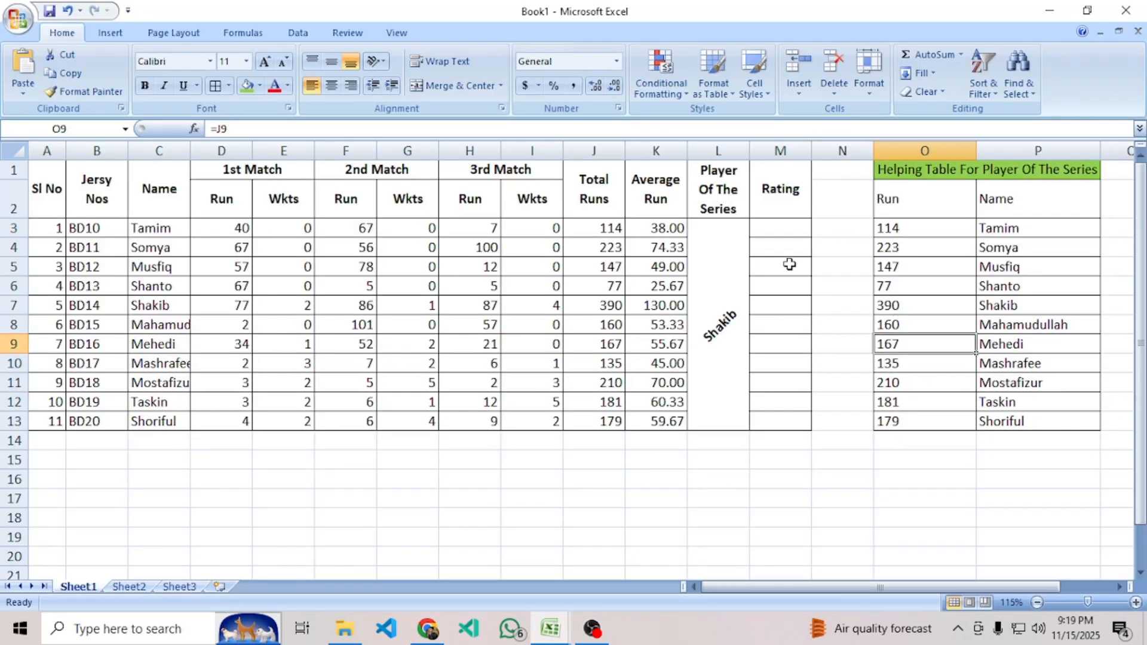
pyautogui.click(790, 226)
pyautogui.write('=')
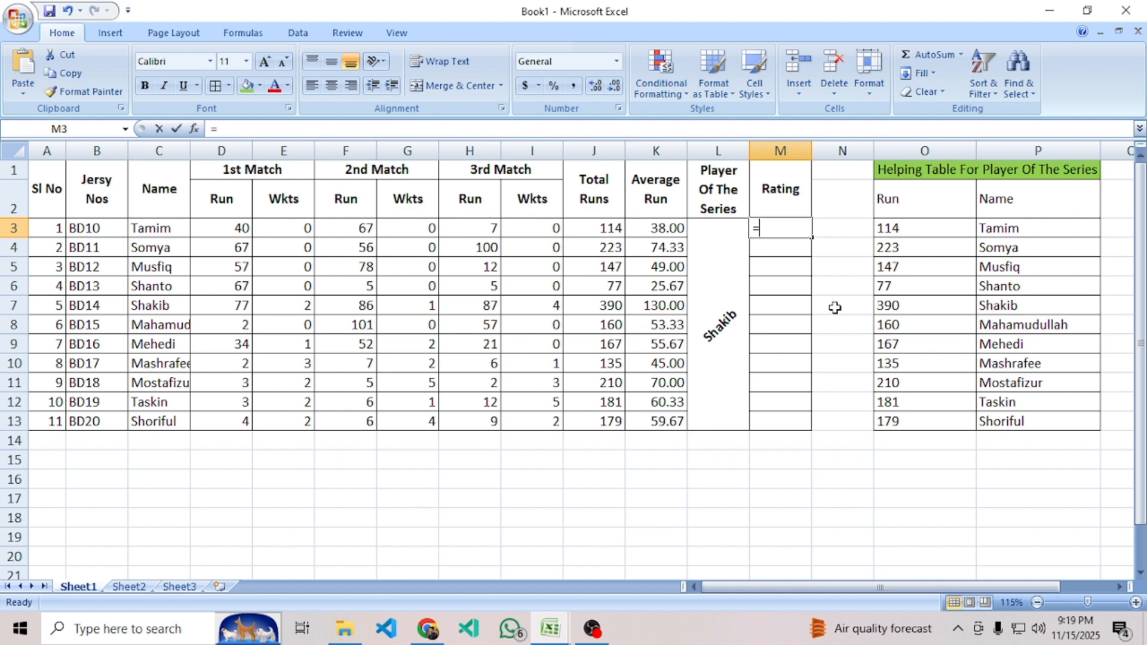
pyautogui.press('BackSpace')
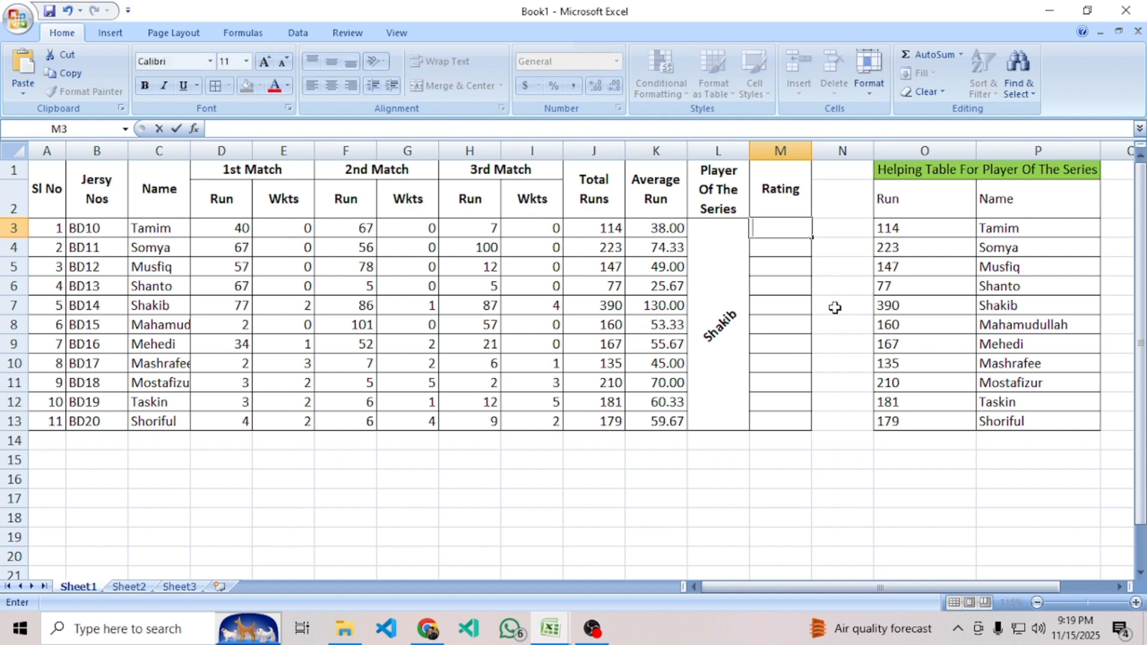
pyautogui.click(594, 478)
# Enter the test formula =REPT("*",5) in empty cell I16 below the table.
pyautogui.scroll(2, 368, 481)
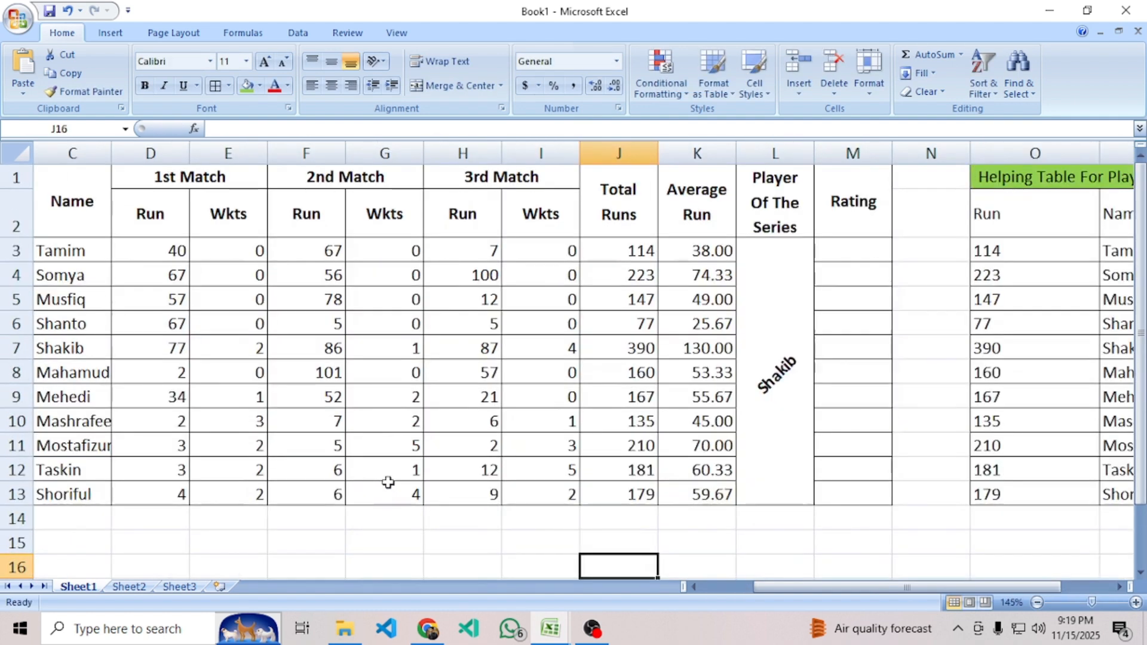
pyautogui.scroll(-4, 389, 481)
pyautogui.scroll(1, 484, 471)
pyautogui.click(551, 330)
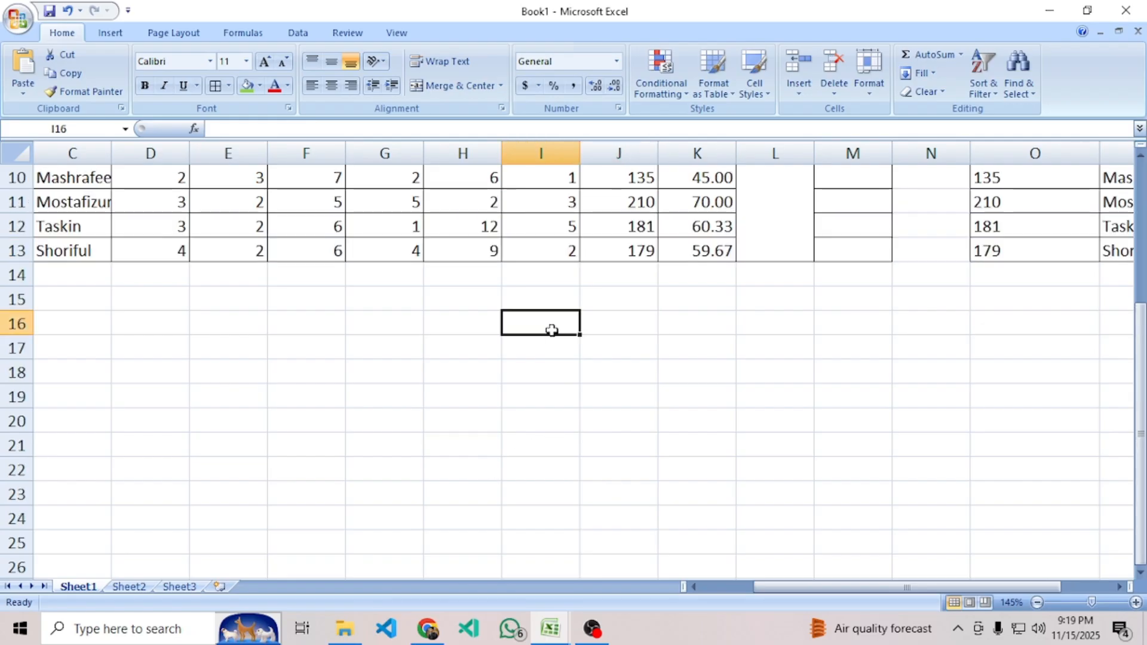
pyautogui.write('=rp')
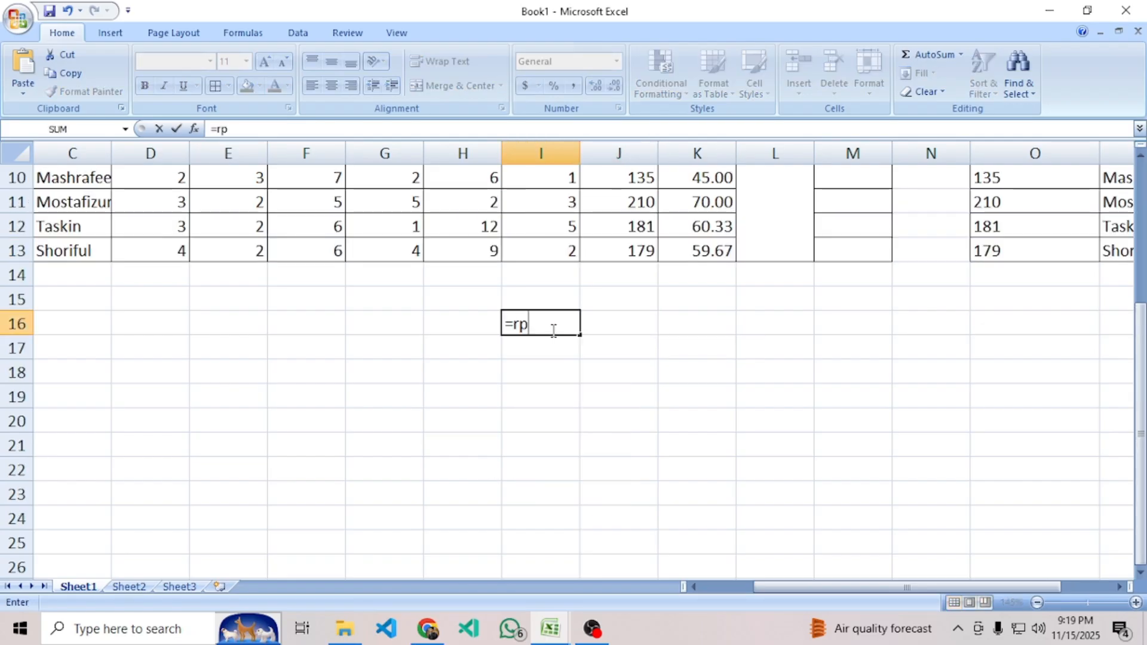
pyautogui.press('BackSpace')
pyautogui.write('ept')
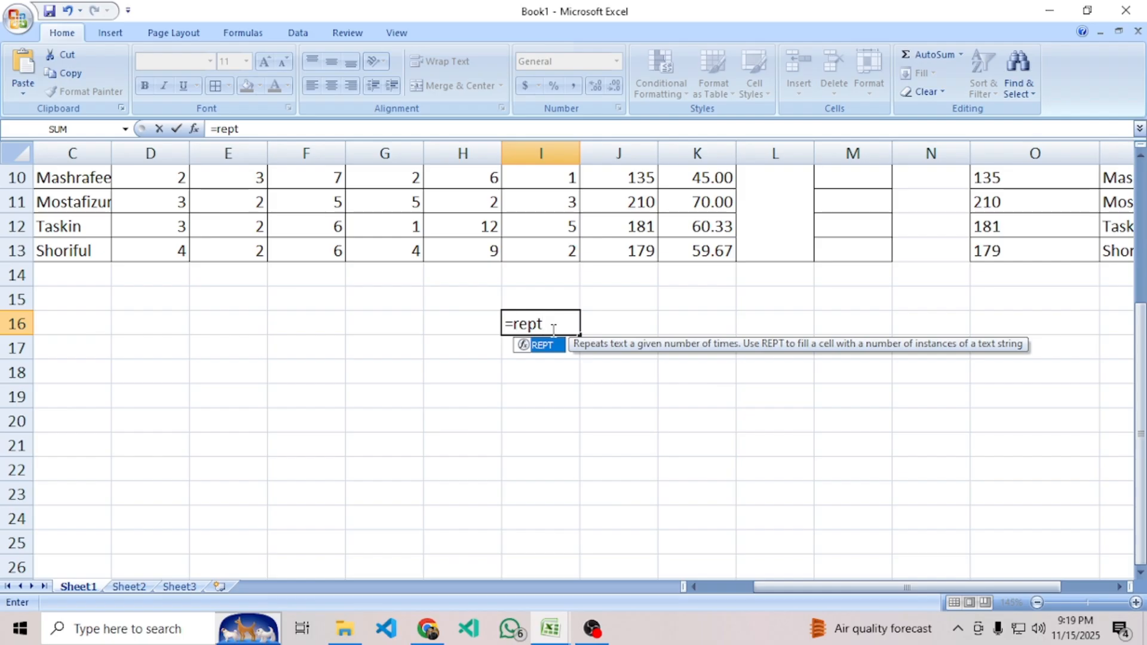
pyautogui.write('(')
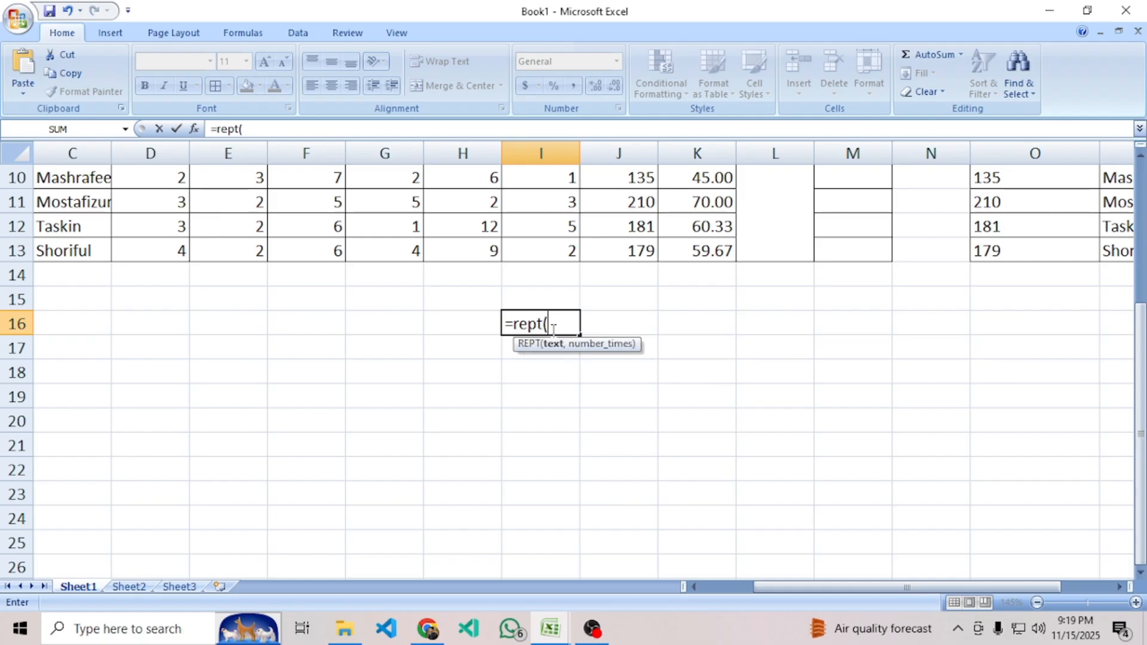
pyautogui.write('"*"')
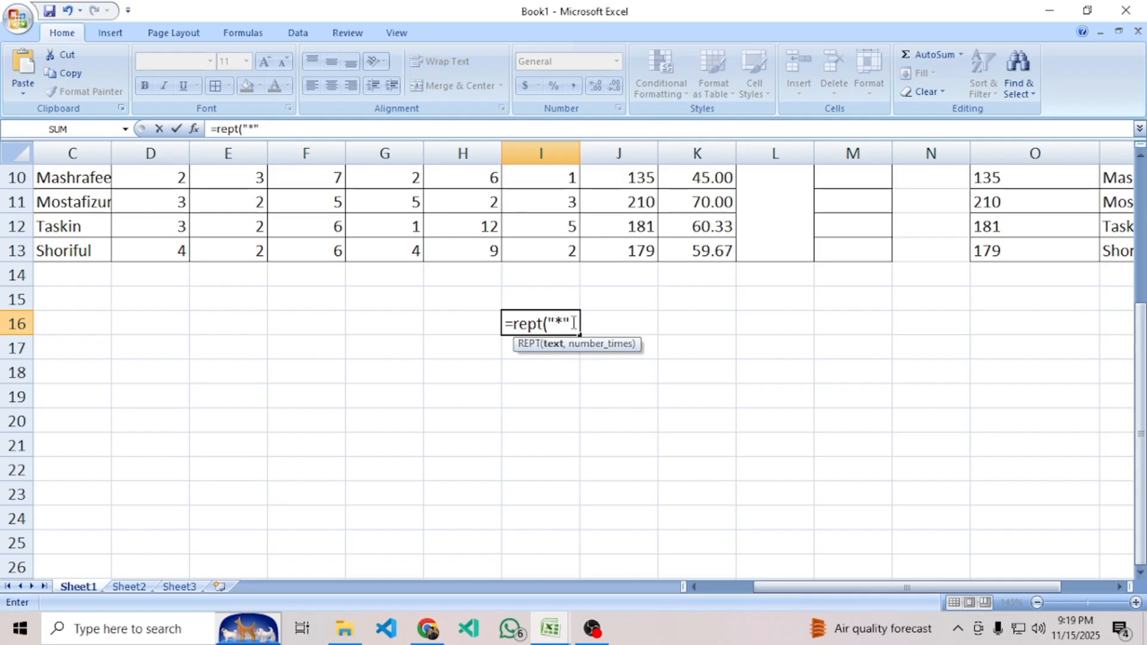
pyautogui.moveTo(573, 323); pyautogui.dragTo(549, 323)
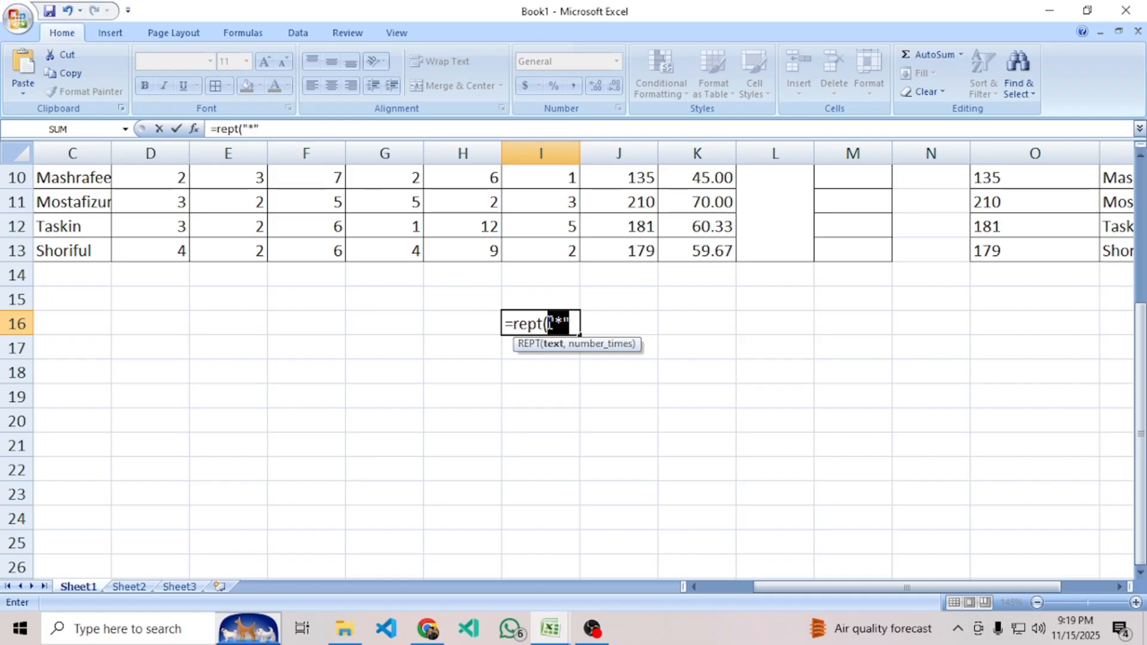
pyautogui.click(571, 323)
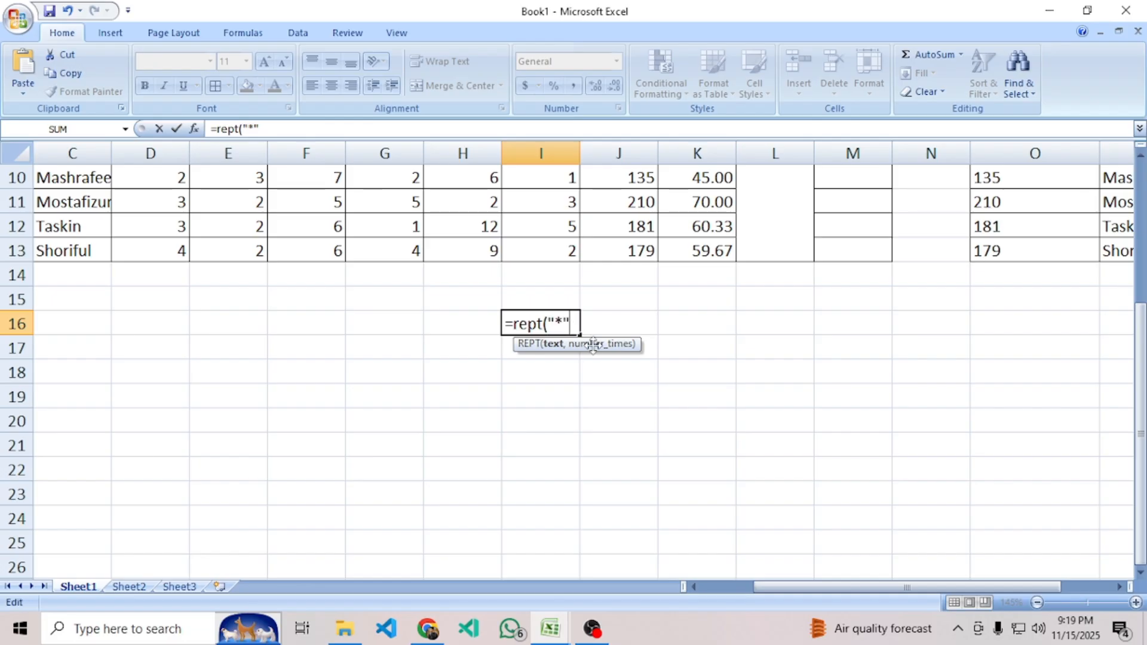
pyautogui.write(',')
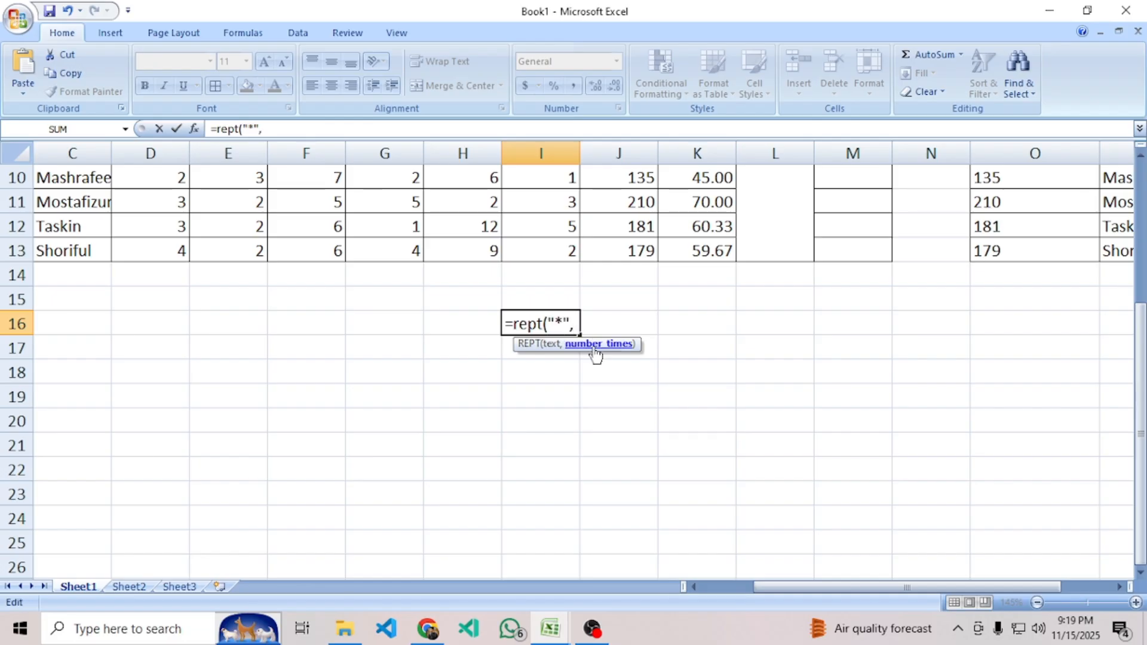
pyautogui.write('5)')
pyautogui.press('Return')
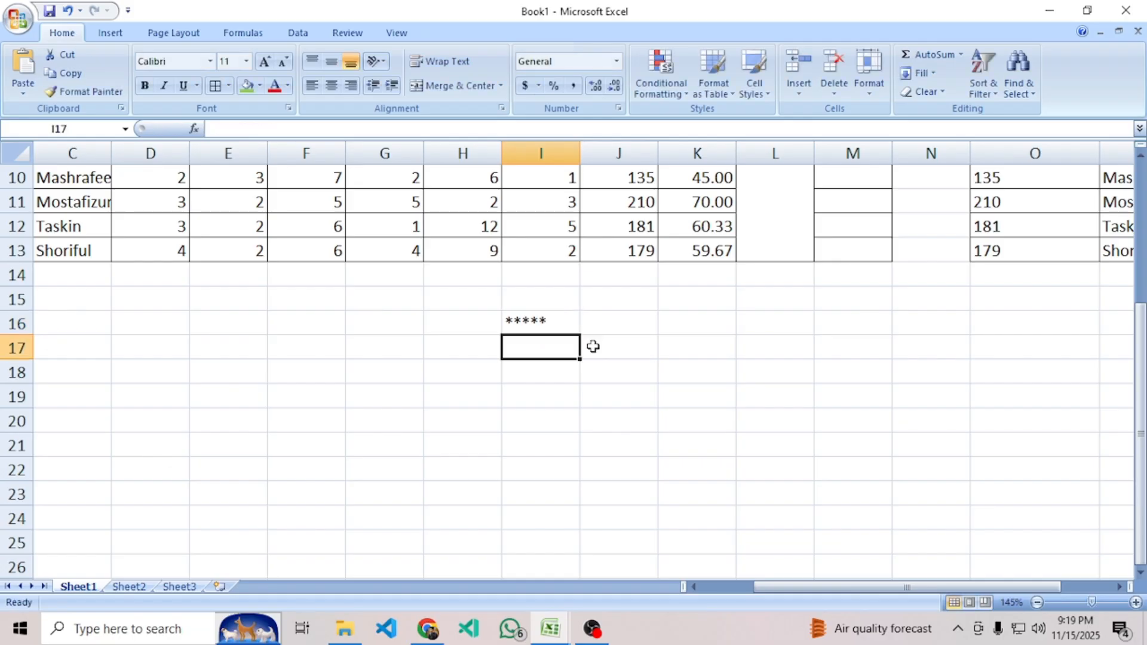
# Change the repeat count of the REPT formula in I16 to 1.
pyautogui.doubleClick(513, 322)
pyautogui.click(588, 324)
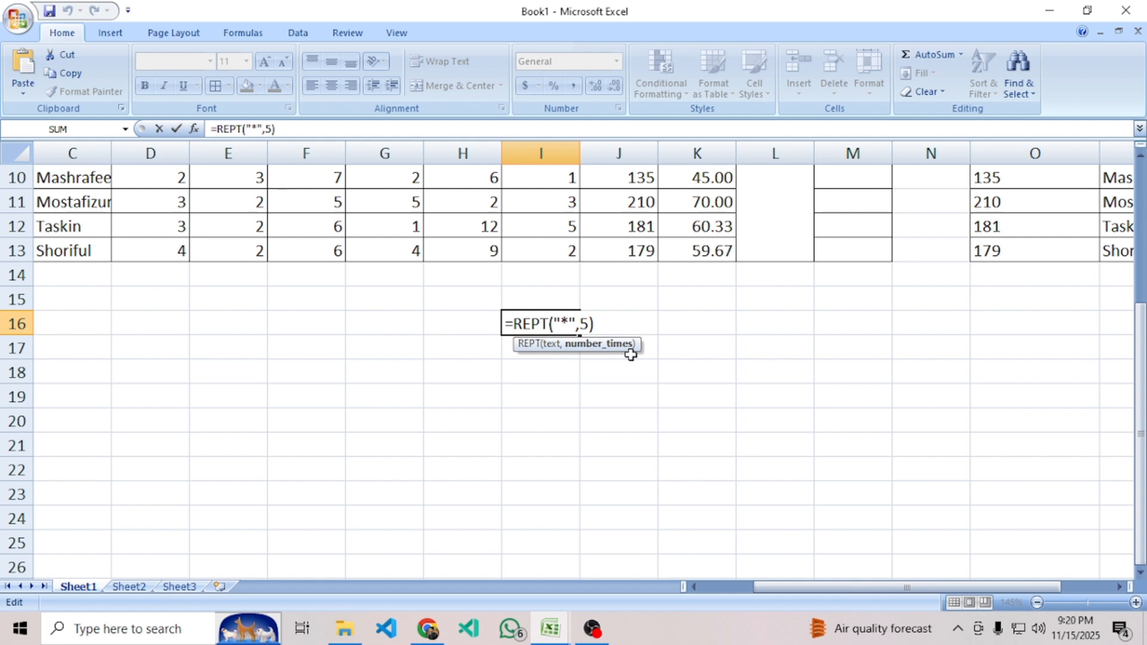
pyautogui.press('BackSpace')
pyautogui.write('1')
pyautogui.press('Return')
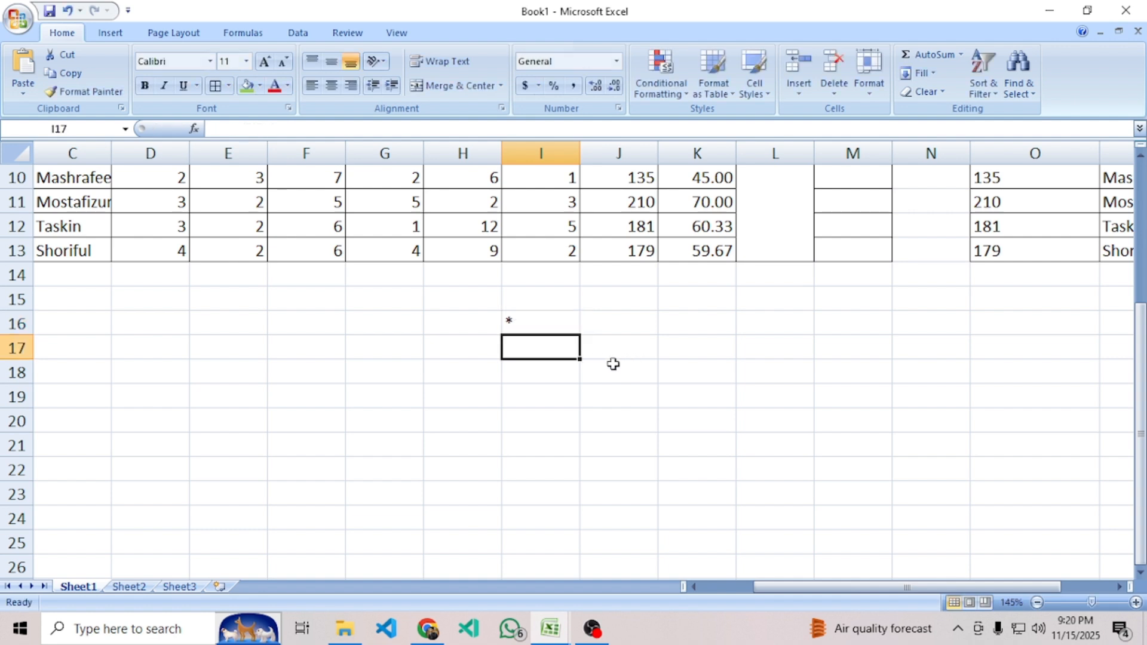
# Set the repeat count of the REPT formula in I16 to 3.
pyautogui.click(531, 321)
pyautogui.doubleClick(531, 322)
pyautogui.click(586, 326)
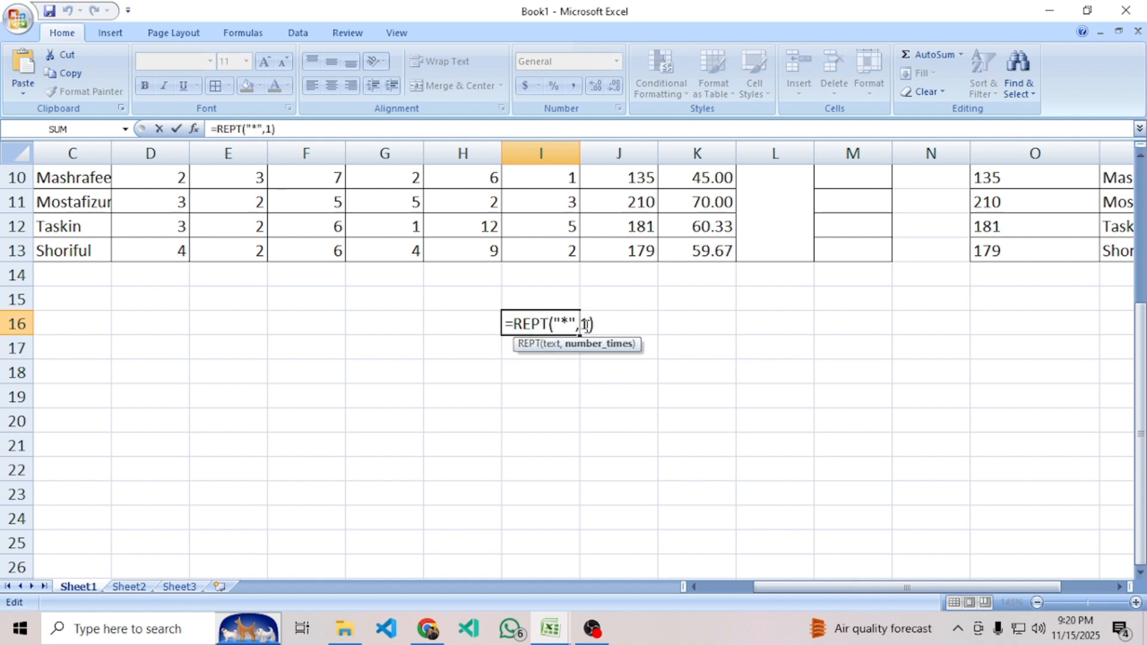
pyautogui.press('BackSpace')
pyautogui.write('3')
pyautogui.press('Return')
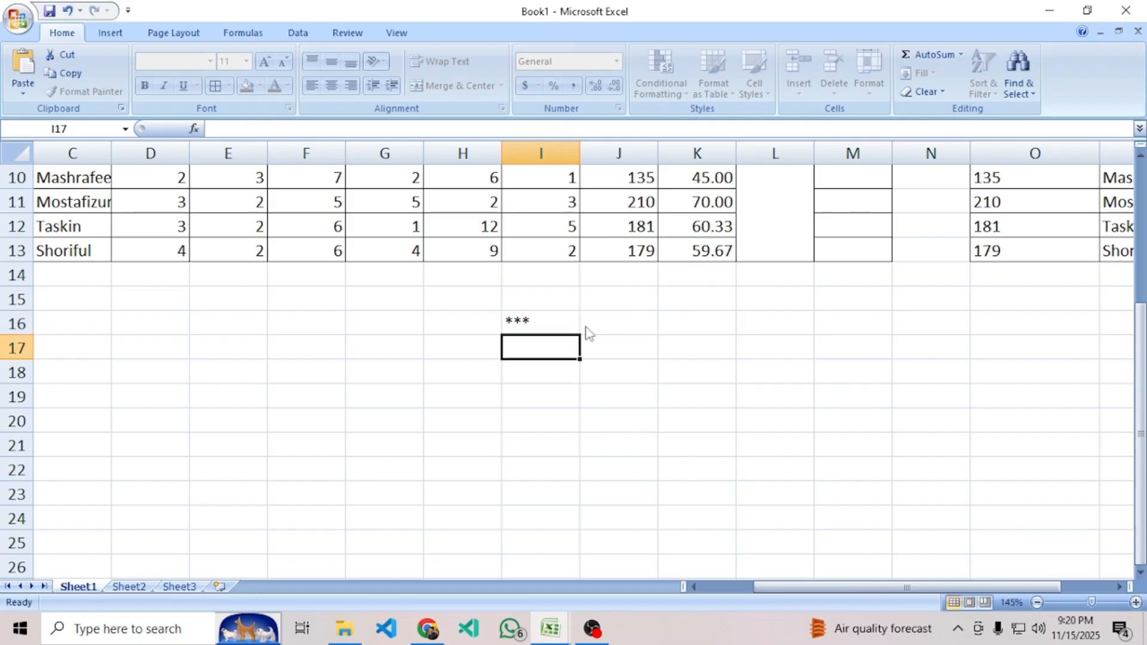
# Review the text and repeat-count arguments of the REPT formula in I16, leaving it as is.
pyautogui.click(543, 325)
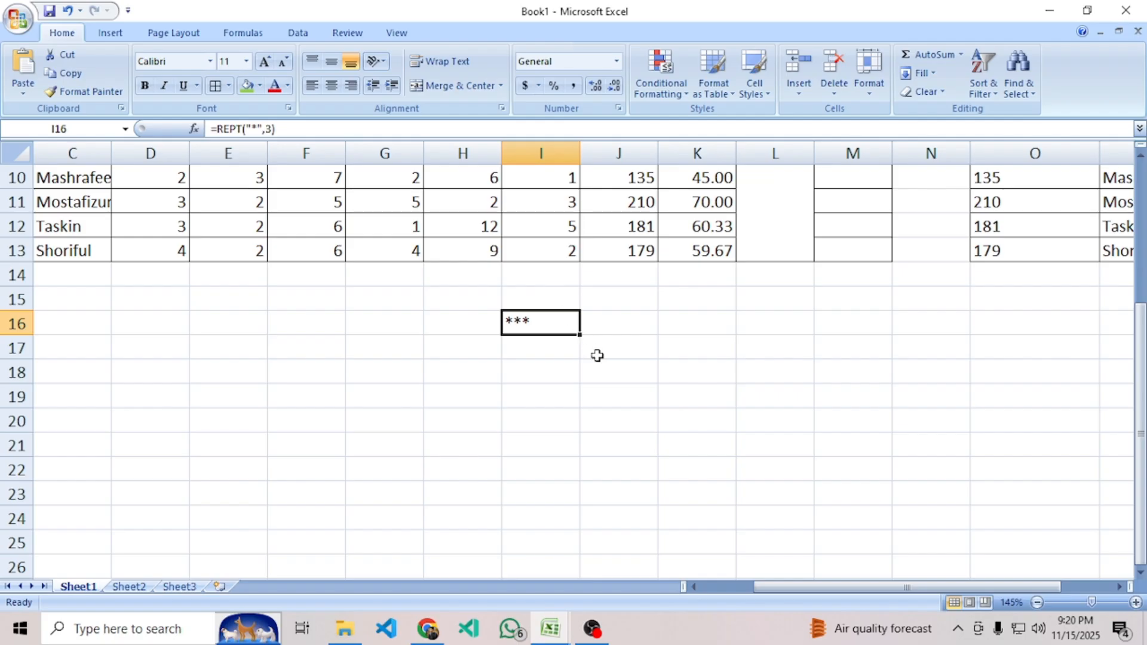
pyautogui.doubleClick(529, 325)
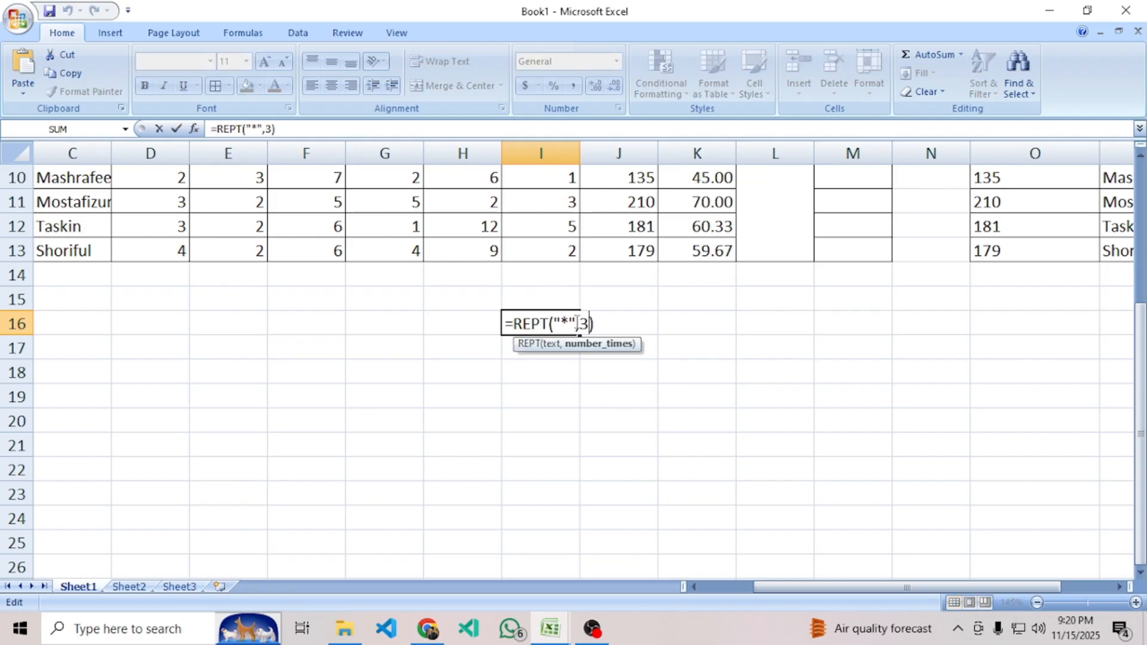
pyautogui.moveTo(576, 325); pyautogui.dragTo(556, 324)
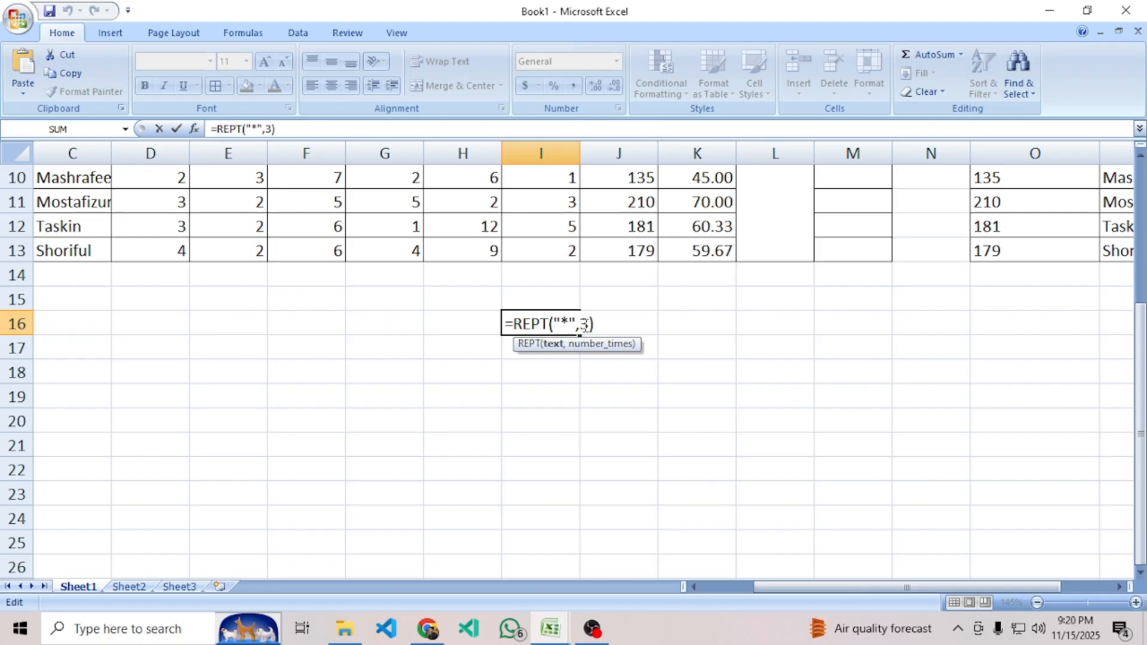
pyautogui.doubleClick(584, 324)
pyautogui.click(610, 327)
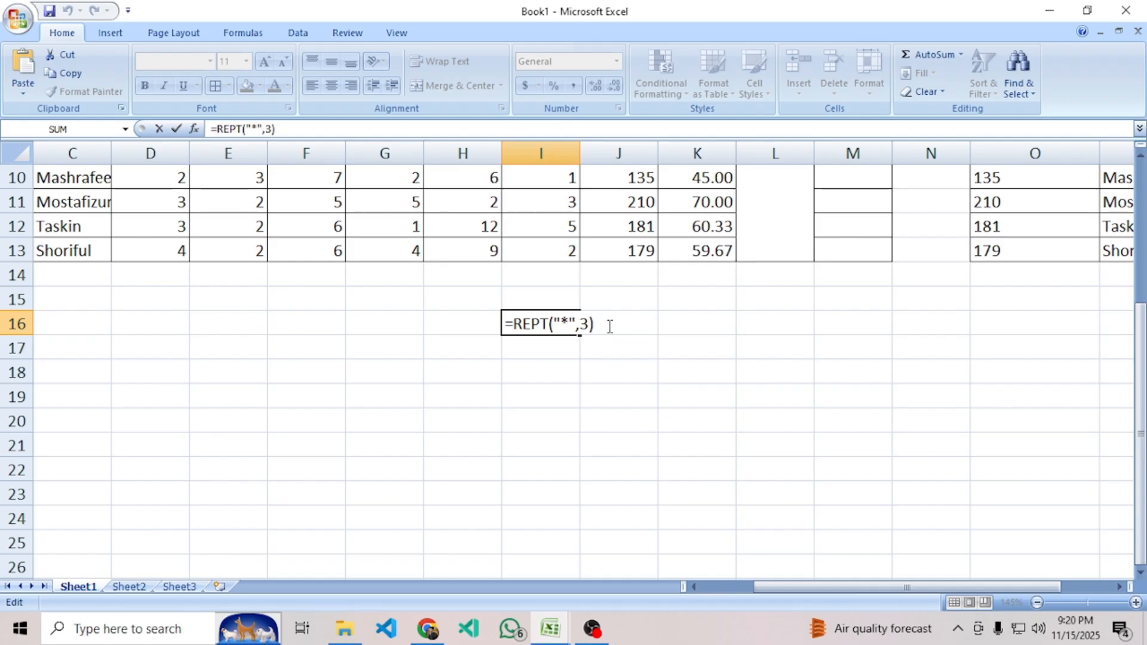
pyautogui.press('Return')
pyautogui.click(576, 324)
# Enter the test formula =INT(4.57) in empty cell J16, beside the REPT test.
pyautogui.click(616, 325)
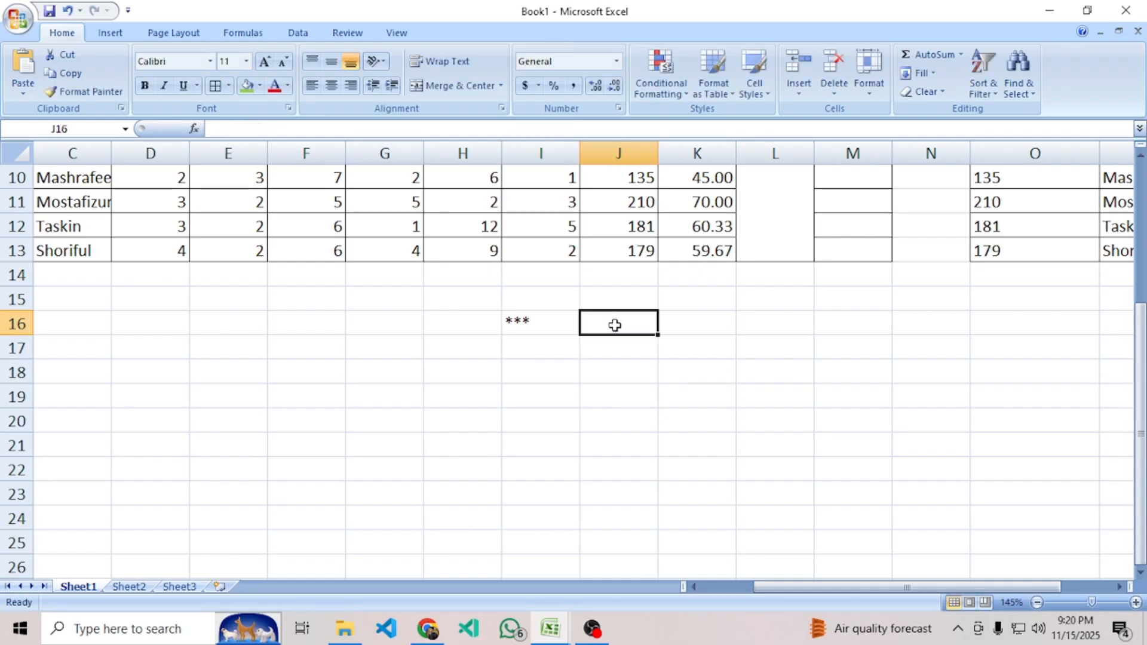
pyautogui.write('=i')
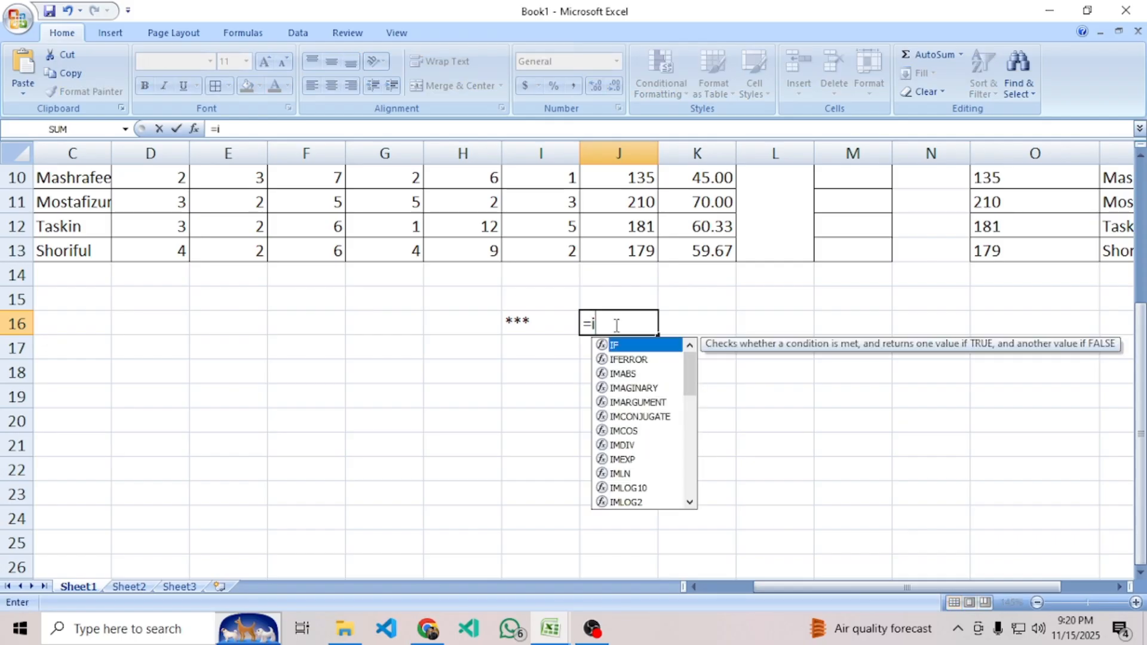
pyautogui.write('nt')
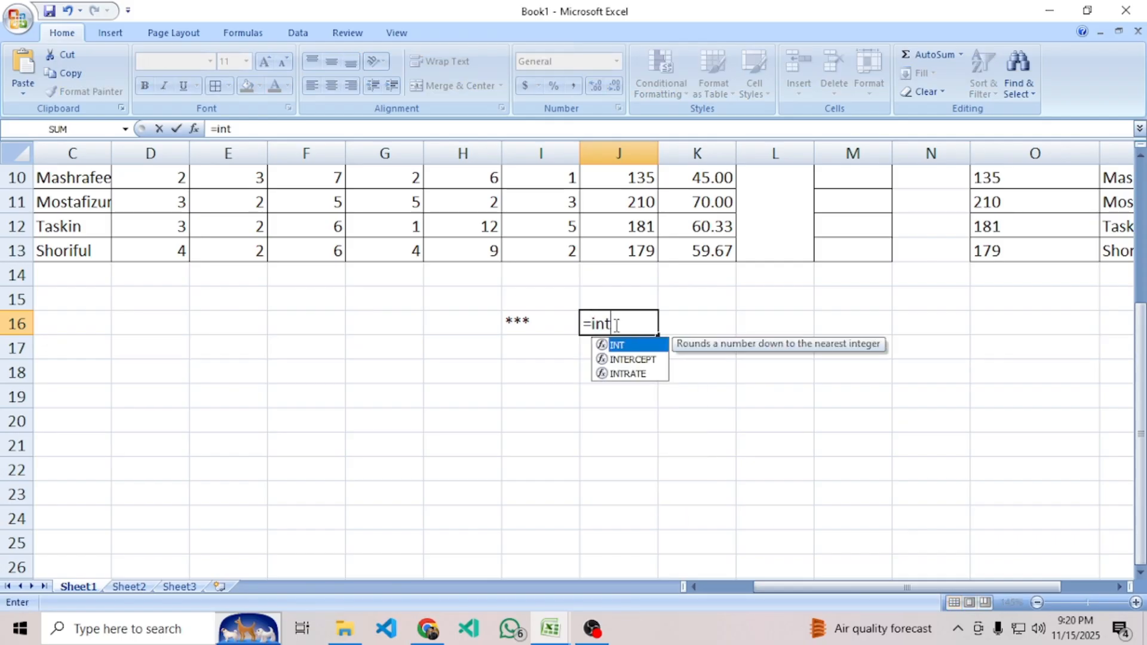
pyautogui.write('(')
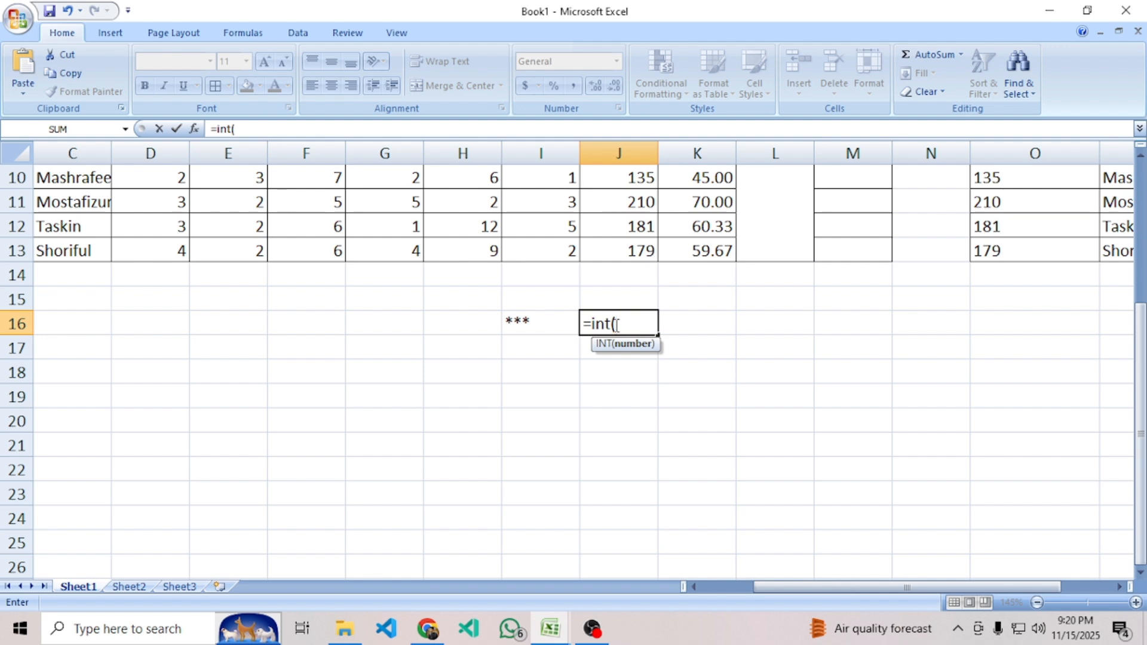
pyautogui.write('4.57)')
pyautogui.press('Return')
# Examine the INT formula in J16 and select both test cells, I16 and J16.
pyautogui.click(615, 324)
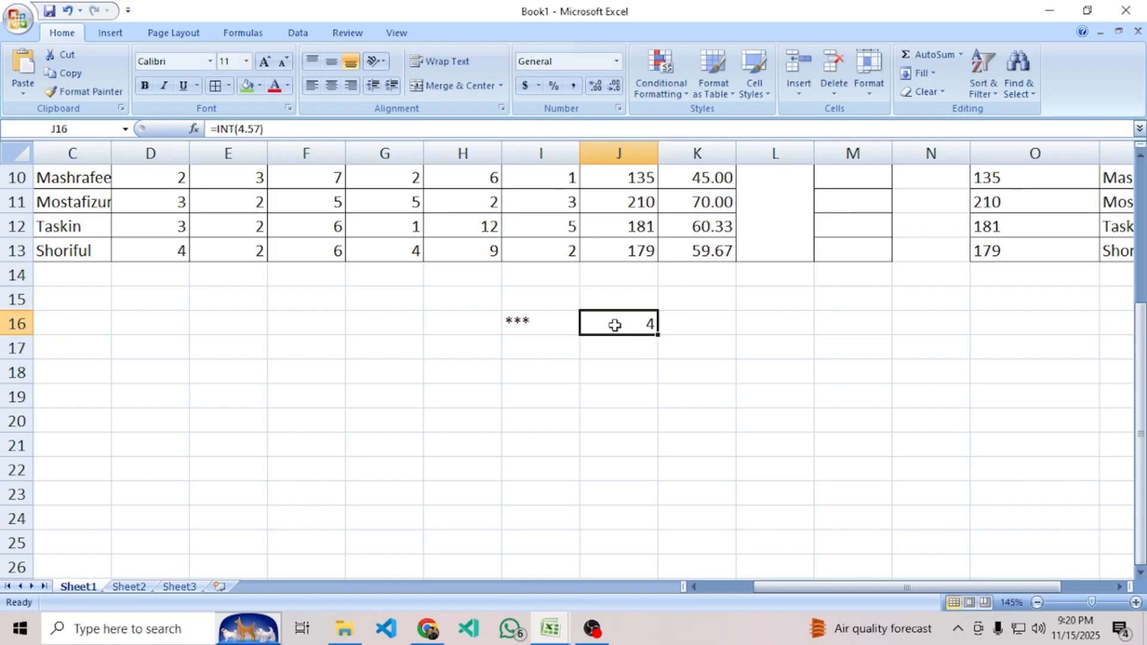
pyautogui.doubleClick(615, 324)
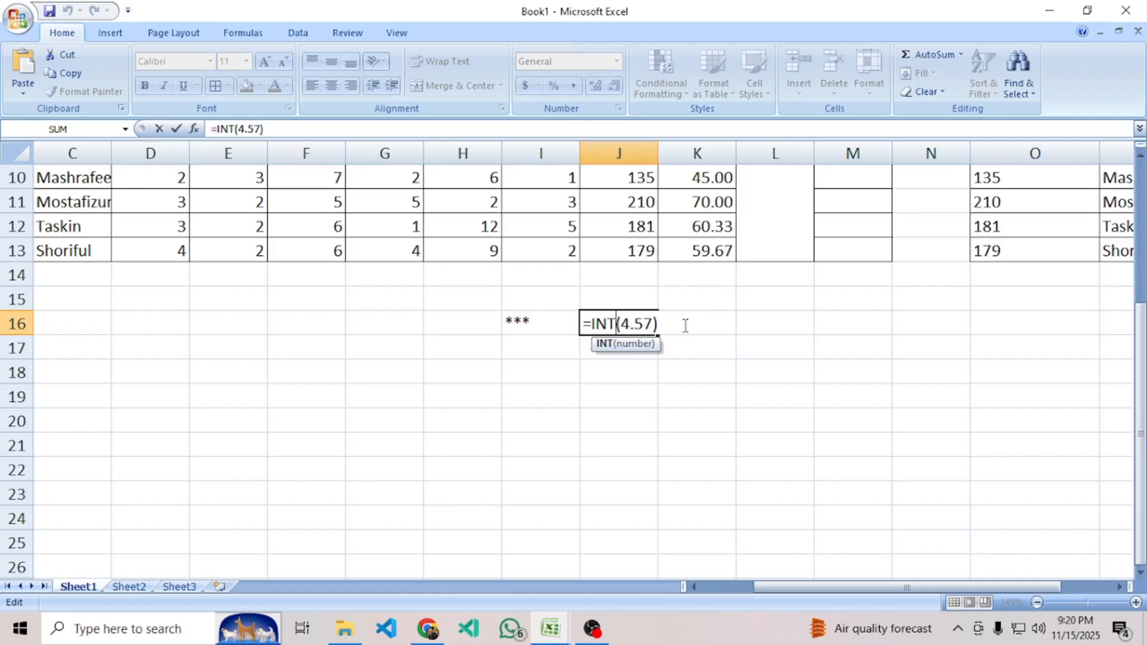
pyautogui.moveTo(657, 326); pyautogui.dragTo(585, 325)
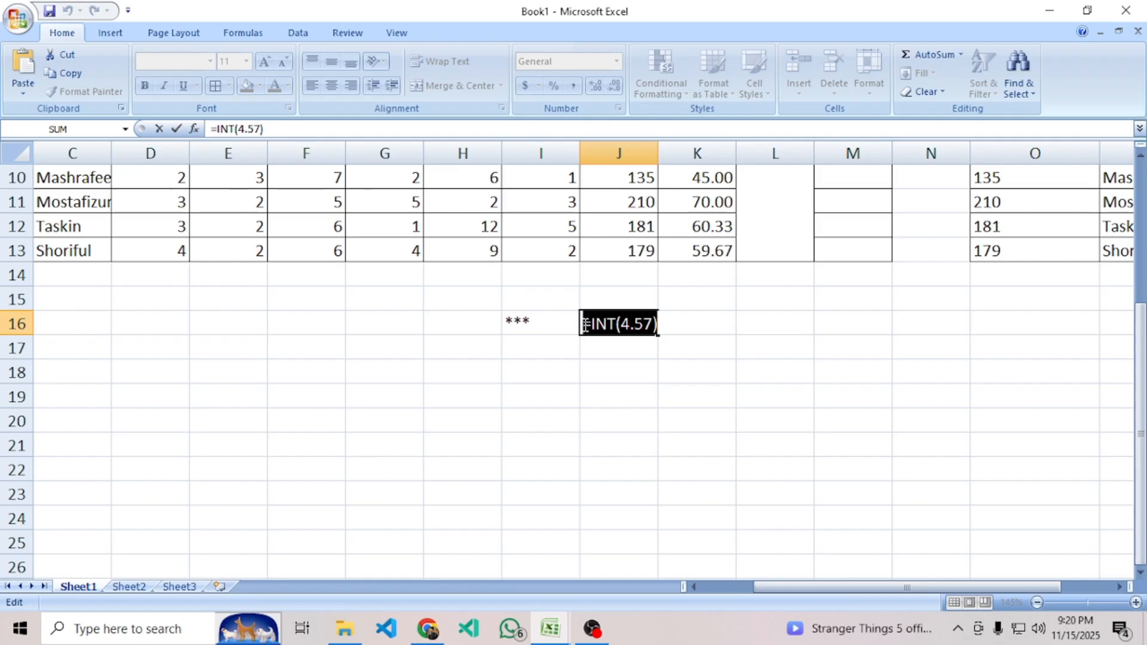
pyautogui.click(660, 325)
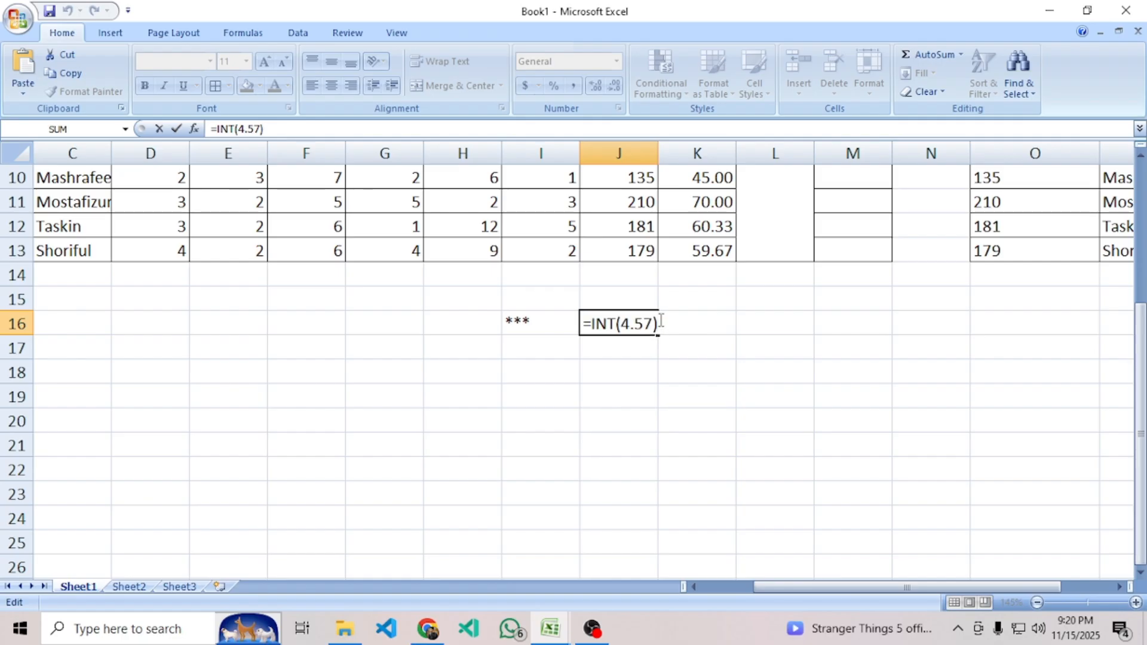
pyautogui.press('Return')
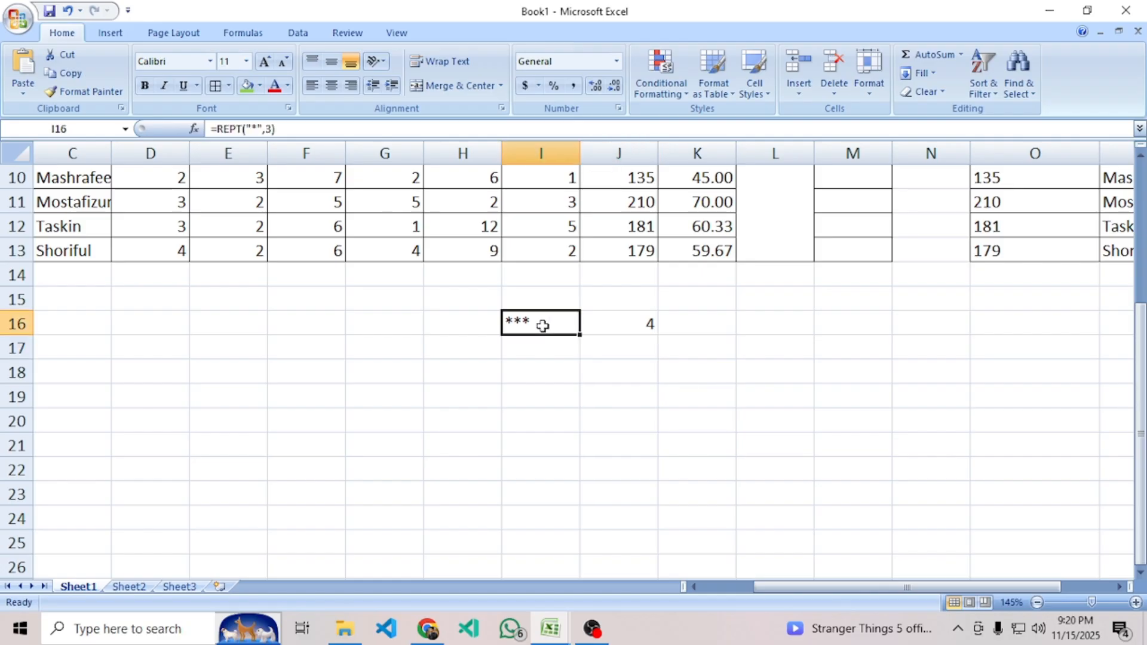
pyautogui.moveTo(540, 325); pyautogui.dragTo(625, 322)
# Start the first player's Rating formula in M3 with =IF(J3<100,0, so totals under 100 runs give 0.
pyautogui.scroll(2, 789, 425)
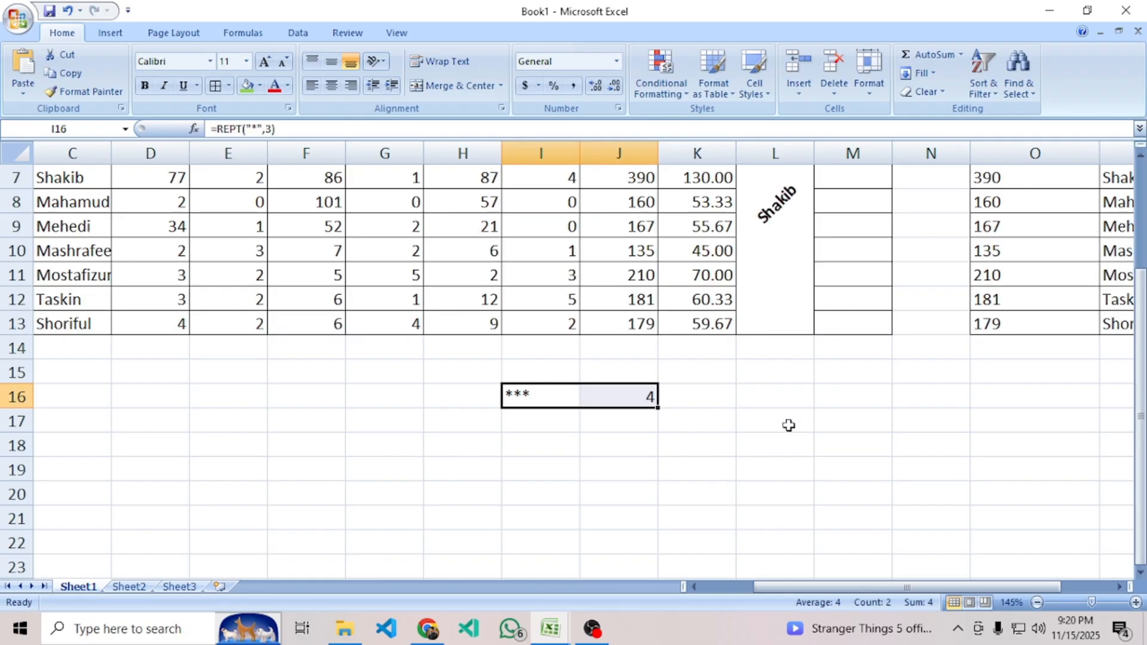
pyautogui.scroll(1, 765, 436)
pyautogui.keyDown('ctrl'); pyautogui.scroll(-1, 765, 436); pyautogui.keyUp('ctrl')
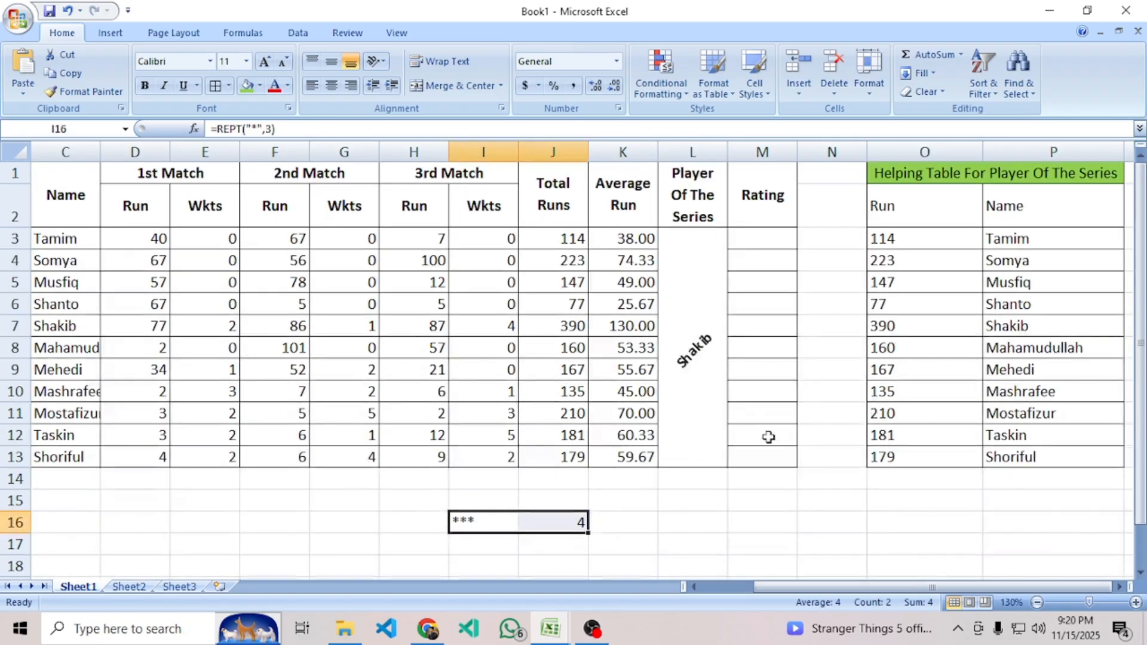
pyautogui.click(771, 235)
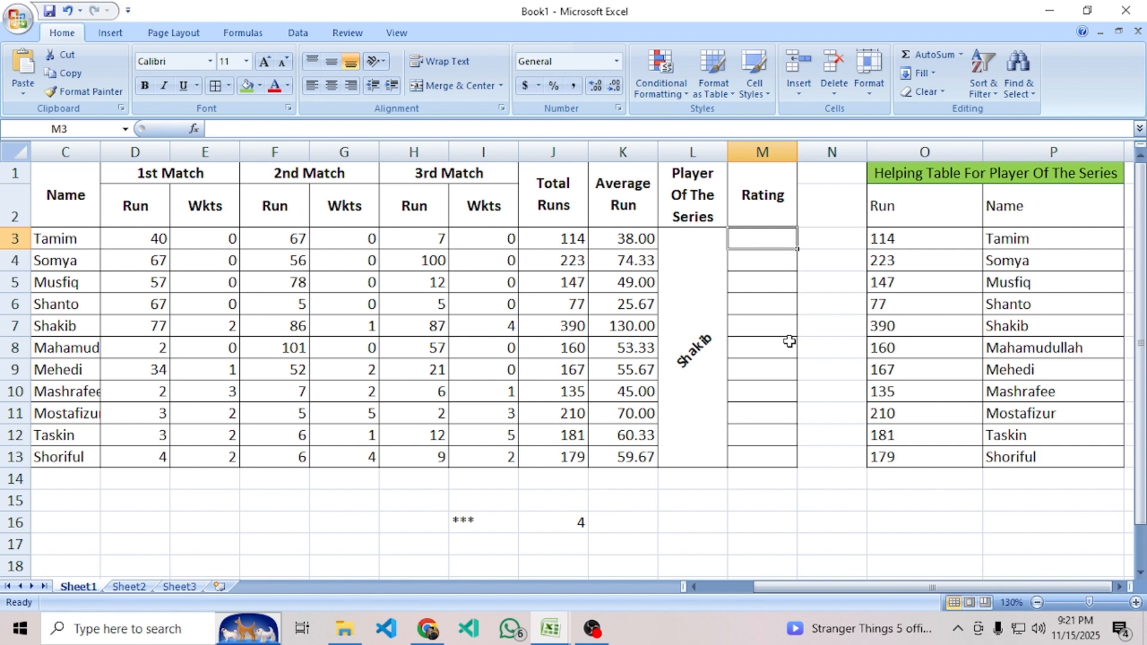
pyautogui.write('=')
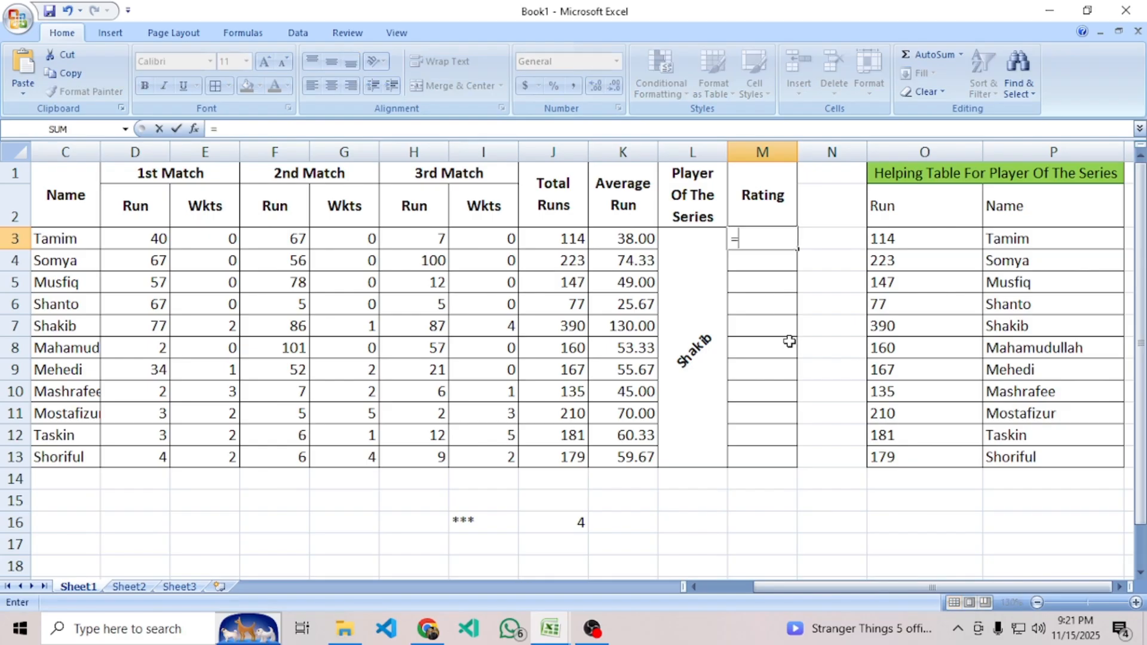
pyautogui.write('if(')
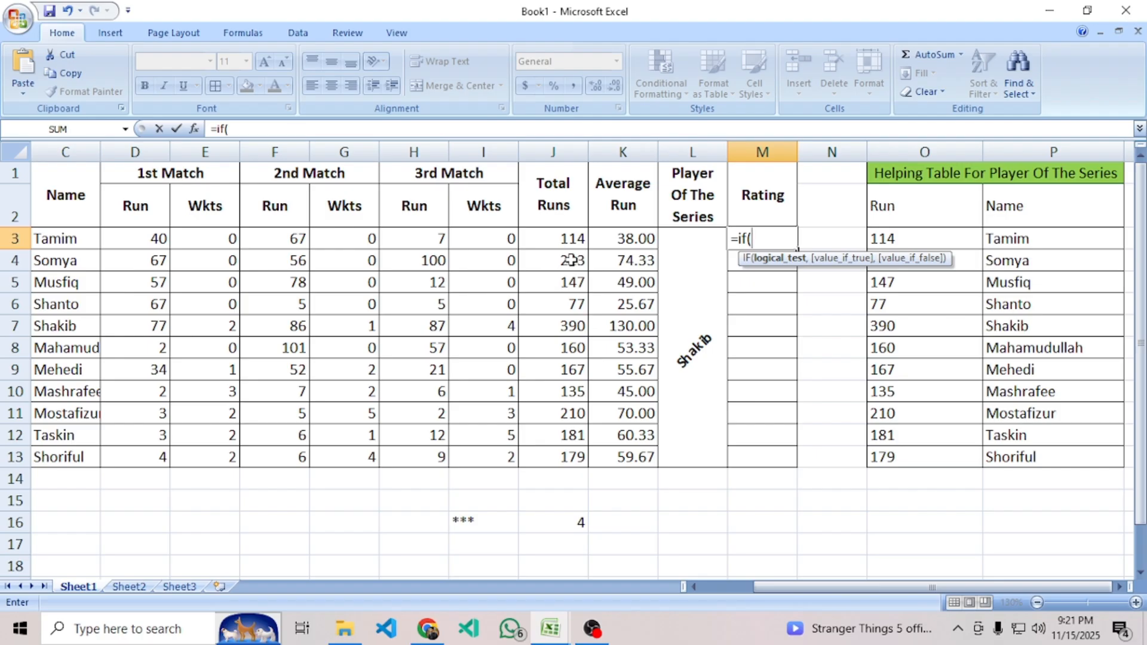
pyautogui.click(559, 234)
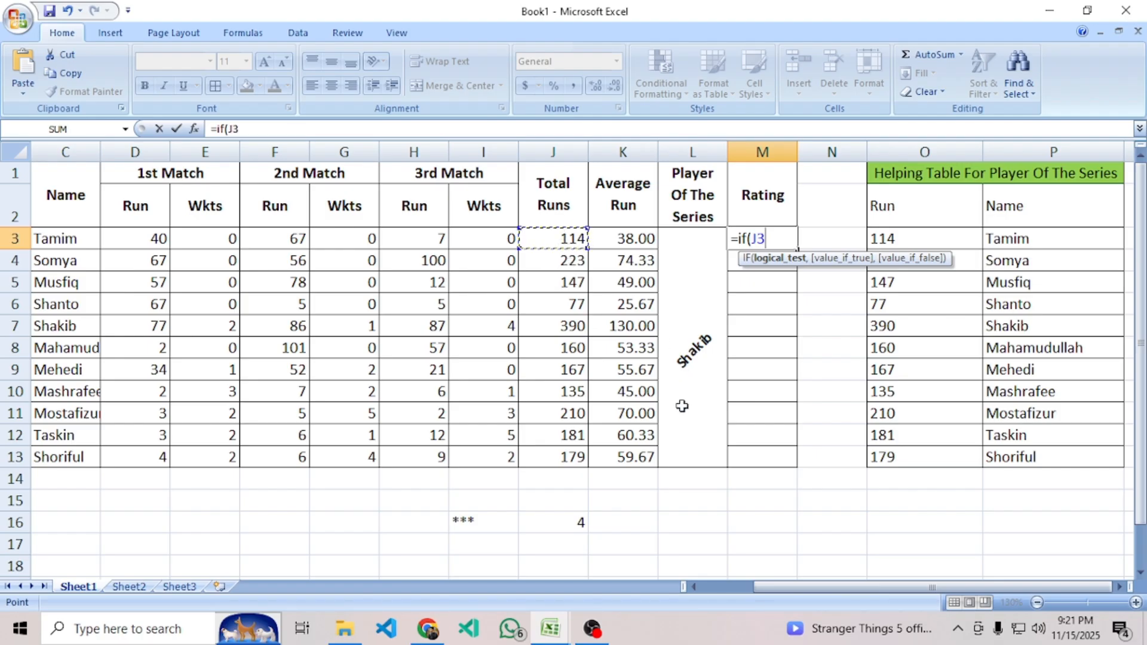
pyautogui.write('<100')
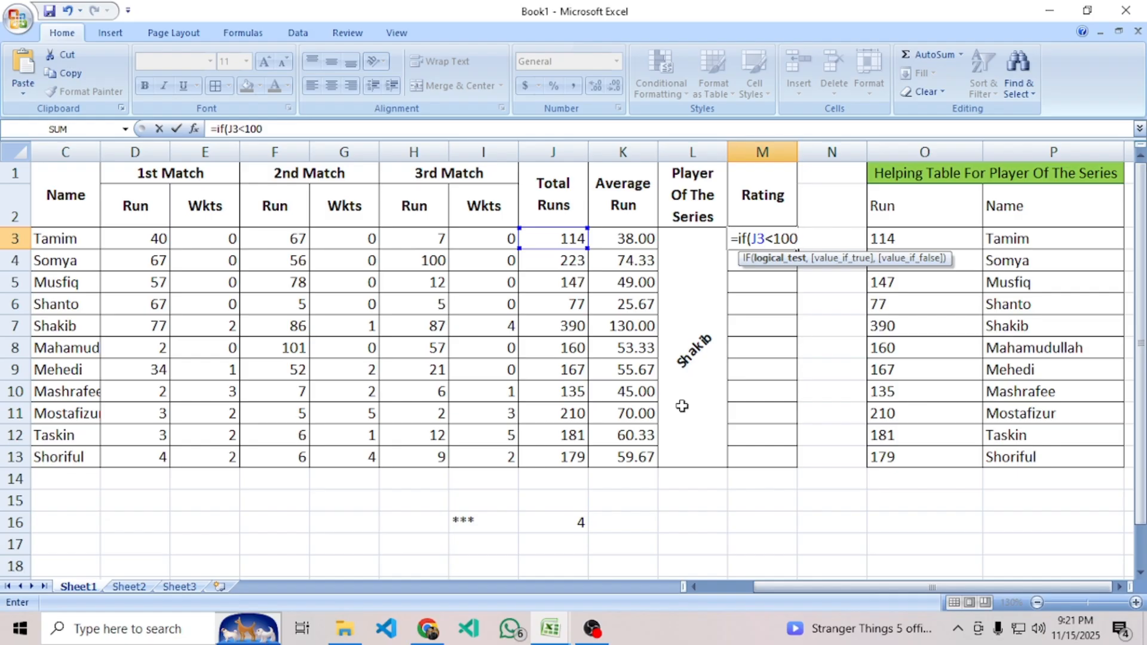
pyautogui.write(',')
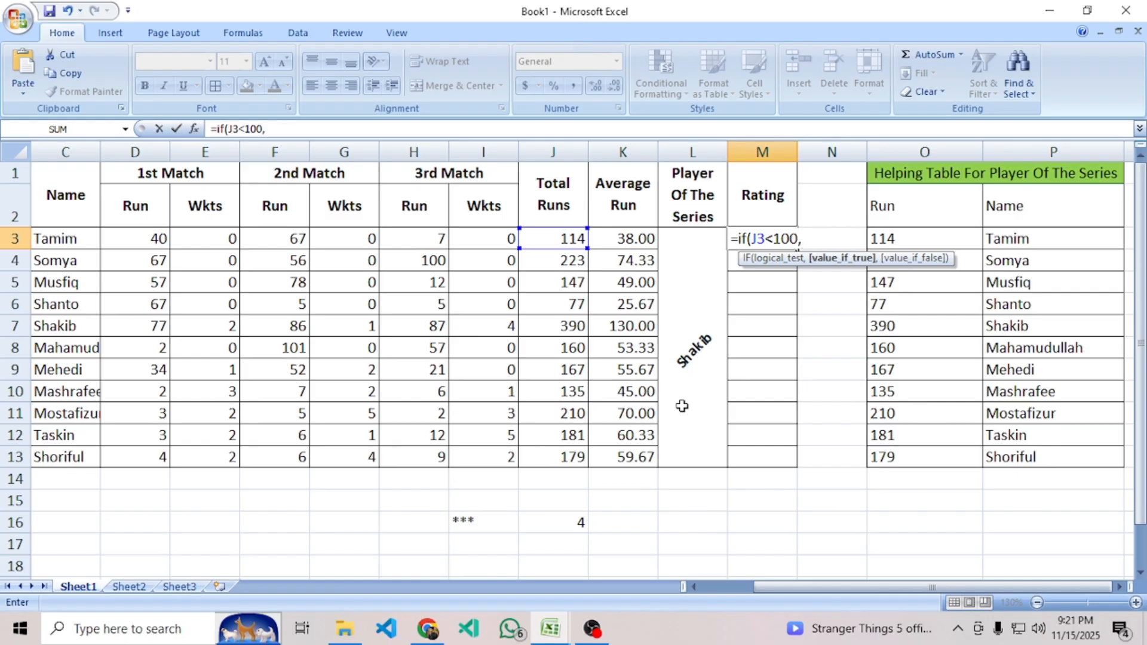
pyautogui.write('0,')
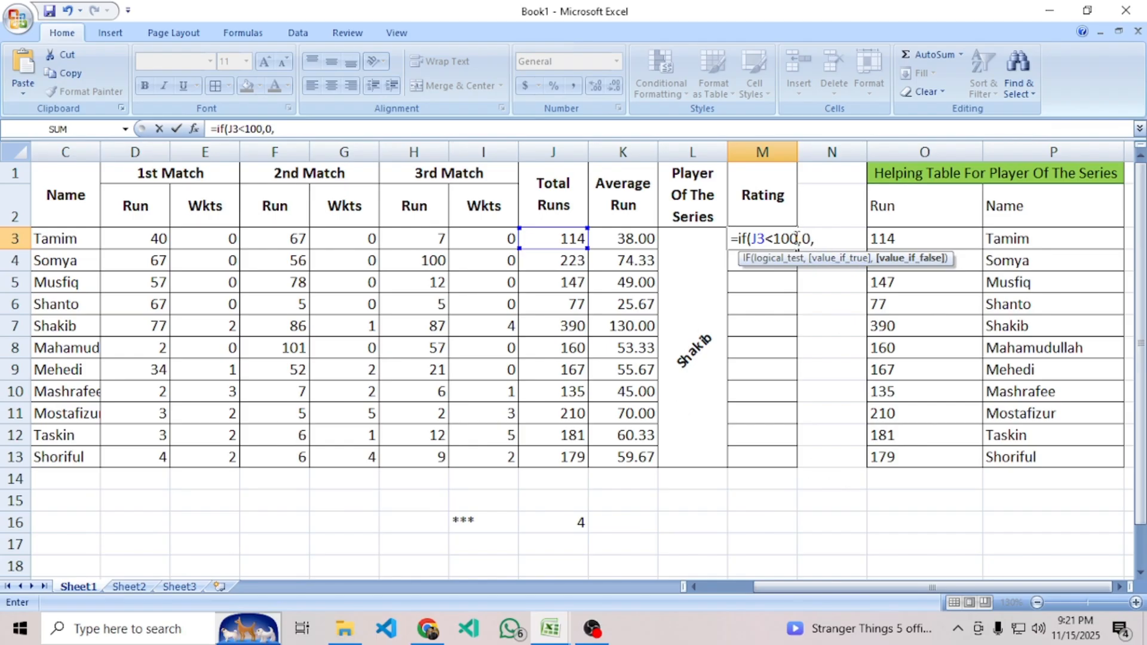
# Check the IF formula's condition and true value in M3, and begin its false value with REPT("*",.
pyautogui.moveTo(798, 239); pyautogui.dragTo(753, 239)
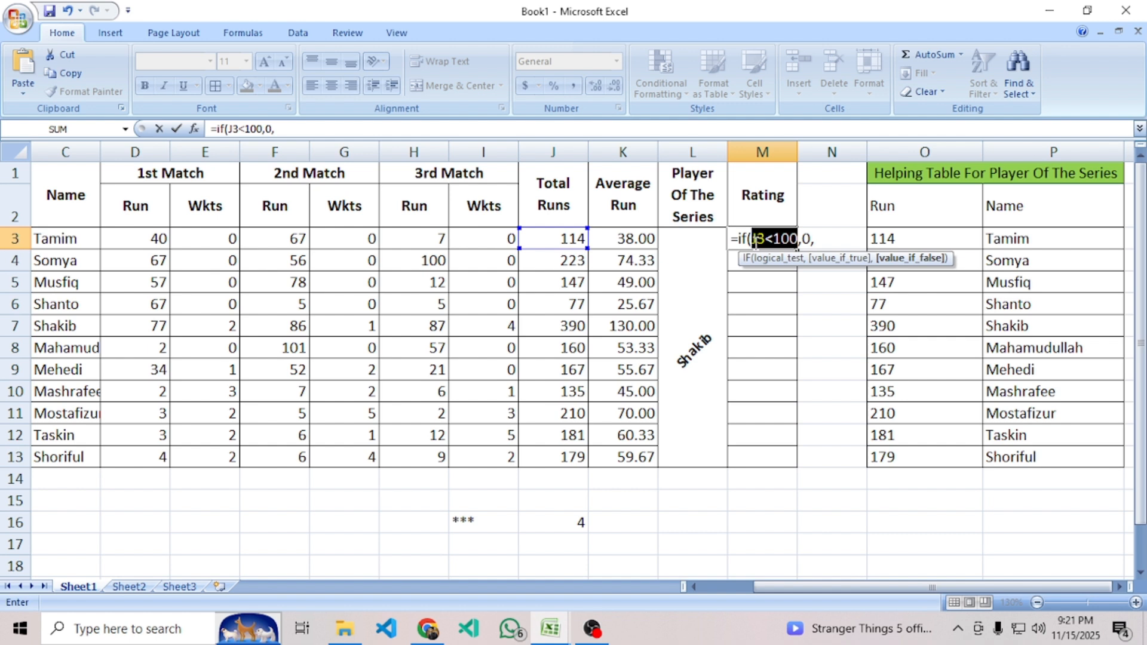
pyautogui.moveTo(757, 243); pyautogui.dragTo(806, 239)
pyautogui.click(820, 241)
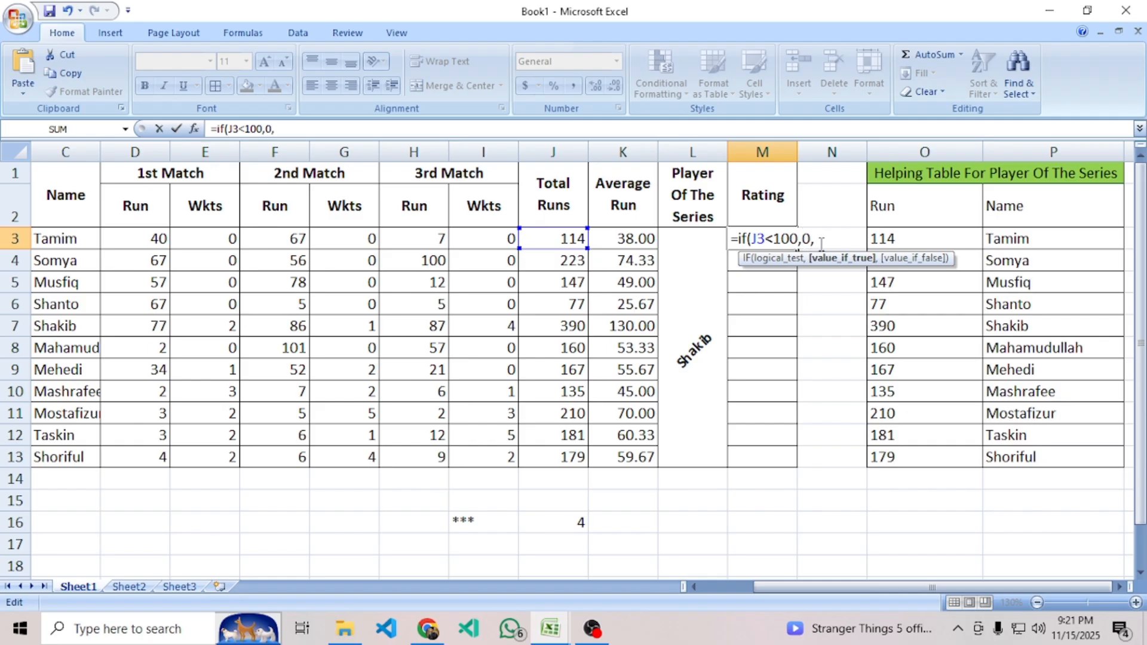
pyautogui.moveTo(752, 239); pyautogui.dragTo(800, 241)
pyautogui.doubleClick(806, 240)
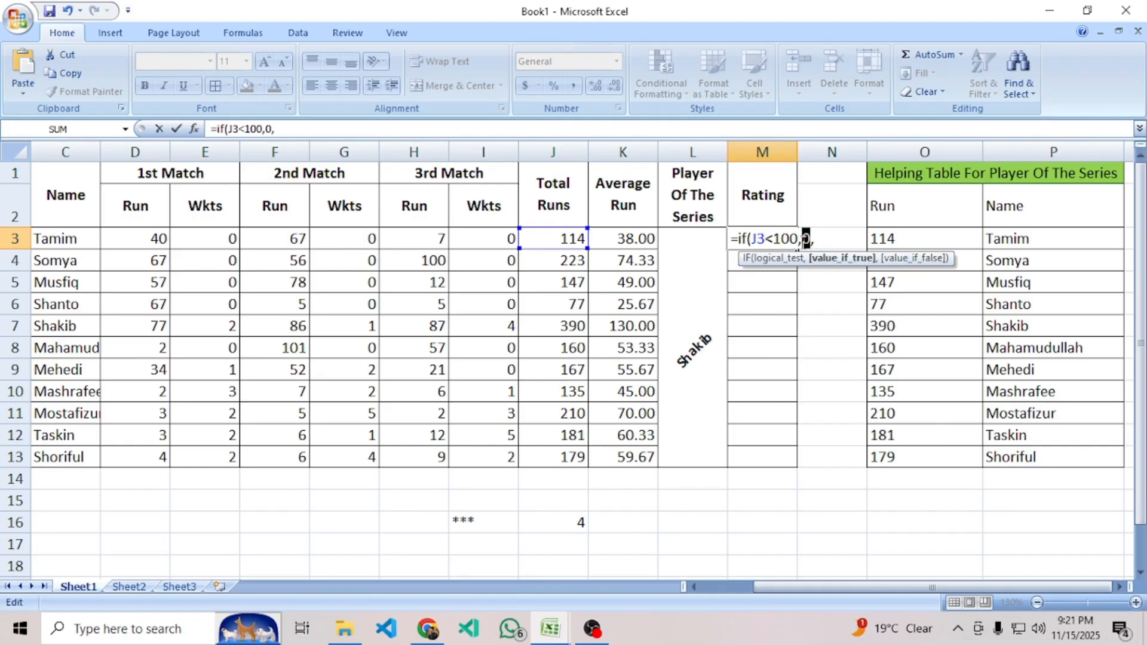
pyautogui.click(820, 241)
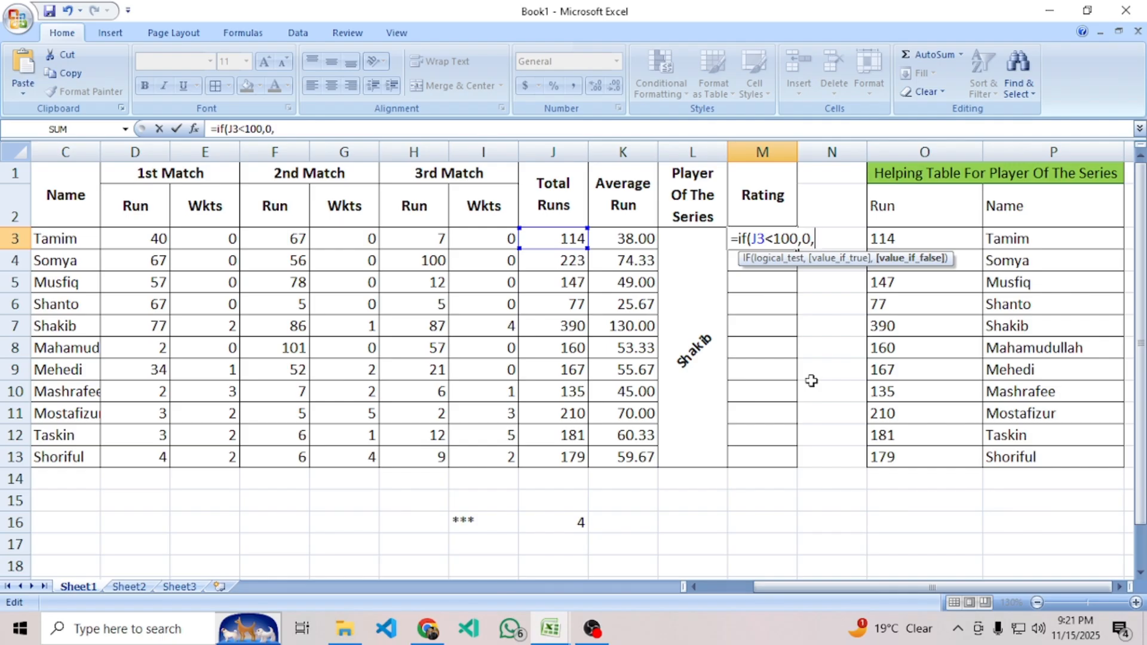
pyautogui.write('rept')
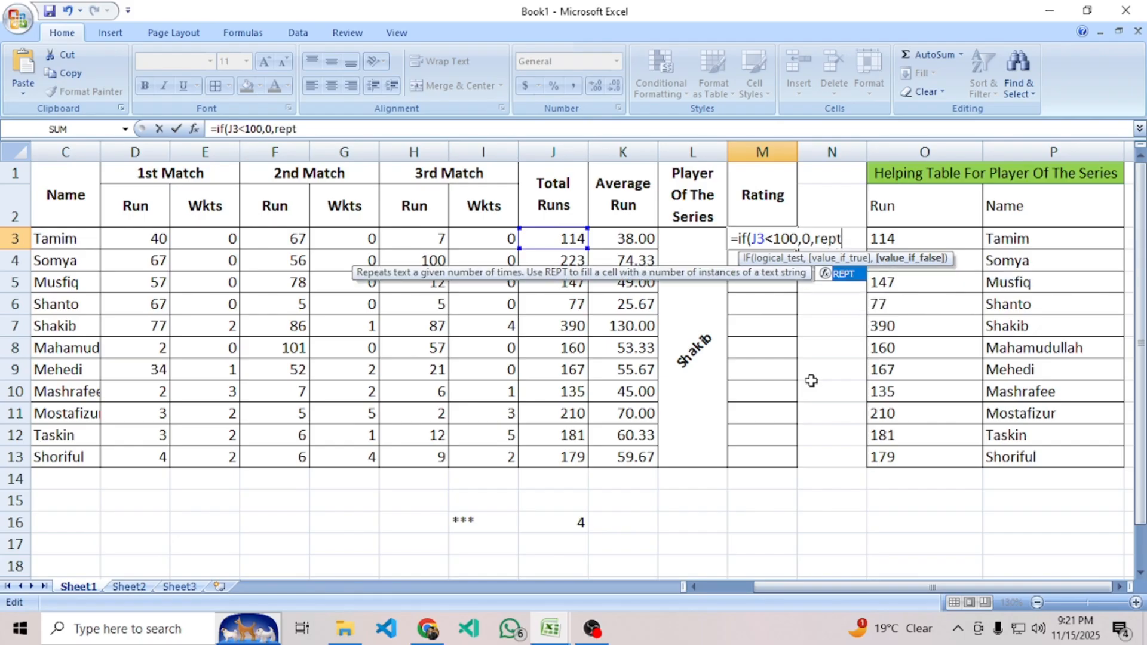
pyautogui.write('(')
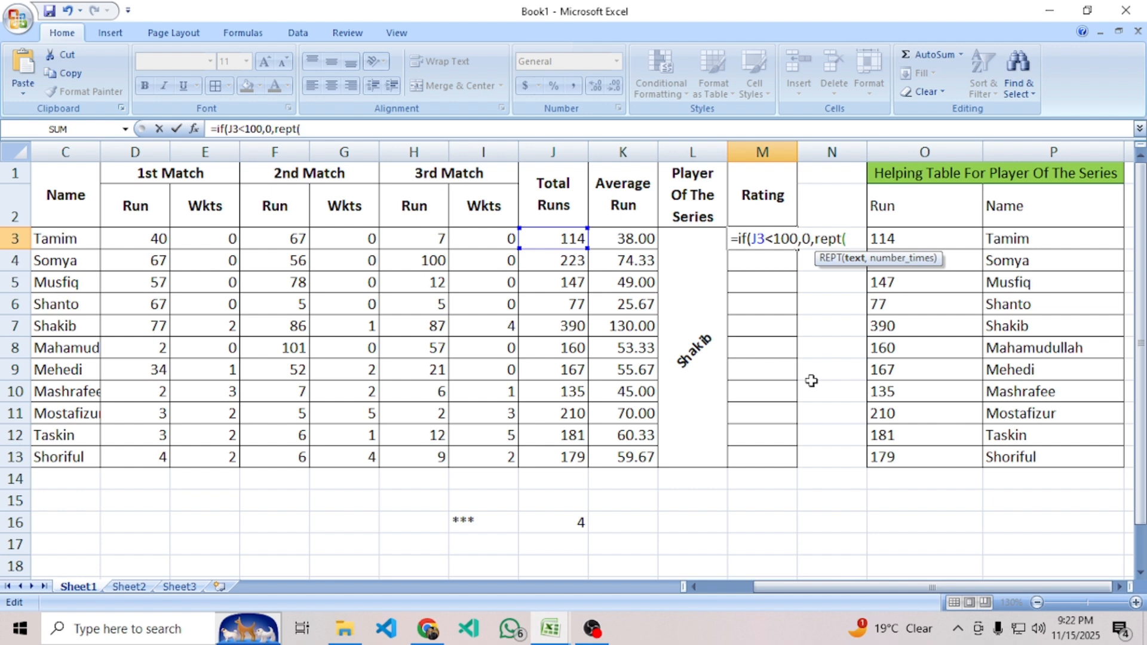
pyautogui.write('"*",')
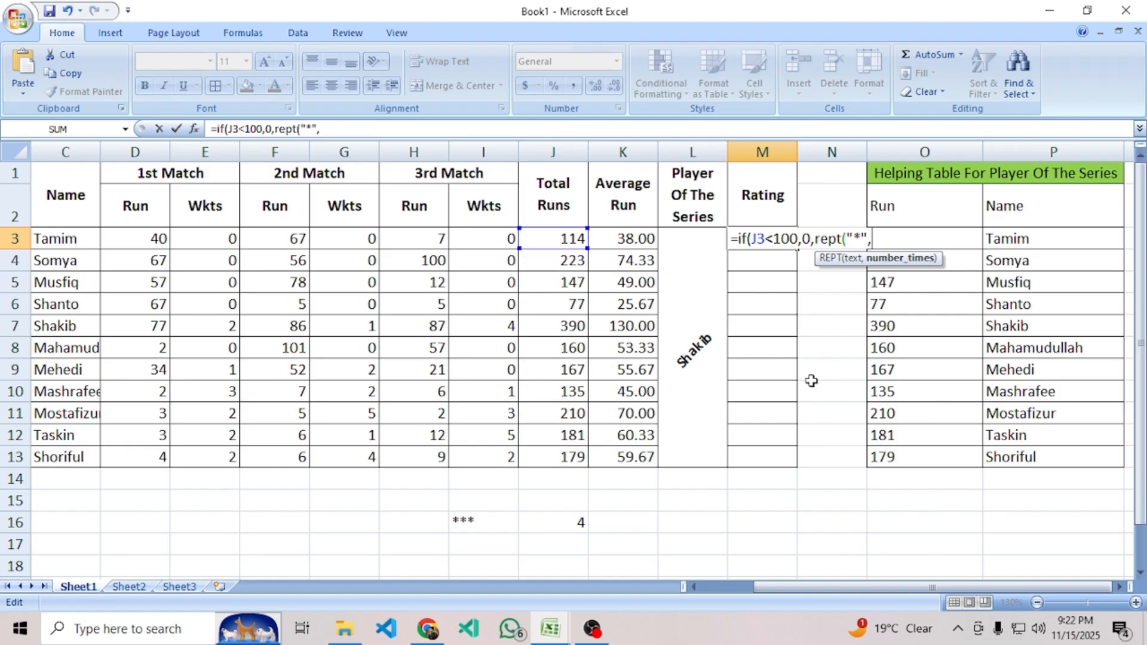
# Try J3/100 as the repeat count of the REPT function in M3, and clear that argument.
pyautogui.click(562, 239)
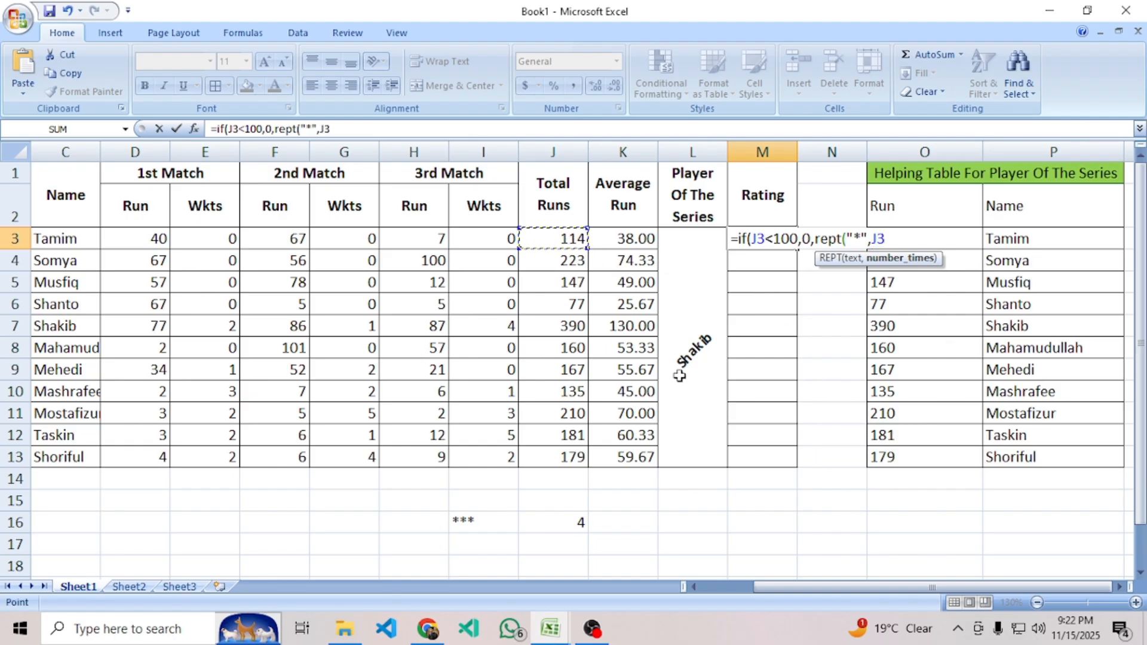
pyautogui.write('/100')
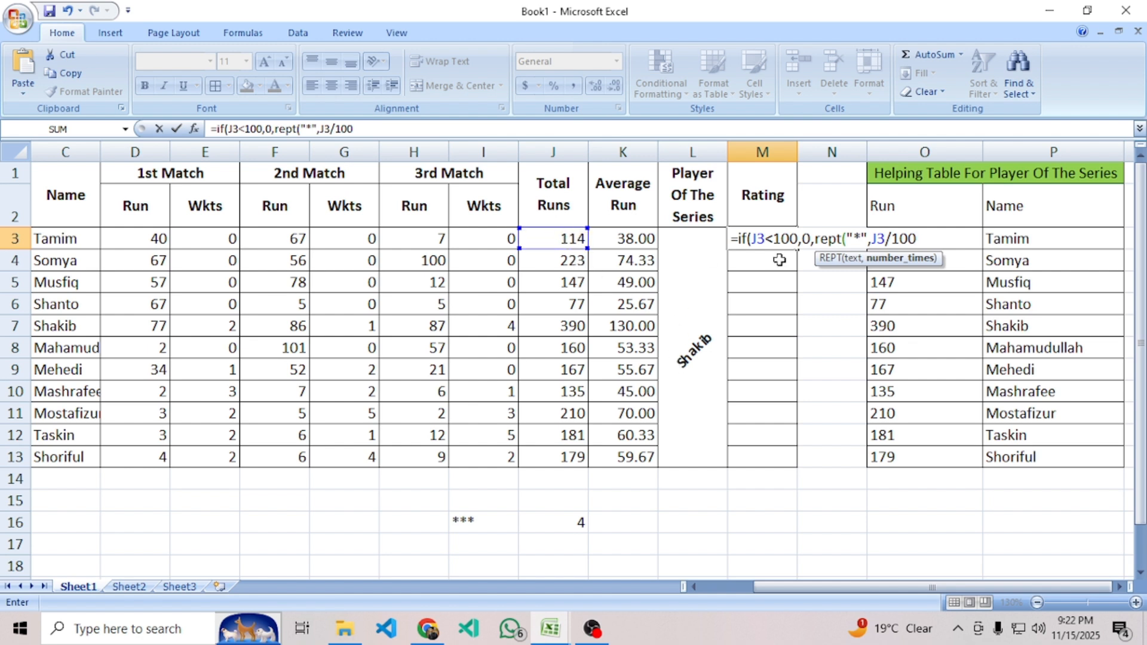
pyautogui.moveTo(923, 239); pyautogui.dragTo(874, 240)
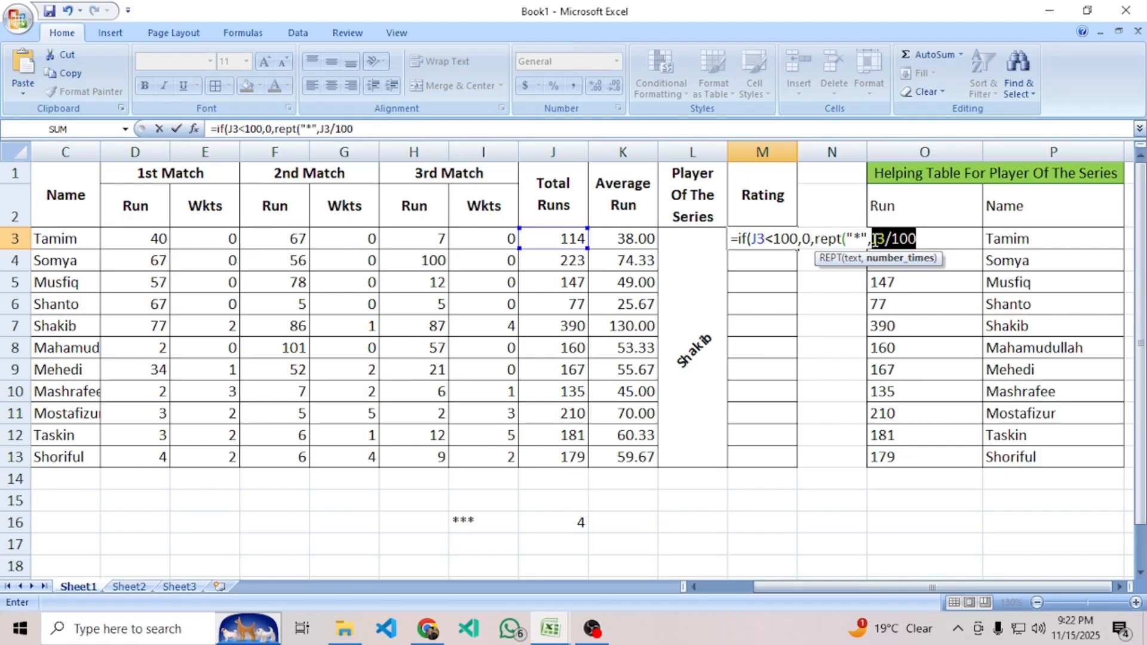
pyautogui.click(928, 238)
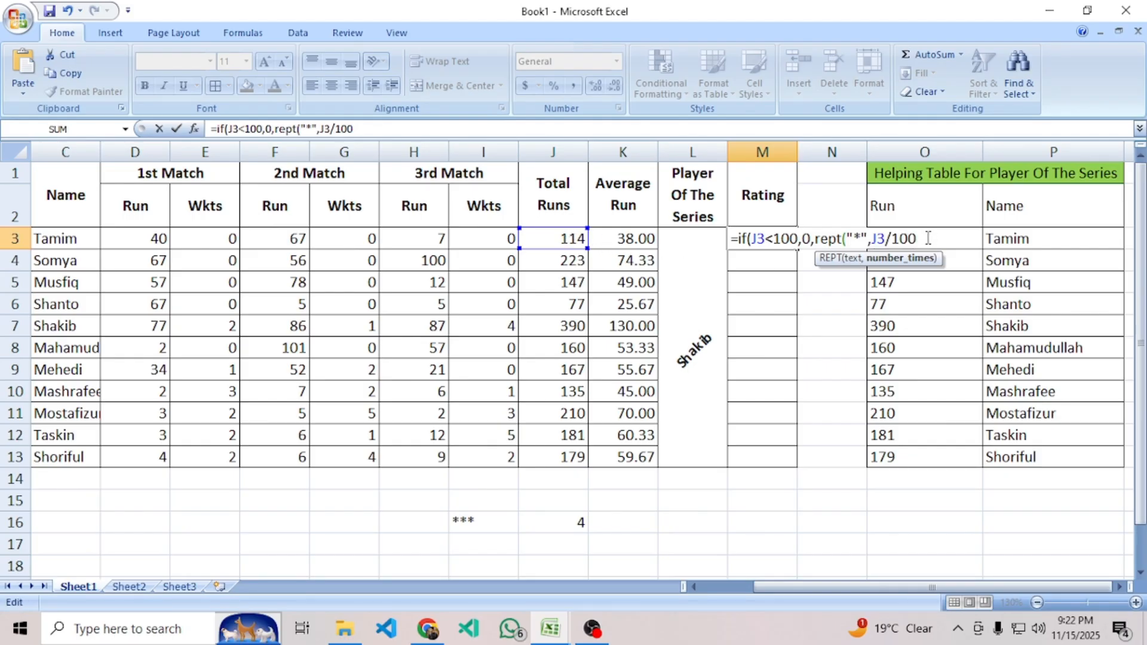
pyautogui.moveTo(928, 237); pyautogui.dragTo(872, 239)
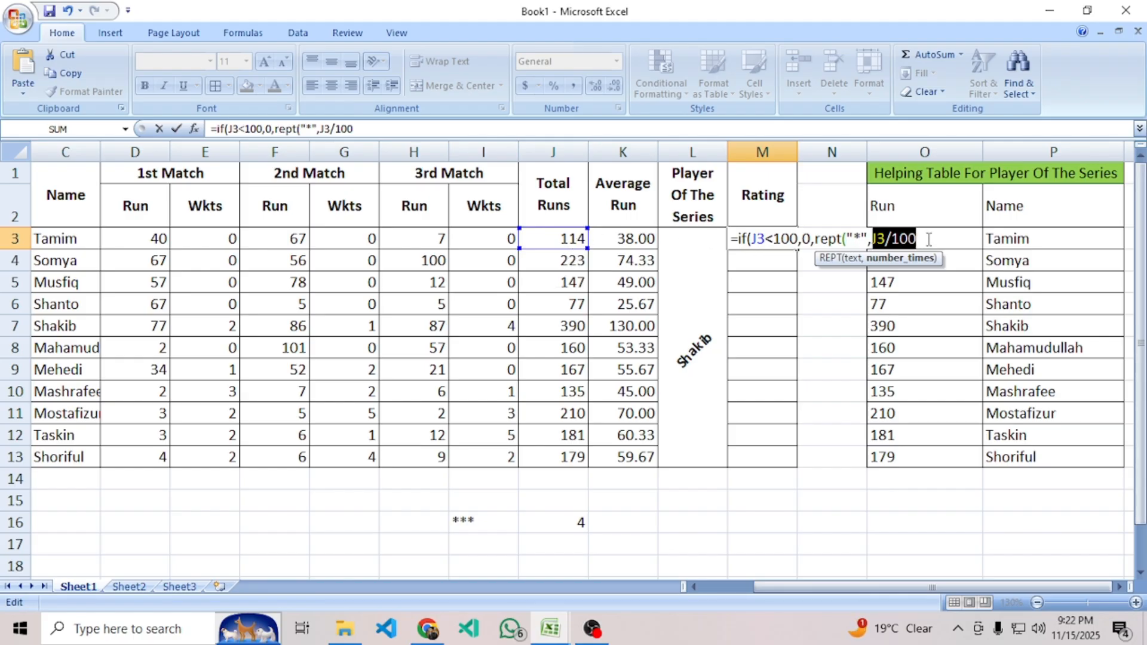
pyautogui.moveTo(917, 239); pyautogui.dragTo(873, 240)
pyautogui.moveTo(918, 239); pyautogui.dragTo(874, 241)
pyautogui.press('BackSpace')
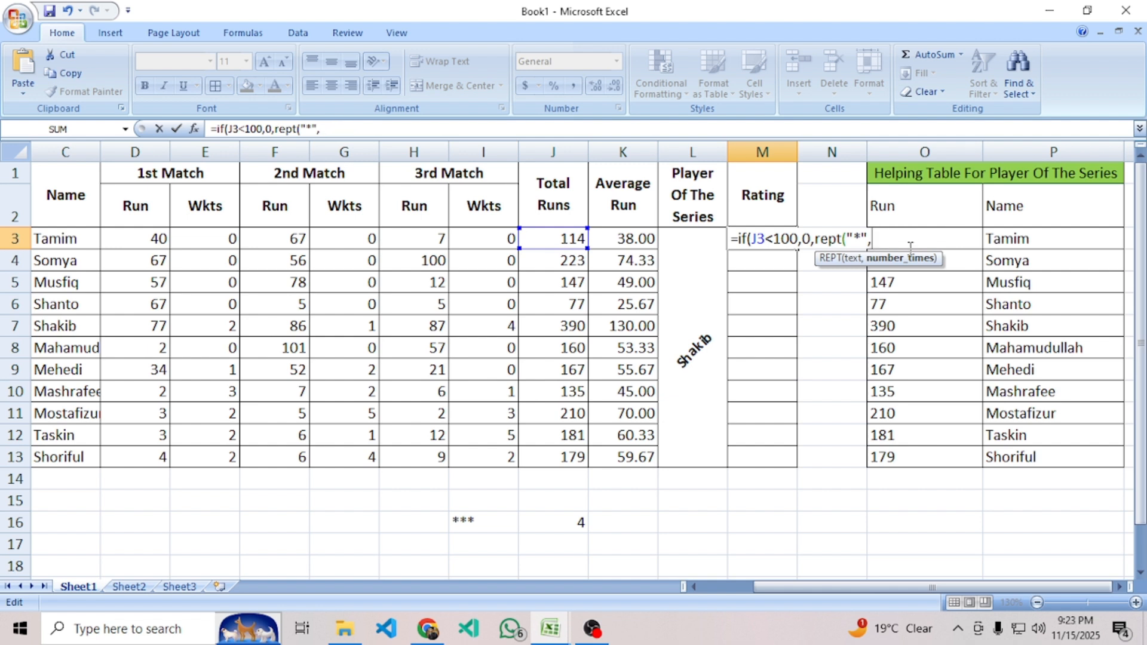
# Complete the Rating formula in M3 with INT(J3/100) as the REPT repeat count, close all brackets and enter it.
pyautogui.write('int')
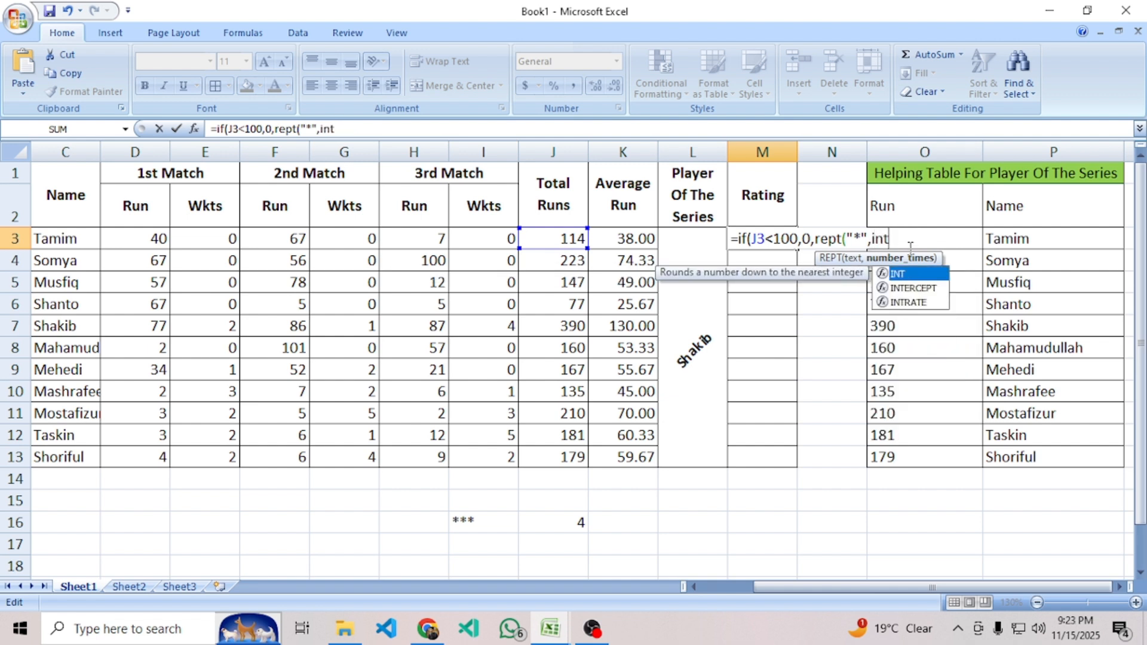
pyautogui.write('(J3/100')
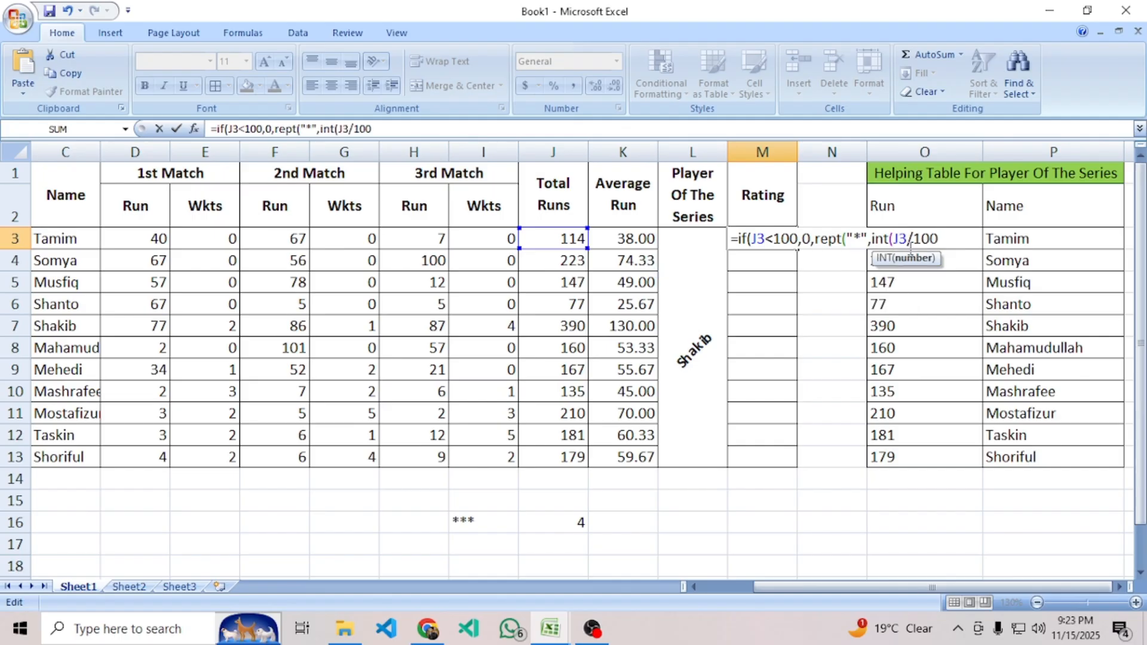
pyautogui.write(')')
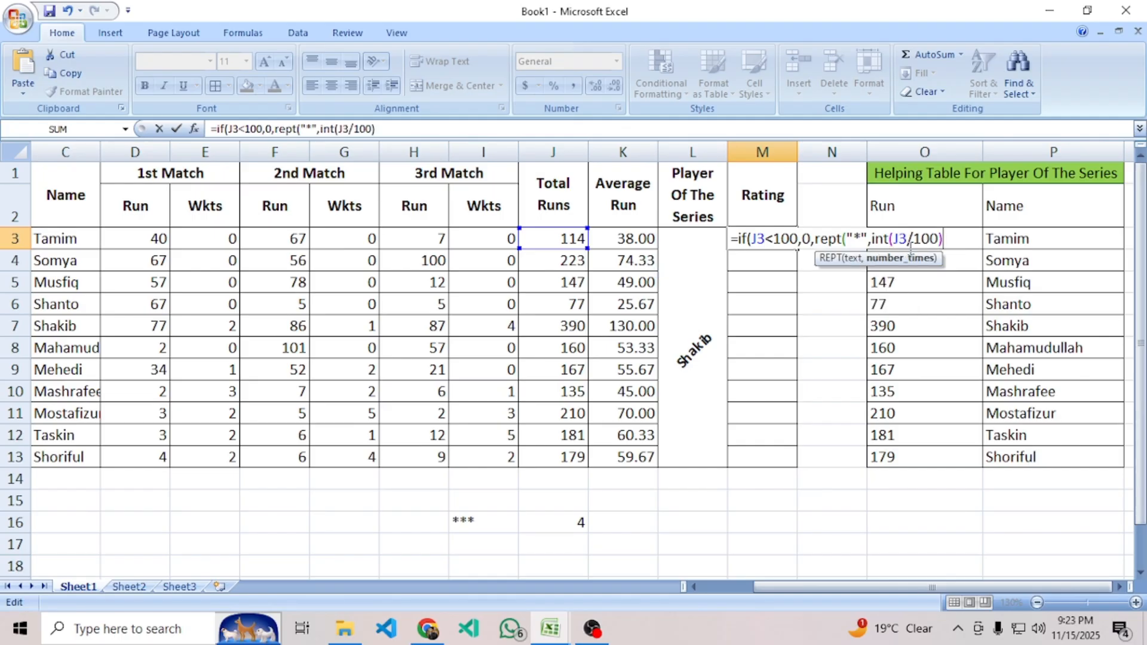
pyautogui.click(890, 240)
pyautogui.press('End')
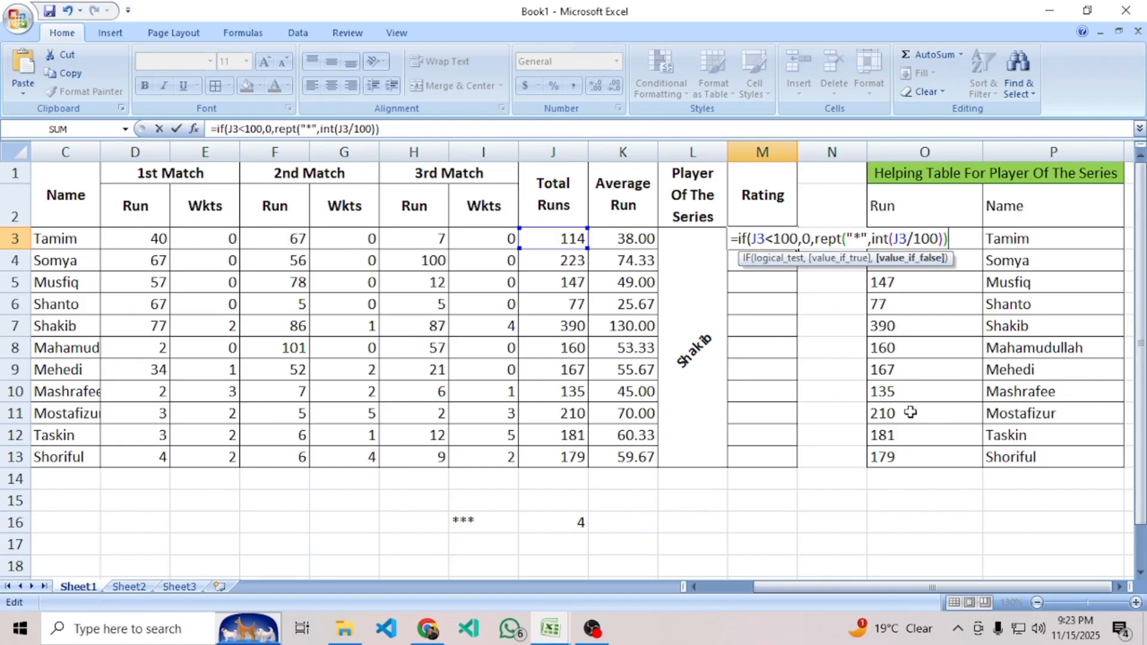
pyautogui.write(')')
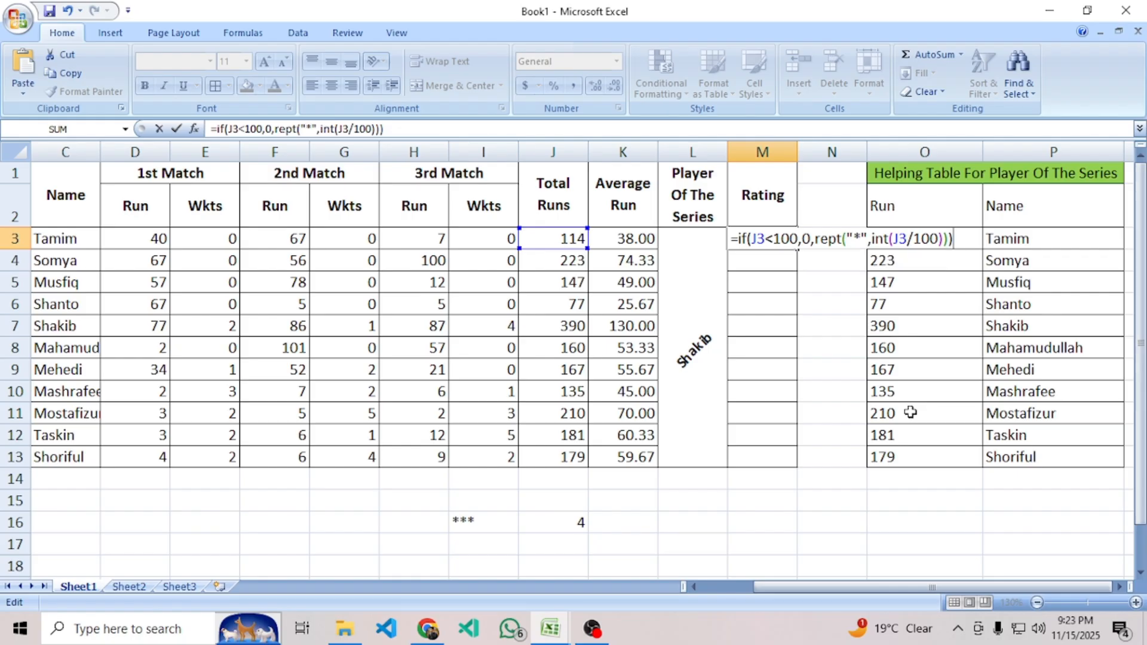
pyautogui.press('Return')
# Compare the first player's rating with the total in J3, and fill the Rating formula down from M3 to M13.
pyautogui.click(753, 242)
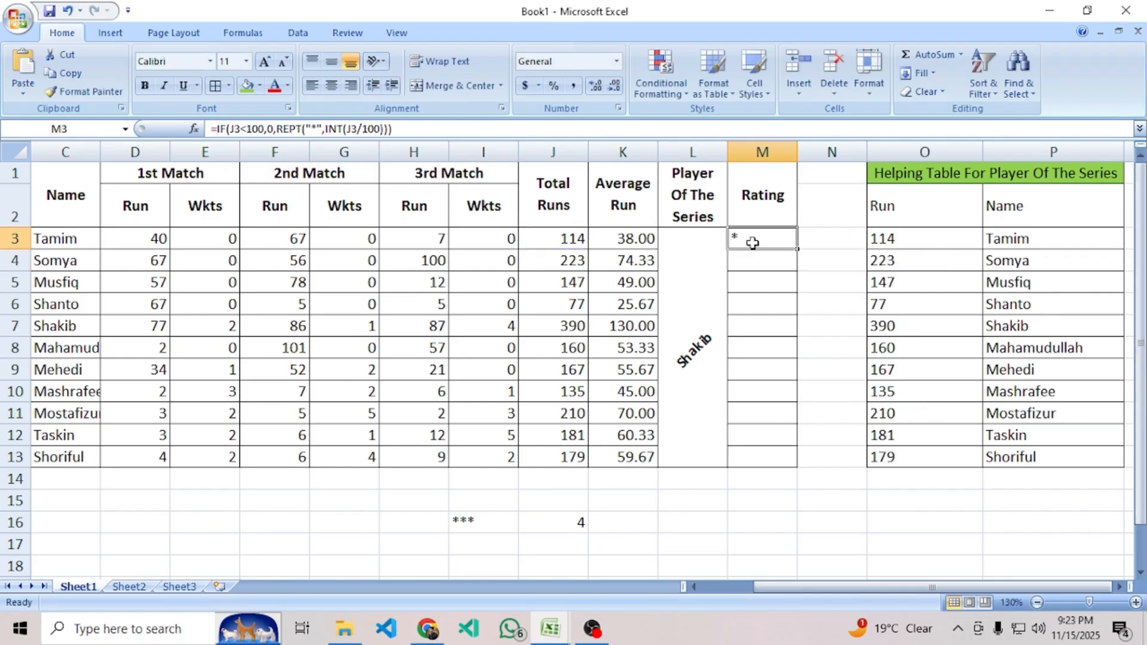
pyautogui.click(565, 240)
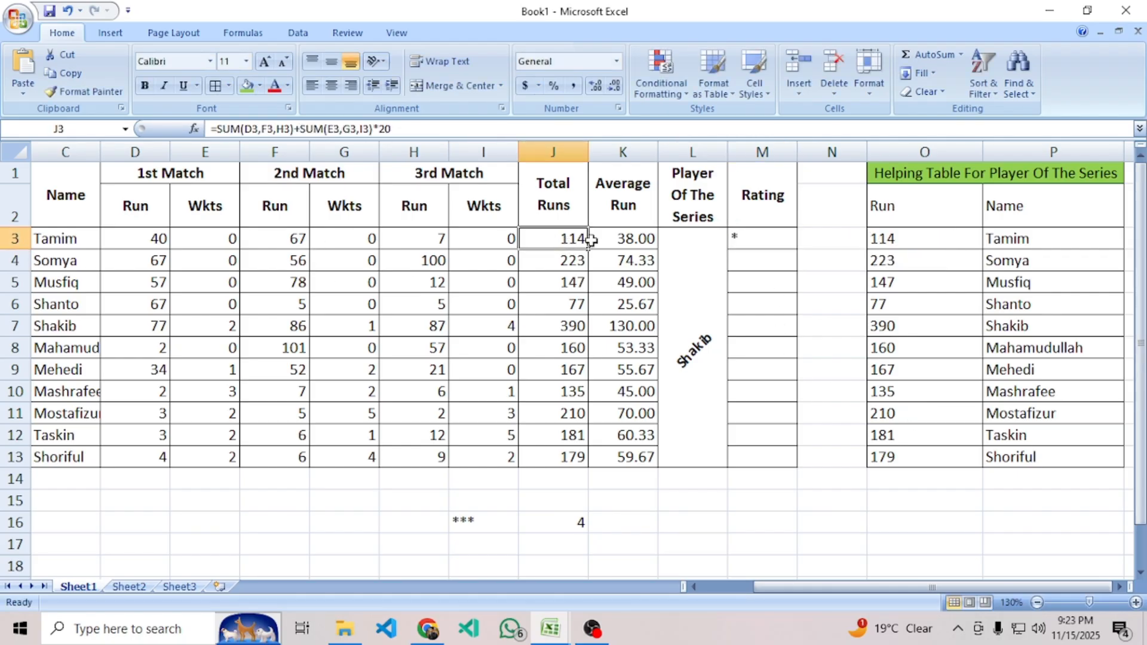
pyautogui.click(765, 246)
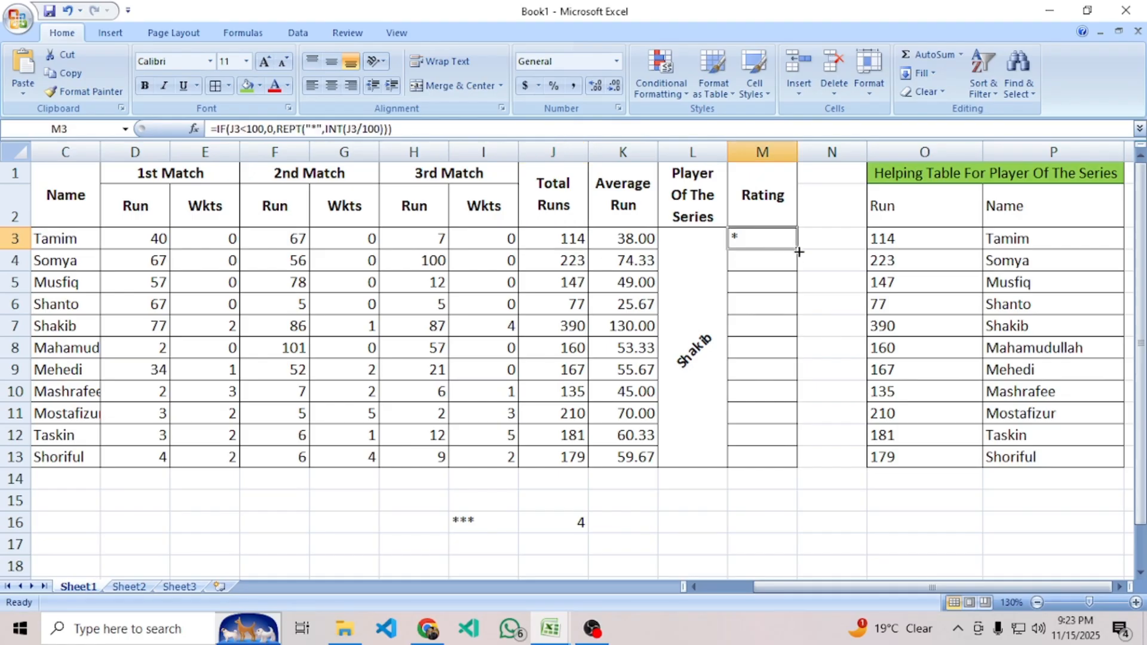
pyautogui.moveTo(798, 249); pyautogui.dragTo(794, 475)
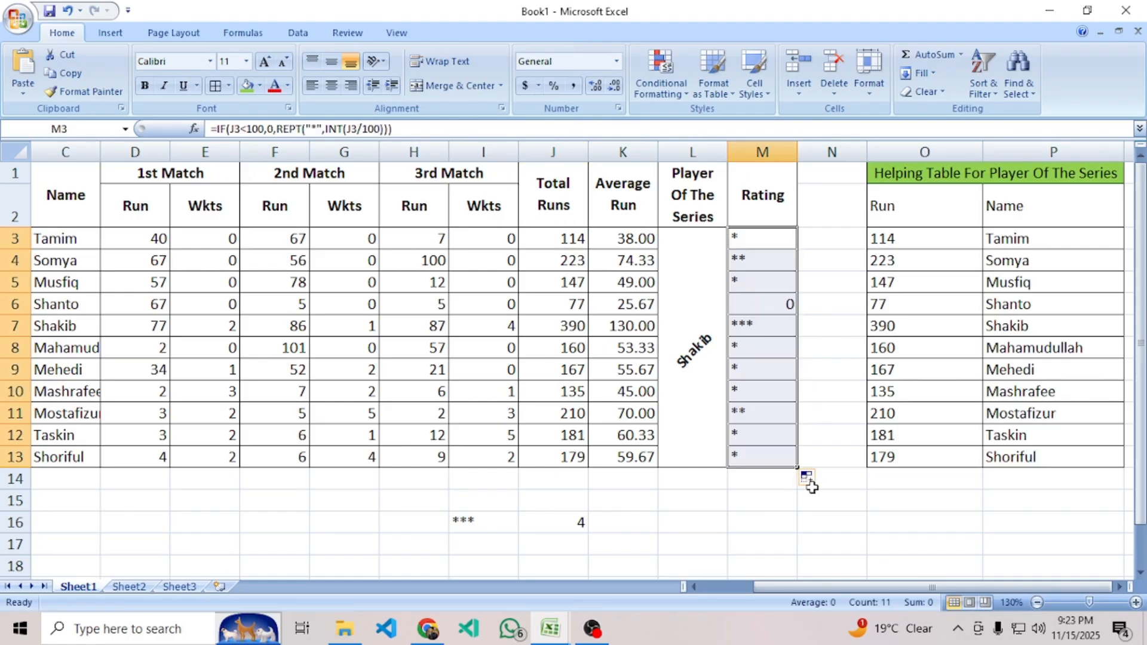
# Check the filled ratings in M4 to M6 against the matching total runs in column J.
pyautogui.click(772, 256)
pyautogui.click(570, 262)
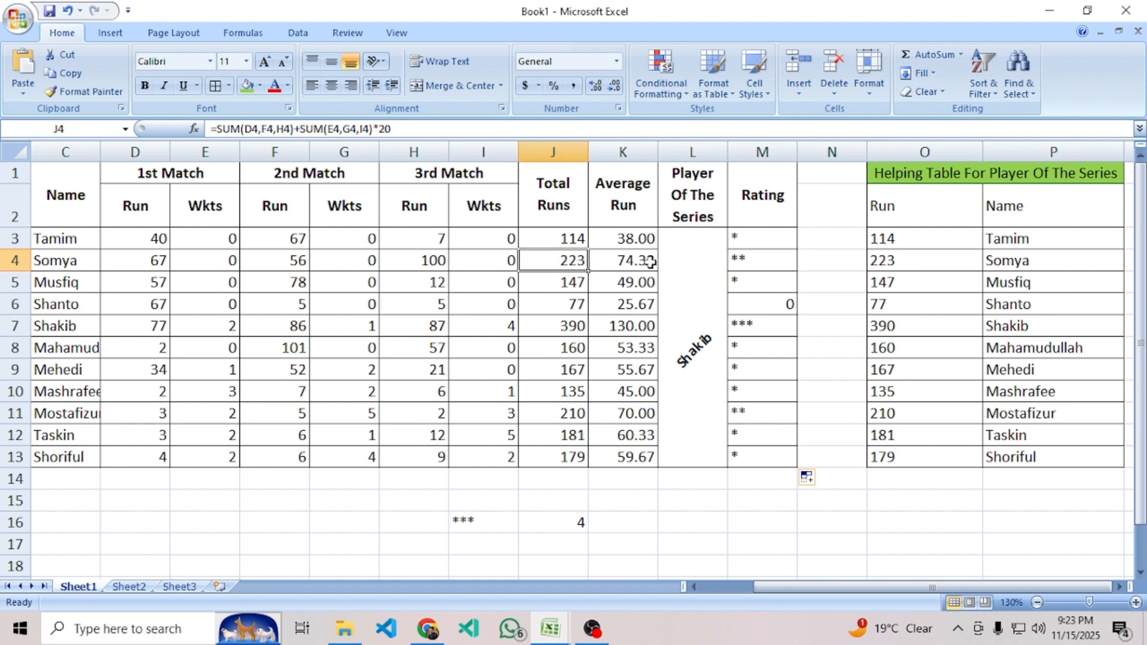
pyautogui.click(760, 258)
pyautogui.click(754, 280)
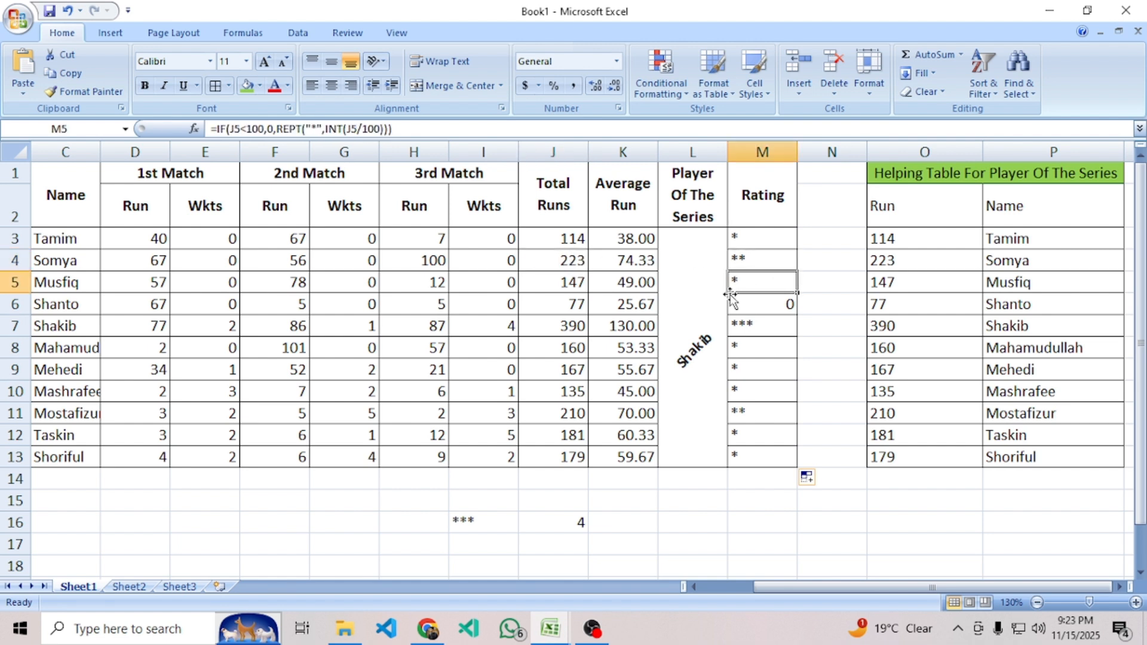
pyautogui.click(545, 310)
pyautogui.click(649, 302)
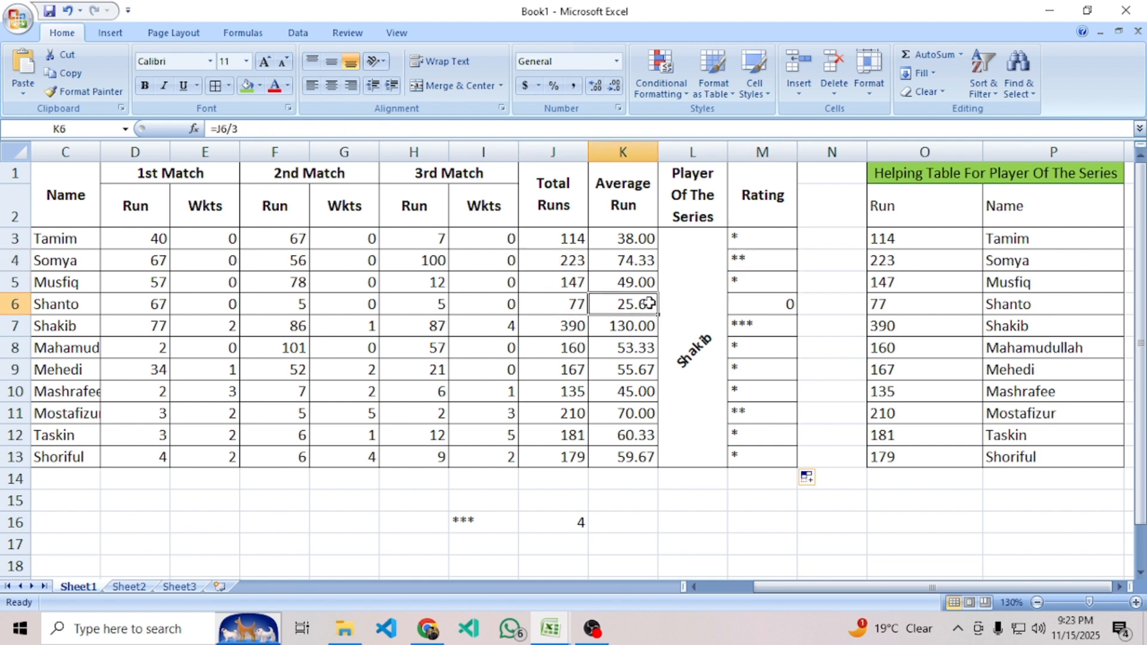
pyautogui.click(763, 305)
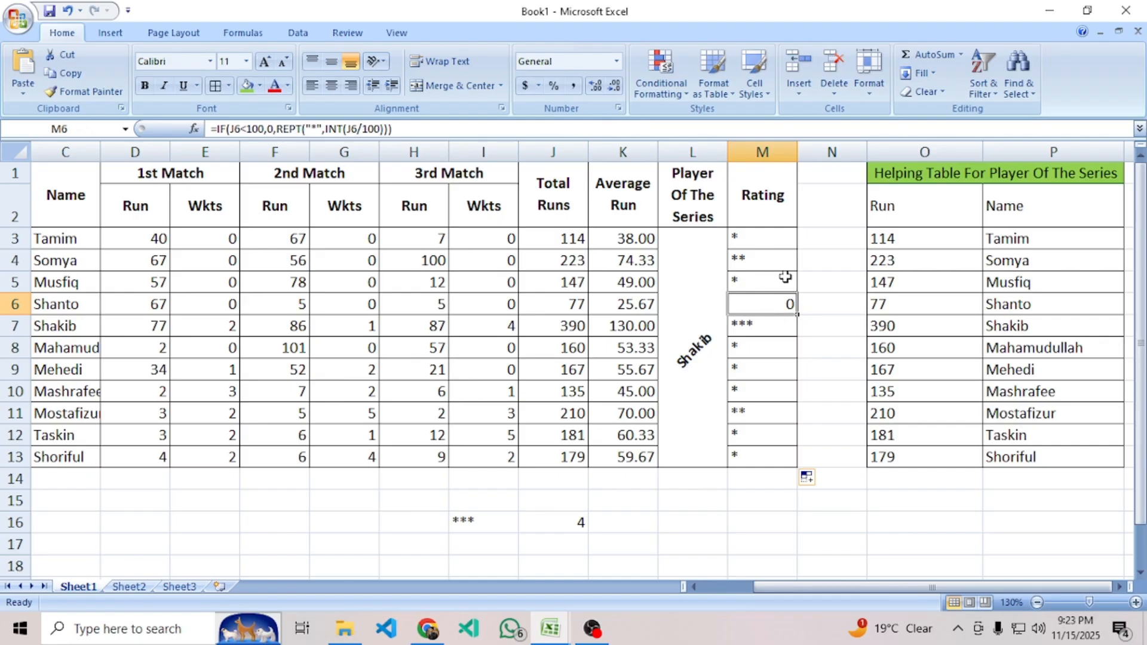
# Center the ratings in M3:M13 horizontally and vertically.
pyautogui.moveTo(762, 235); pyautogui.dragTo(747, 459)
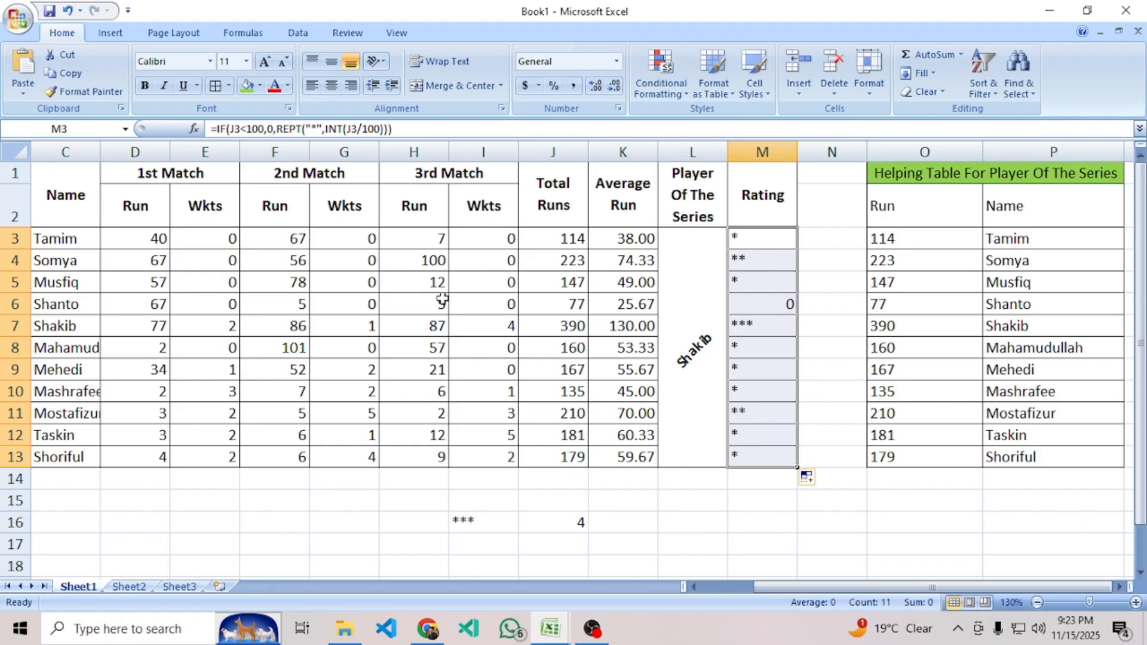
pyautogui.click(332, 87)
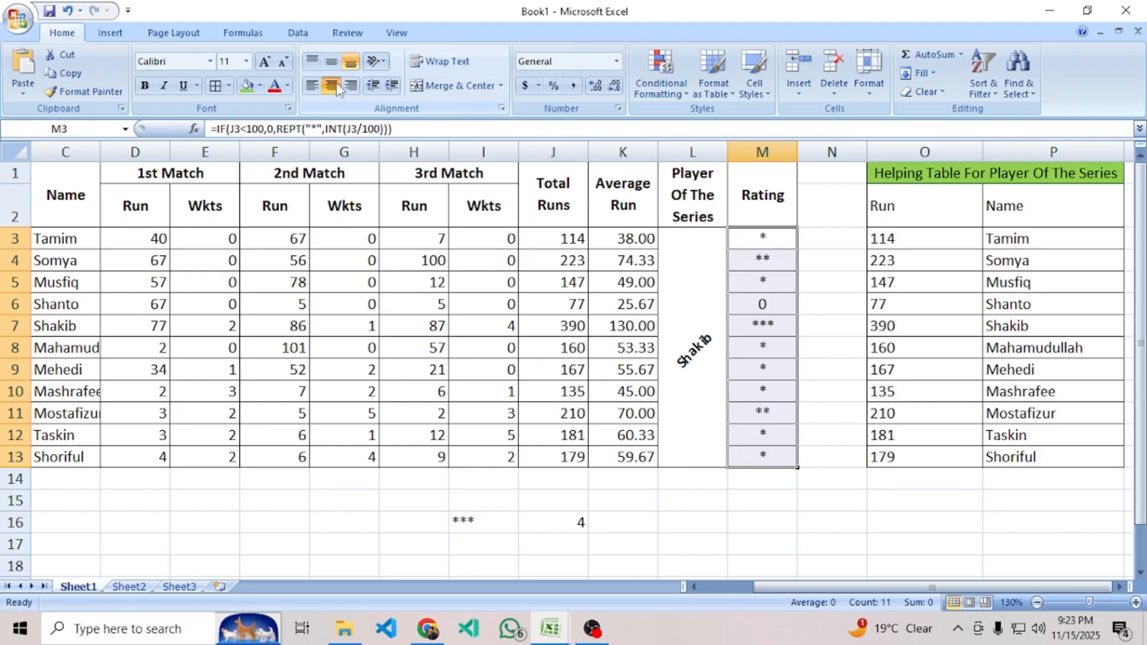
pyautogui.click(331, 61)
pyautogui.click(881, 397)
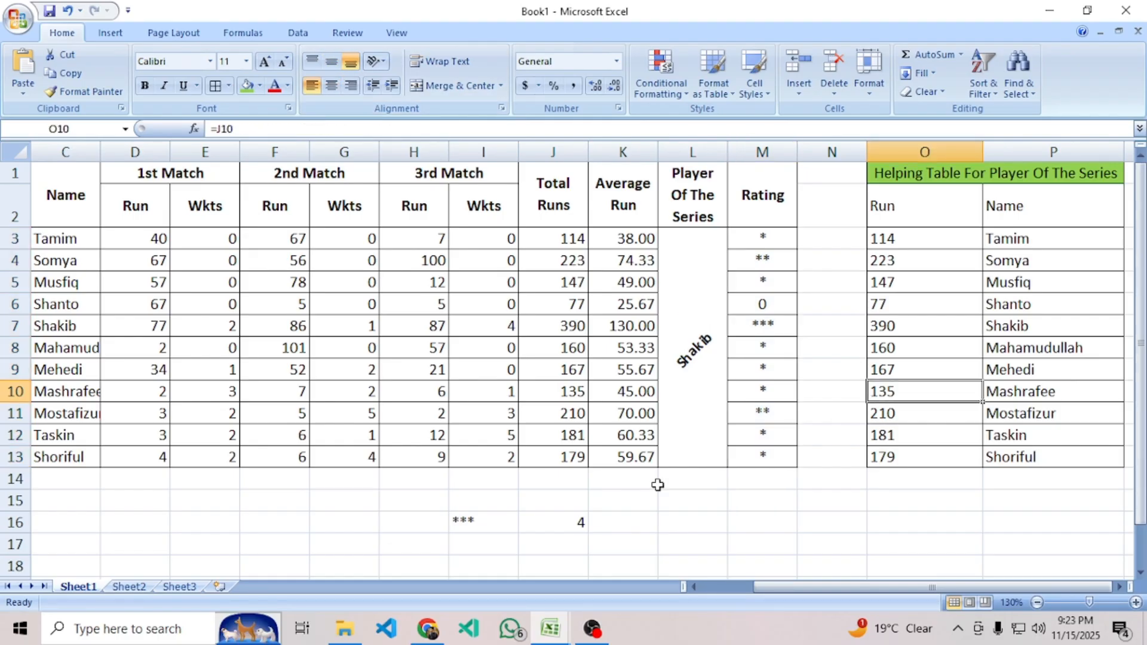
# Set the first player's 1st Match runs in D3 to 100.
pyautogui.keyDown('ctrl'); pyautogui.scroll(-1, 312, 465); pyautogui.keyUp('ctrl')
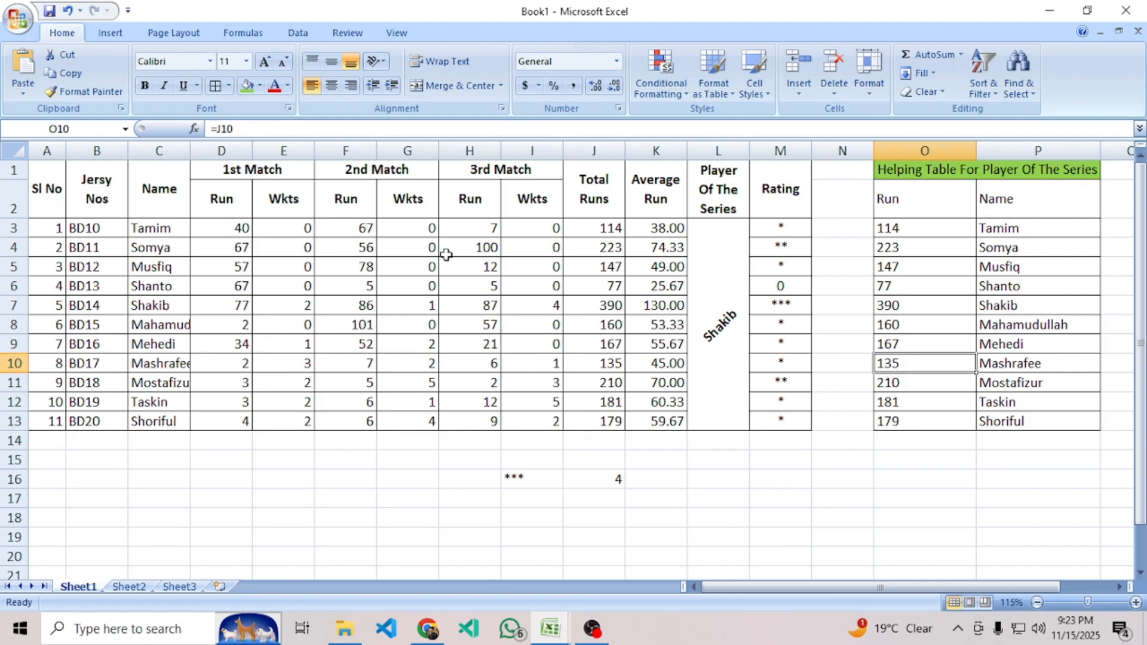
pyautogui.click(249, 227)
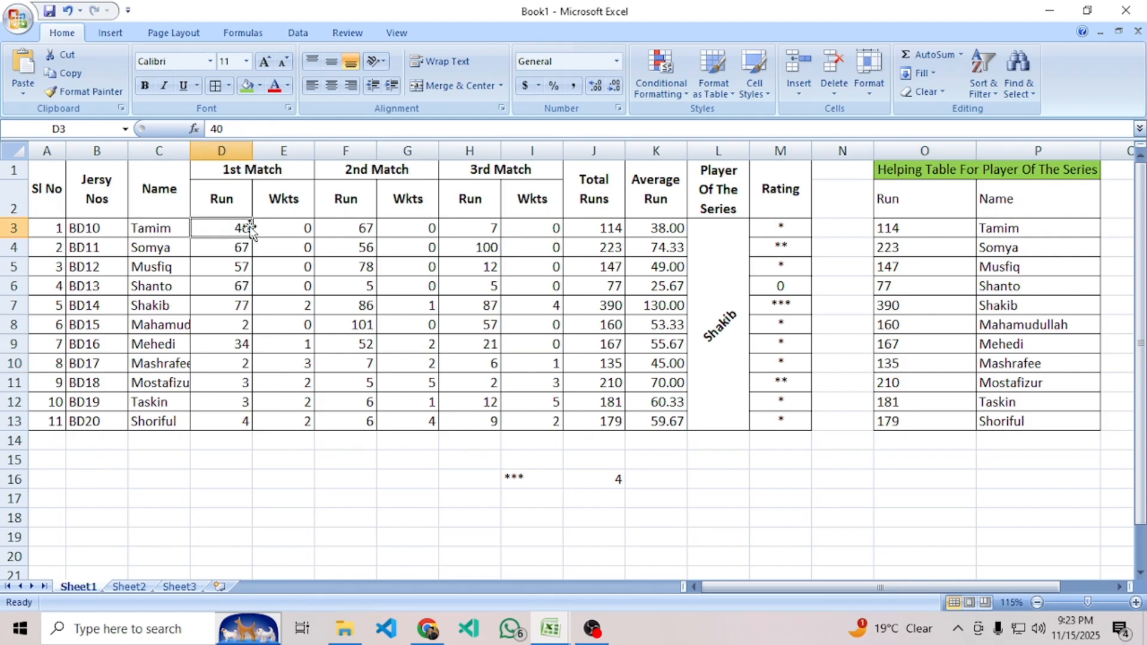
pyautogui.write('100')
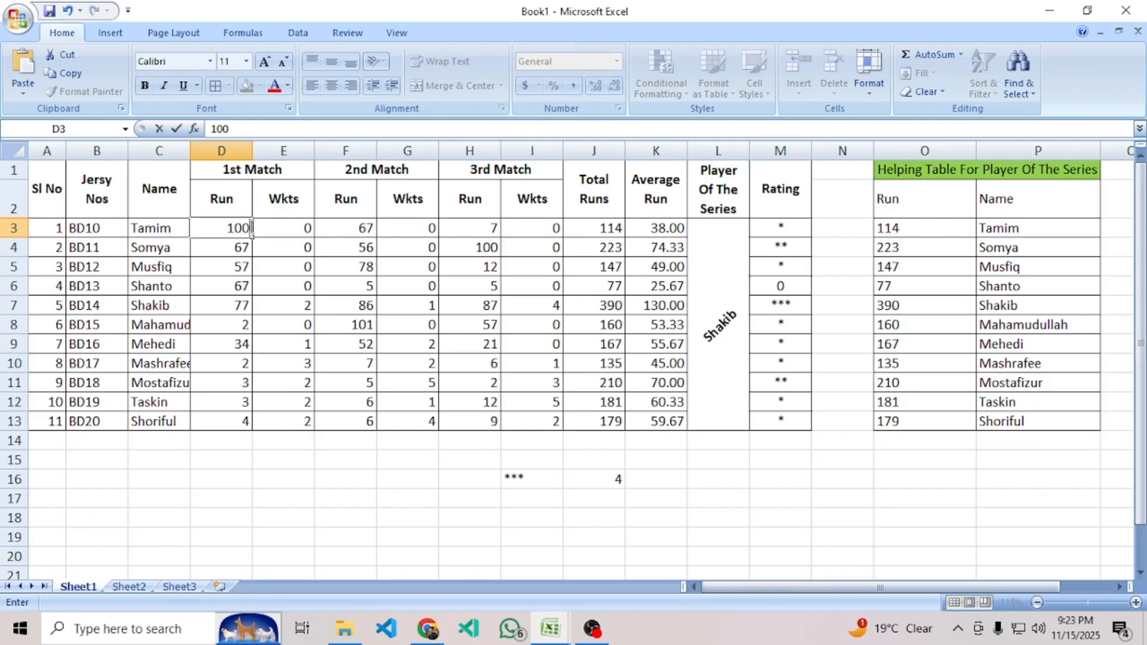
pyautogui.press('Return')
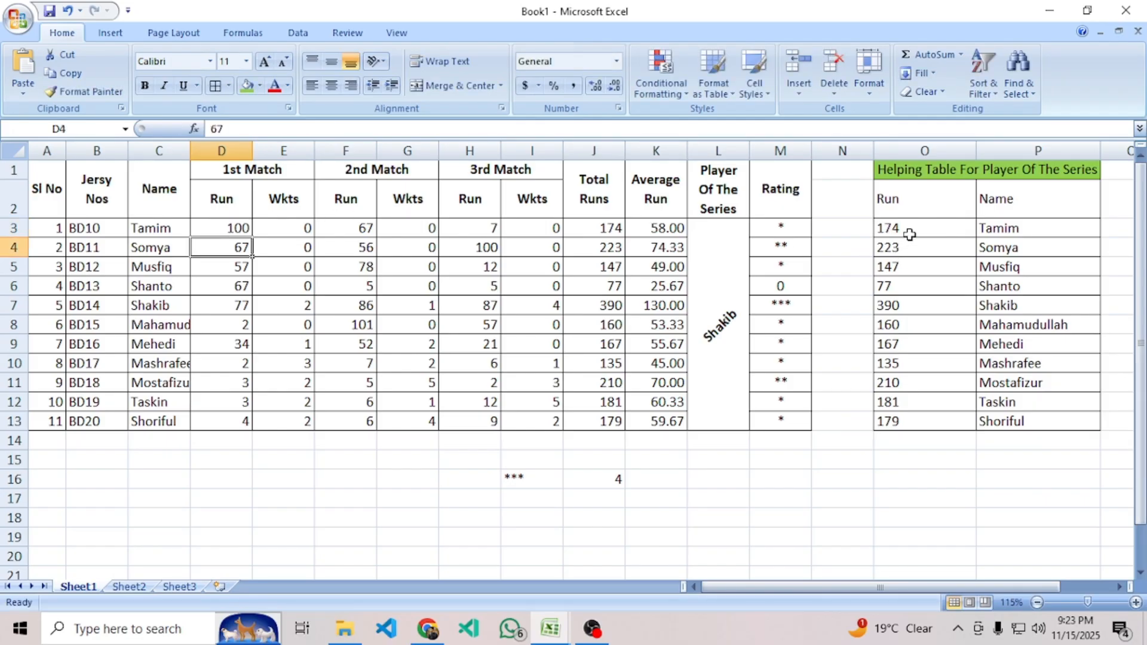
# Try 4 wickets for the first player's 3rd Match in I3 to test the rating, and undo the entry.
pyautogui.click(538, 228)
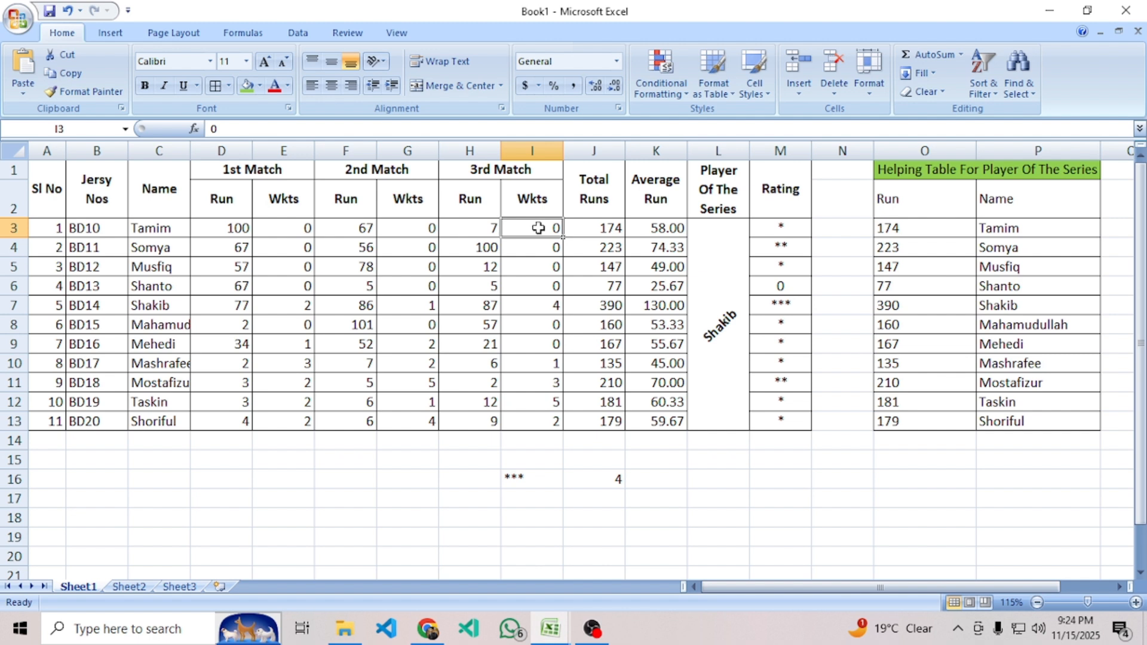
pyautogui.write('4')
pyautogui.press('Return')
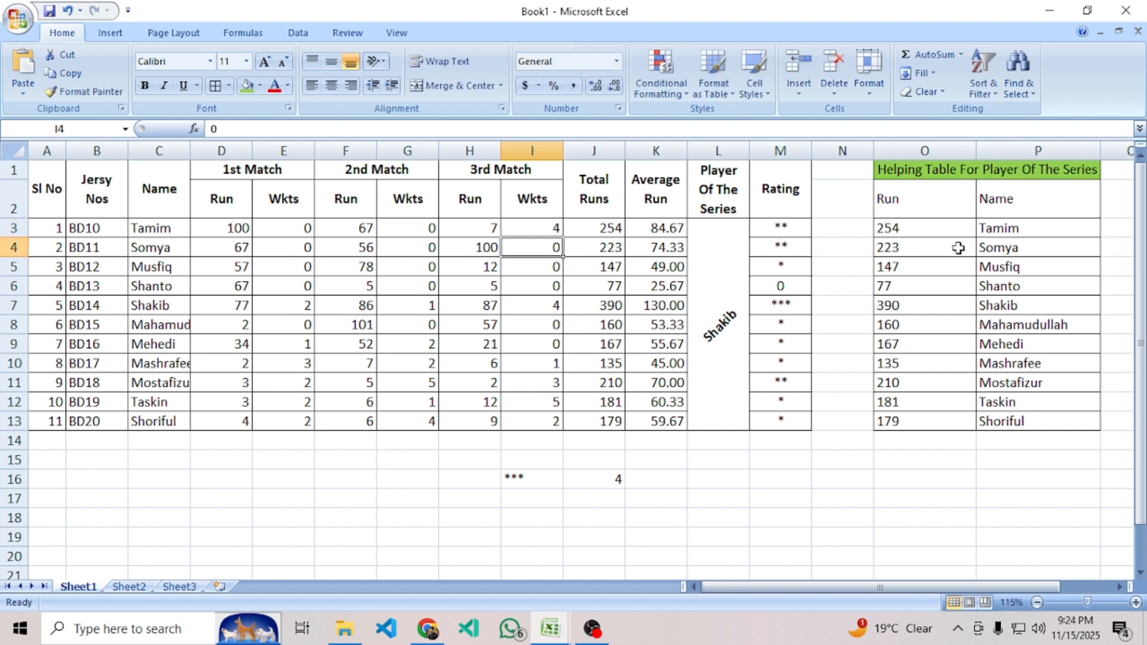
pyautogui.hotkey('ctrl', 'z')
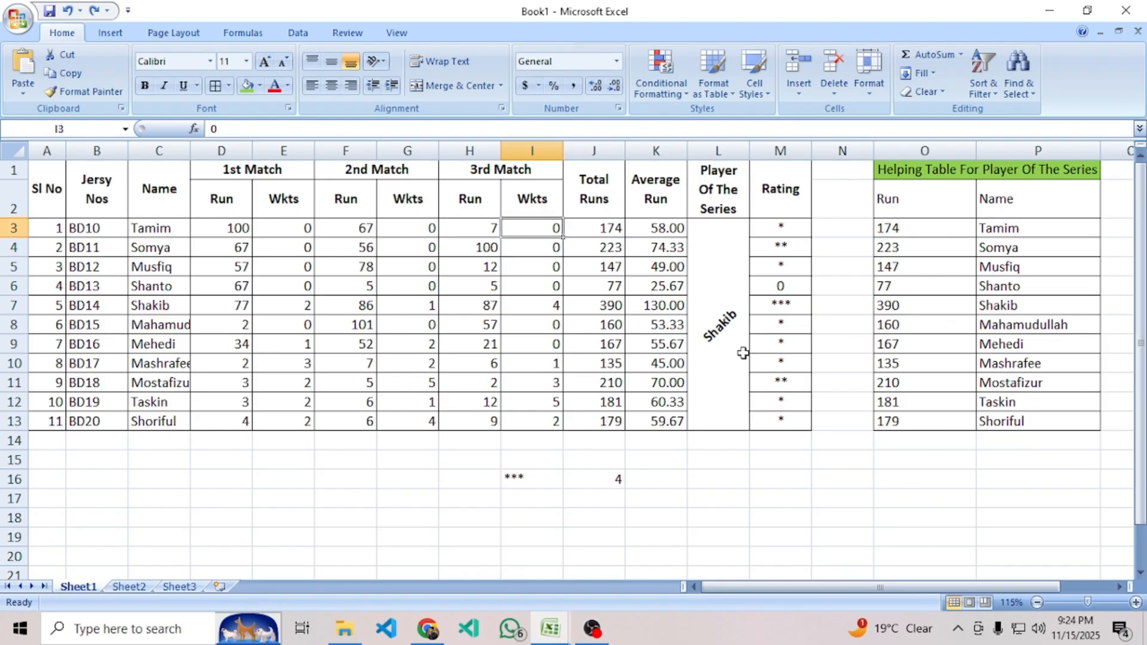
# Try 50 wickets for the second player's 3rd Match in I4 to test the Player Of The Series formula, and undo the entry.
pyautogui.click(730, 344)
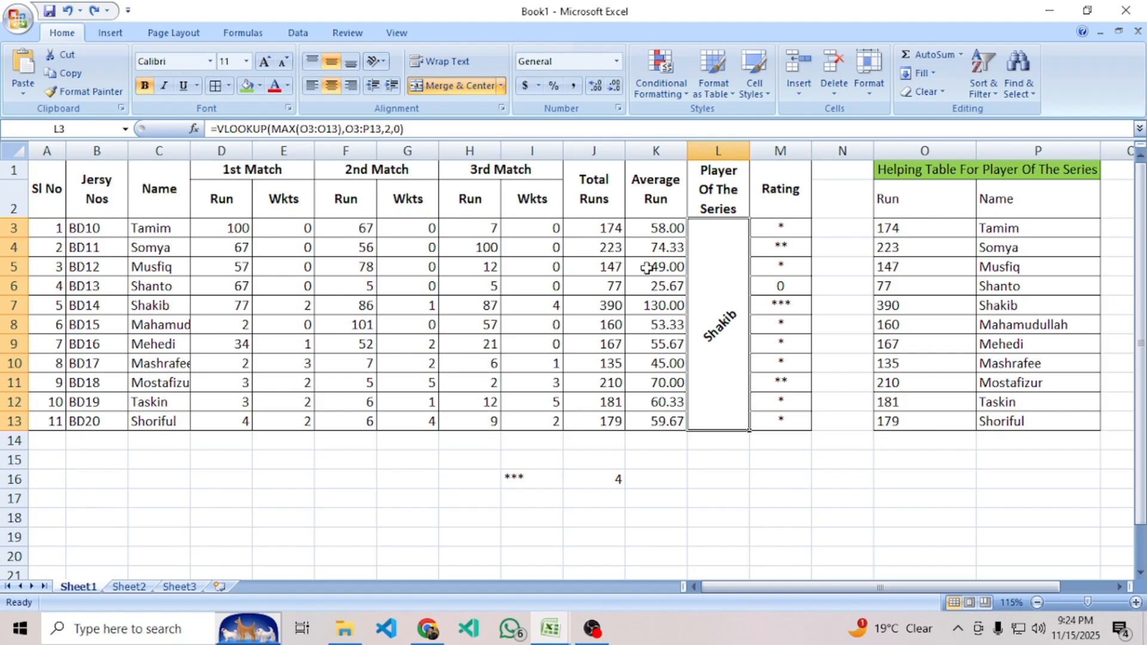
pyautogui.click(544, 249)
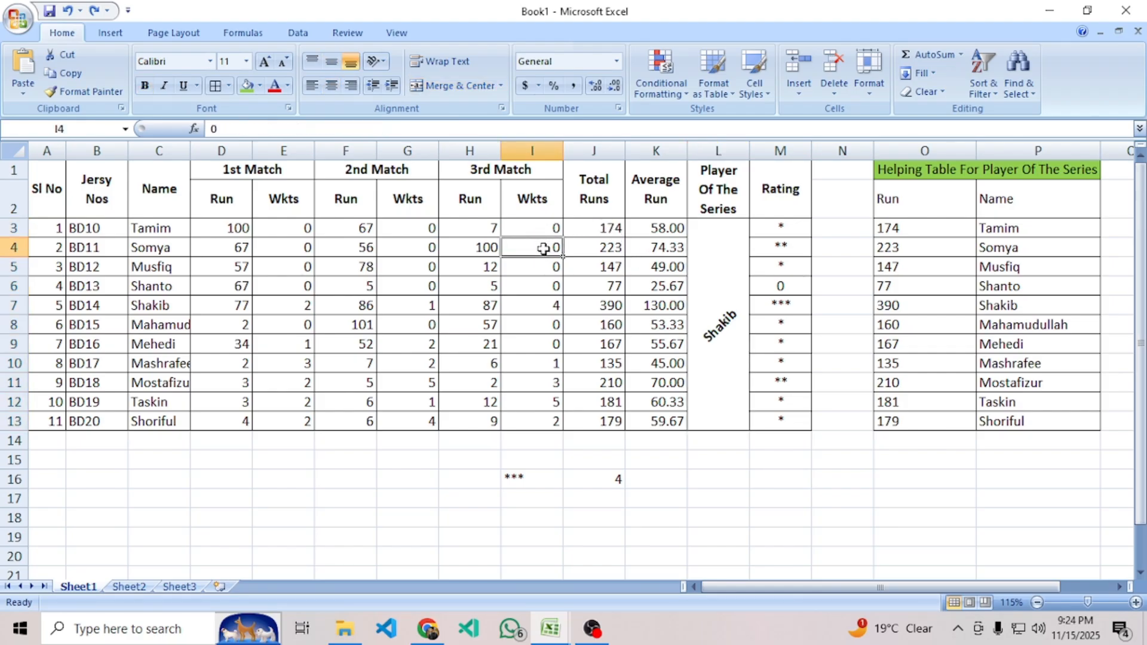
pyautogui.write('500')
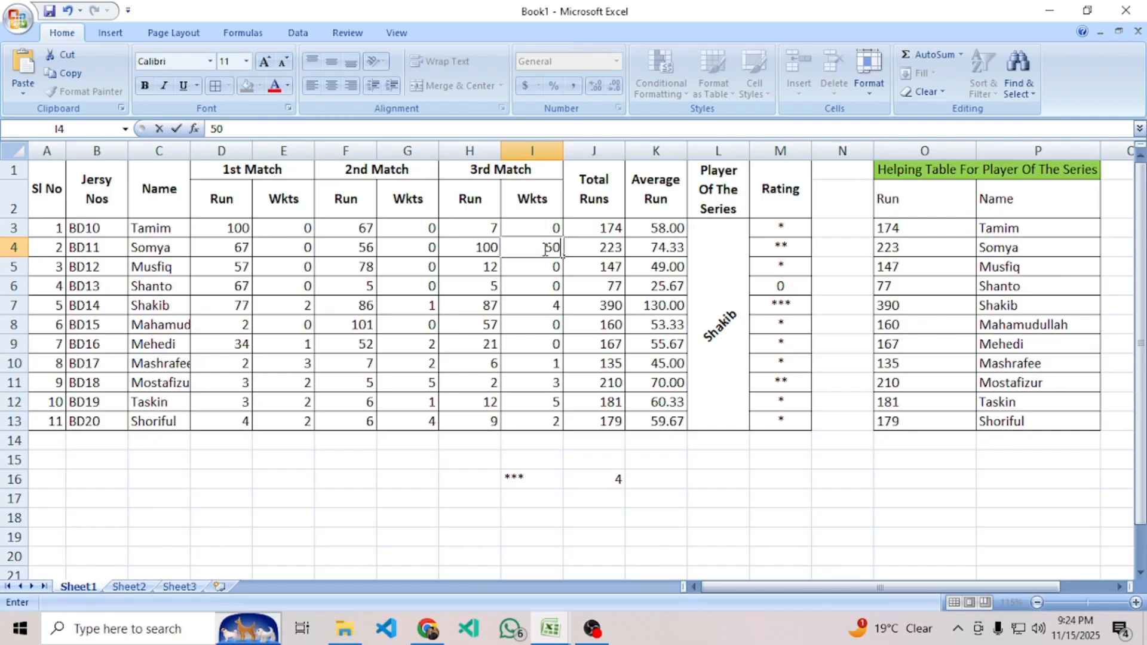
pyautogui.press('Return')
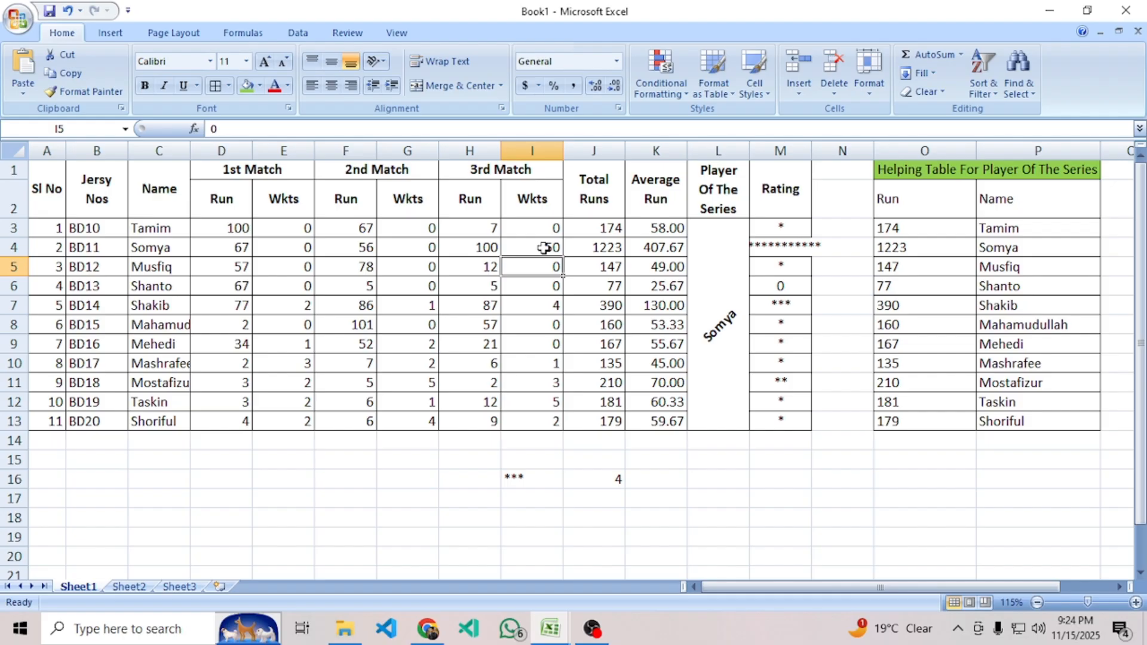
pyautogui.click(716, 359)
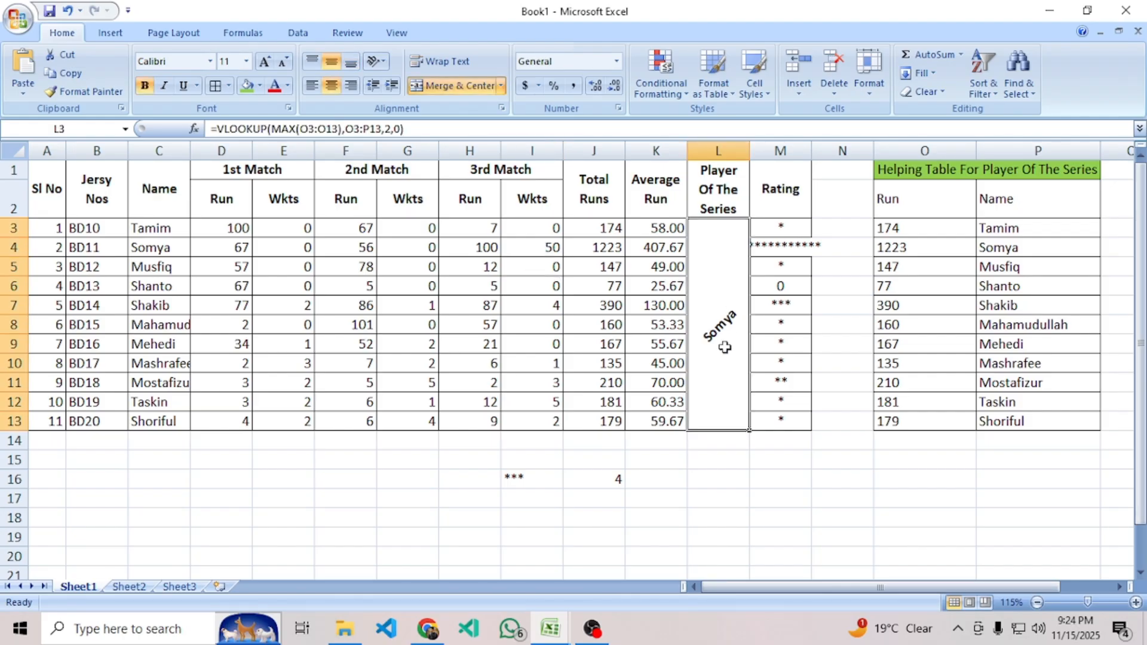
pyautogui.hotkey('ctrl', 'z')
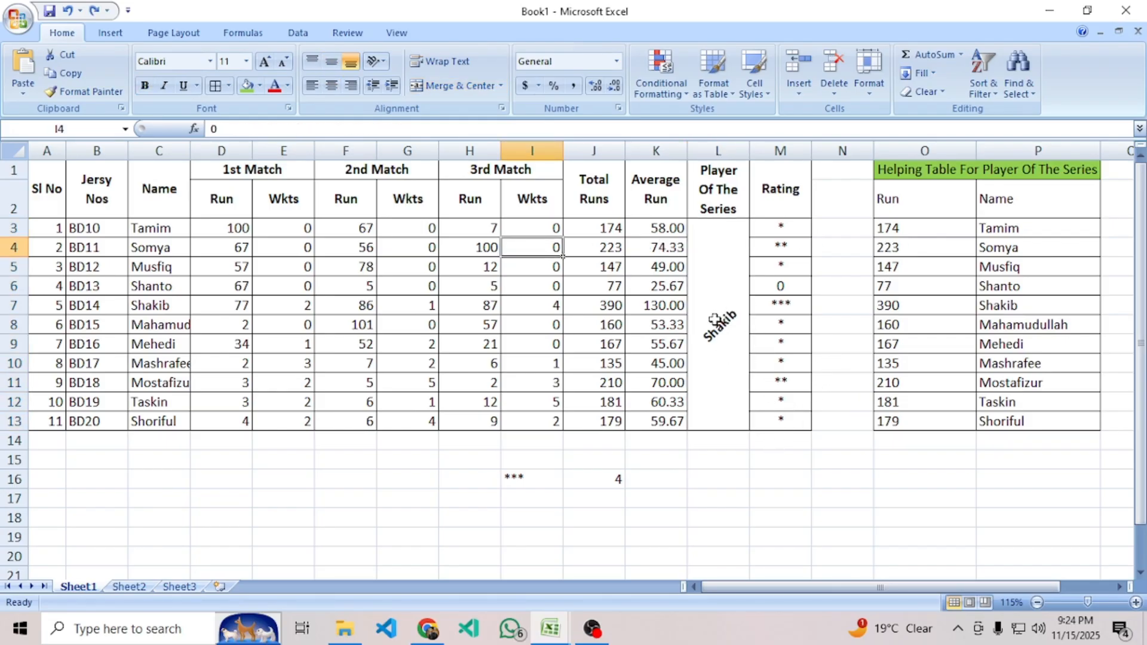
# Examine the Player Of The Series VLOOKUP formula in L3, including its MAX(O3:O13) lookup value and O3:P13 table range.
pyautogui.doubleClick(719, 344)
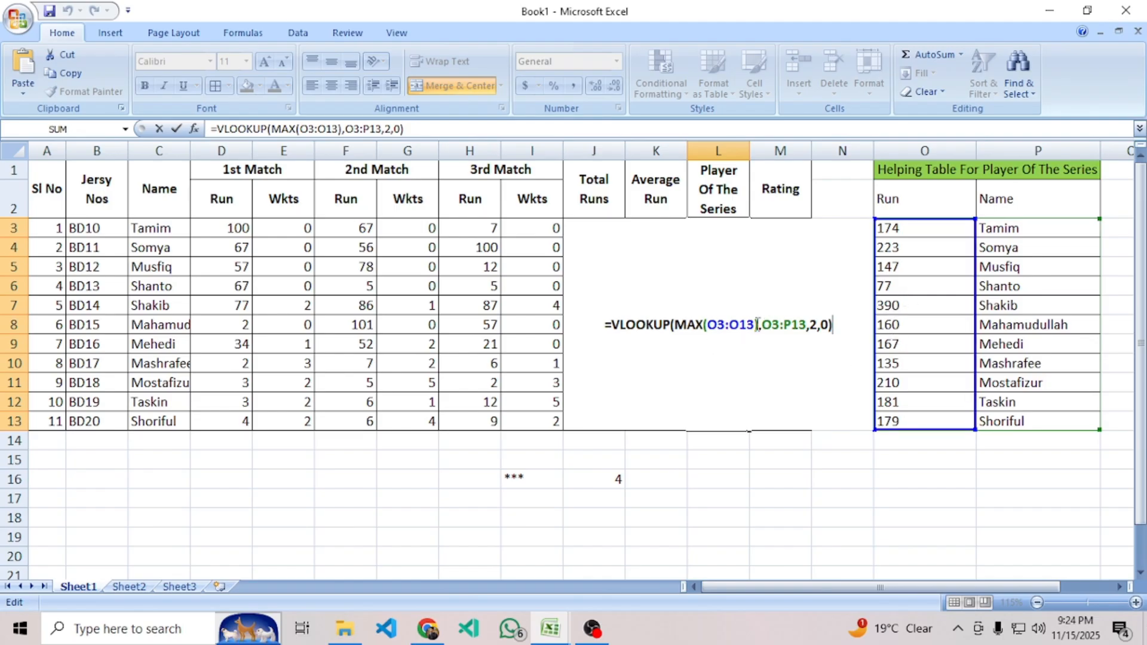
pyautogui.moveTo(757, 325); pyautogui.dragTo(675, 325)
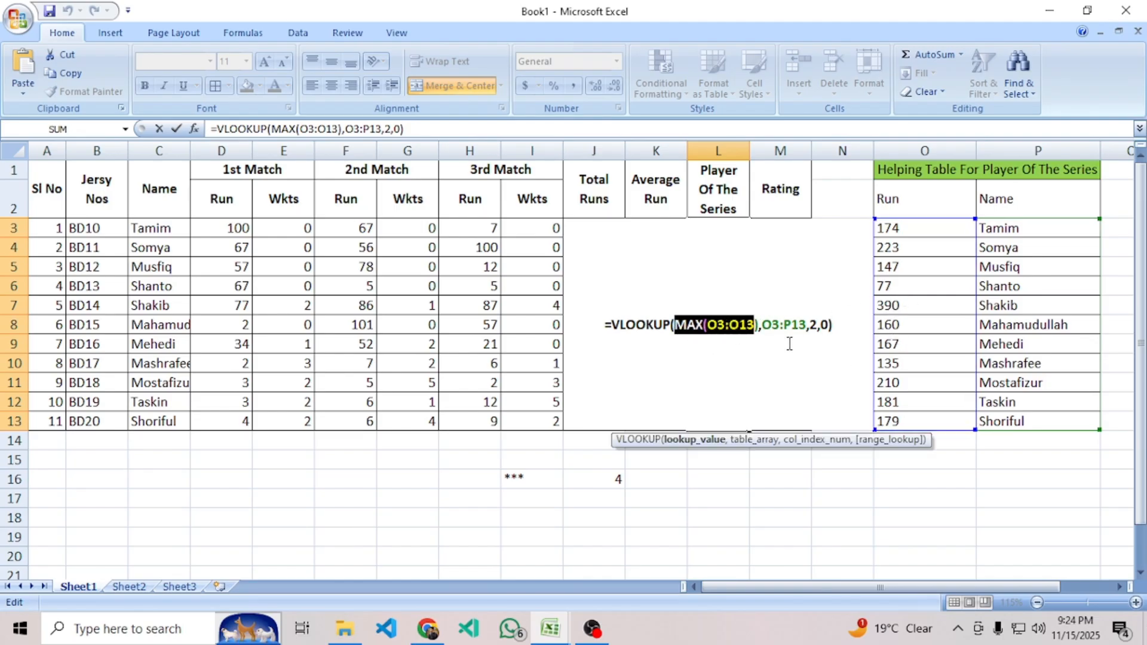
pyautogui.moveTo(759, 324); pyautogui.dragTo(677, 326)
pyautogui.moveTo(765, 323); pyautogui.dragTo(813, 331)
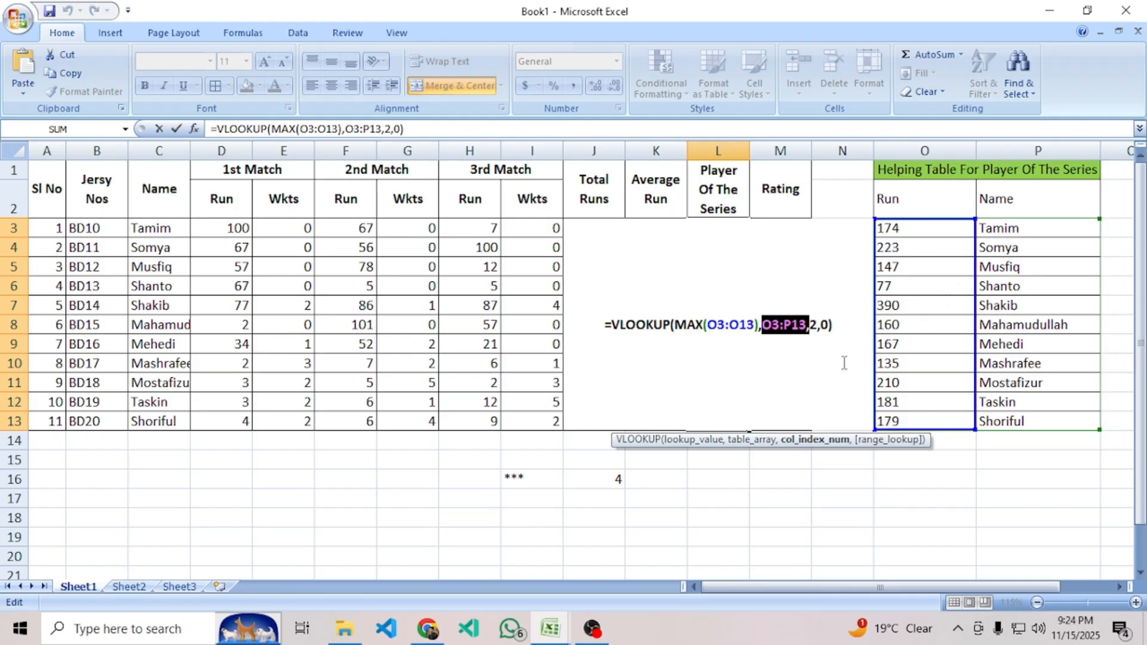
pyautogui.click(804, 321)
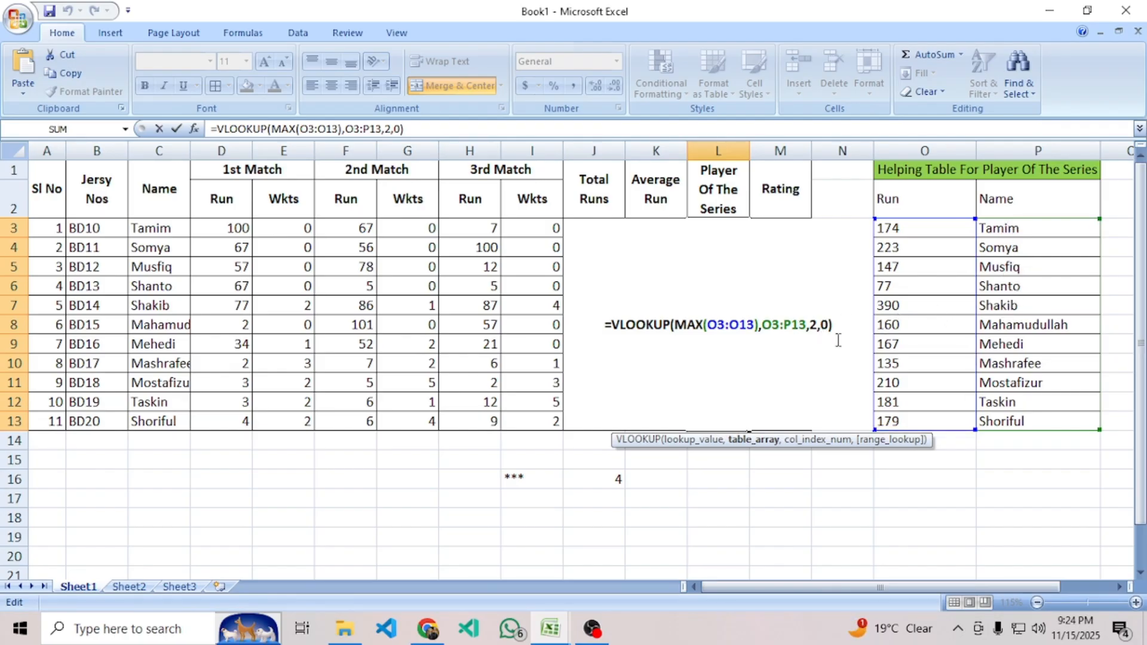
pyautogui.press('Return')
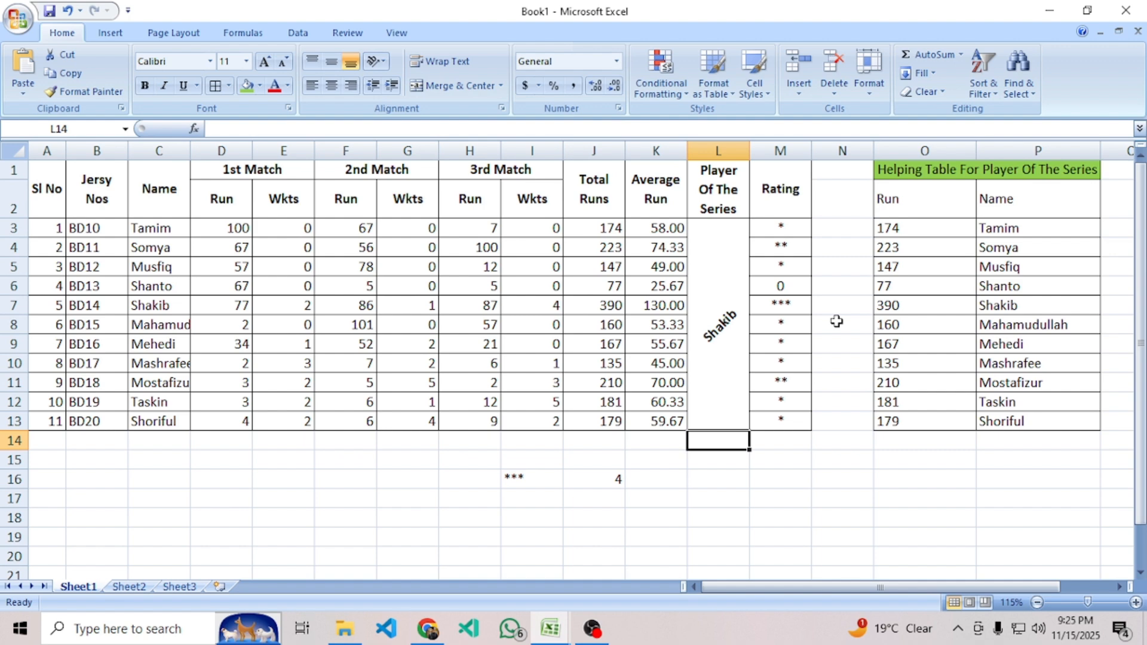
# Select the test cells I16:J16 and switch to the job PDF in Chrome.
pyautogui.moveTo(512, 480); pyautogui.dragTo(620, 477)
pyautogui.hotkey('alt', 'Tab')
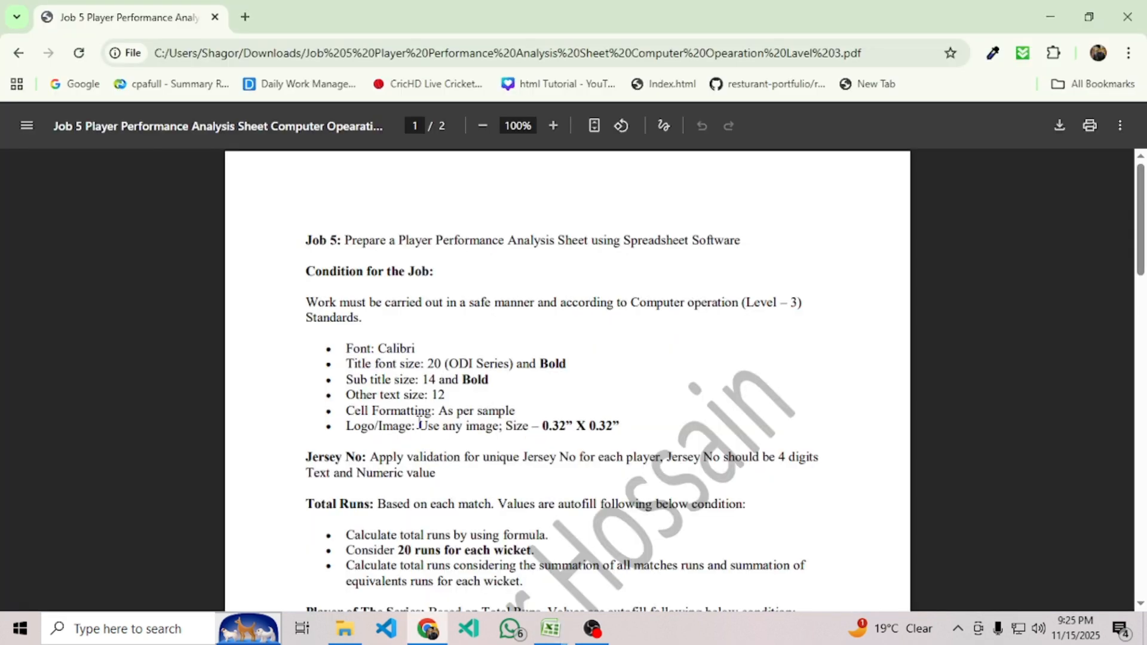
# Review the job's formatting conditions: font, title and subtitle sizes, other text size, cell formatting and logo size.
pyautogui.scroll(-3, 420, 424)
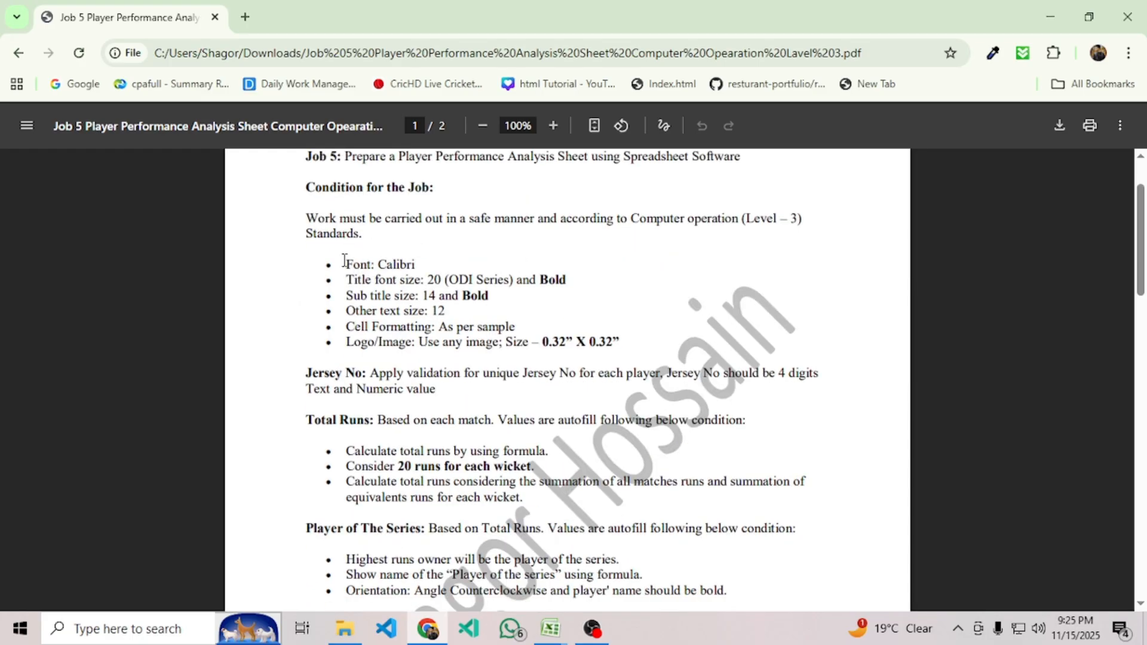
pyautogui.moveTo(344, 261); pyautogui.dragTo(572, 277)
pyautogui.moveTo(483, 297); pyautogui.dragTo(424, 297)
pyautogui.click(489, 298)
pyautogui.moveTo(524, 327); pyautogui.dragTo(437, 326)
pyautogui.click(487, 343)
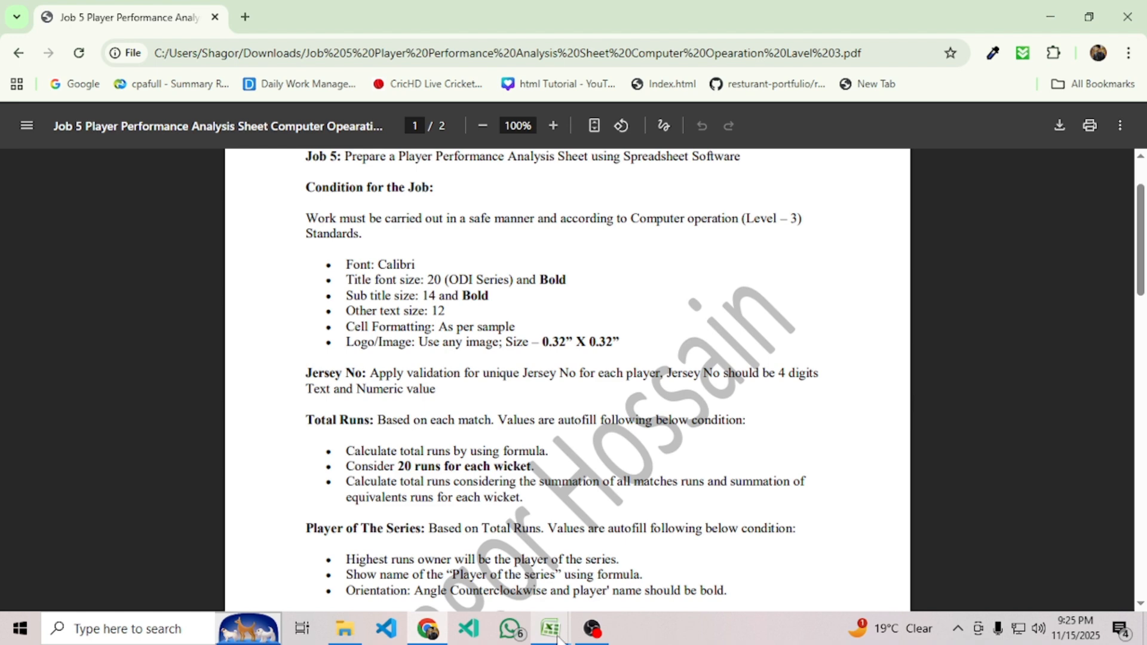
# Switch to the Book1 workbook in Excel, insert two blank rows above the table header, and merge and center A1:M1.
pyautogui.moveTo(558, 638)
pyautogui.click(639, 562)
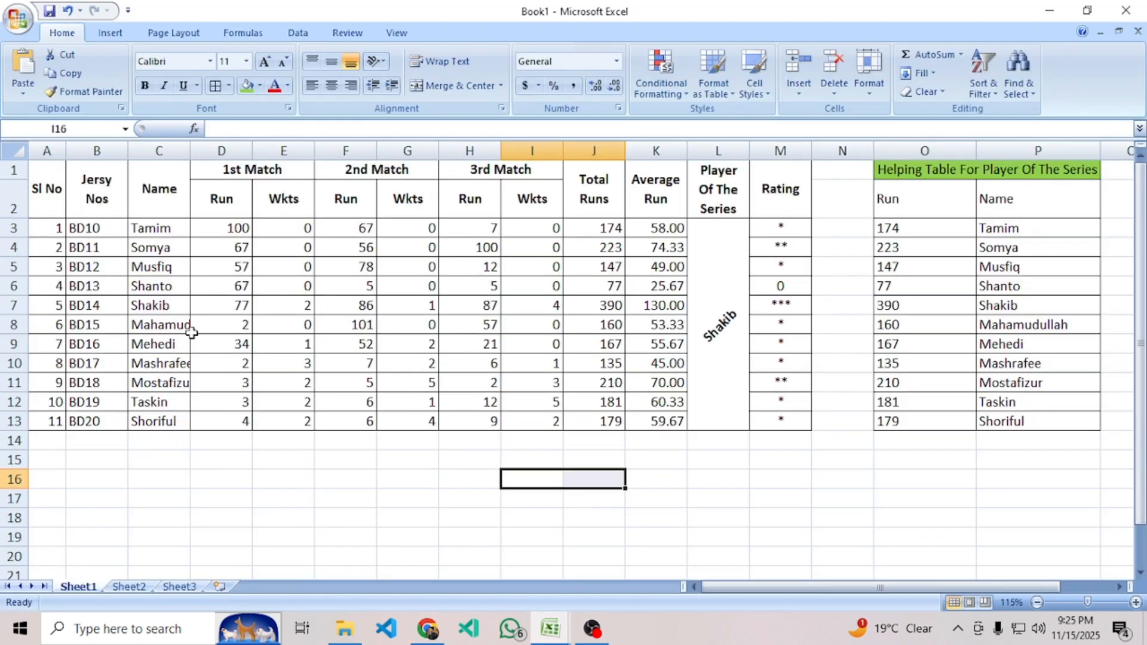
pyautogui.click(7, 169)
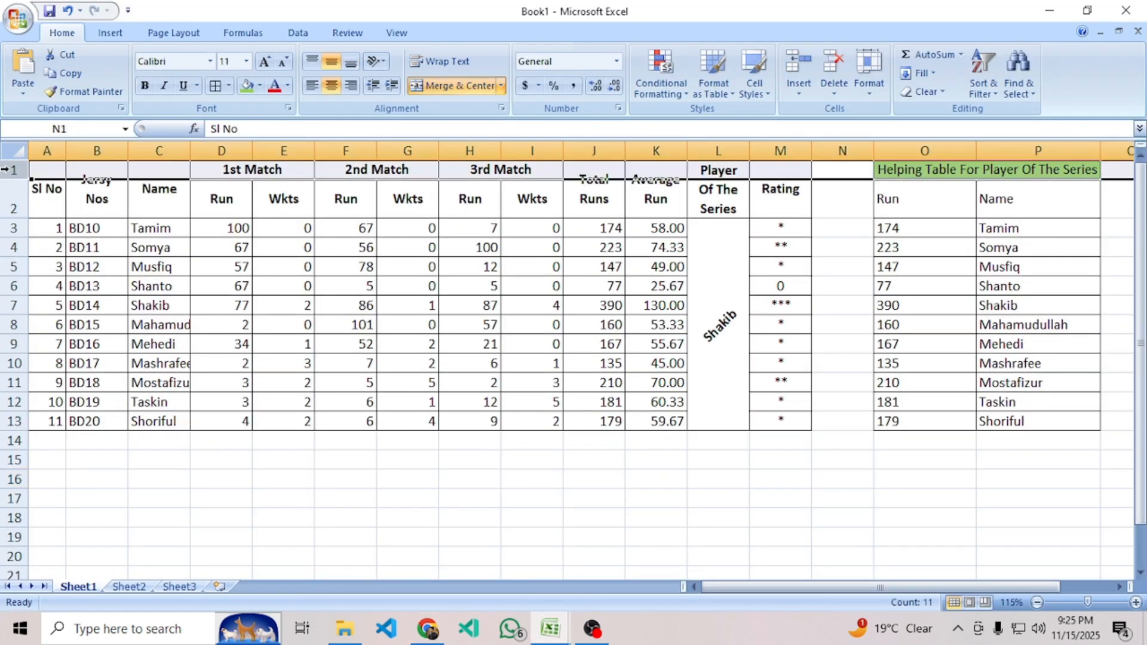
pyautogui.click(266, 421)
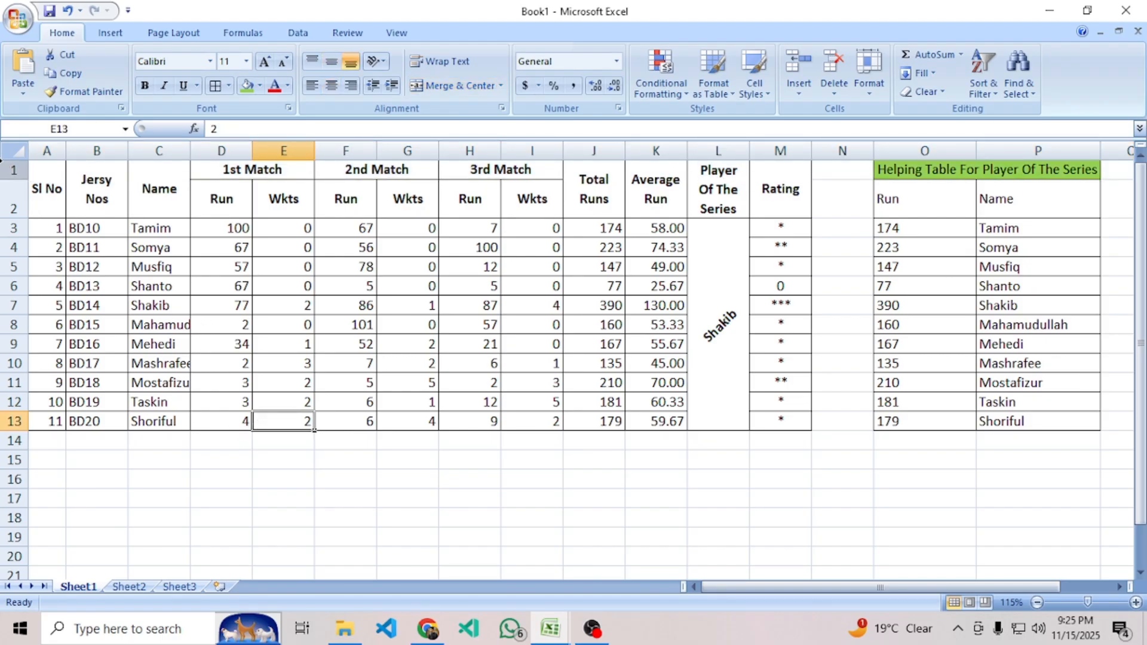
pyautogui.click(8, 170)
pyautogui.click(113, 331)
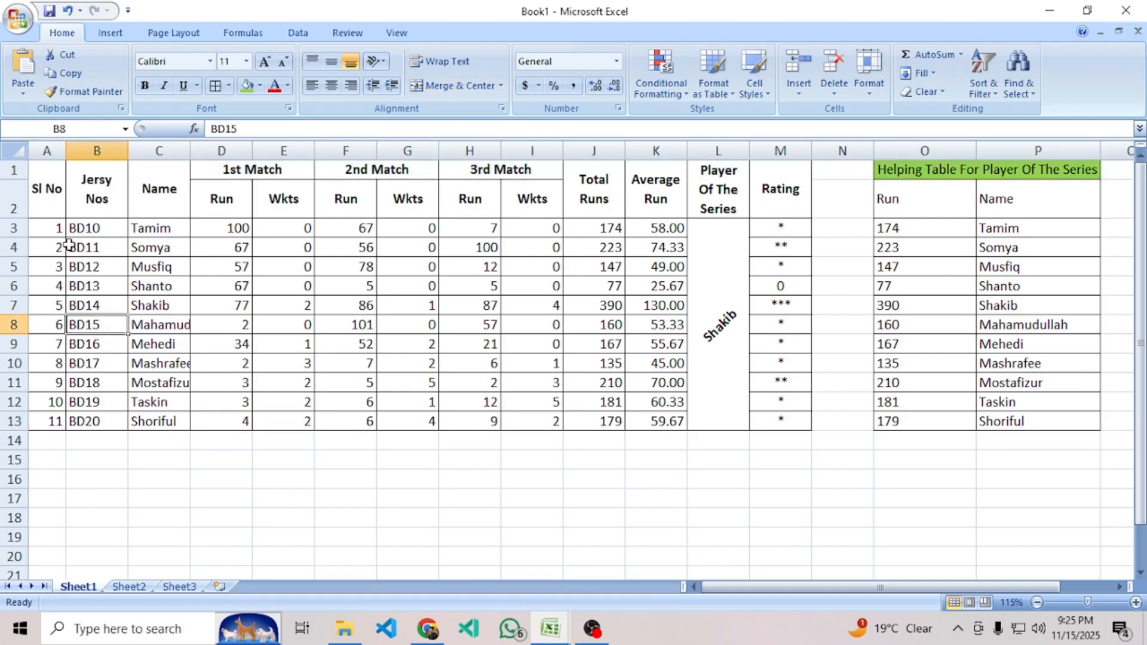
pyautogui.click(7, 170)
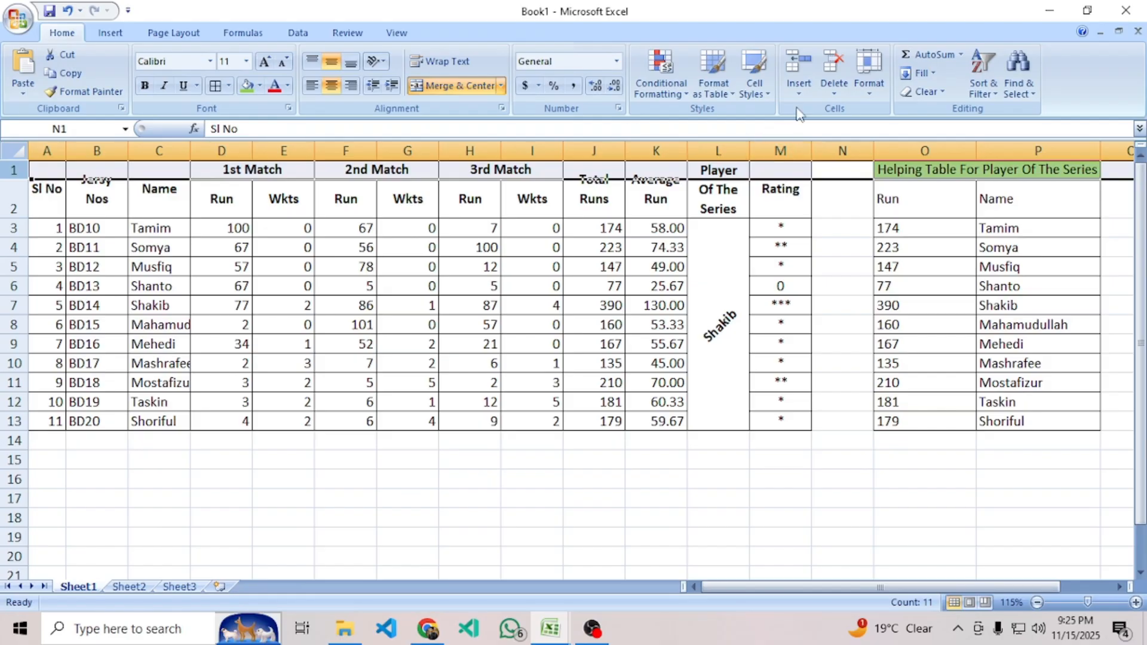
pyautogui.click(799, 66)
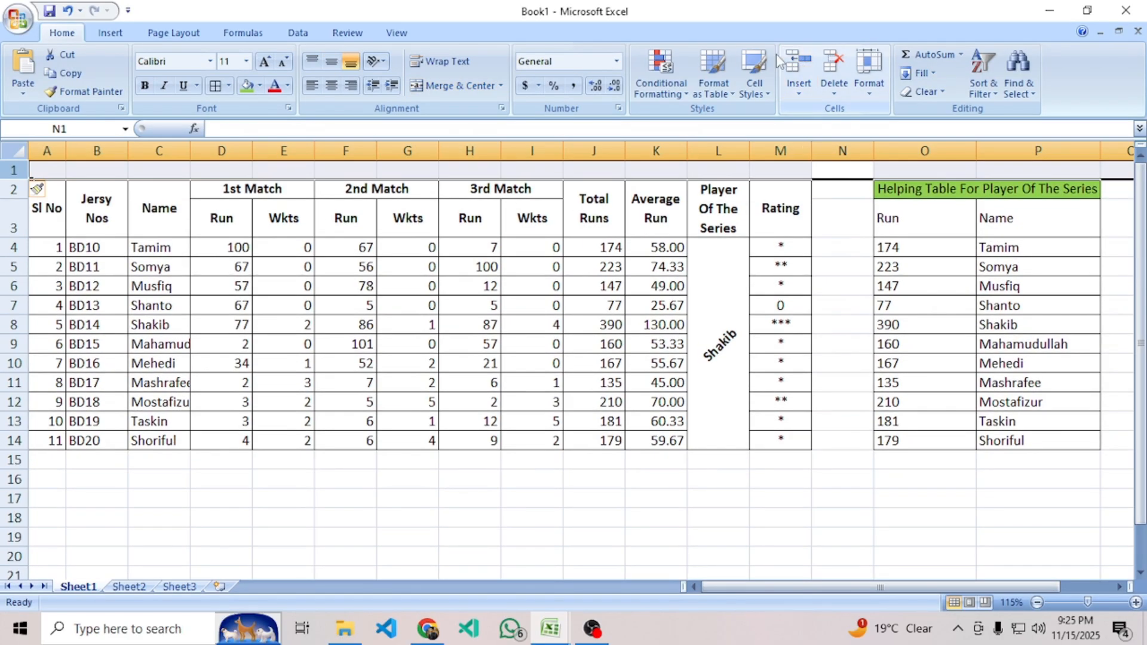
pyautogui.click(800, 83)
pyautogui.click(840, 477)
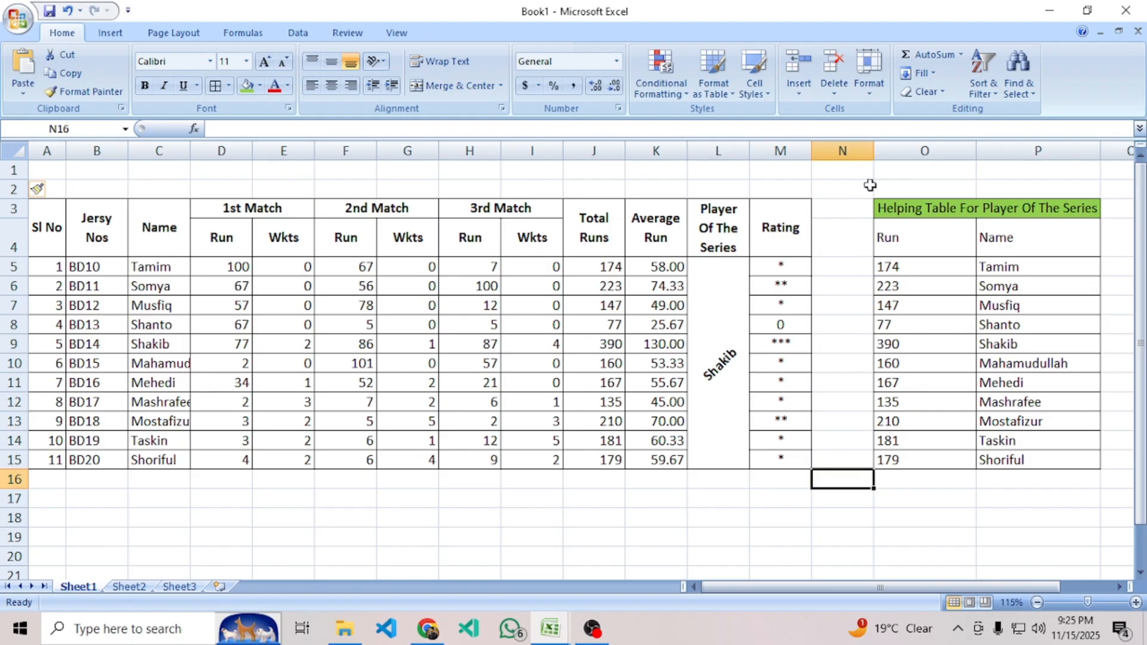
pyautogui.moveTo(791, 170); pyautogui.dragTo(37, 154)
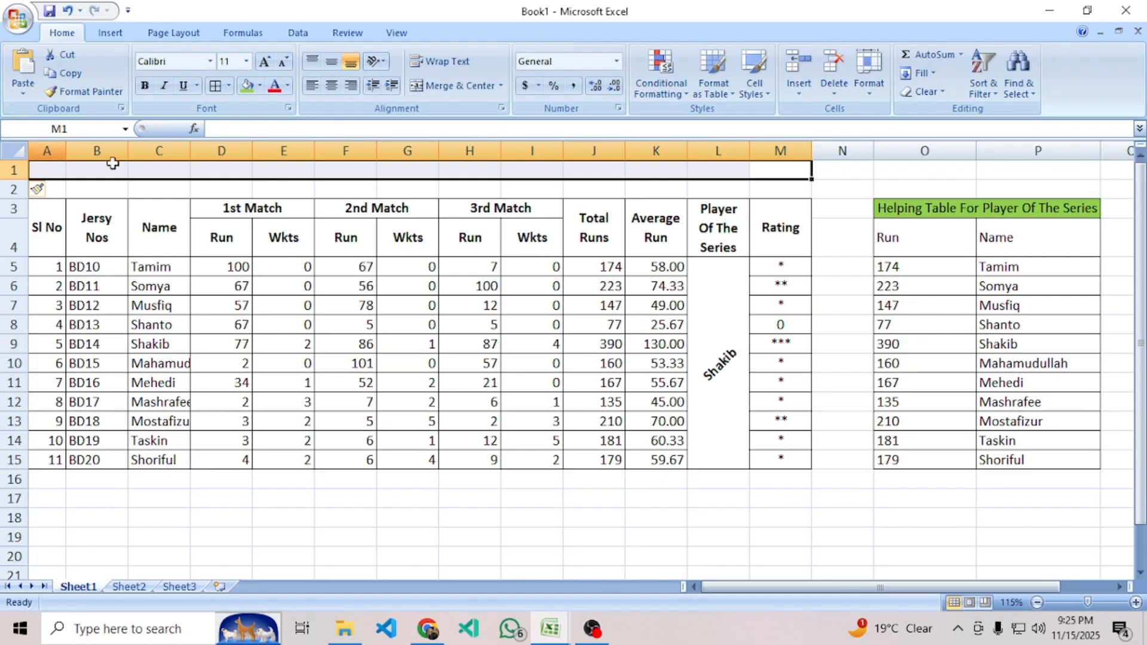
pyautogui.click(460, 86)
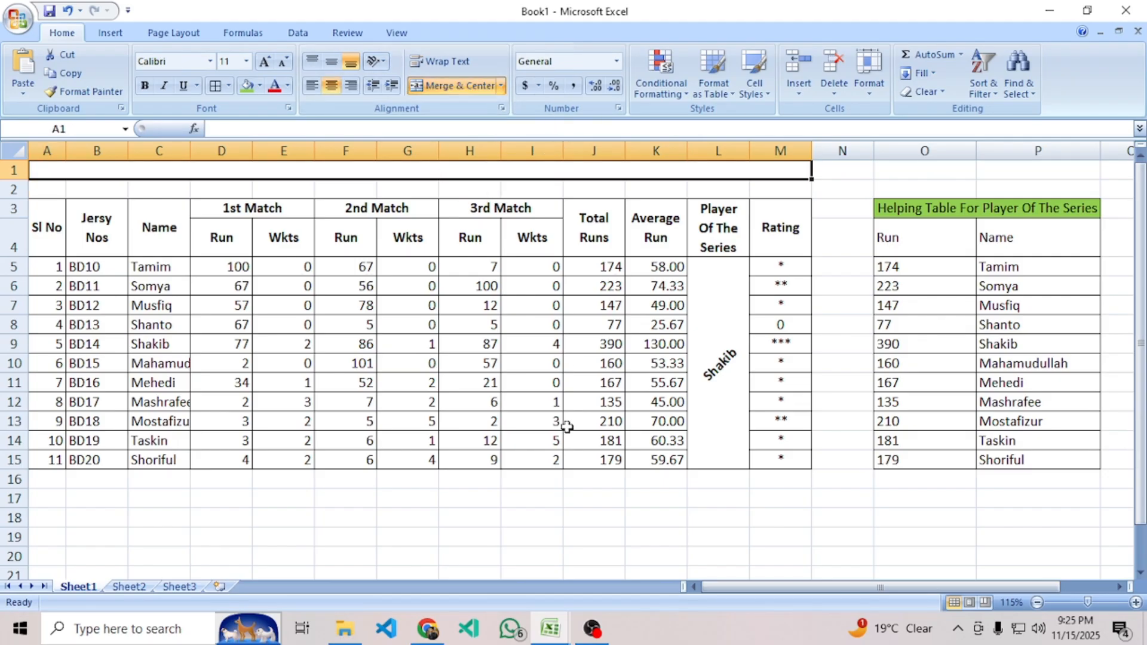
# Switch to the job PDF in Chrome and copy the text "Player Performance Analysis Sheet" from the Job 5 heading.
pyautogui.click(427, 629)
pyautogui.scroll(2, 605, 405)
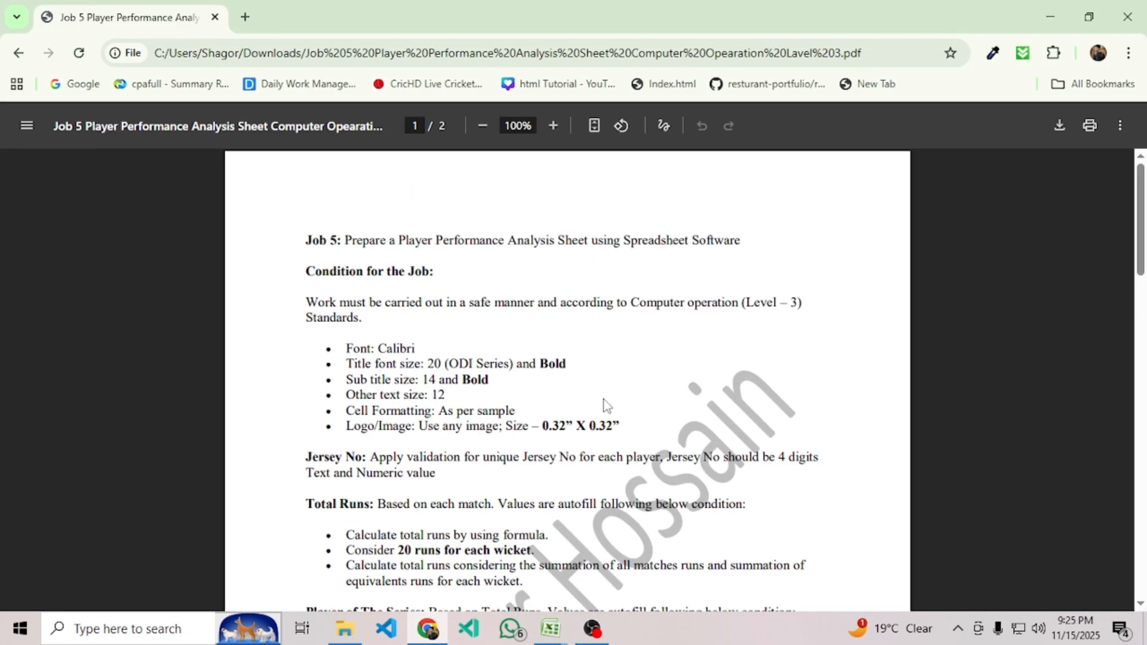
pyautogui.moveTo(399, 241); pyautogui.dragTo(590, 242)
pyautogui.hotkey('ctrl', 'c')
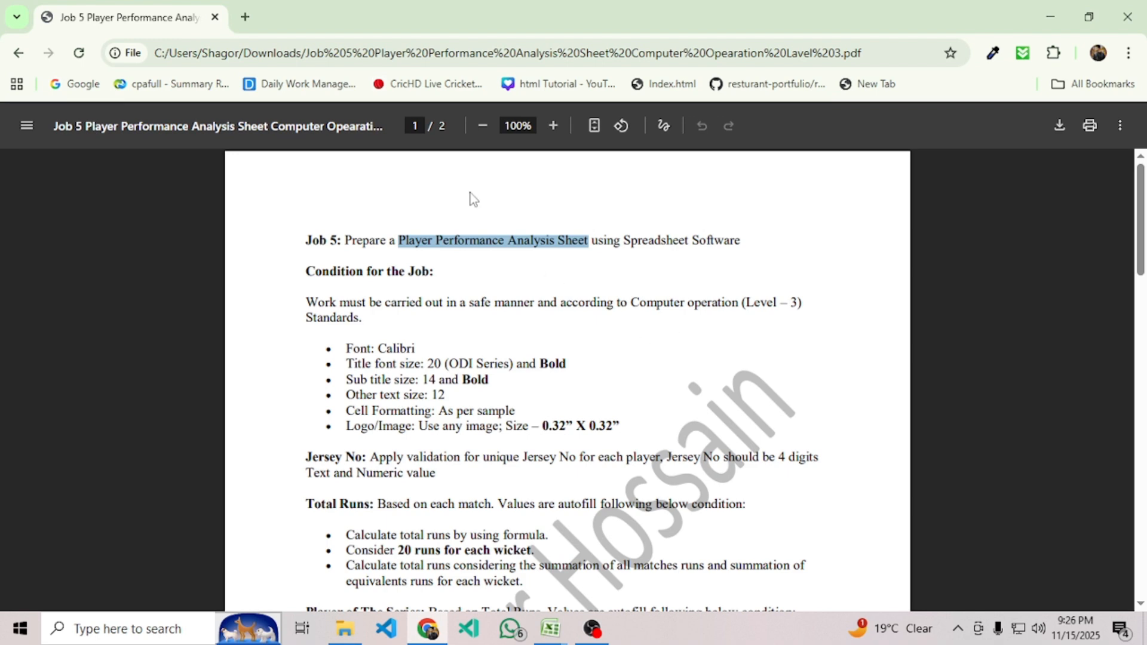
pyautogui.click(358, 52)
pyautogui.hotkey('ctrl', 'v')
pyautogui.hotkey('ctrl', 'a')
pyautogui.press('BackSpace')
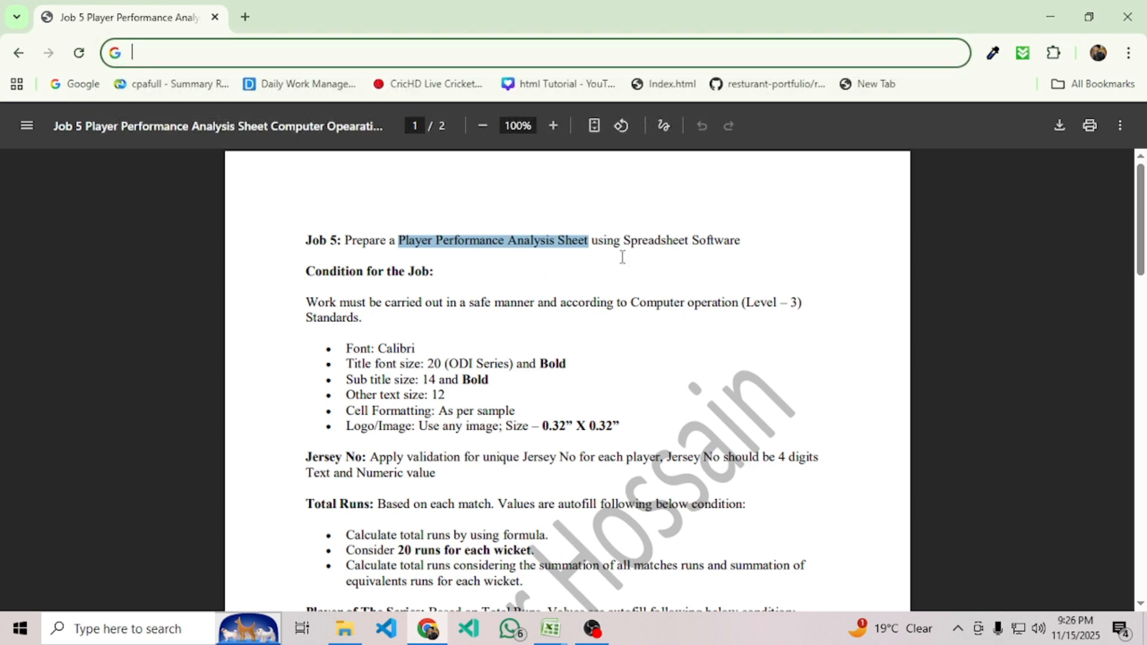
# Switch to Book1 in Excel and paste "Player Performance Analysis Sheet" as the title in merged cell A1.
pyautogui.moveTo(550, 628)
pyautogui.click(646, 564)
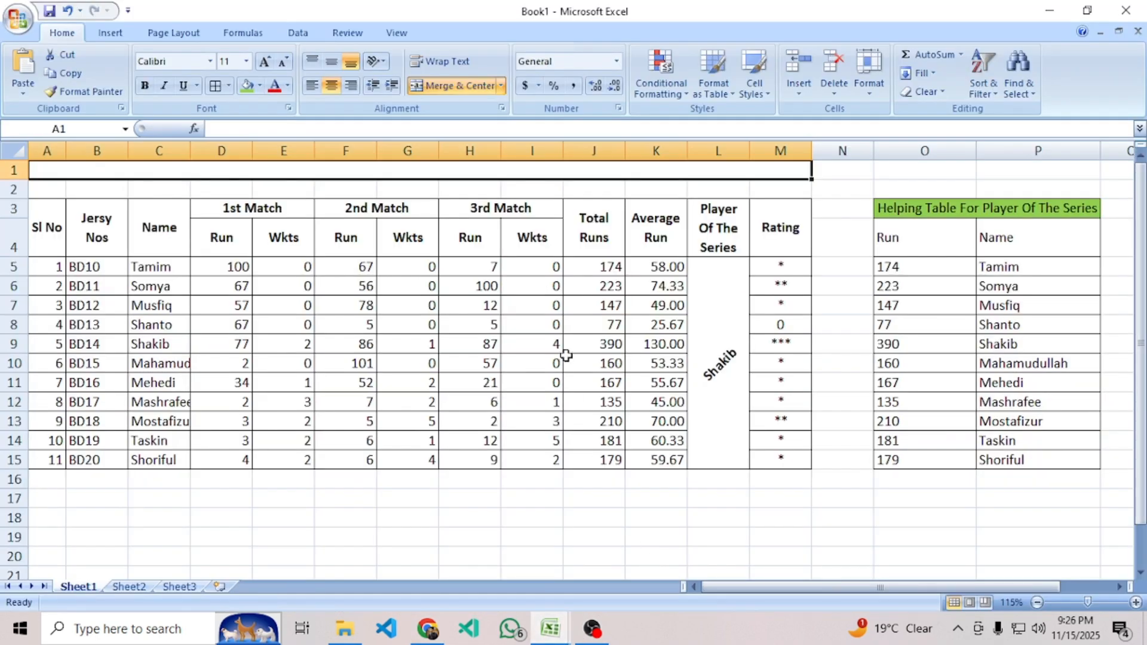
pyautogui.hotkey('ctrl', 'v')
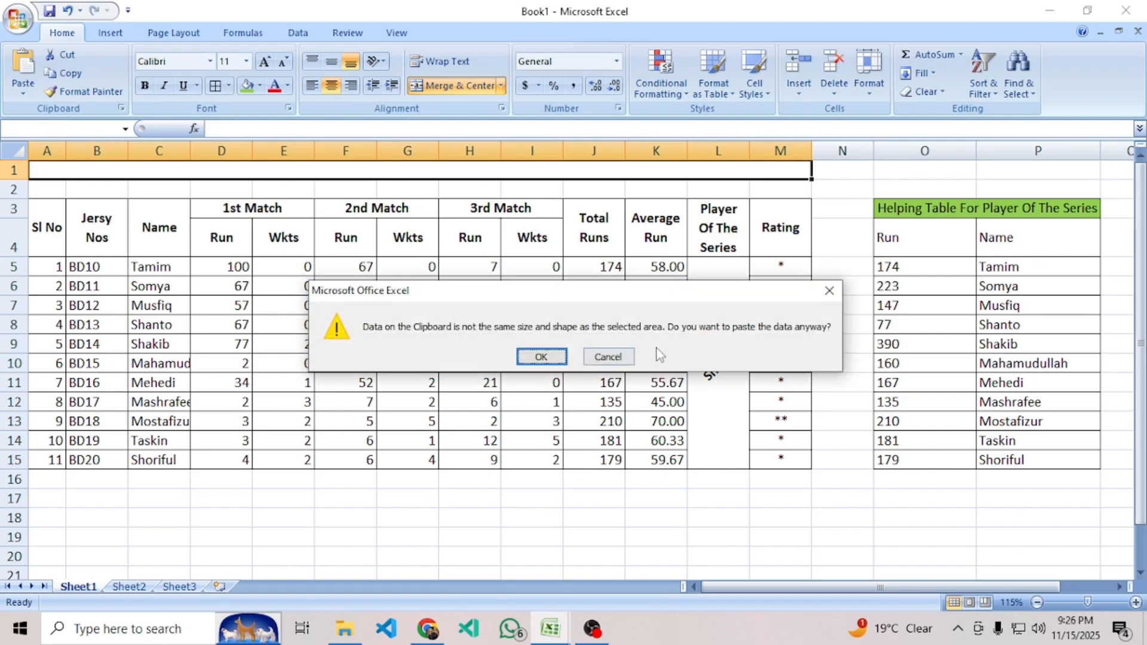
pyautogui.click(835, 289)
pyautogui.press('F2')
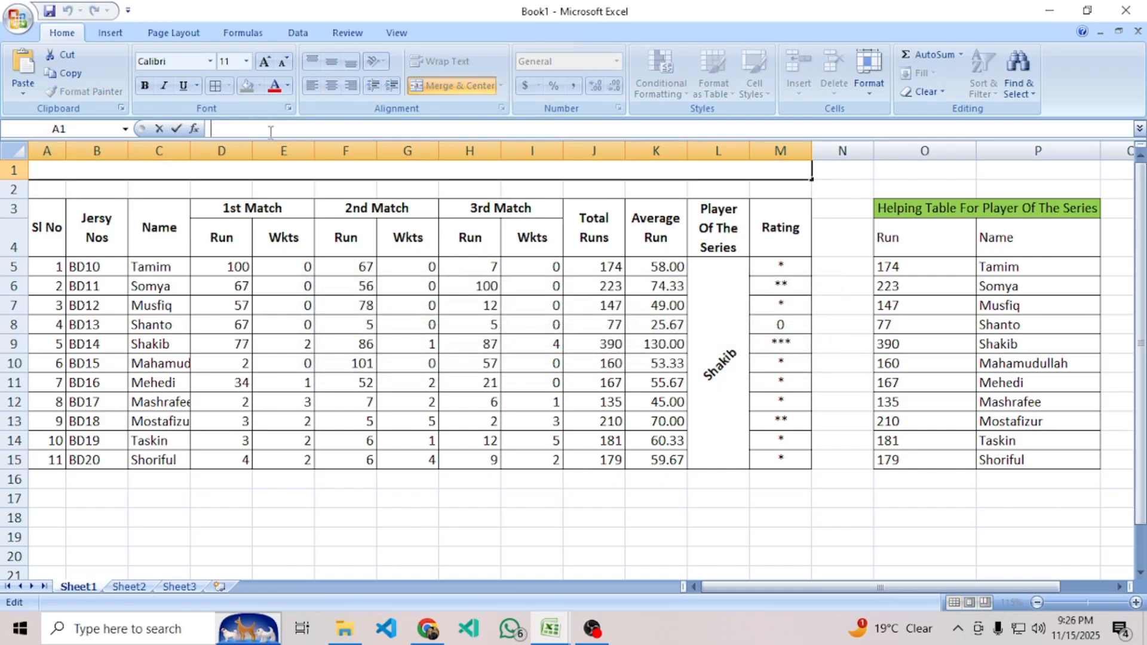
pyautogui.hotkey('ctrl', 'v')
pyautogui.click(377, 343)
pyautogui.click(546, 173)
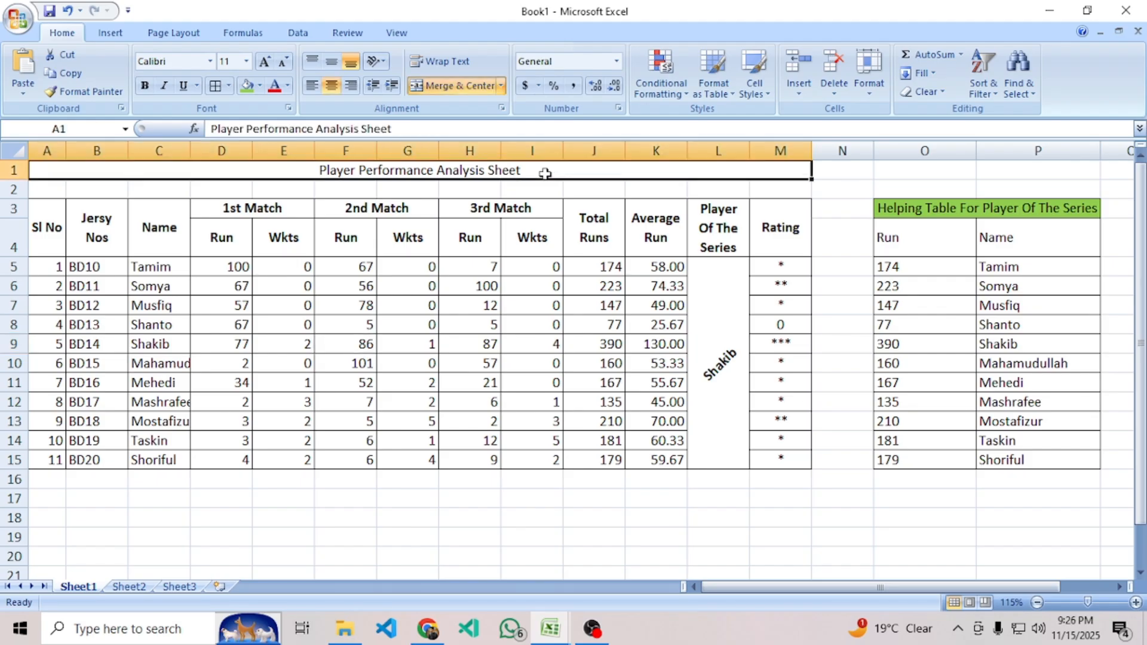
# Format the sheet title in A1 with font size 20 and bold.
pyautogui.click(425, 640)
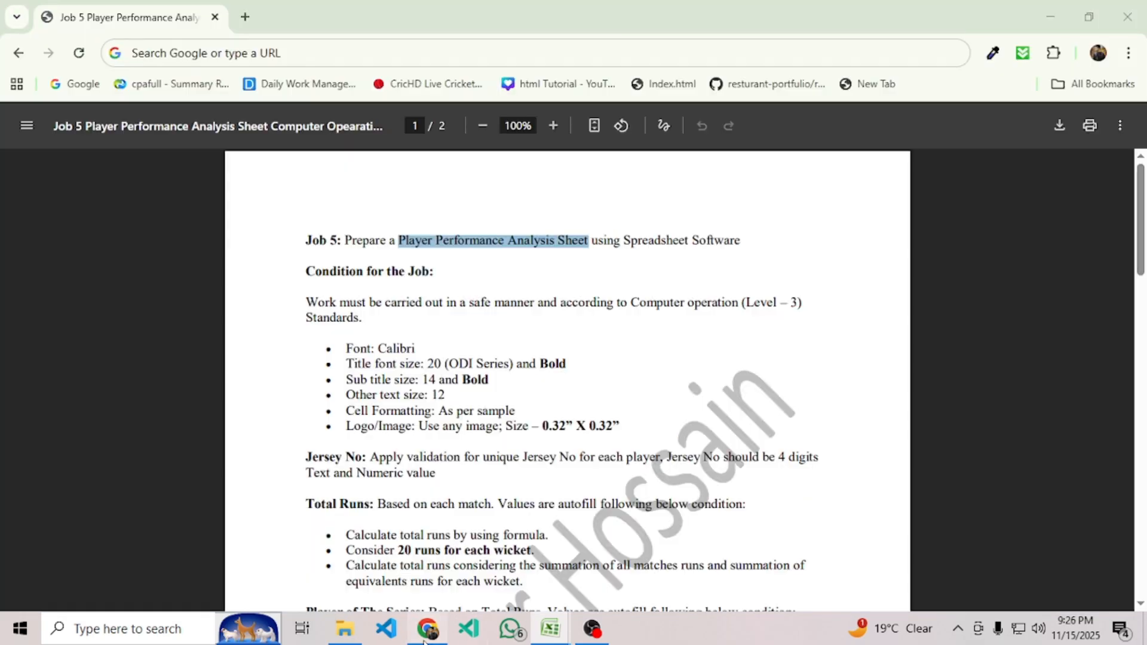
pyautogui.click(426, 633)
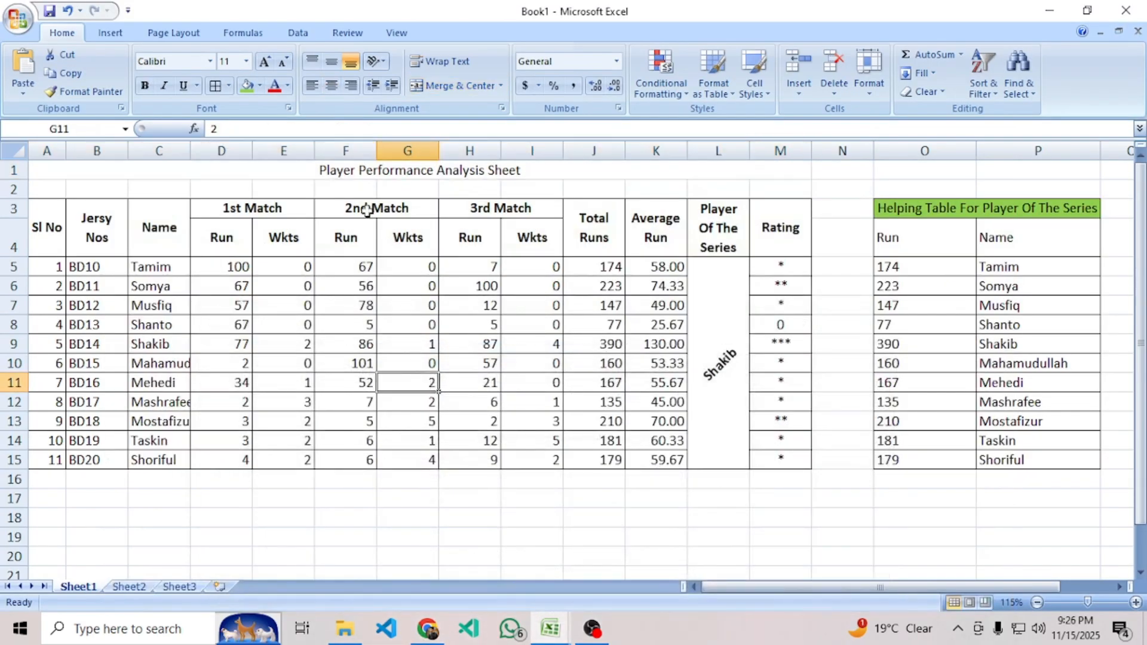
pyautogui.click(265, 62)
pyautogui.click(264, 62)
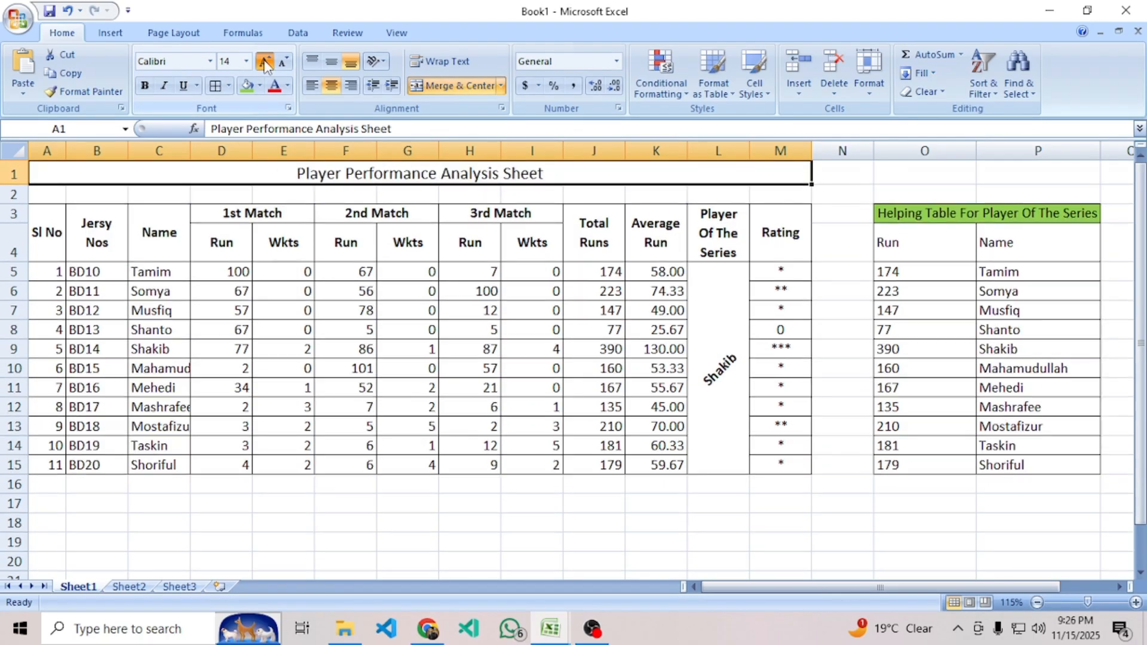
pyautogui.click(265, 62)
pyautogui.click(265, 62)
pyautogui.click(543, 475)
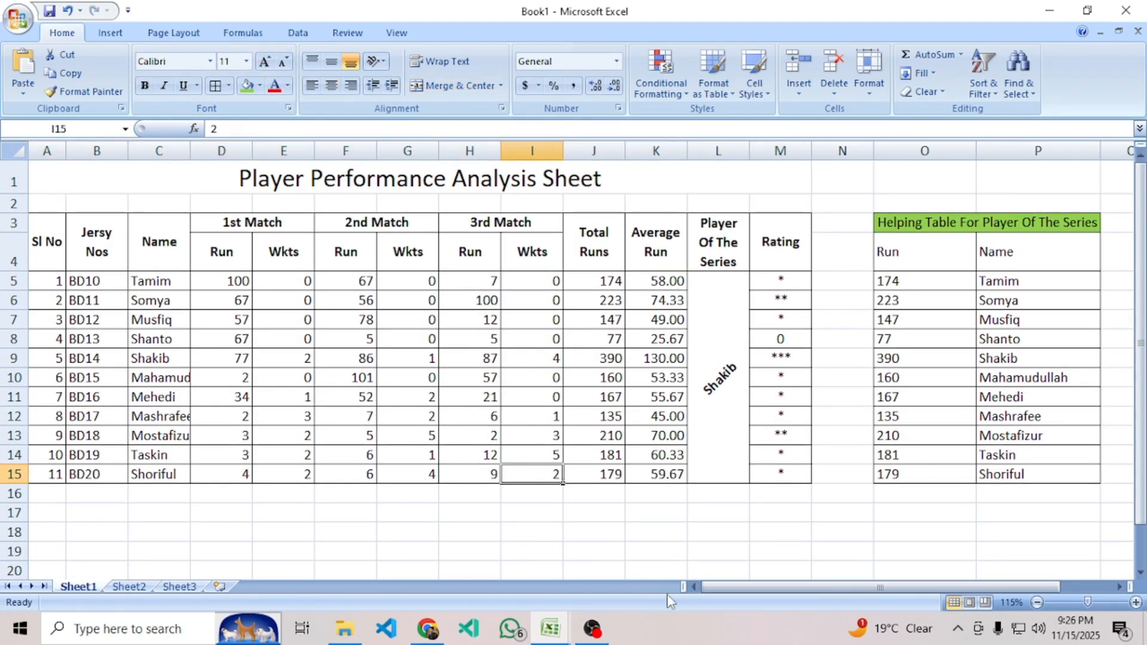
pyautogui.click(625, 180)
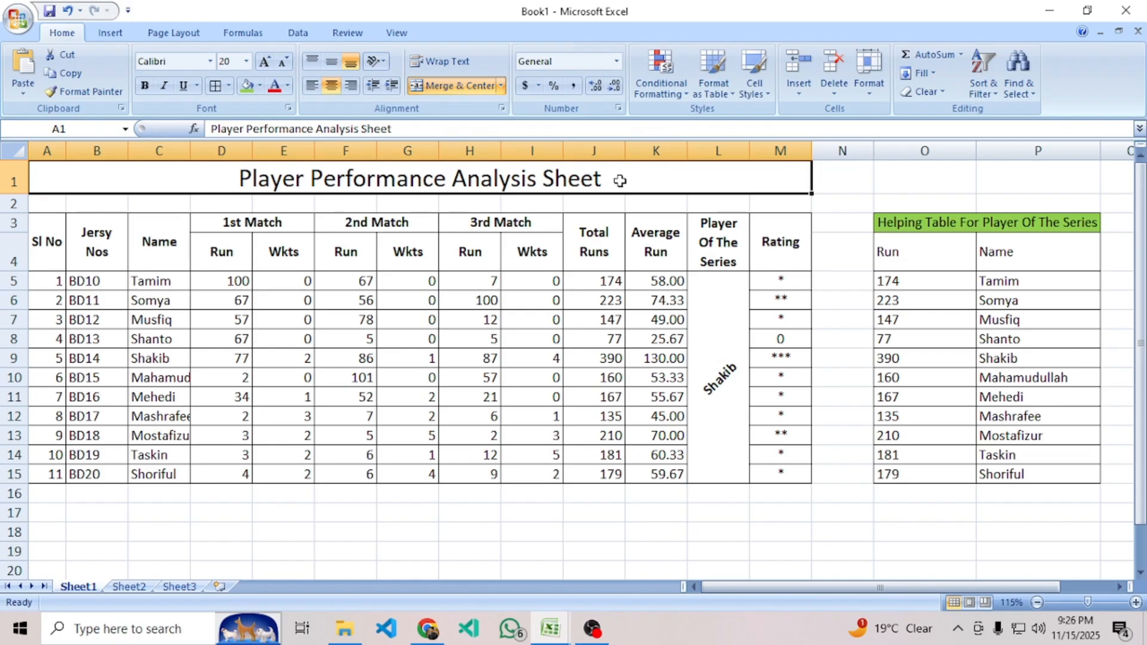
pyautogui.hotkey('ctrl', 'b')
pyautogui.click(543, 414)
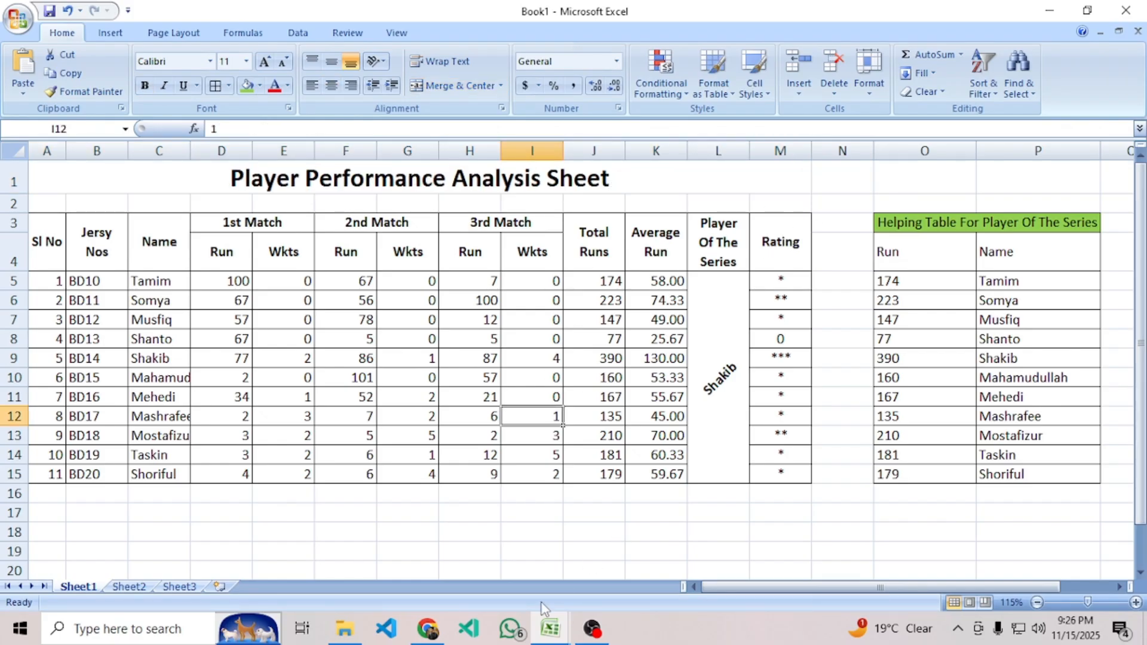
# Recheck the subtitle requirement in the job PDF, and merge and center A2:M2 in Book1 for the subtitle.
pyautogui.click(427, 629)
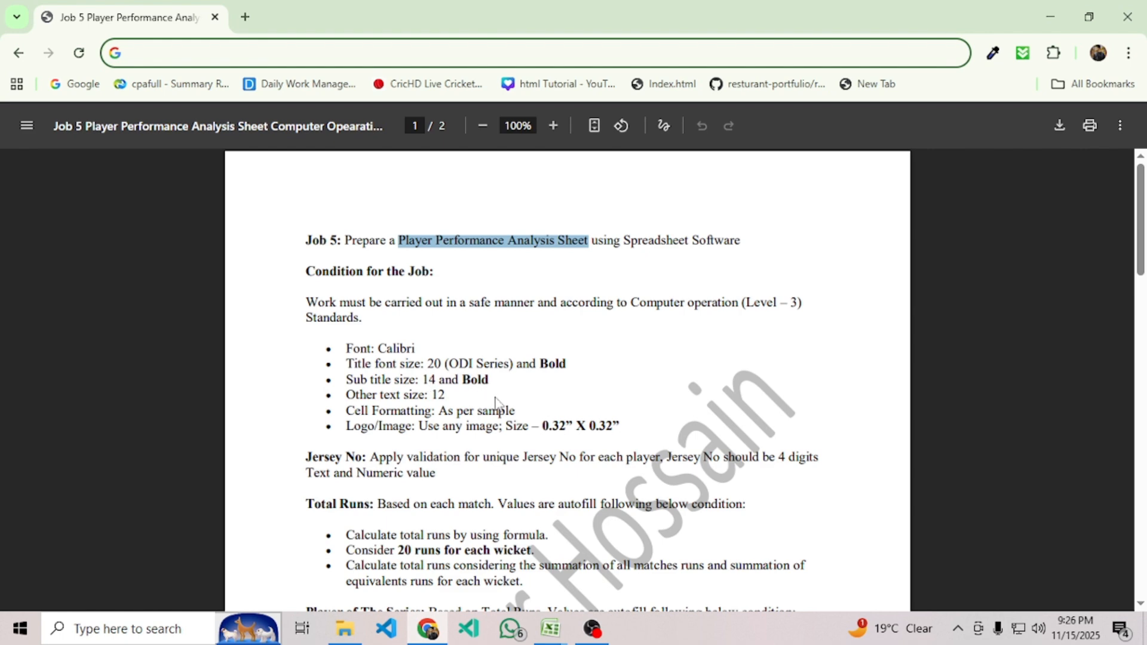
pyautogui.click(551, 629)
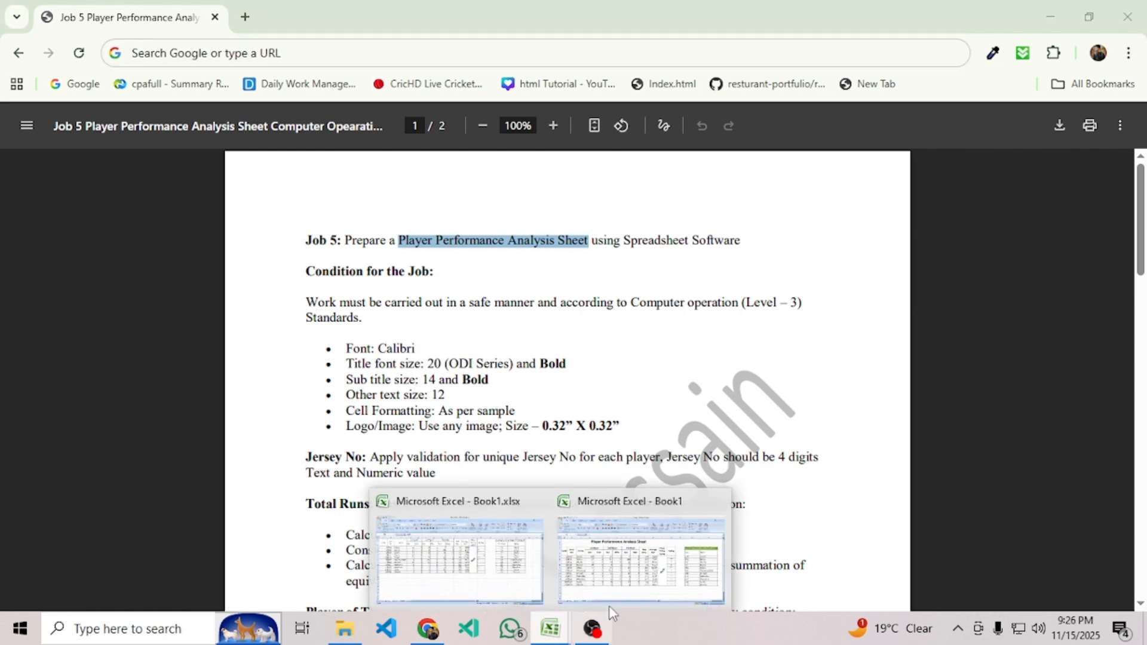
pyautogui.click(658, 557)
pyautogui.moveTo(783, 204); pyautogui.dragTo(47, 202)
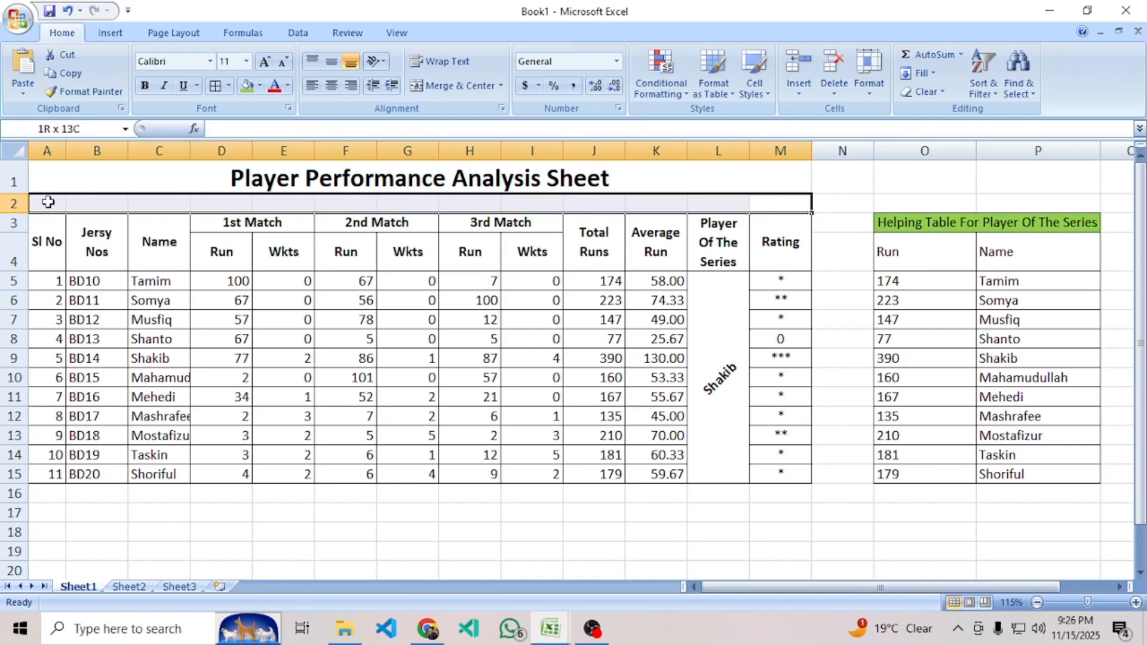
pyautogui.click(417, 85)
pyautogui.click(538, 357)
pyautogui.click(422, 203)
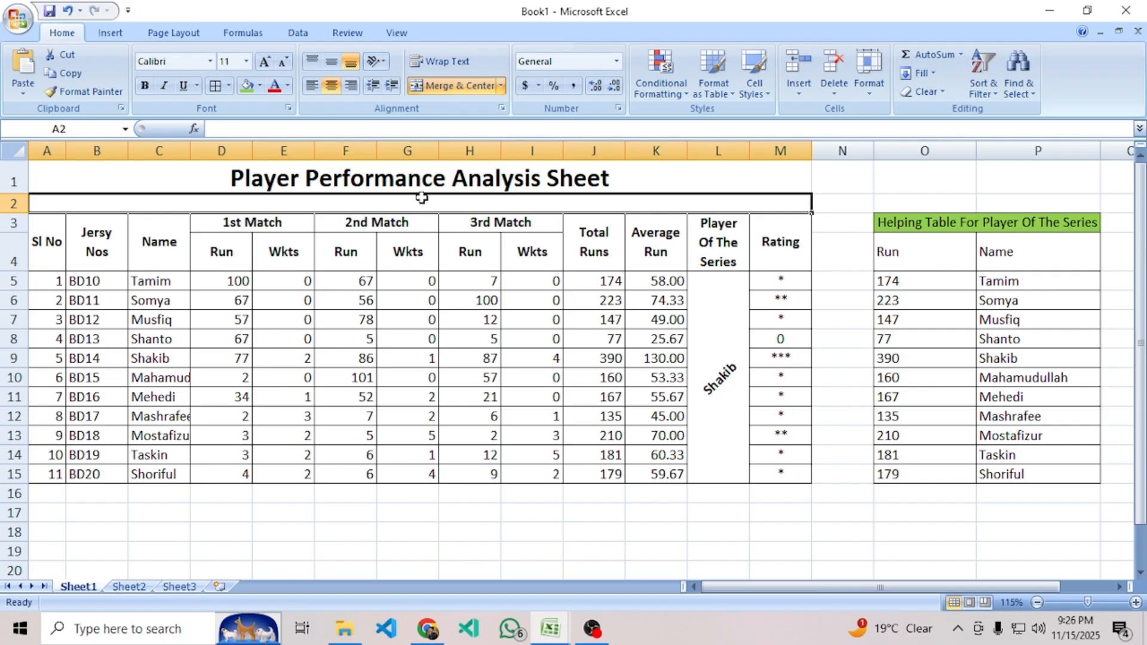
# Enter "Bangladesh vs South Africa ODI Series 2025" as the subtitle in merged cell A2.
pyautogui.write('Ba')
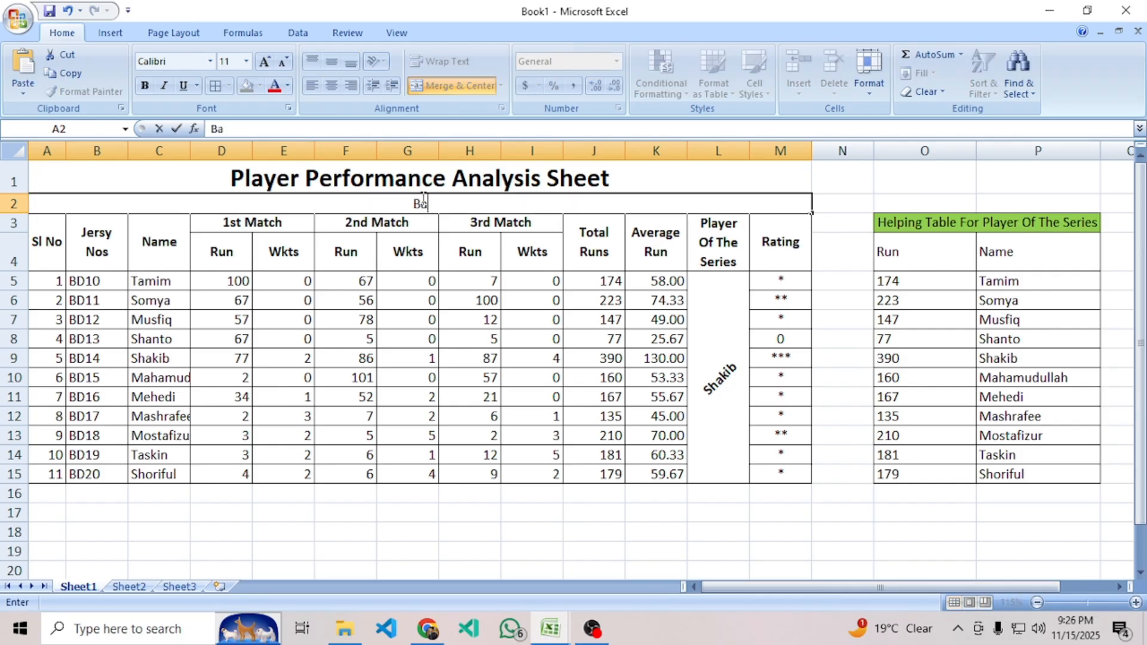
pyautogui.write('ngladesh vv')
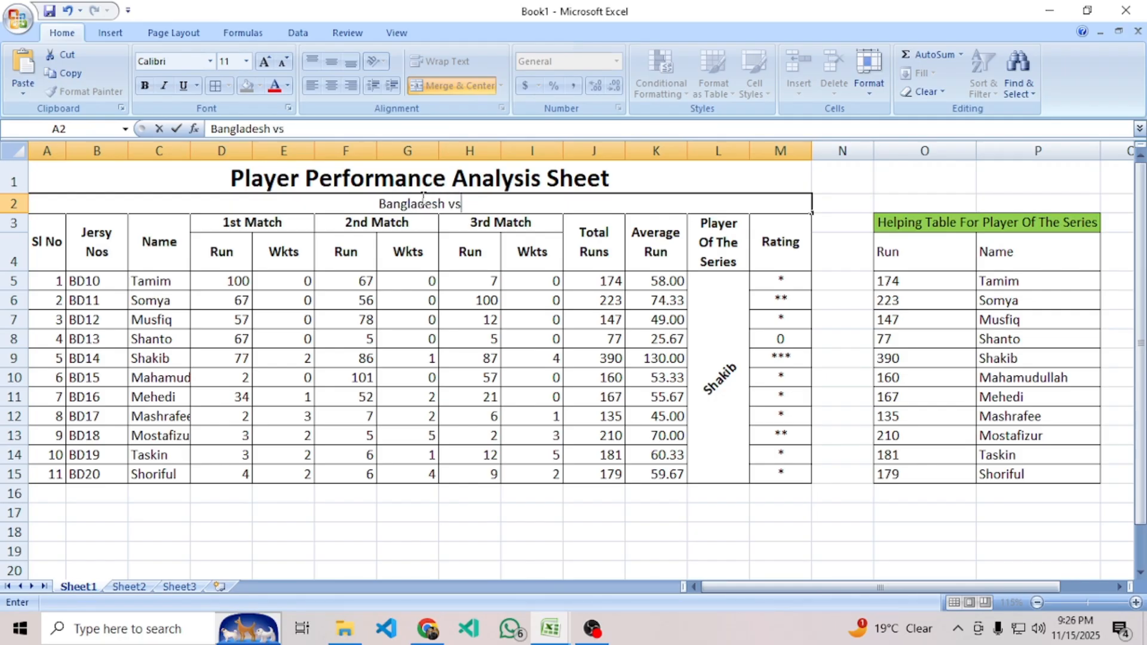
pyautogui.write('South')
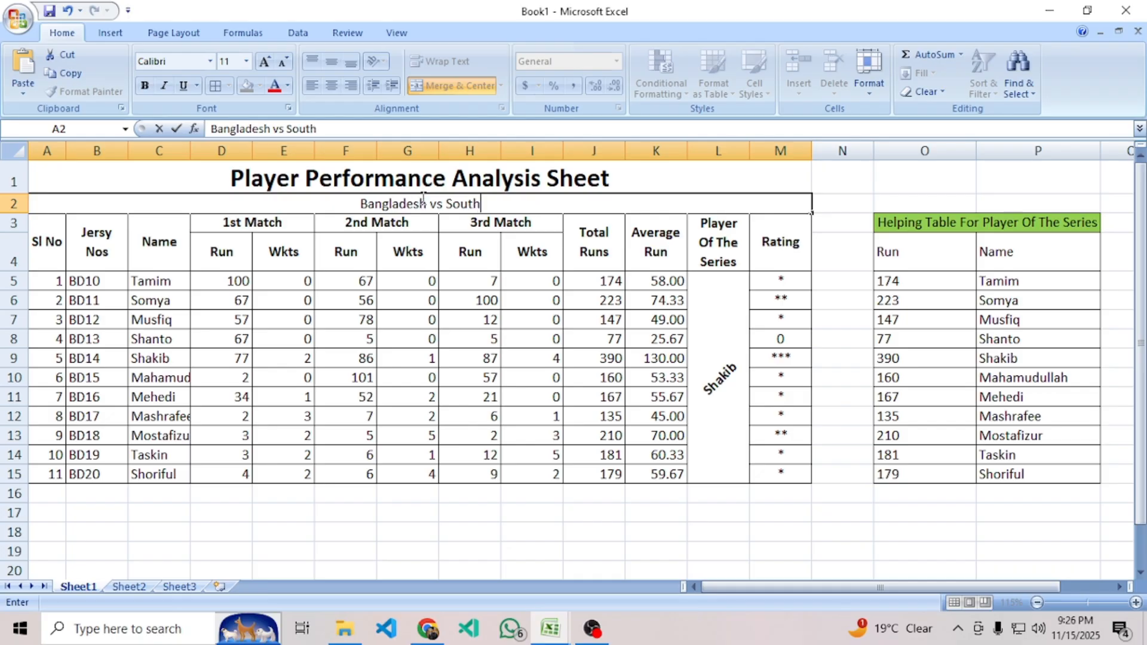
pyautogui.write(' Afr')
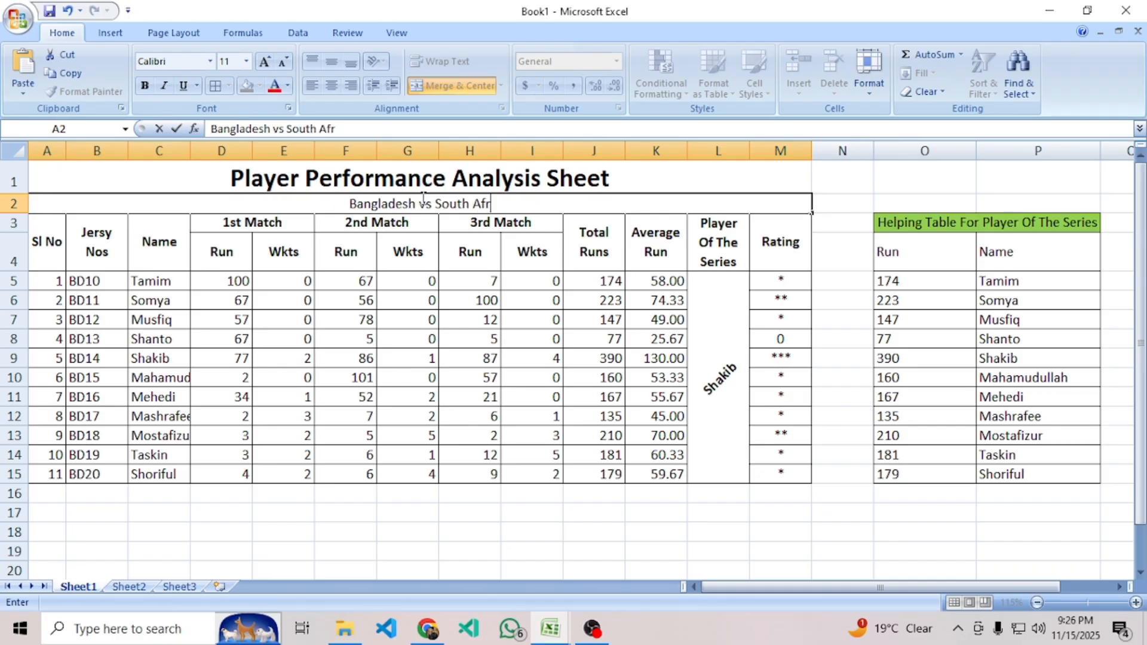
pyautogui.write('ica O')
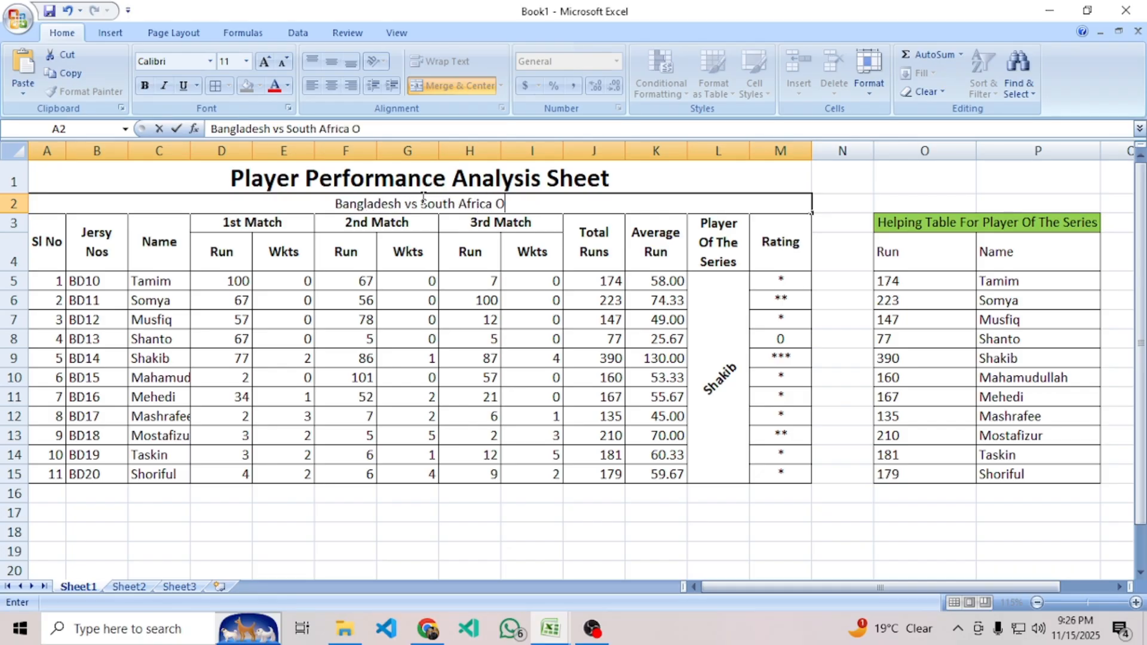
pyautogui.write('DICS')
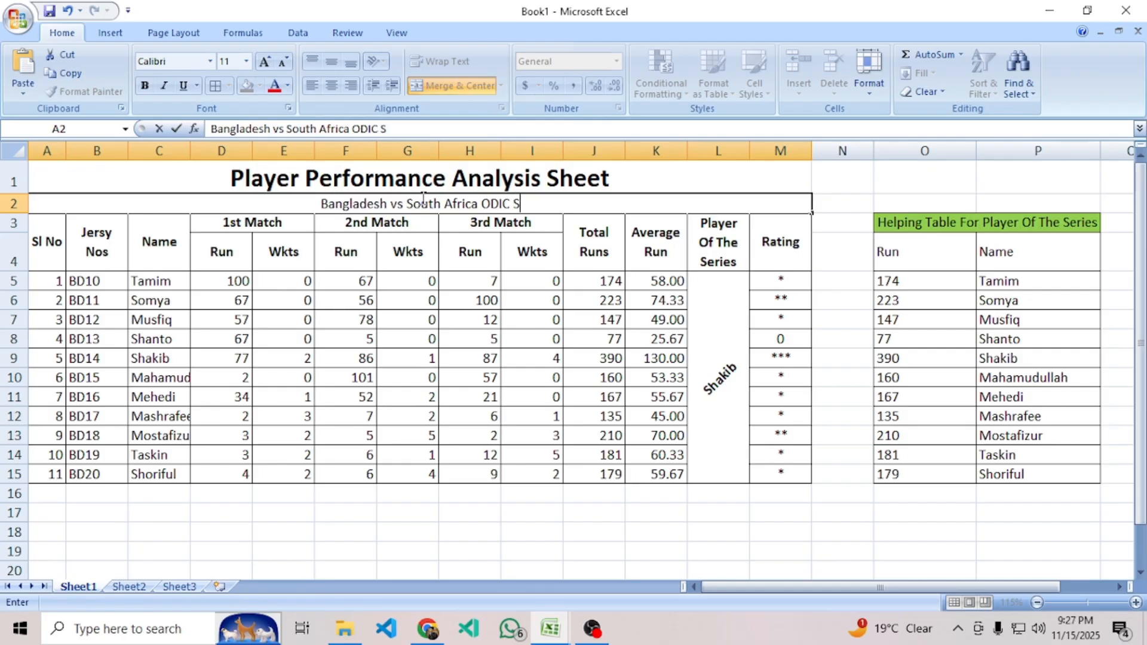
pyautogui.press('BackSpace')
pyautogui.press('BackSpace')
pyautogui.write('Ser')
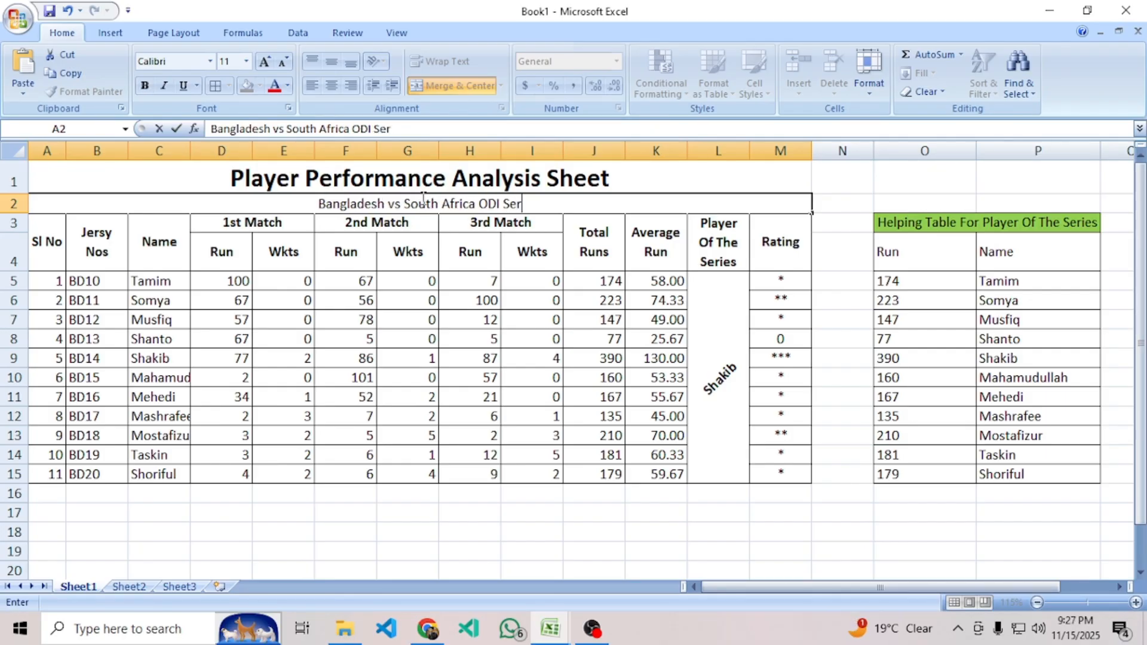
pyautogui.write('ies 202')
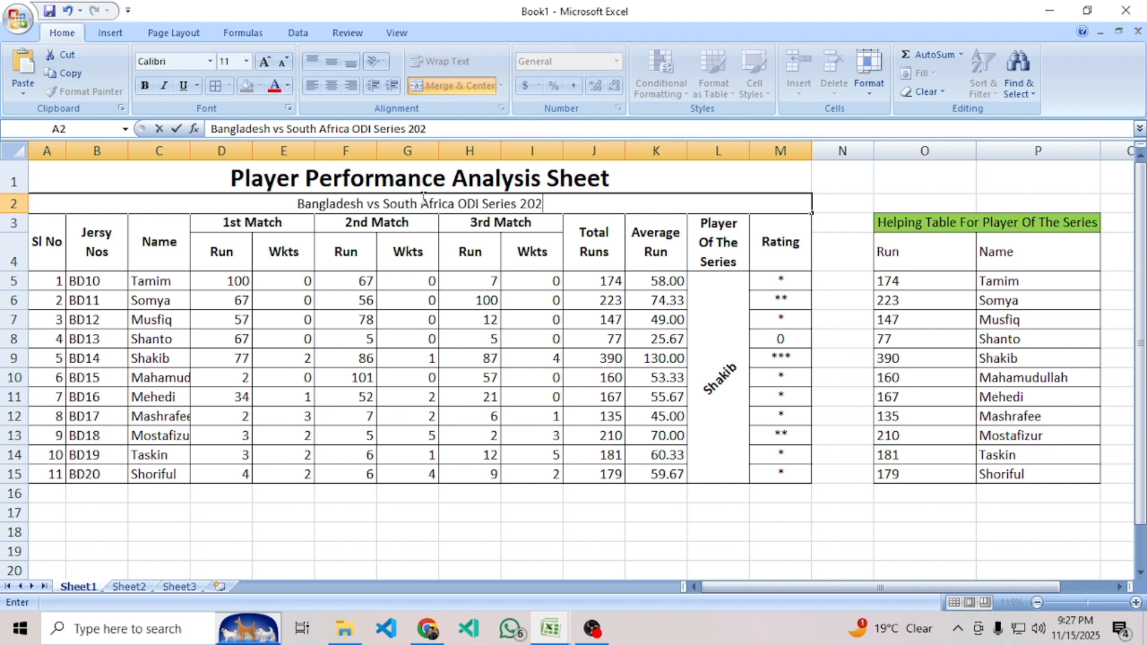
pyautogui.write('5')
pyautogui.click(404, 389)
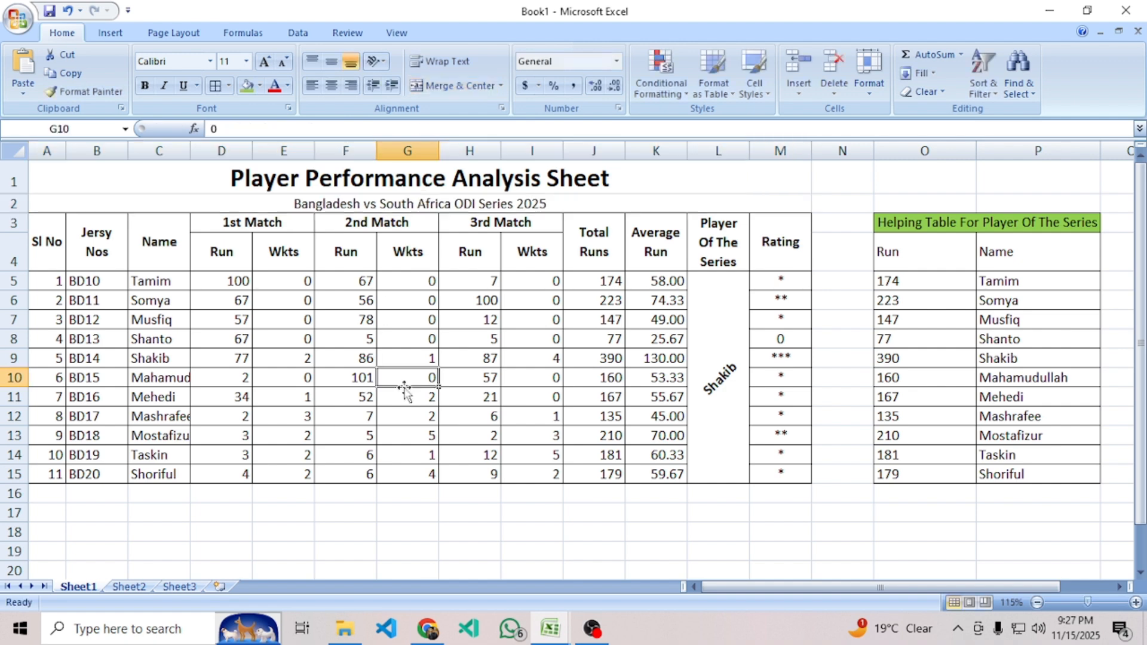
# Format the subtitle in A2 with font size 14 and bold.
pyautogui.click(395, 207)
pyautogui.click(265, 61)
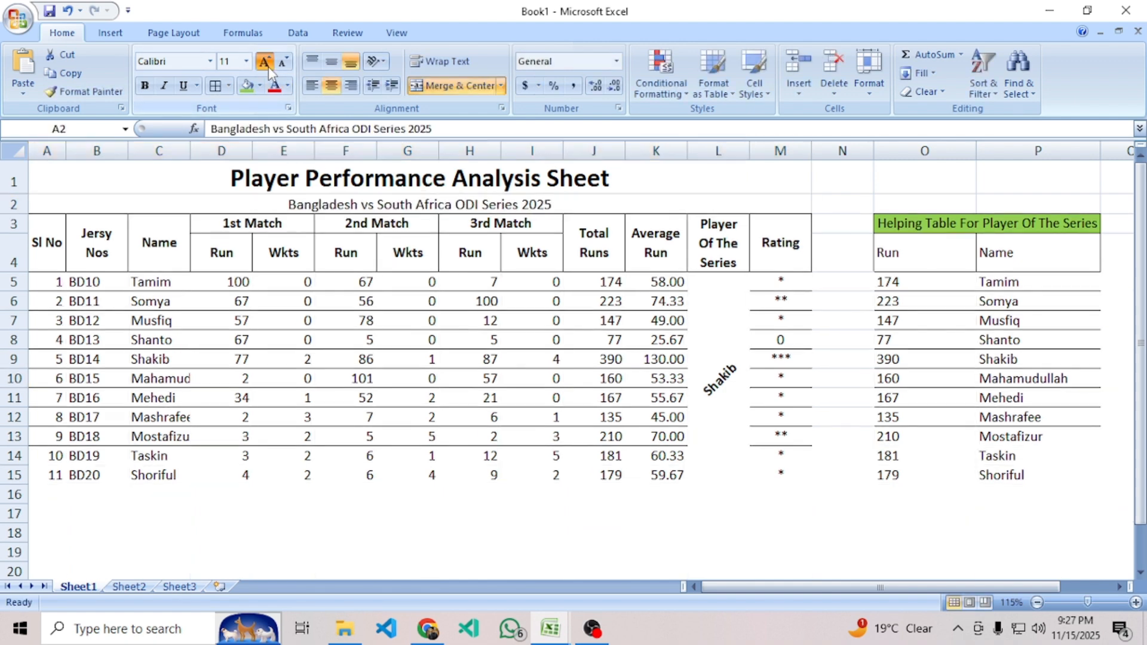
pyautogui.click(264, 61)
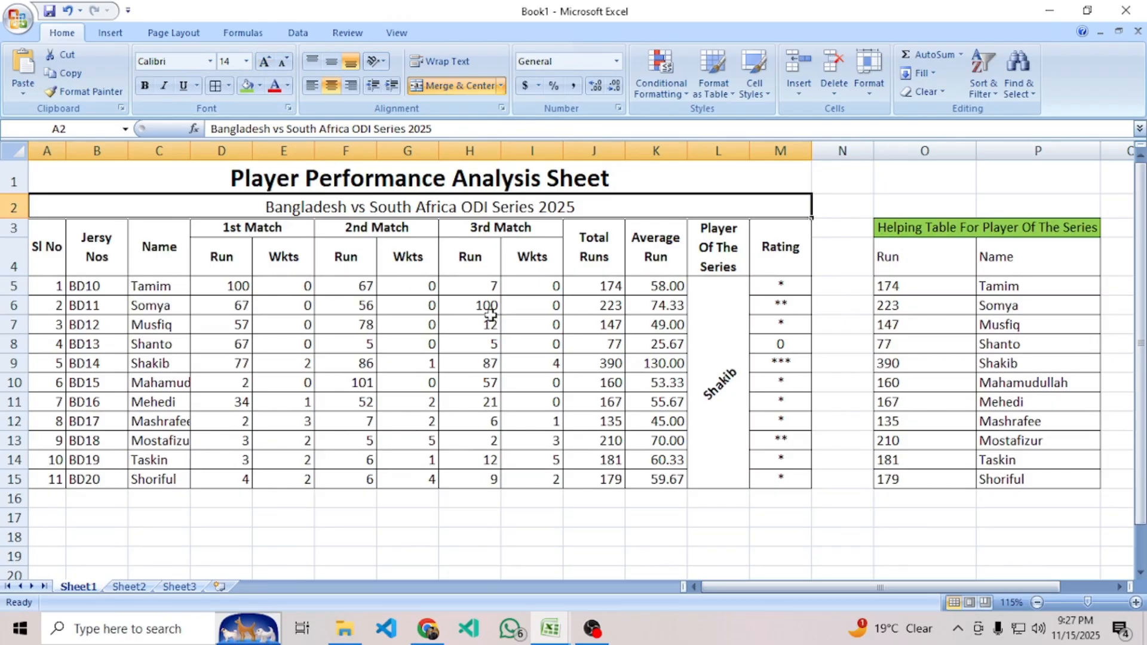
pyautogui.hotkey('ctrl', 'b')
pyautogui.click(491, 362)
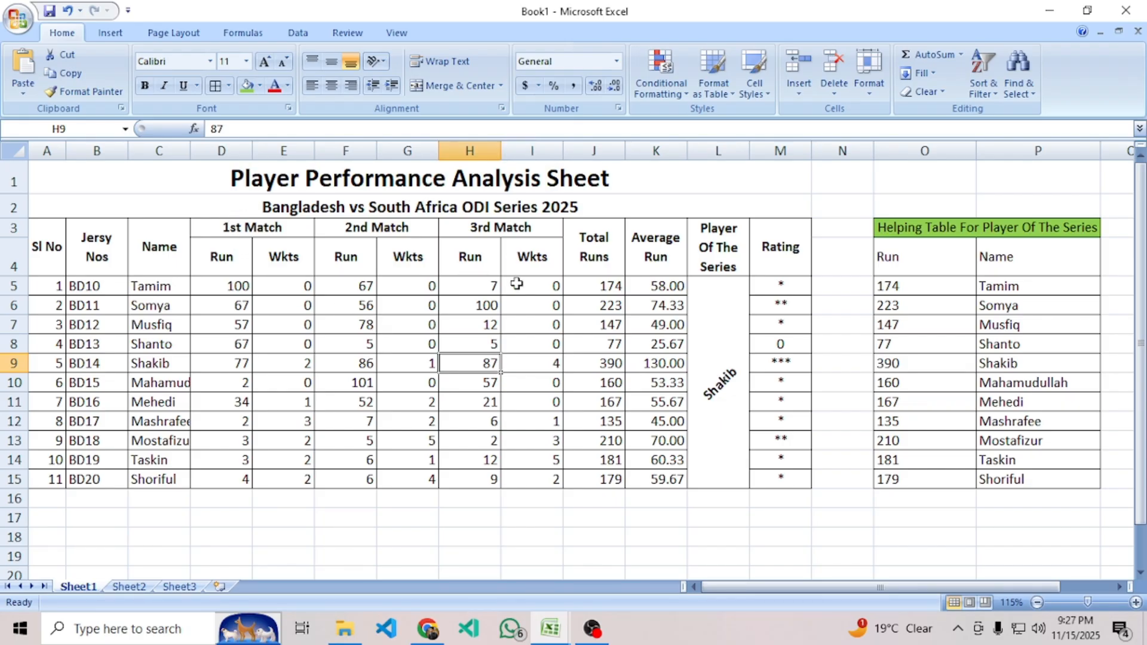
pyautogui.click(515, 325)
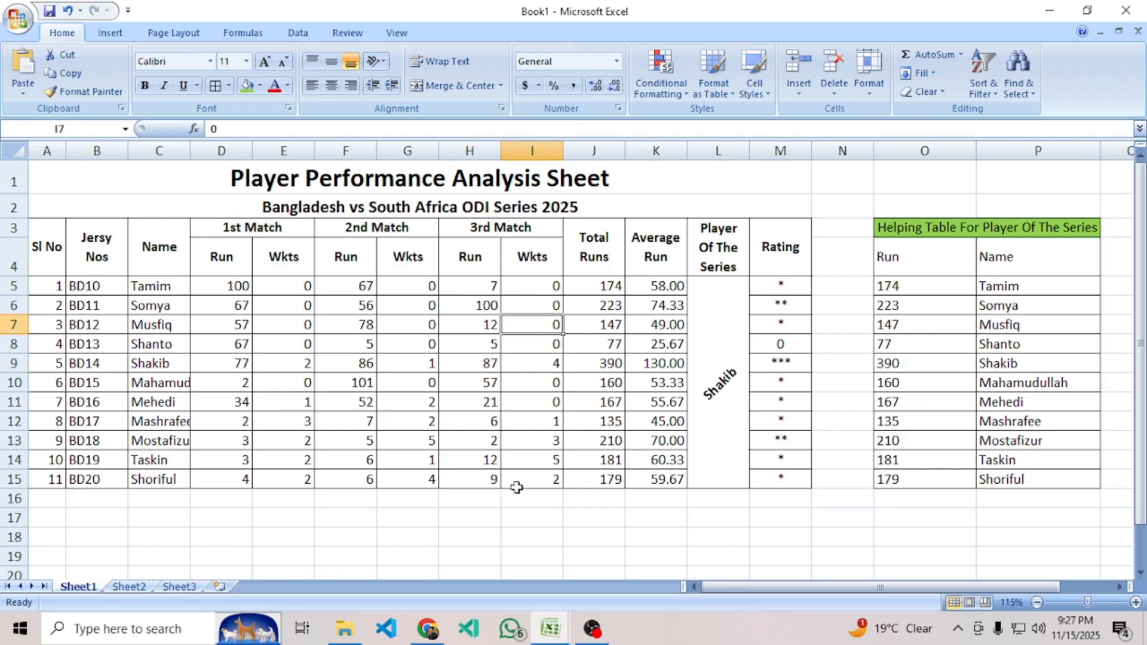
# Switch to Chrome and search Google in a new tab for "banlgadesh cricket team logo".
pyautogui.click(432, 635)
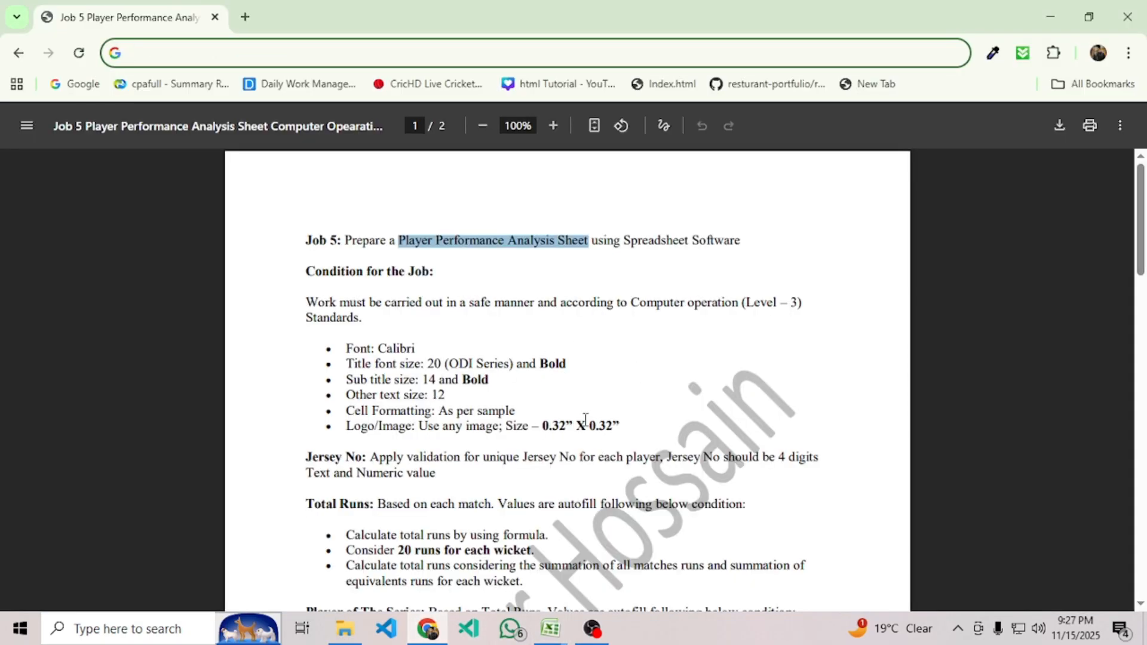
pyautogui.click(245, 16)
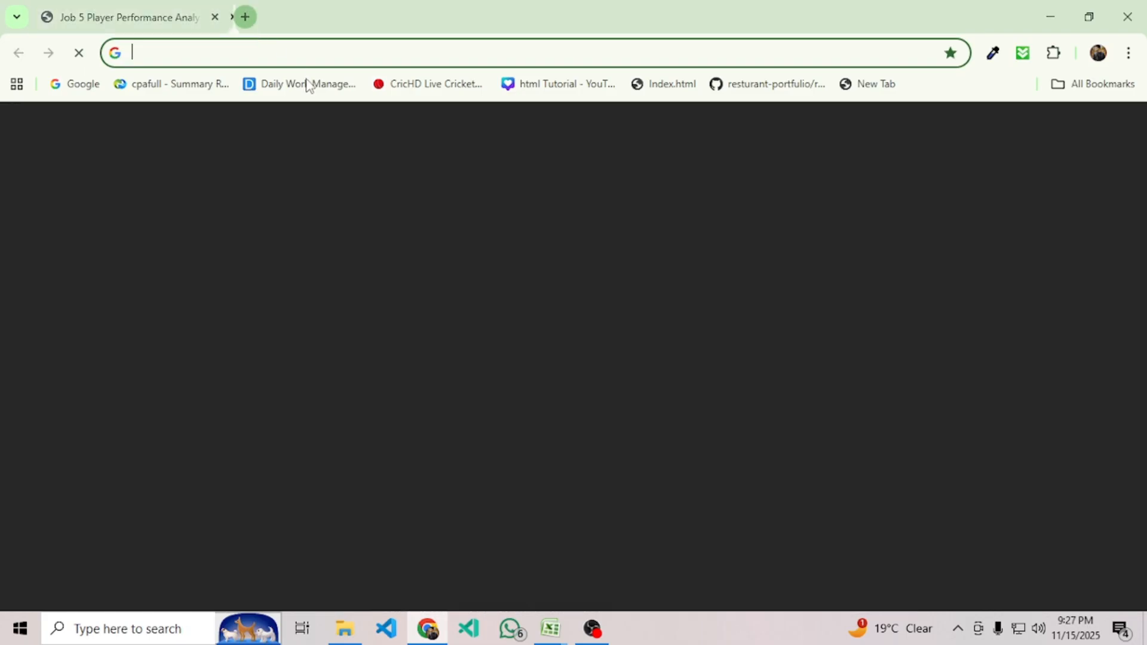
pyautogui.write('ba')
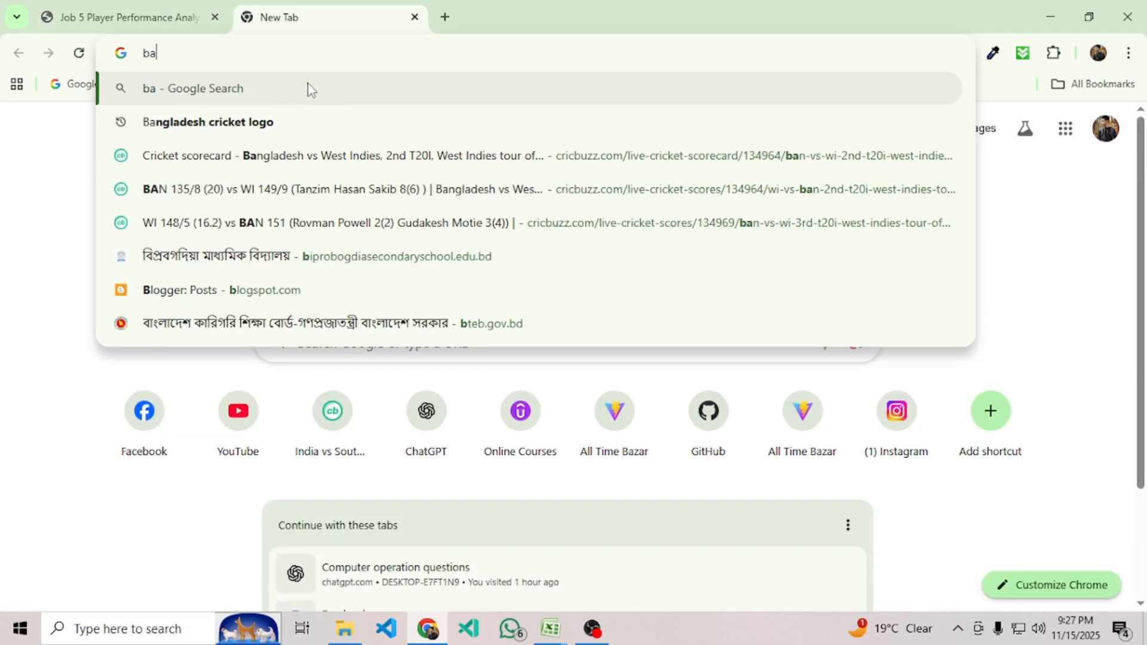
pyautogui.write('nlgadesh c')
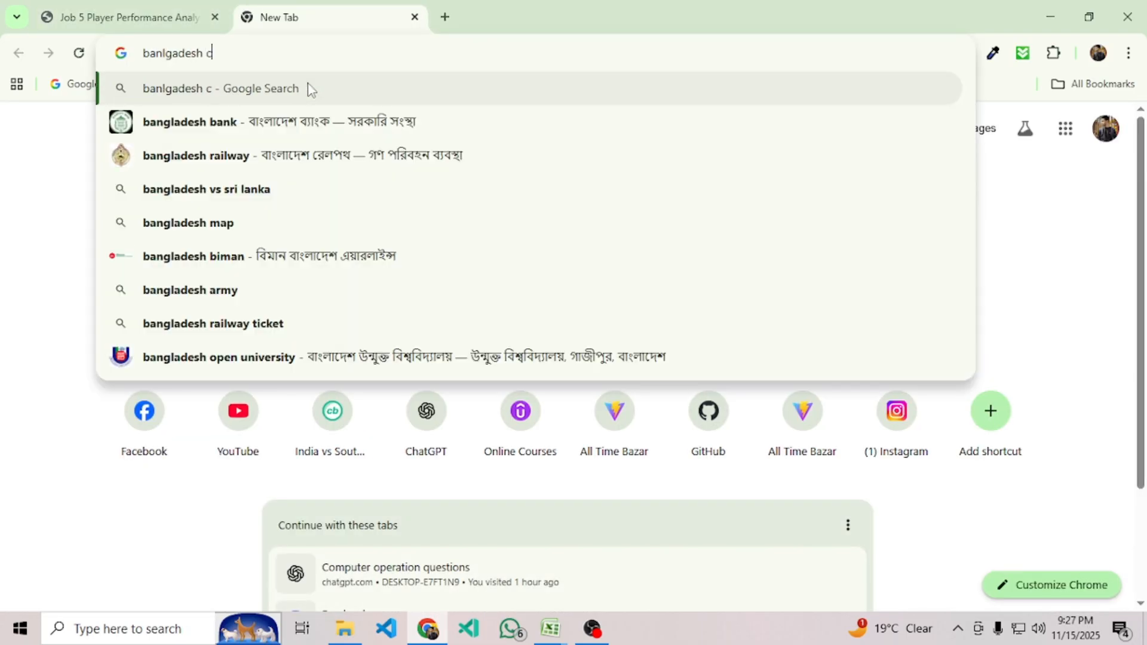
pyautogui.write('ricket t')
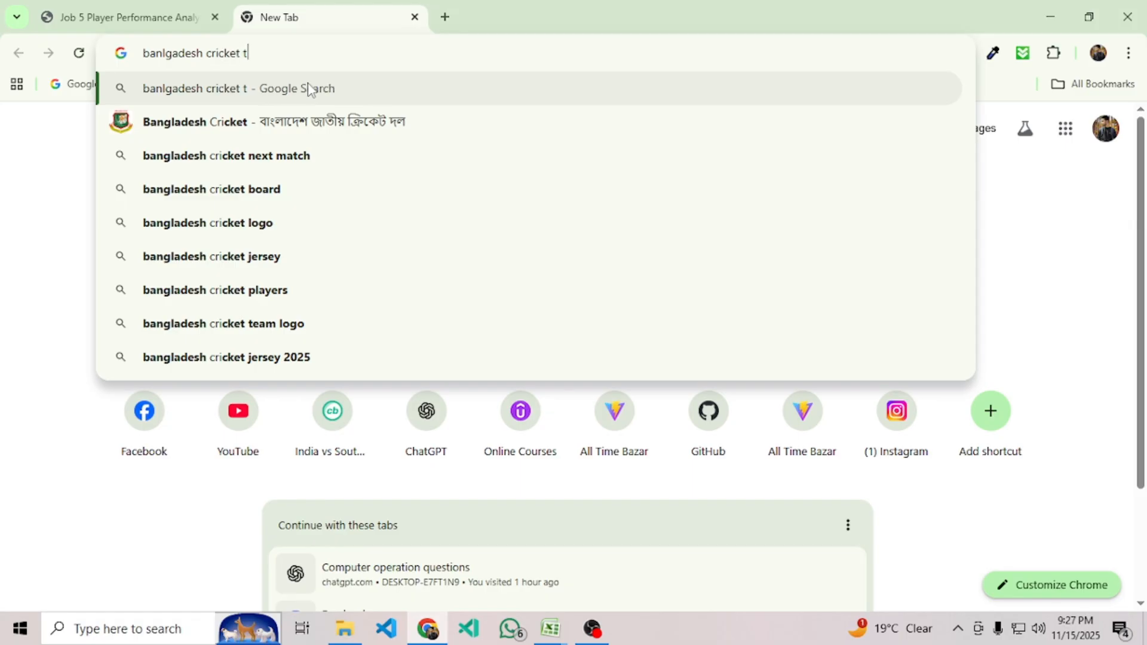
pyautogui.write('eam logo')
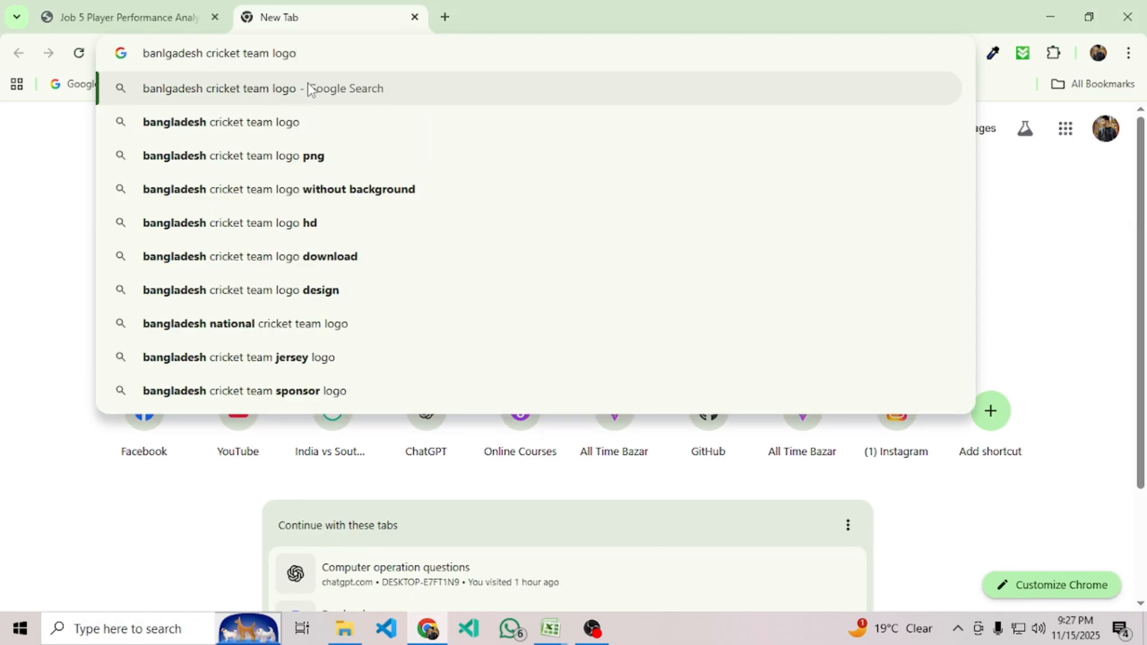
pyautogui.press('Return')
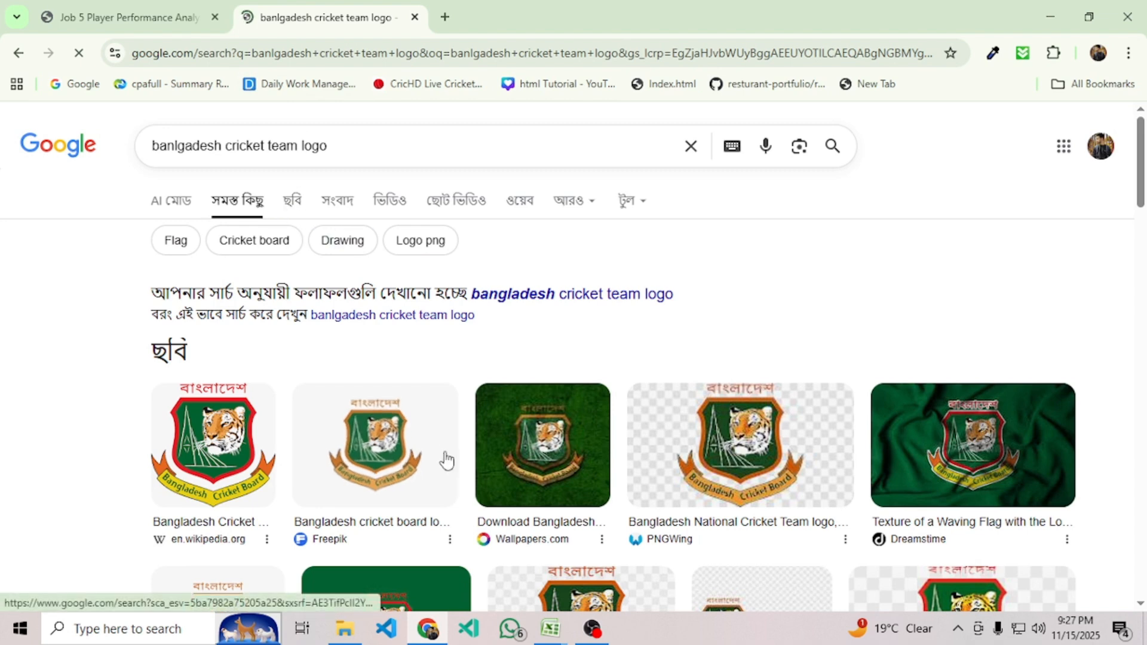
# Save Wikipedia's Bangladesh Cricket Board logo from the image results to Downloads as Bangladesh_Cricket_Board_Logo.svg.png.
pyautogui.scroll(-1, 814, 422)
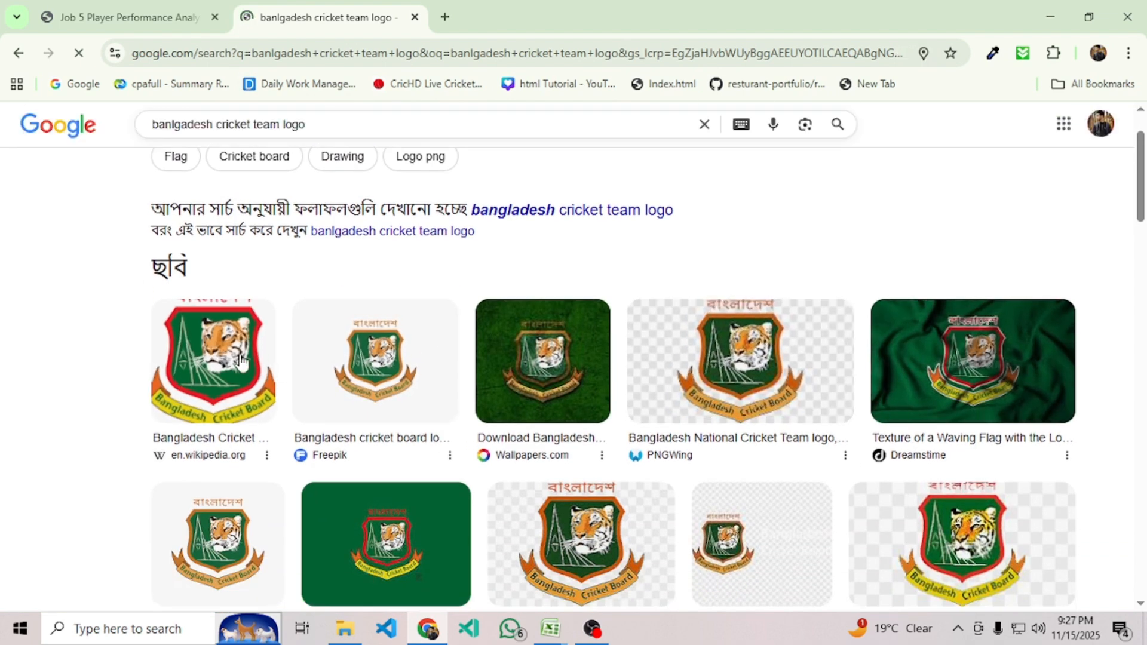
pyautogui.click(213, 362)
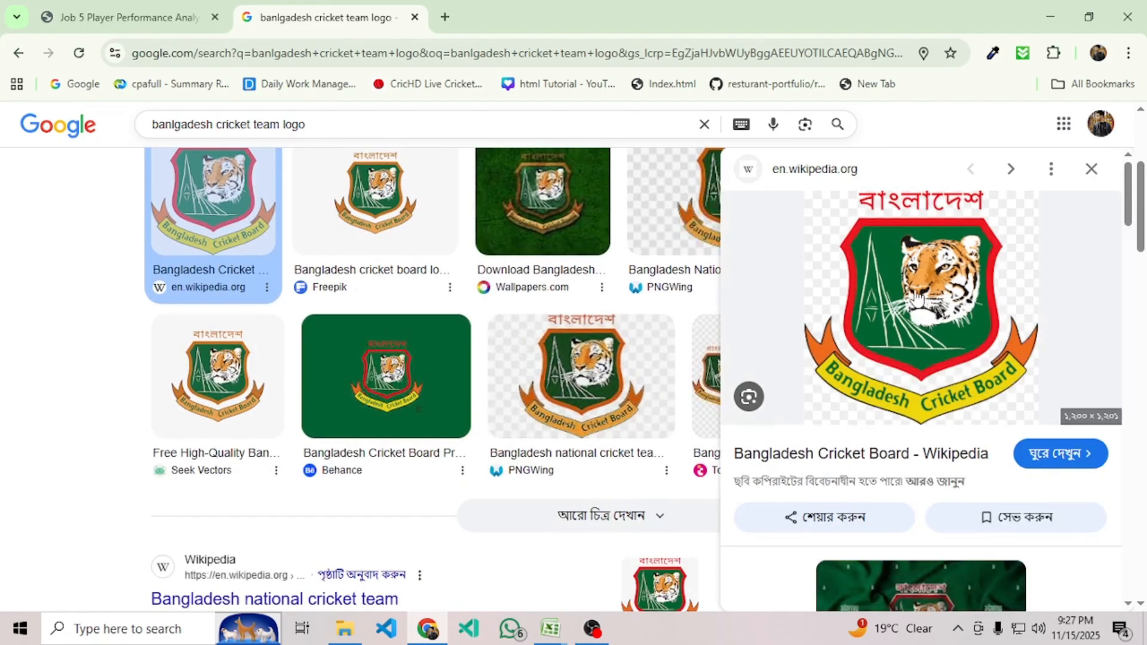
pyautogui.rightClick(915, 335)
pyautogui.click(992, 423)
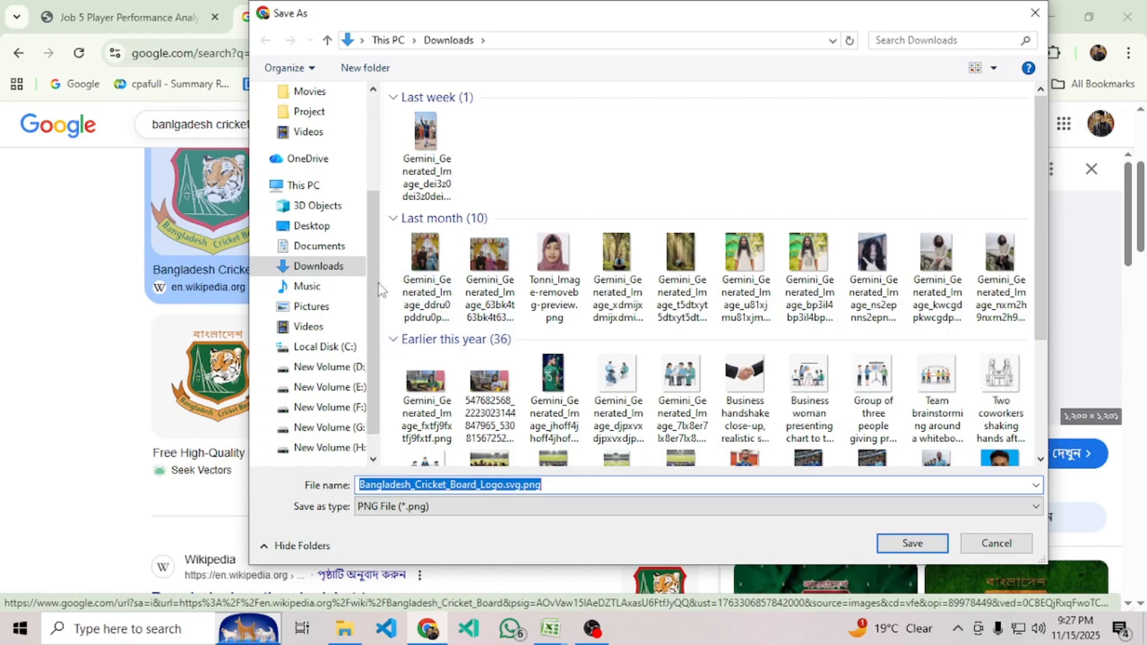
pyautogui.click(913, 543)
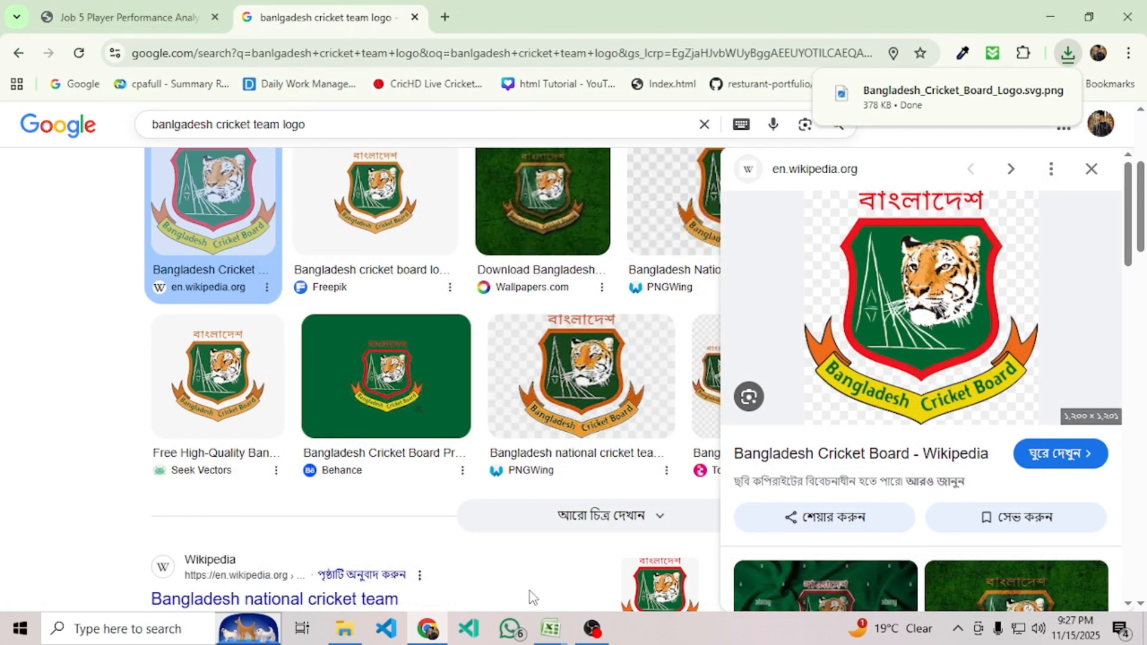
# Switch to Book1 in Excel and insert the picture Bangladesh_Cricket_Board_Logo.svg.png from the Downloads folder.
pyautogui.moveTo(553, 625)
pyautogui.click(581, 604)
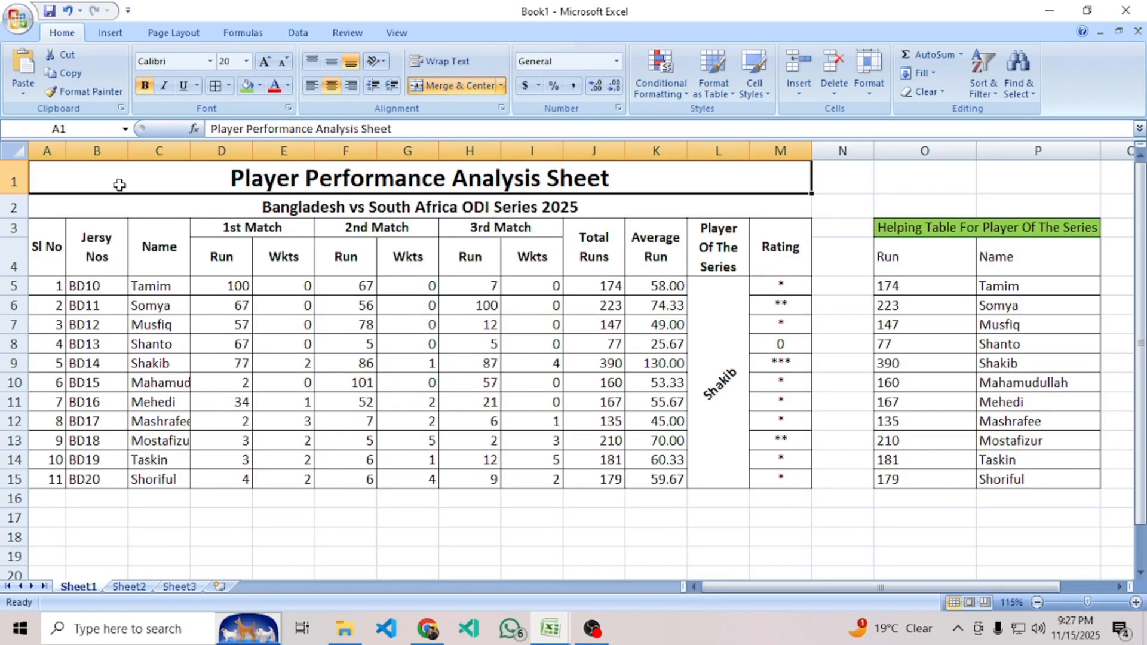
pyautogui.click(110, 33)
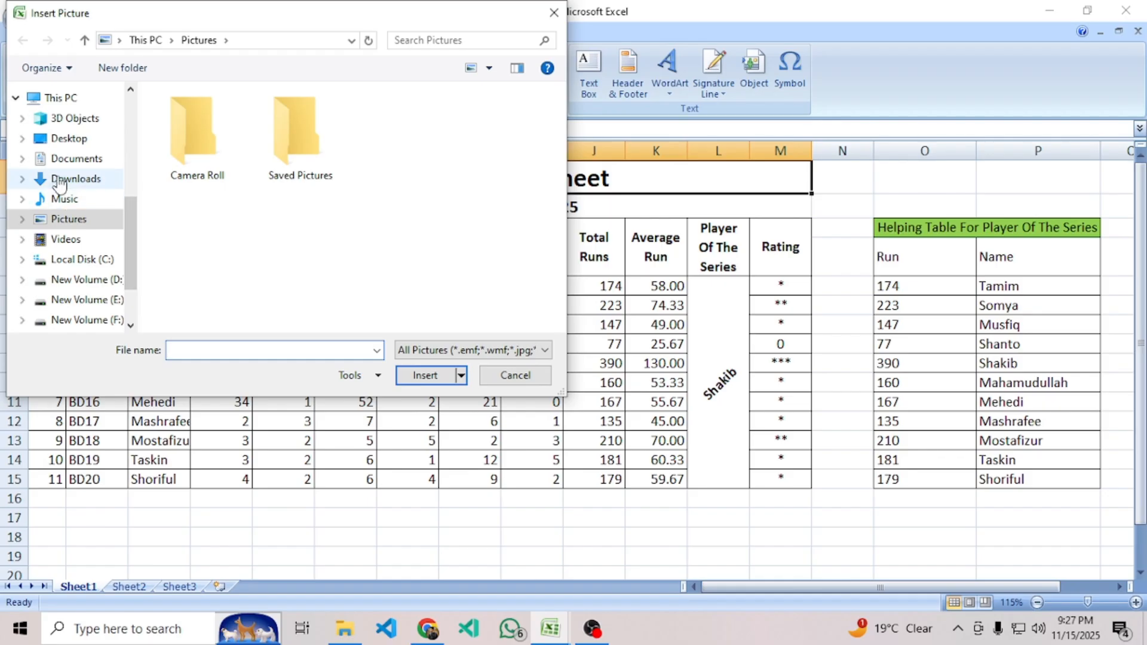
pyautogui.click(75, 179)
pyautogui.click(184, 155)
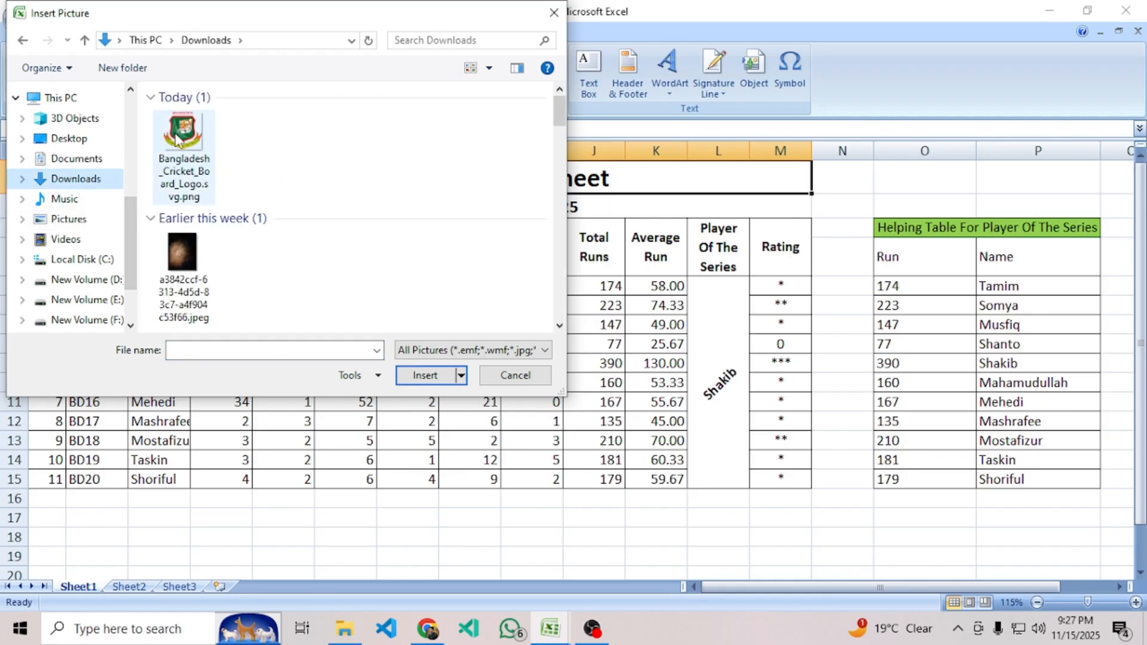
pyautogui.click(425, 375)
# Turn off the logo picture's aspect ratio lock, and check the required logo size in the job PDF in Chrome.
pyautogui.scroll(-9, 494, 327)
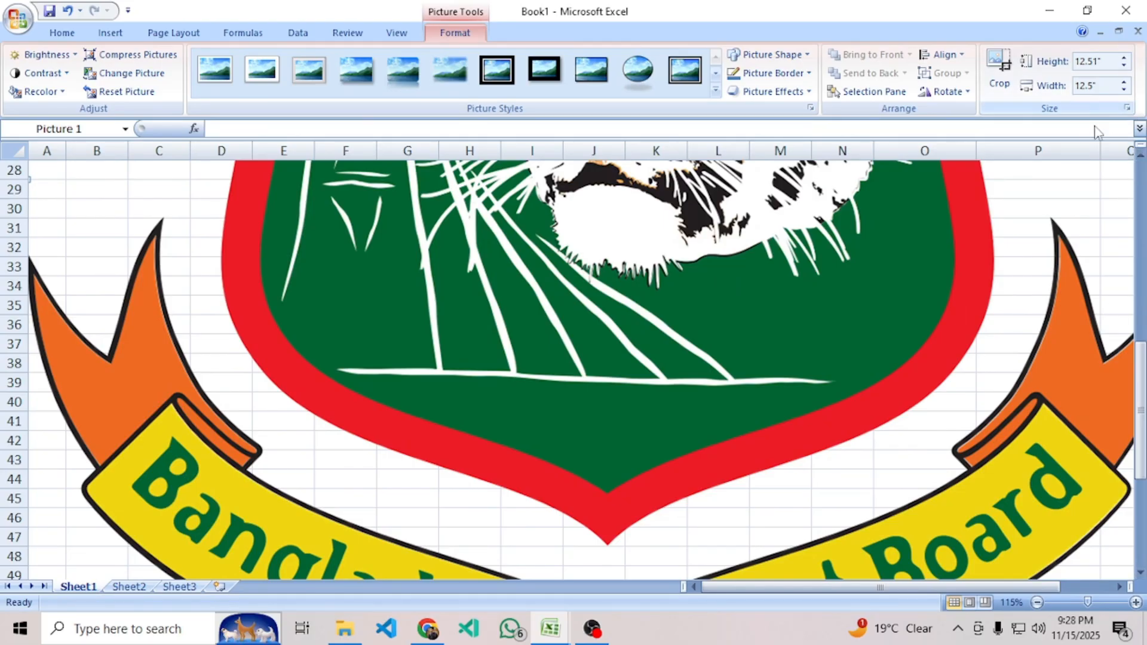
pyautogui.click(1128, 109)
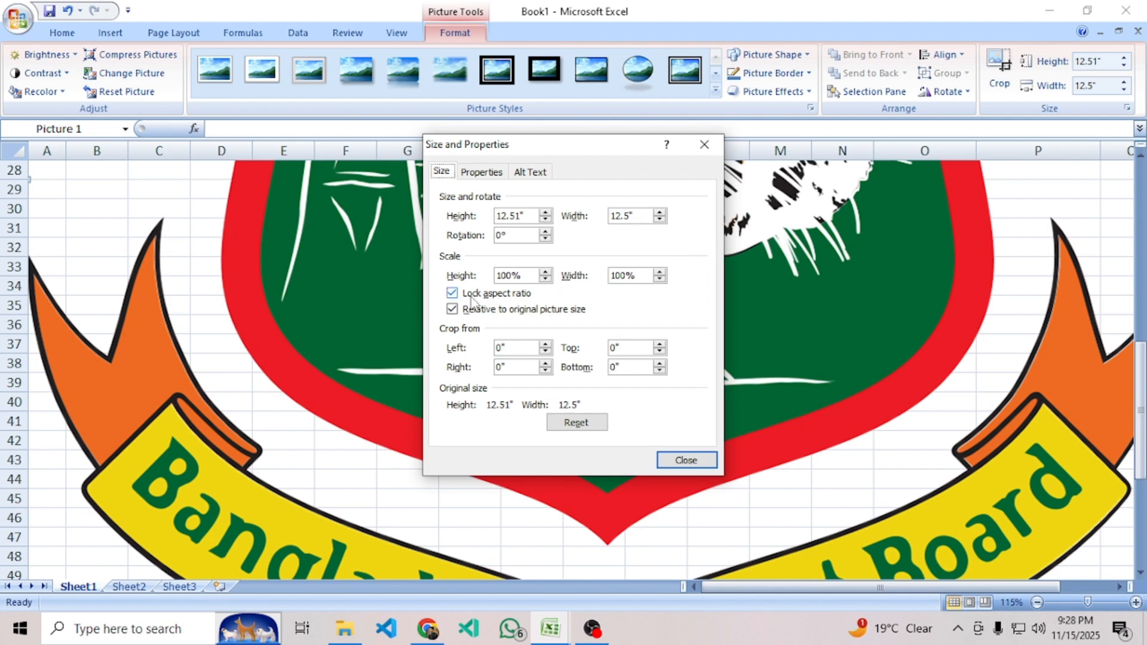
pyautogui.click(452, 294)
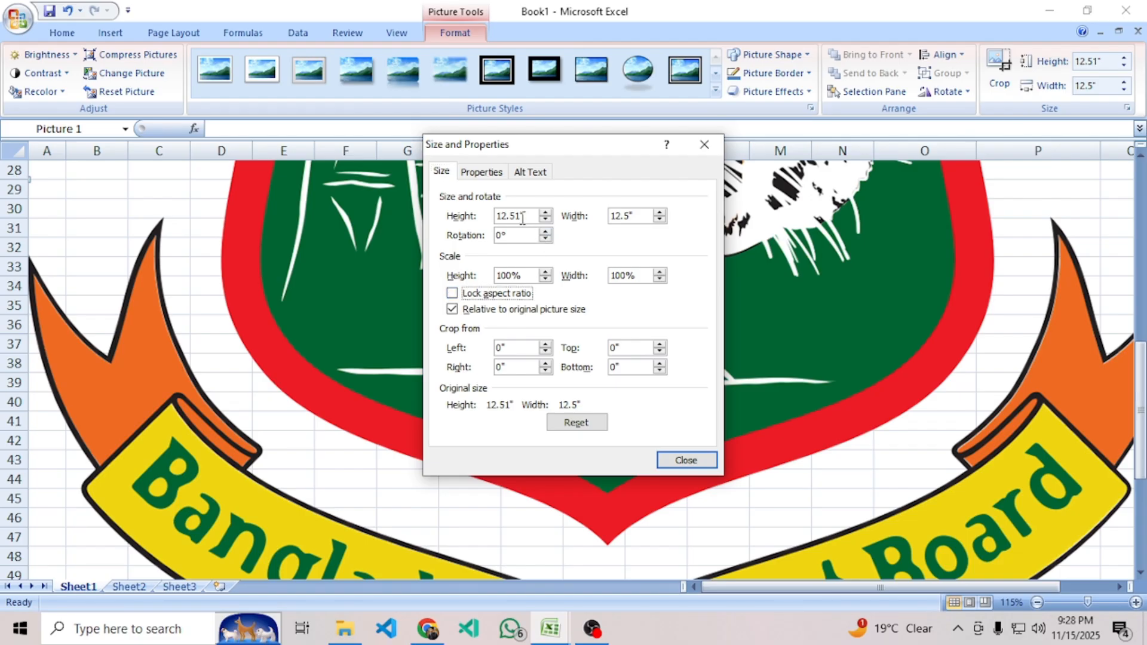
pyautogui.click(428, 630)
pyautogui.click(132, 17)
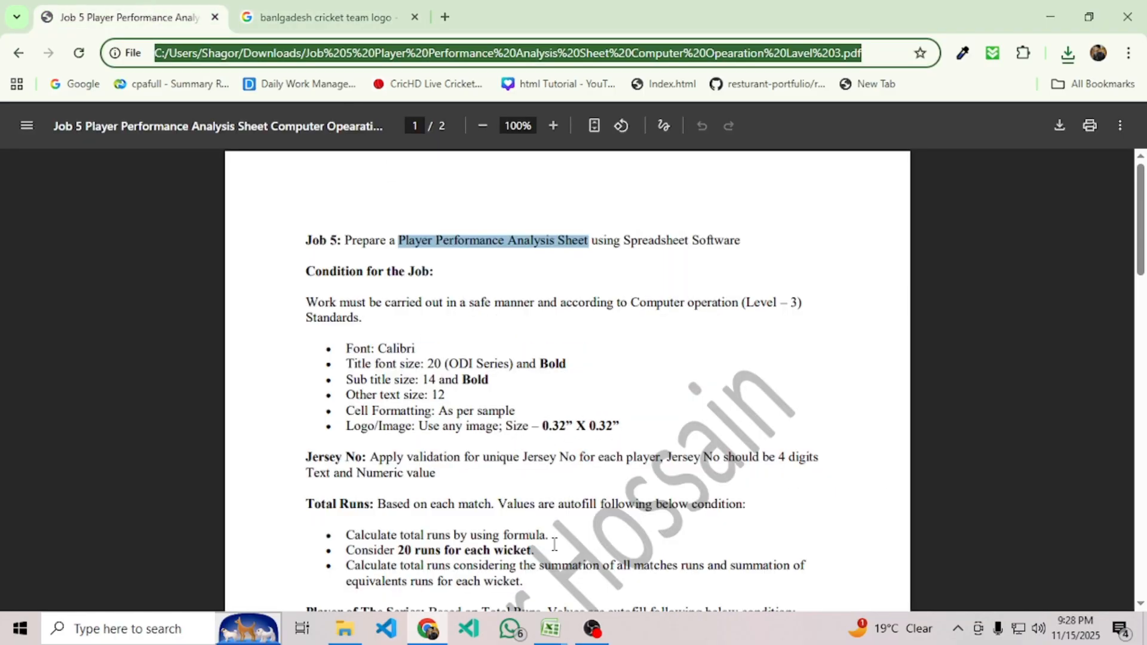
# Switch back to Book1 in Excel and set the logo picture's height and width to 0.32" each.
pyautogui.click(550, 629)
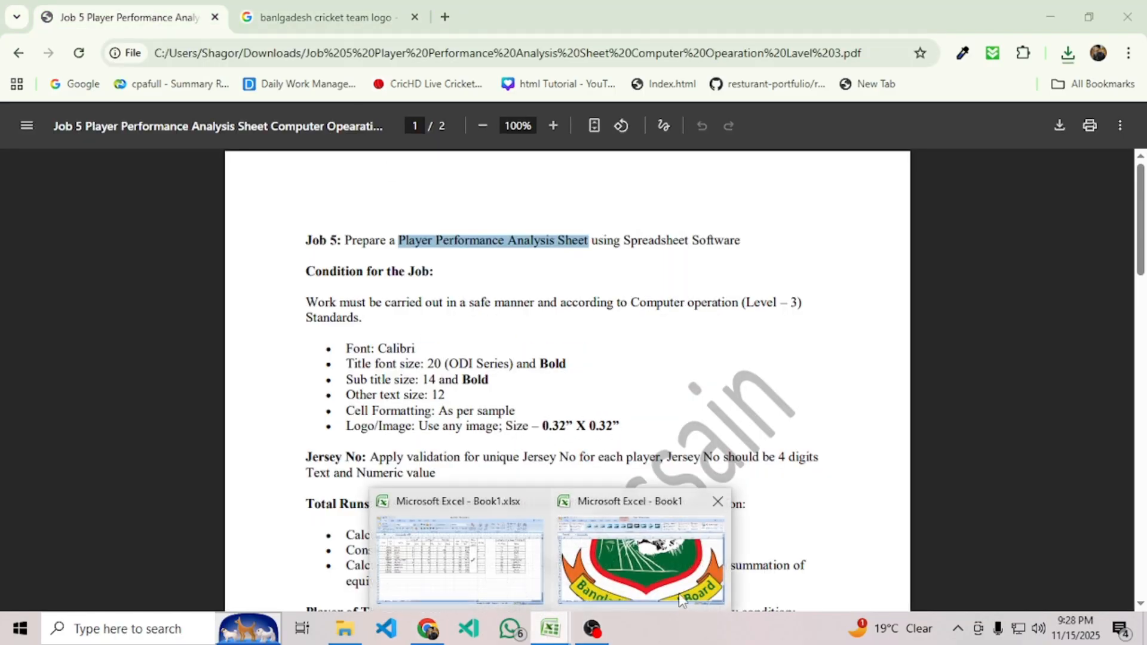
pyautogui.click(668, 550)
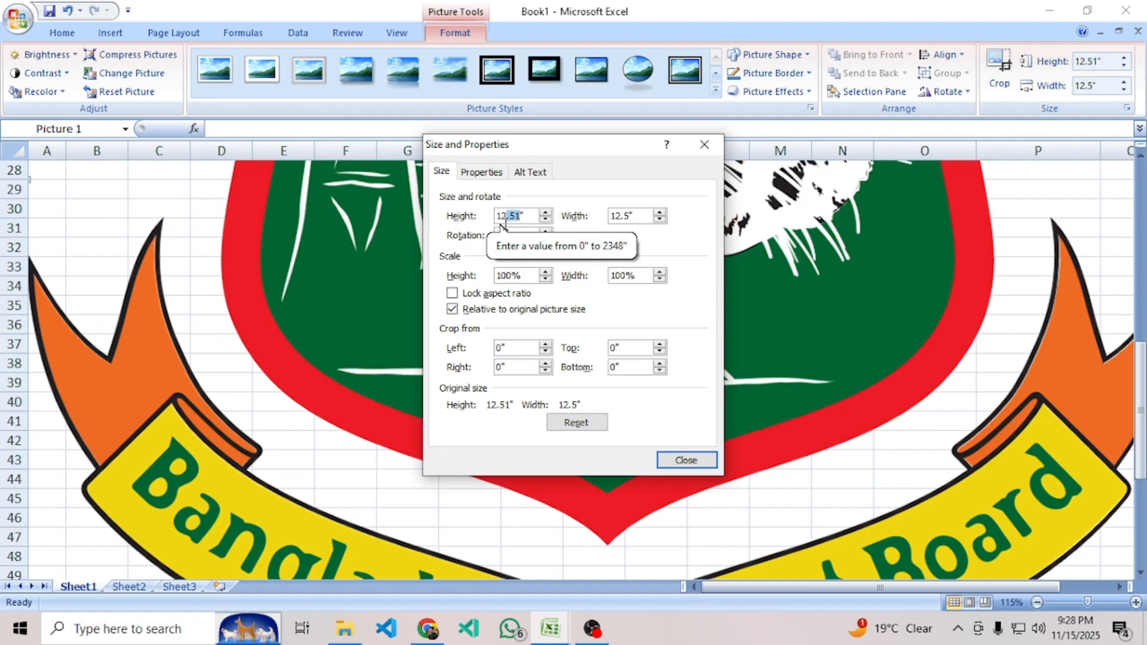
pyautogui.write('.32')
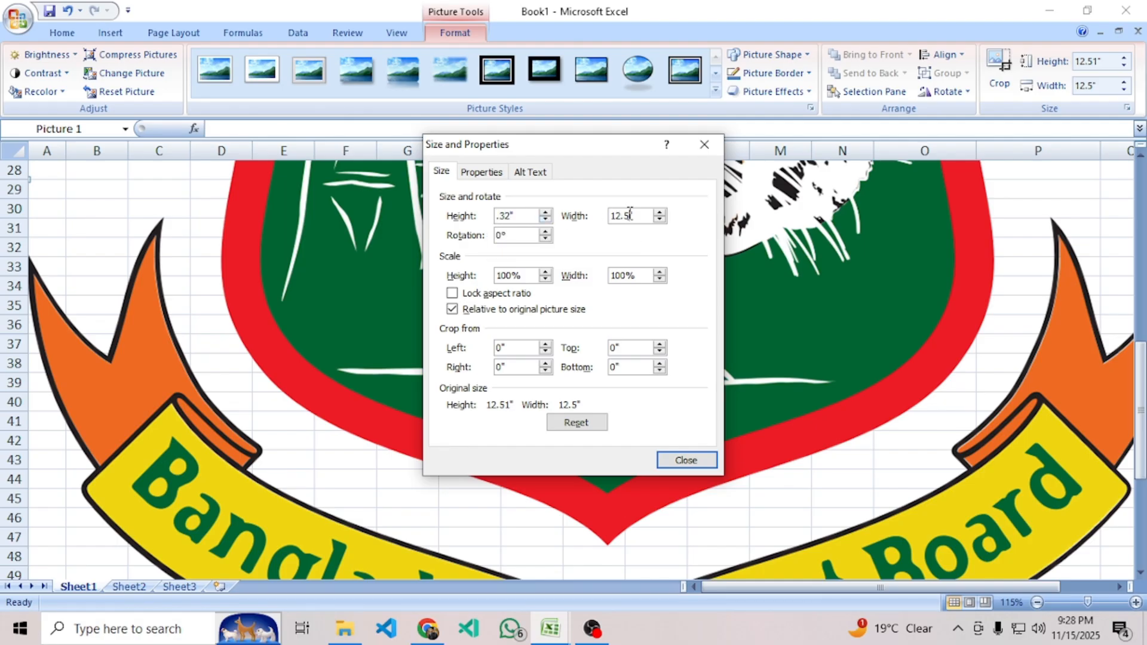
pyautogui.moveTo(630, 213); pyautogui.dragTo(599, 215)
pyautogui.write('.32')
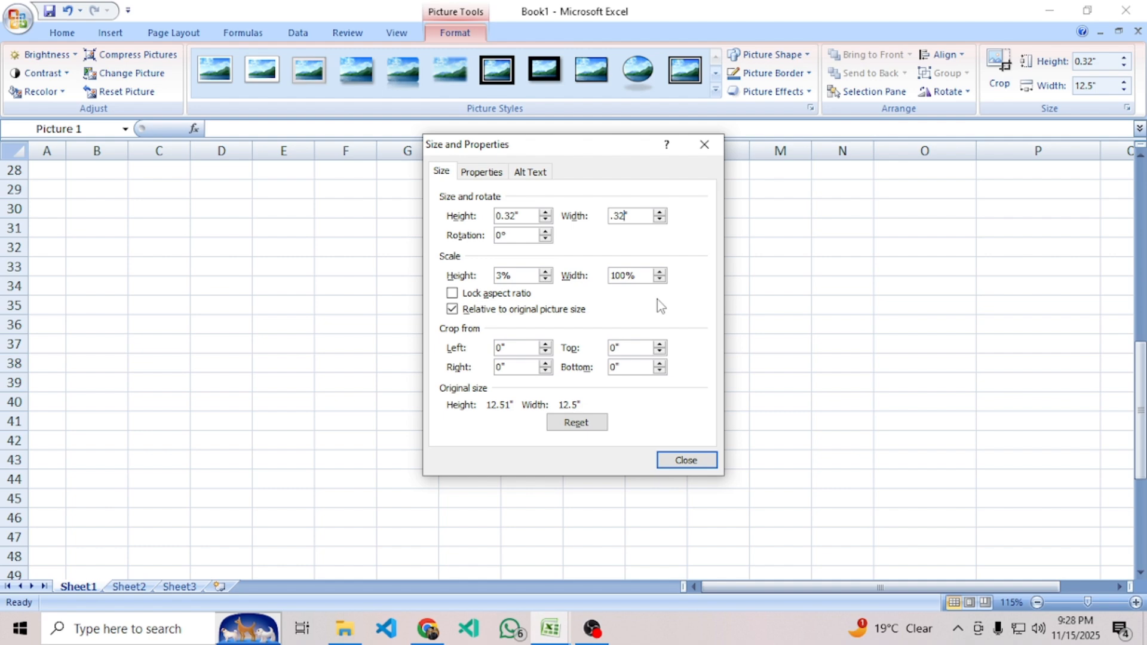
pyautogui.press('Return')
# Move the logo just before the title and subtitle text, across rows 1 and 2 near the border of columns C and D.
pyautogui.scroll(9, 514, 346)
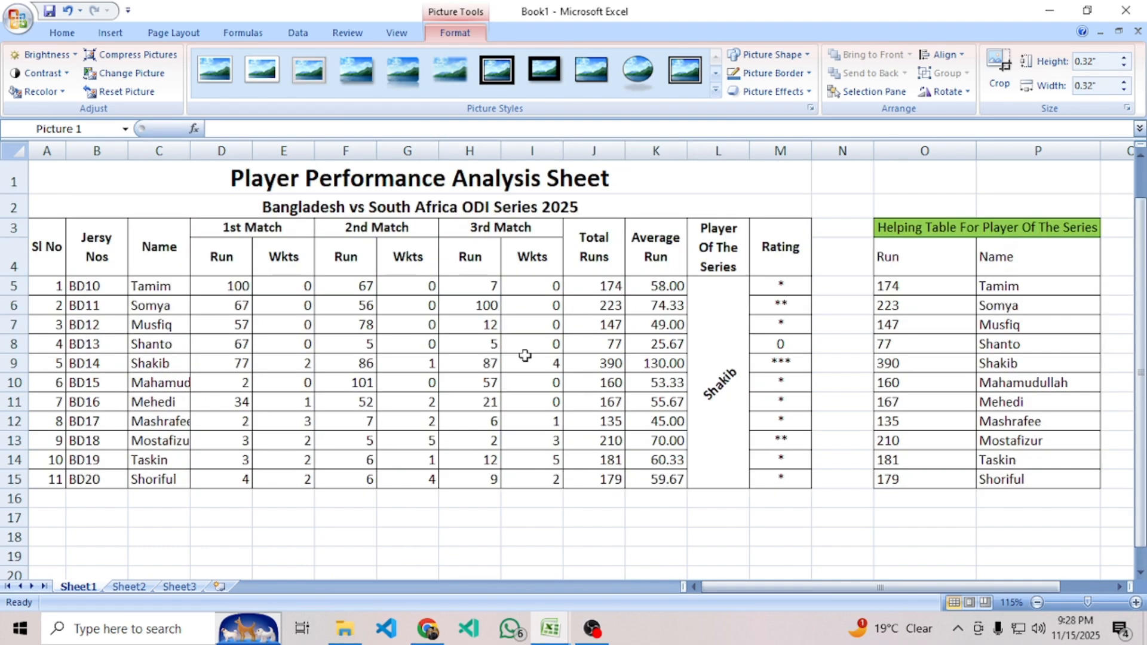
pyautogui.moveTo(51, 184); pyautogui.dragTo(193, 191)
pyautogui.click(481, 367)
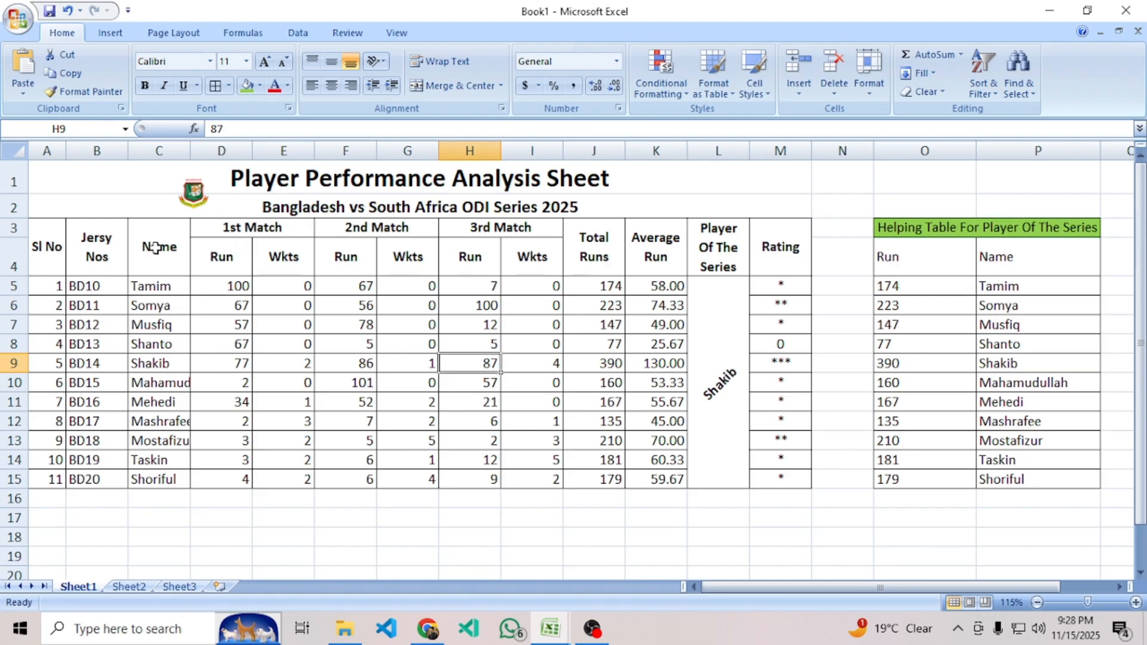
pyautogui.click(194, 192)
pyautogui.moveTo(84, 290); pyautogui.dragTo(101, 472)
pyautogui.click(478, 362)
# Fill the table header cells A3:M4 with light grey.
pyautogui.moveTo(242, 228); pyautogui.dragTo(270, 240)
pyautogui.click(102, 245)
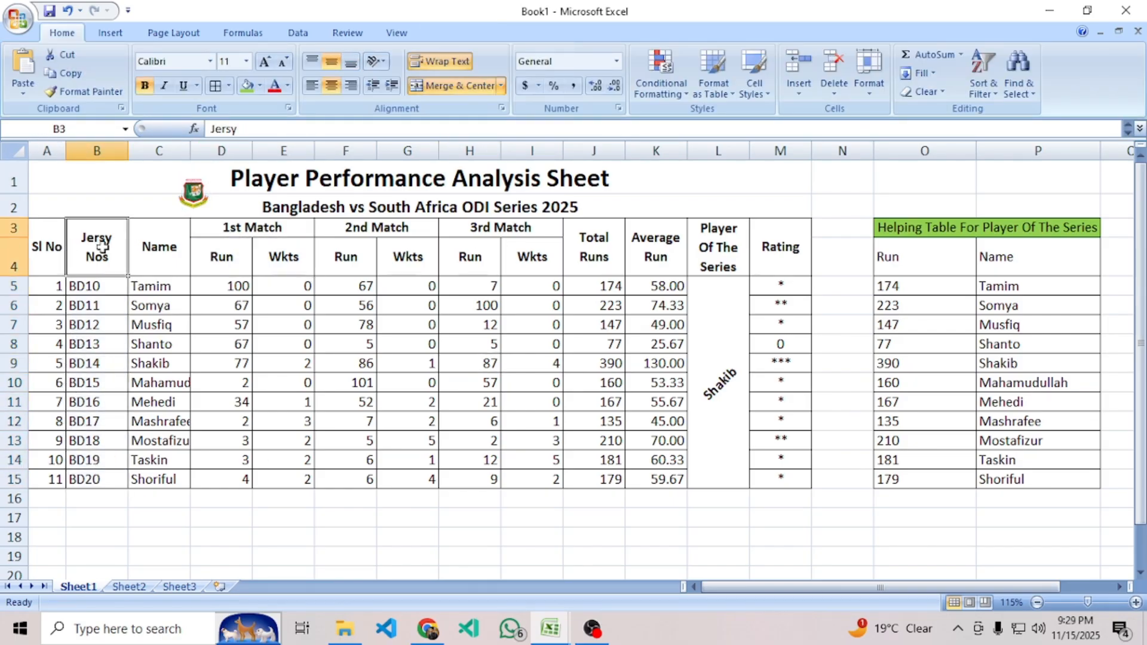
pyautogui.click(52, 242)
pyautogui.moveTo(430, 256); pyautogui.dragTo(763, 251)
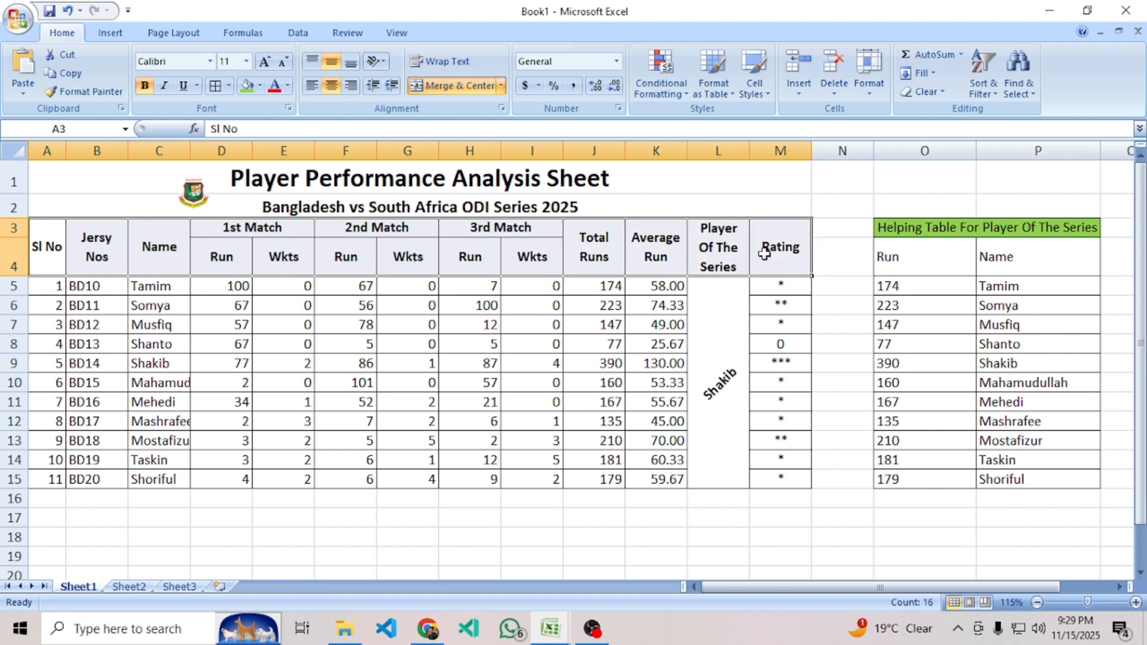
pyautogui.click(262, 87)
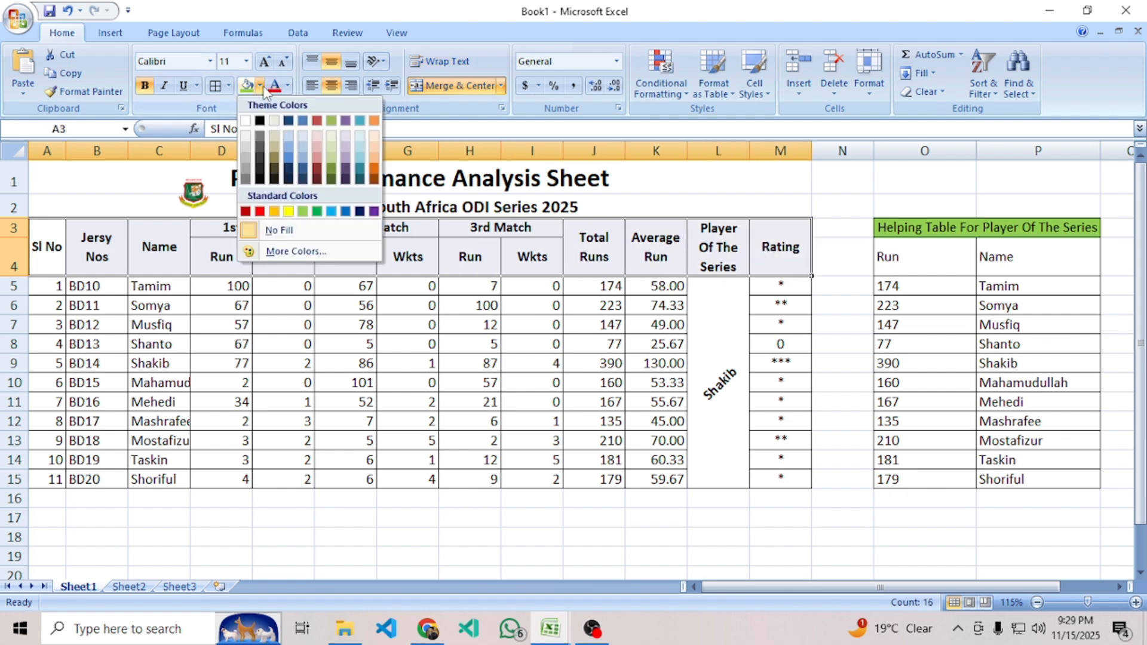
pyautogui.click(247, 149)
# Fill the title and subtitle rows, A1:M2, with a slightly darker grey than the table header.
pyautogui.moveTo(653, 212); pyautogui.dragTo(604, 179)
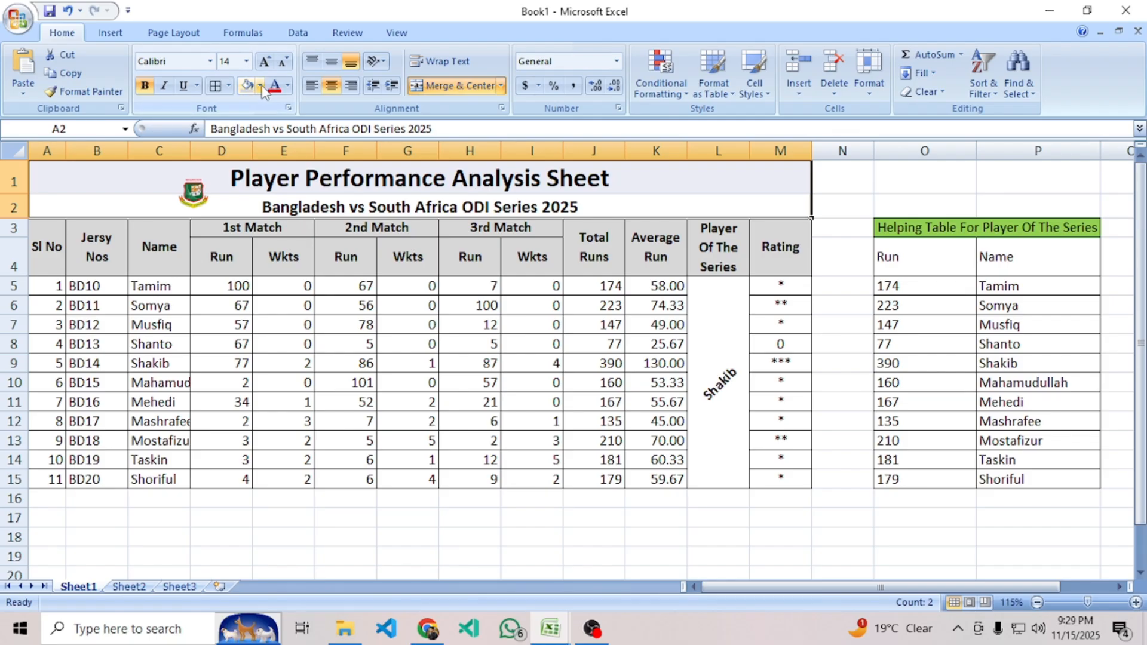
pyautogui.click(260, 85)
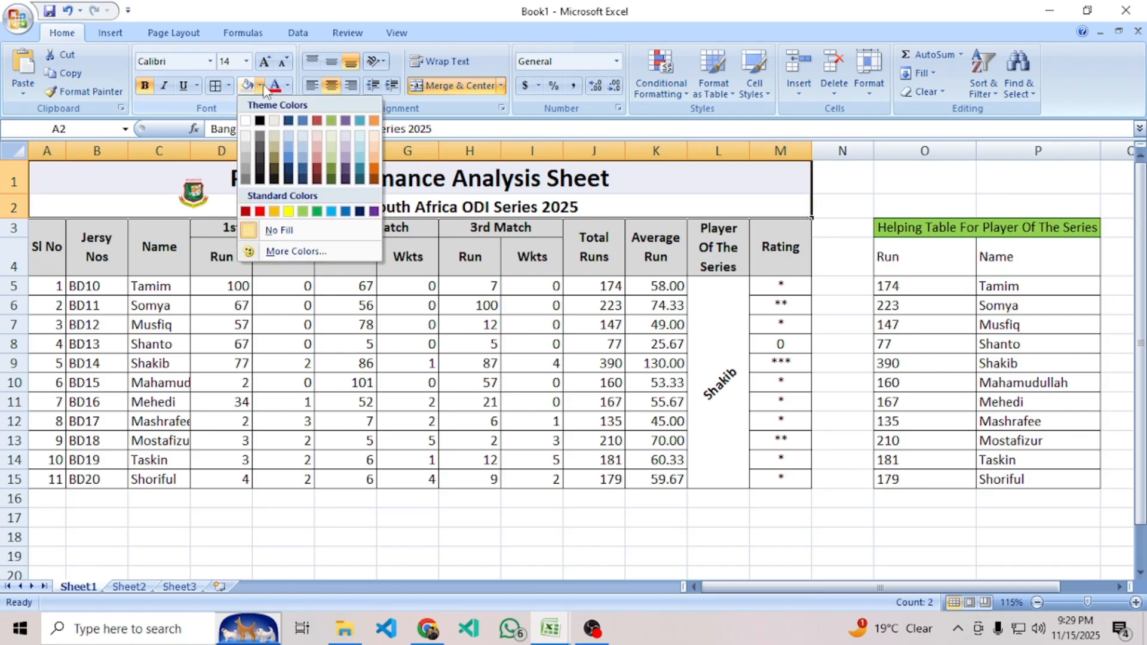
pyautogui.click(246, 159)
pyautogui.click(470, 365)
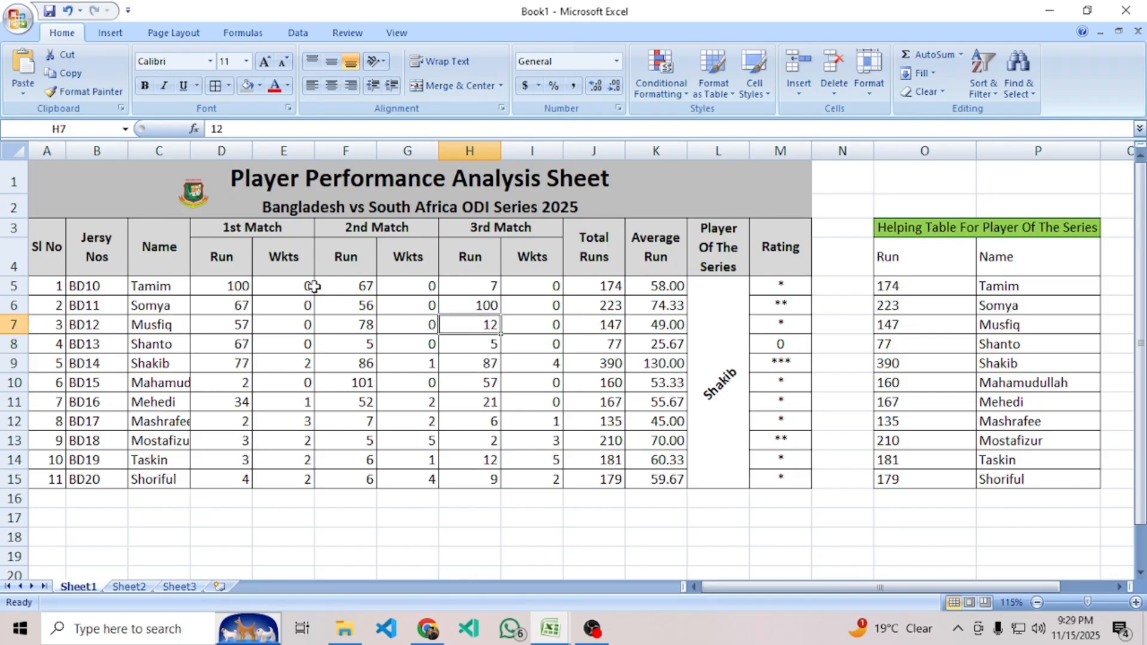
# Check the Jersey No validation requirements in the job PDF in Chrome, and return to Book1 in Excel.
pyautogui.click(201, 197)
pyautogui.click(351, 331)
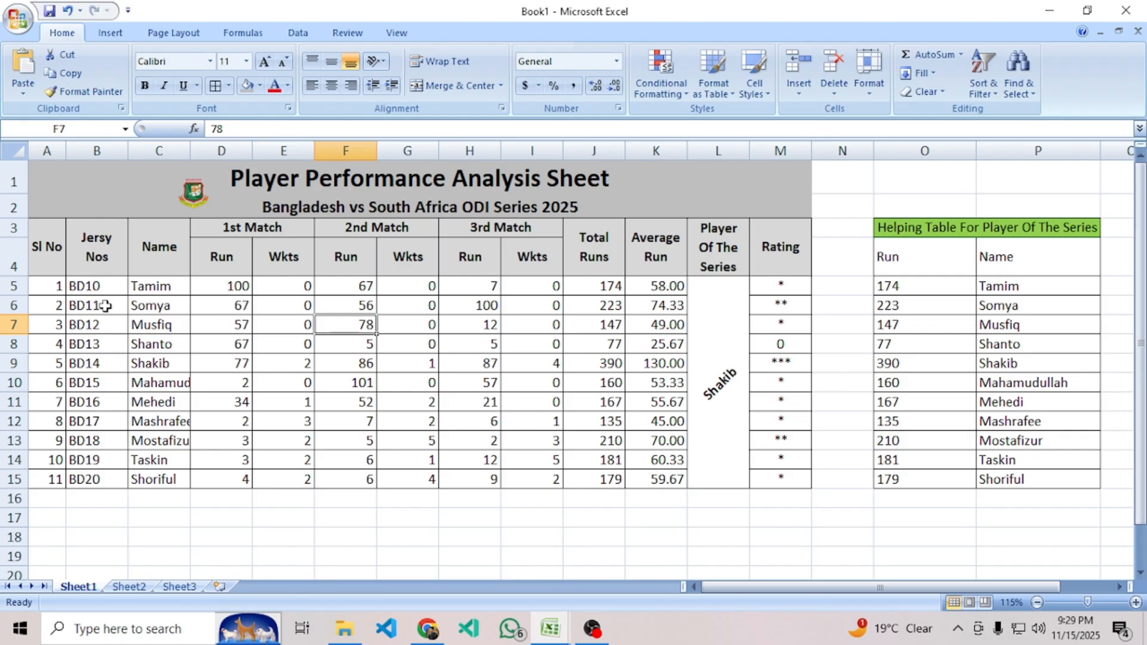
pyautogui.click(88, 285)
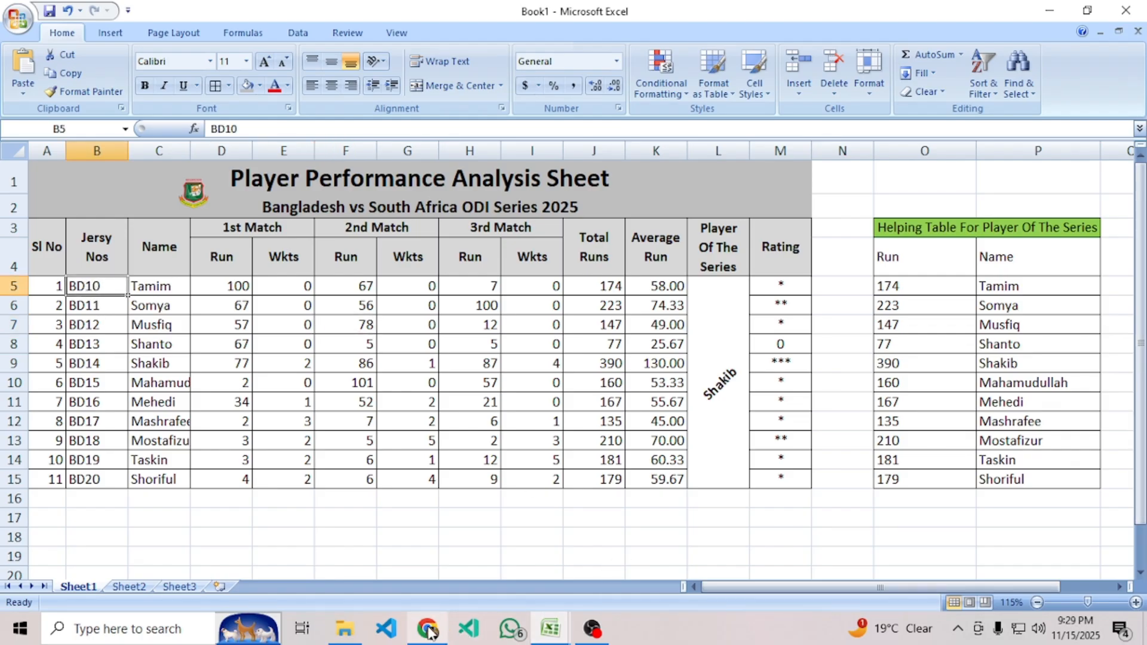
pyautogui.click(428, 630)
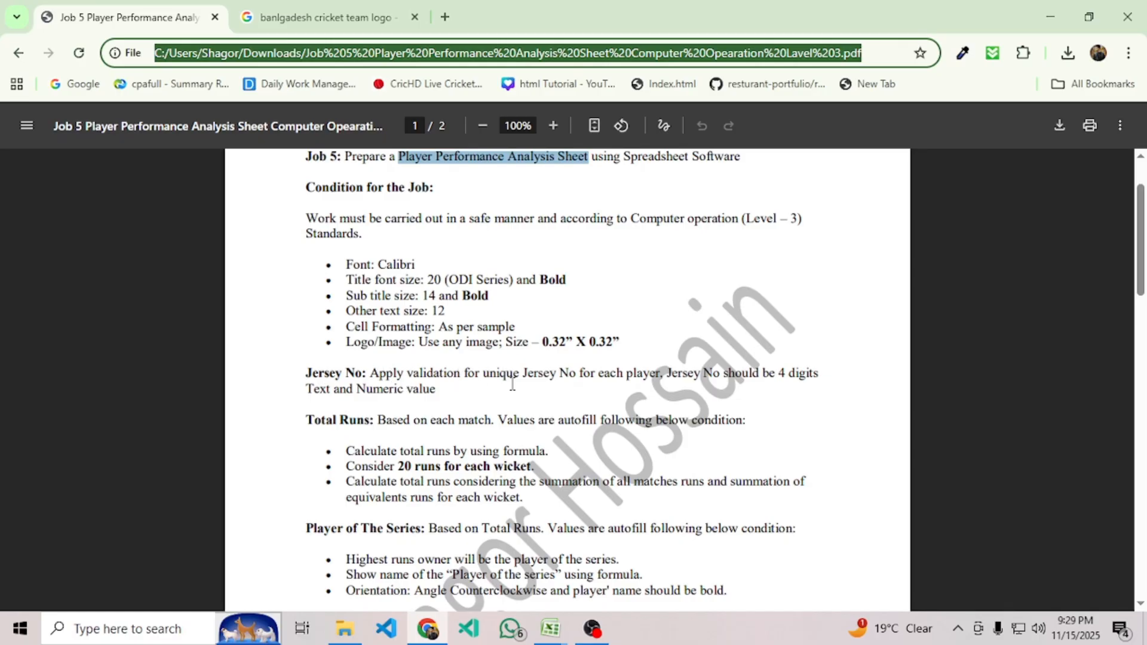
pyautogui.scroll(-1, 576, 378)
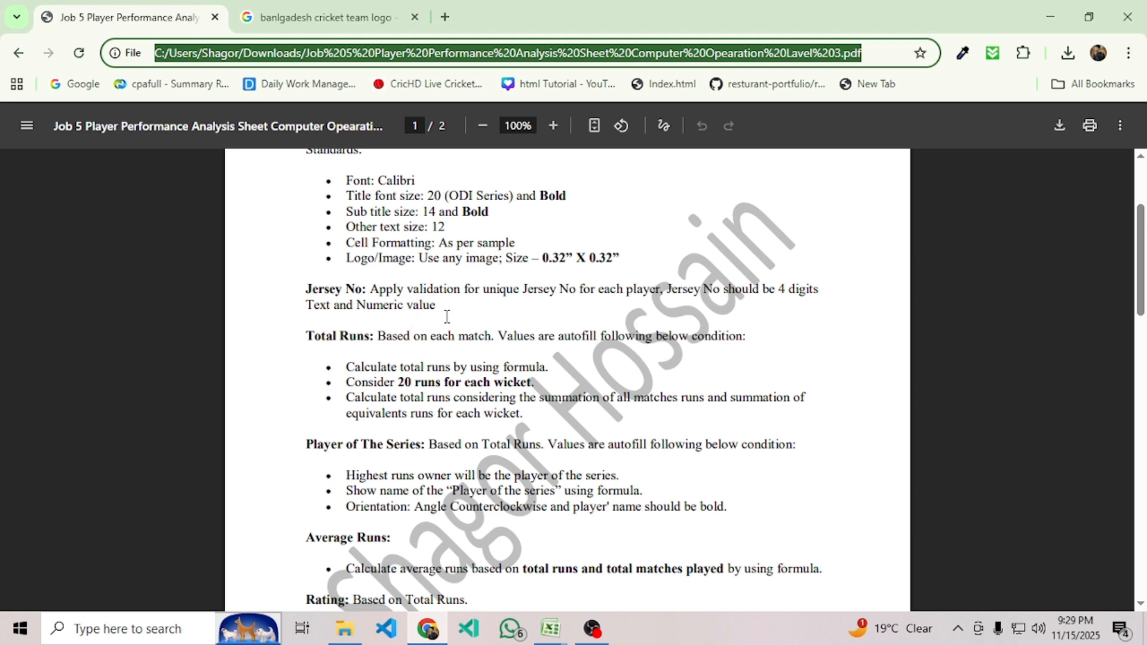
pyautogui.hotkey('alt', 'Tab')
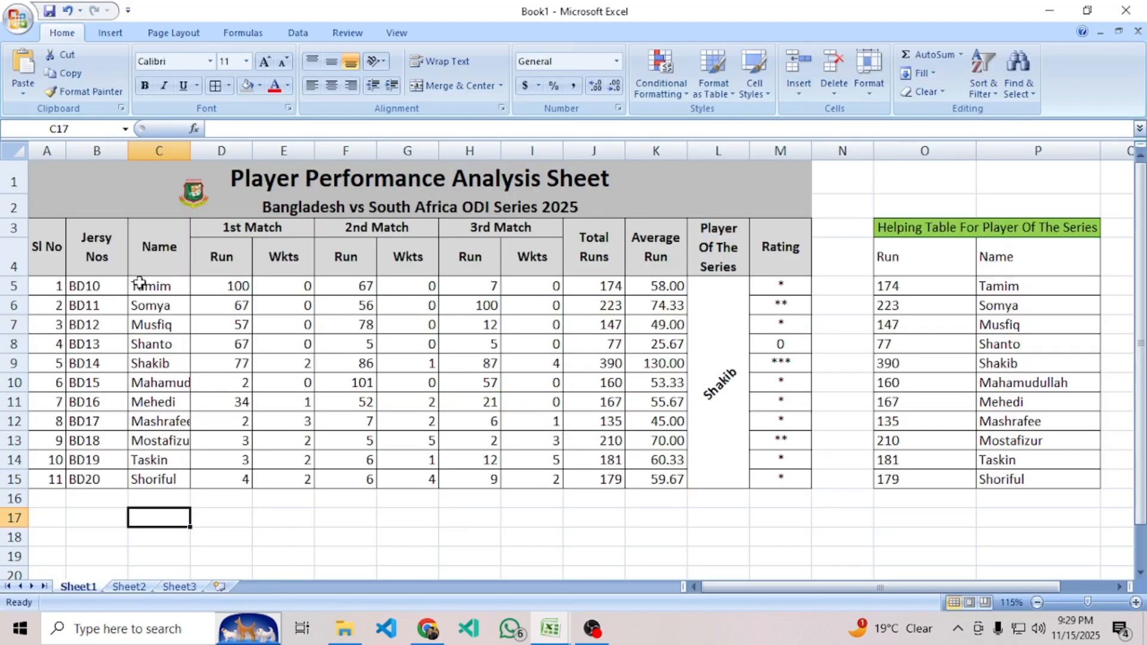
pyautogui.click(104, 287)
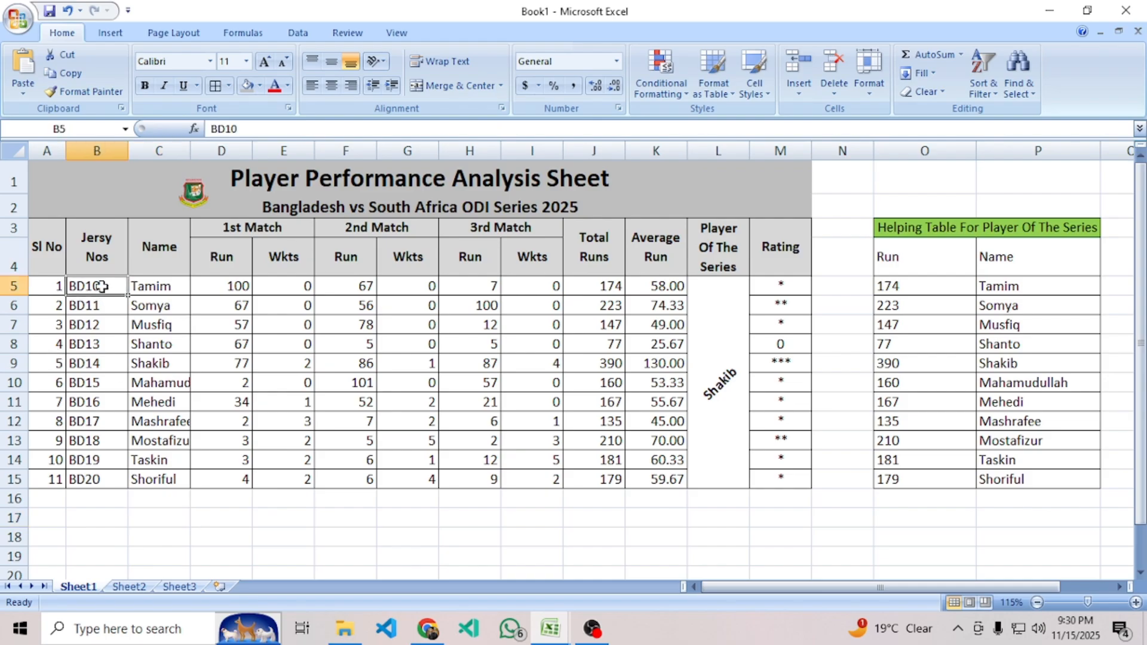
pyautogui.click(172, 517)
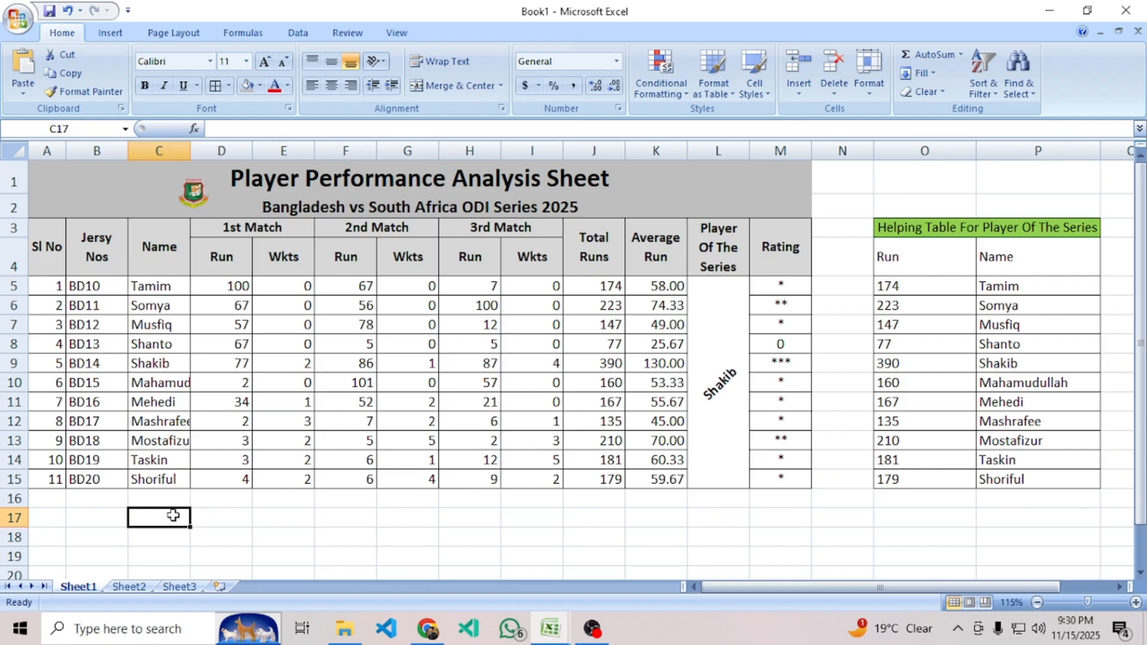
pyautogui.write('=and')
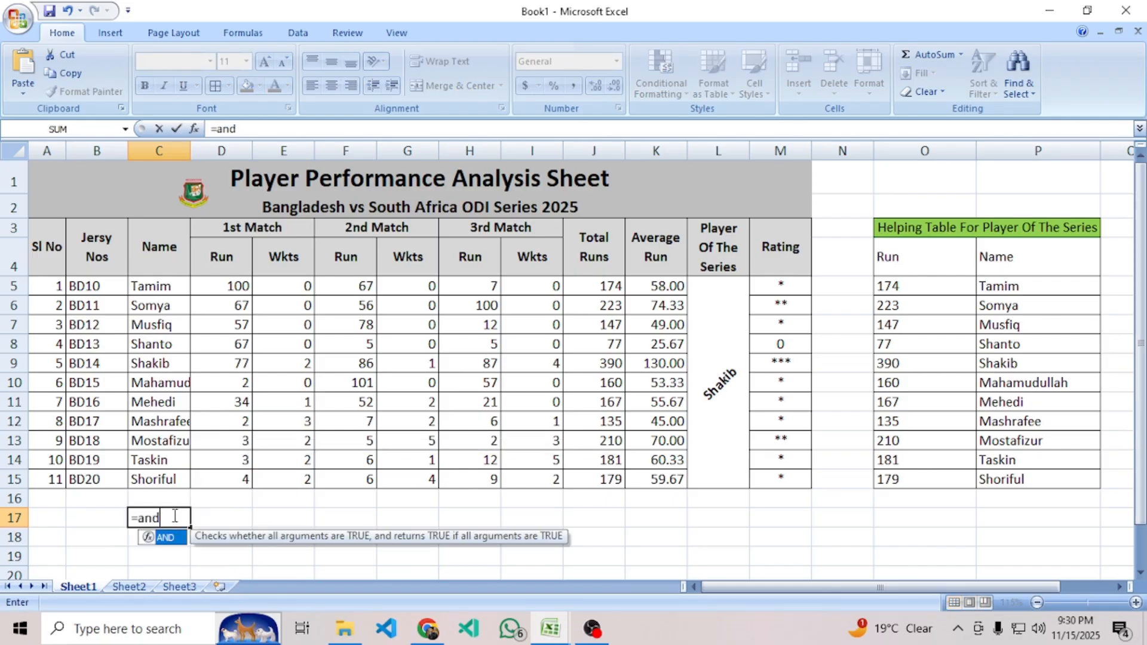
pyautogui.press('BackSpace')
pyautogui.press('BackSpace')
pyautogui.press('BackSpace')
pyautogui.press('BackSpace')
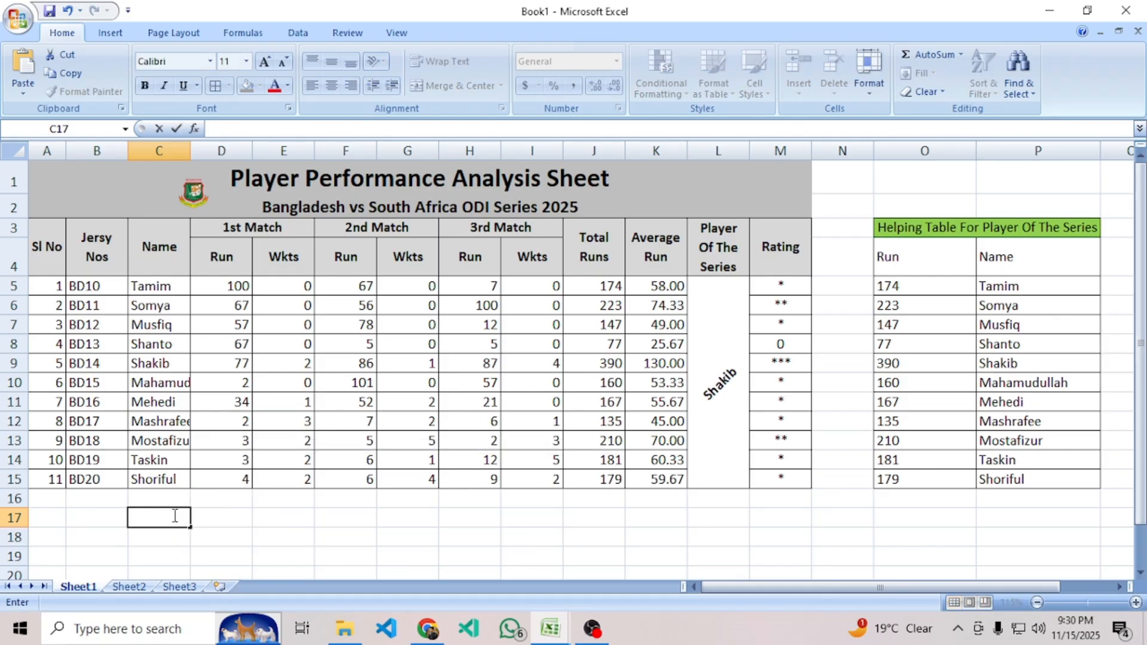
pyautogui.moveTo(90, 287); pyautogui.dragTo(91, 479)
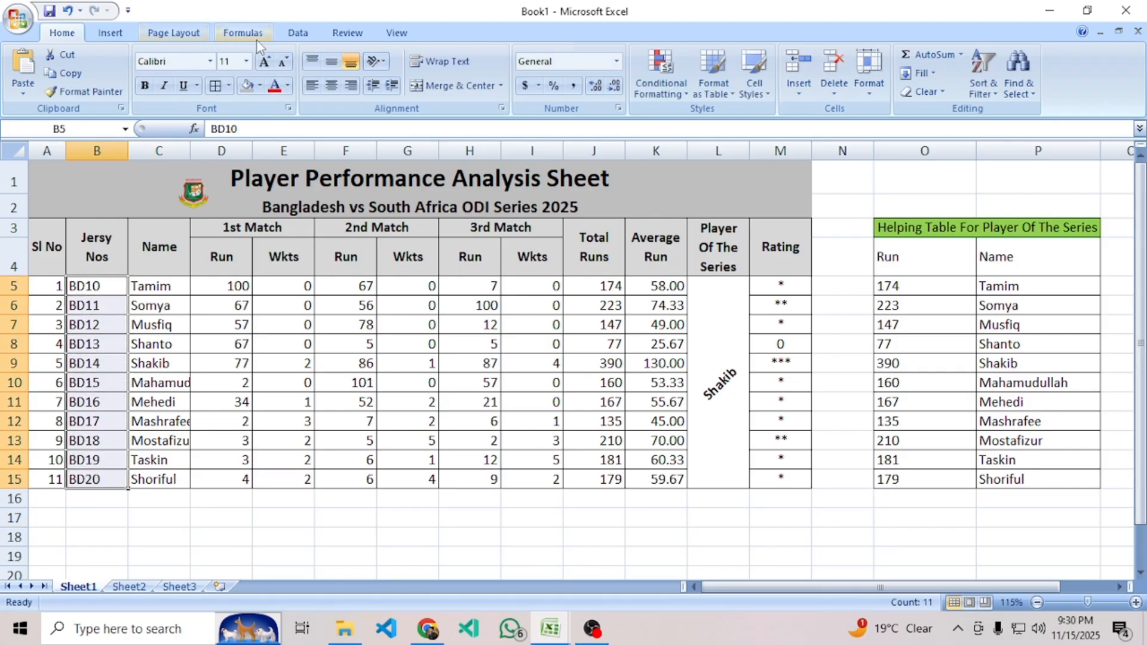
pyautogui.click(298, 36)
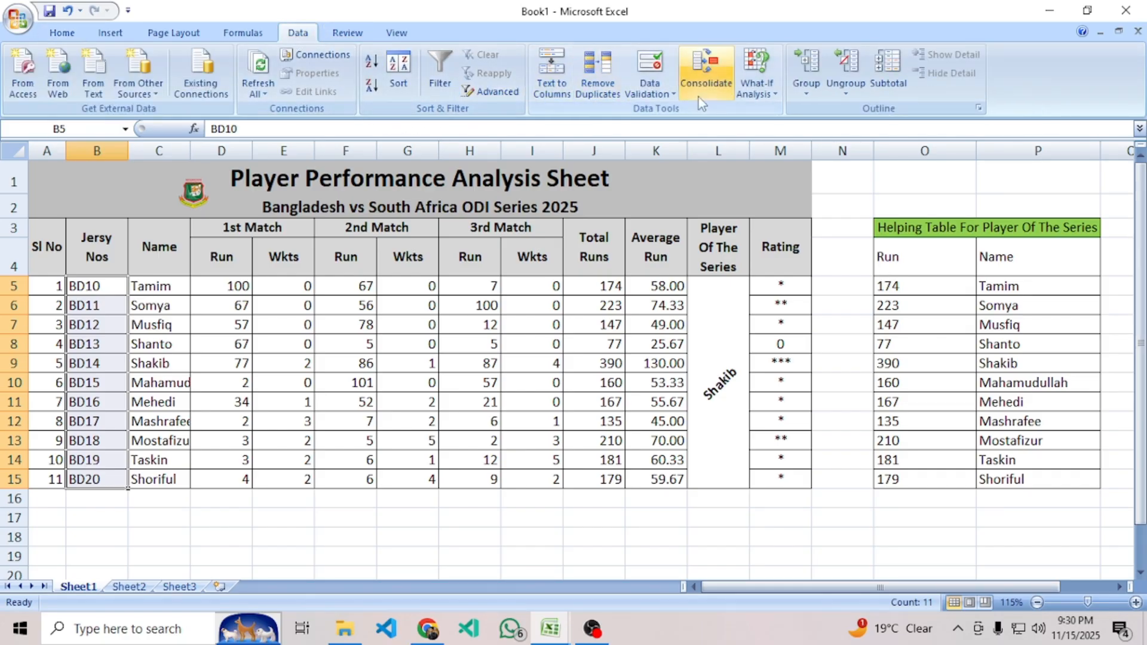
pyautogui.click(668, 95)
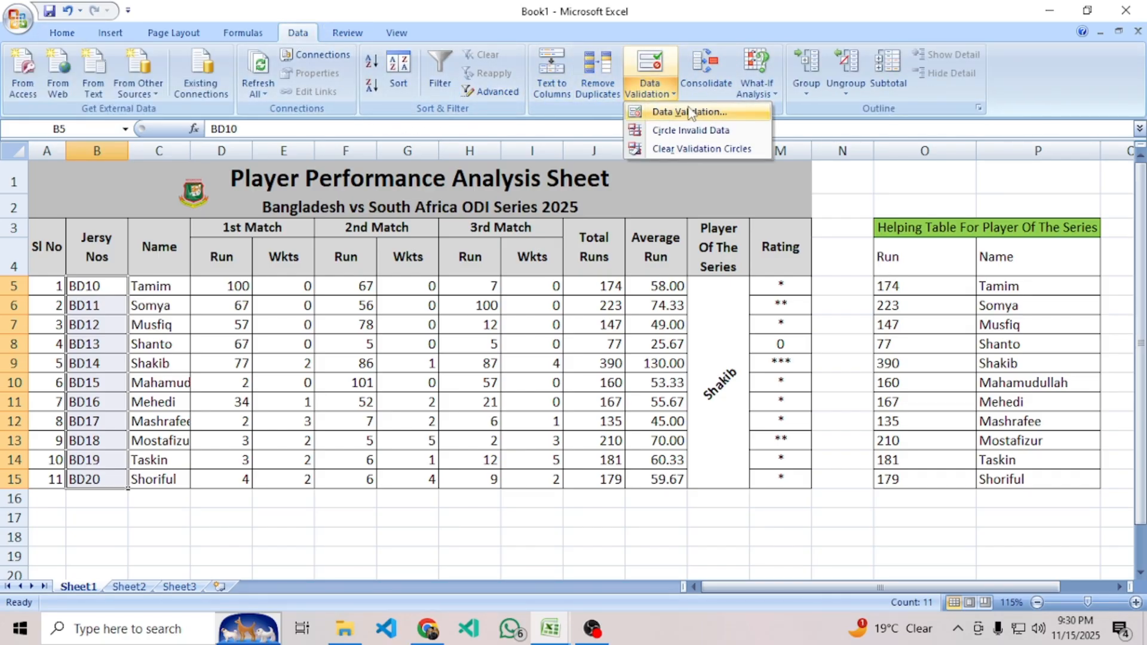
pyautogui.click(691, 113)
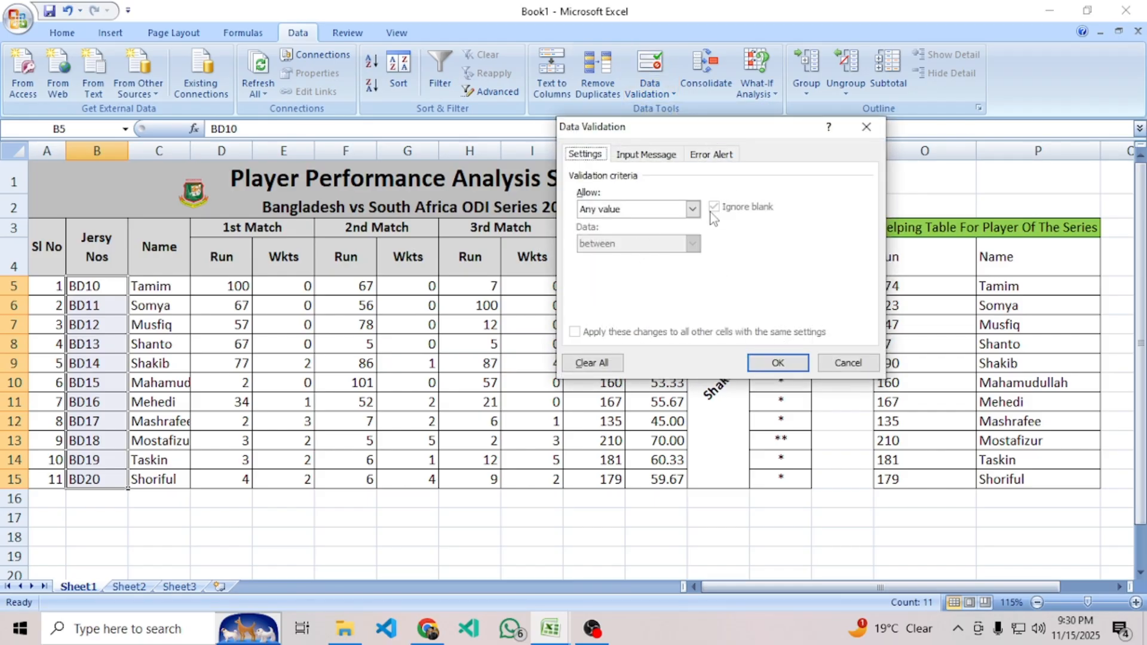
pyautogui.click(693, 209)
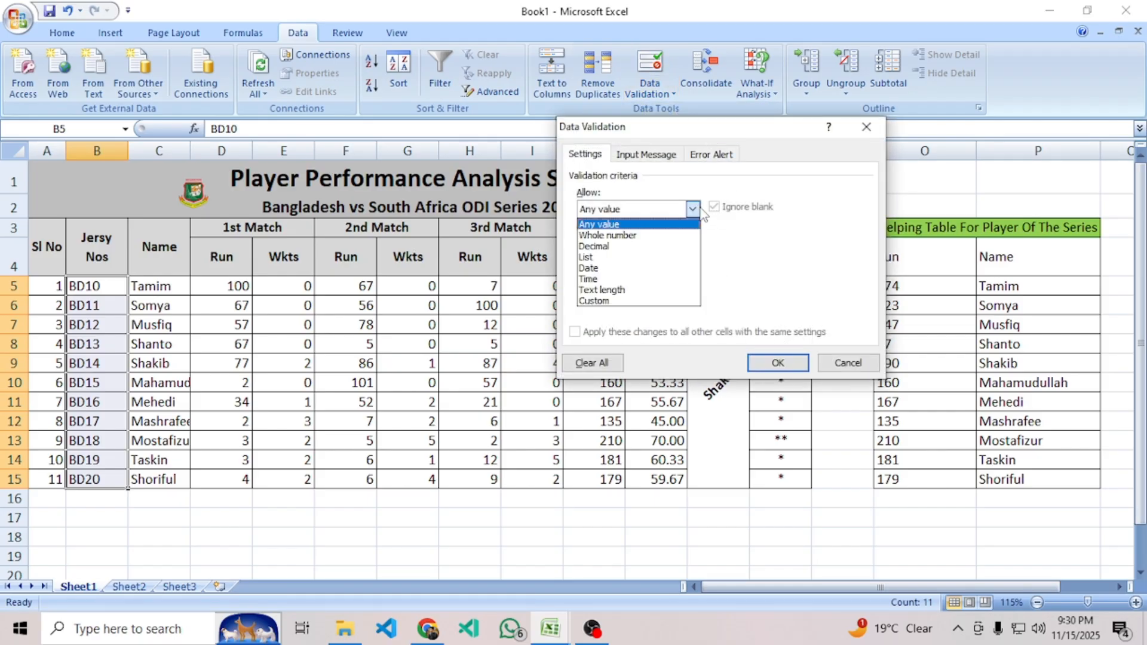
pyautogui.click(613, 301)
pyautogui.click(624, 276)
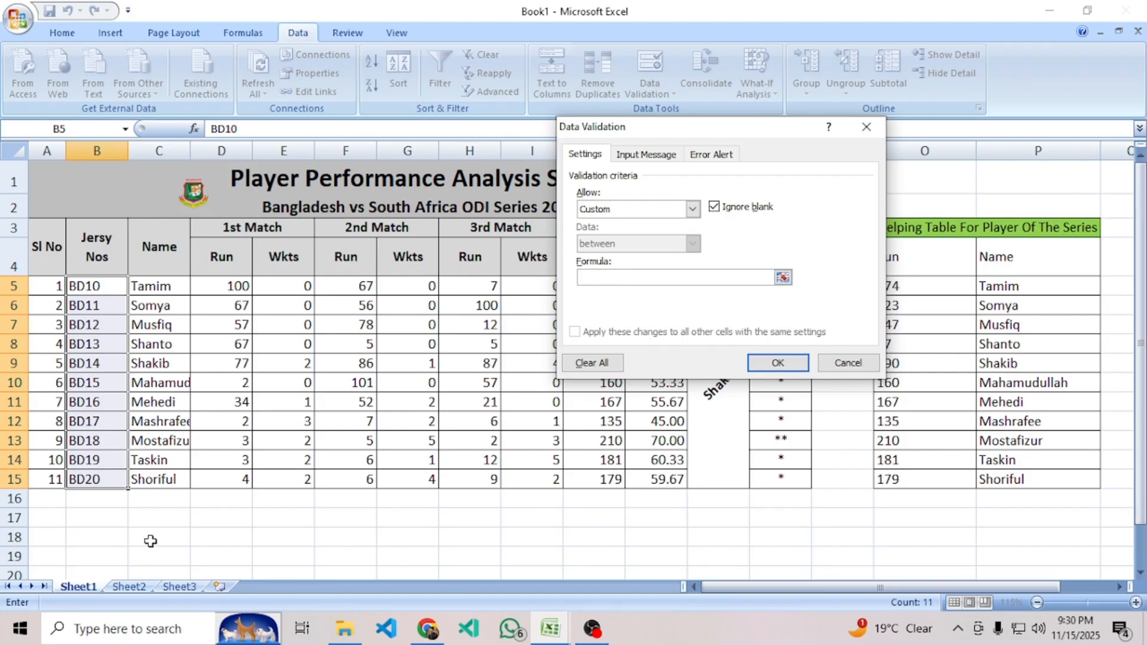
pyautogui.click(871, 136)
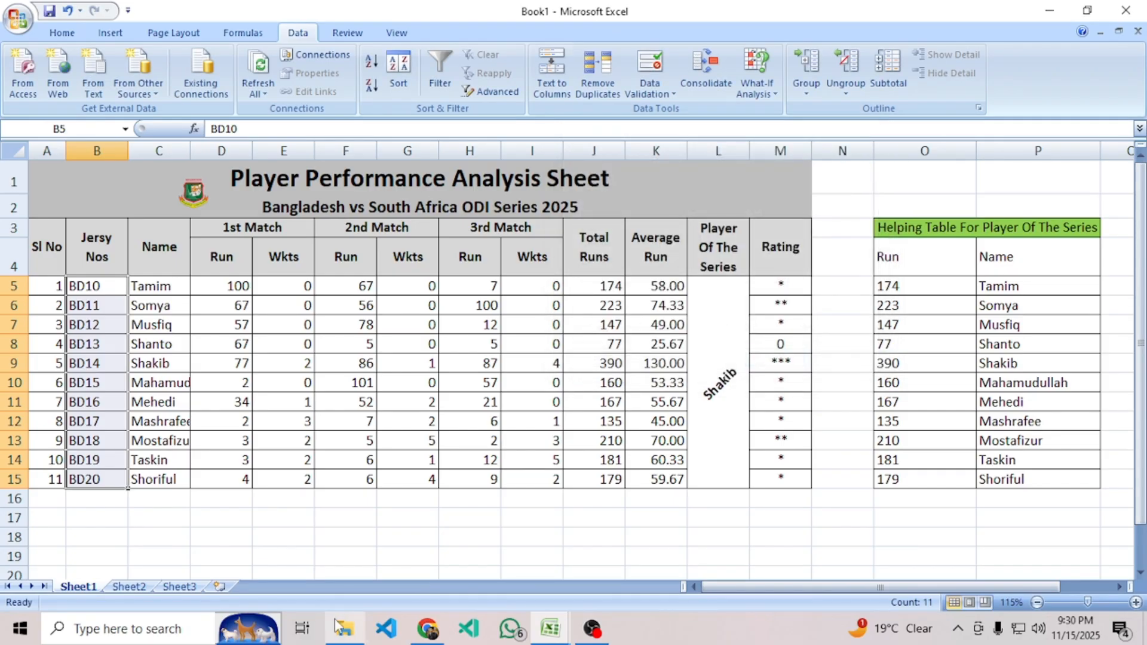
# Start a check formula in cell D17 with an AND condition that the length of B5 equals 4: =AND(LEN(B5)=4.
pyautogui.click(239, 551)
pyautogui.click(222, 515)
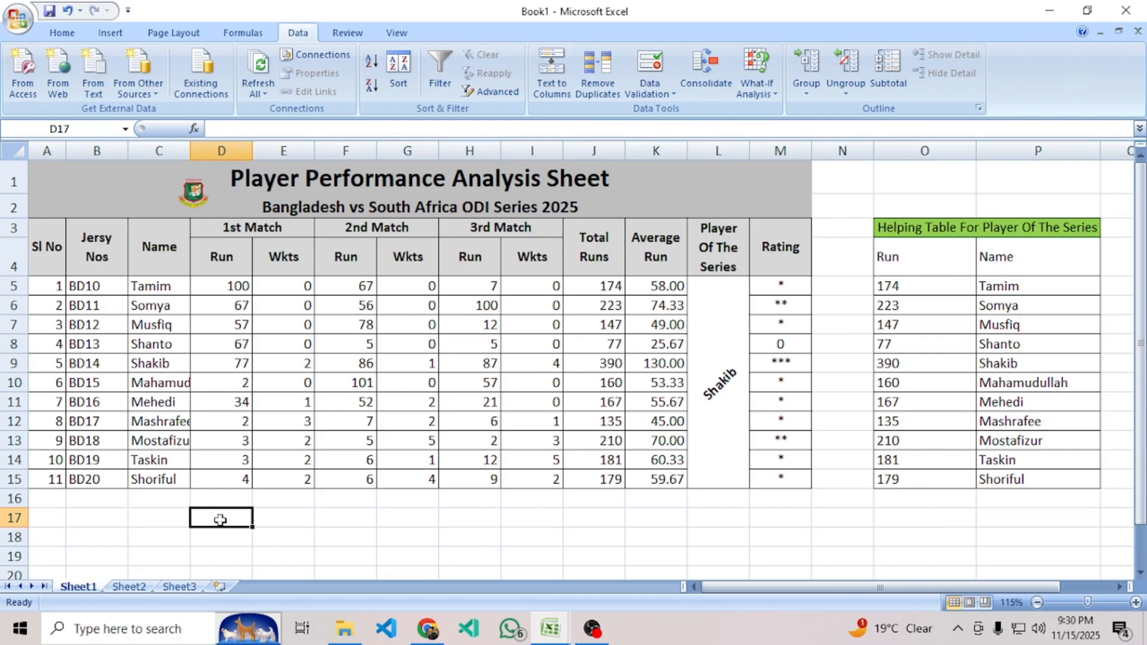
pyautogui.write('=and')
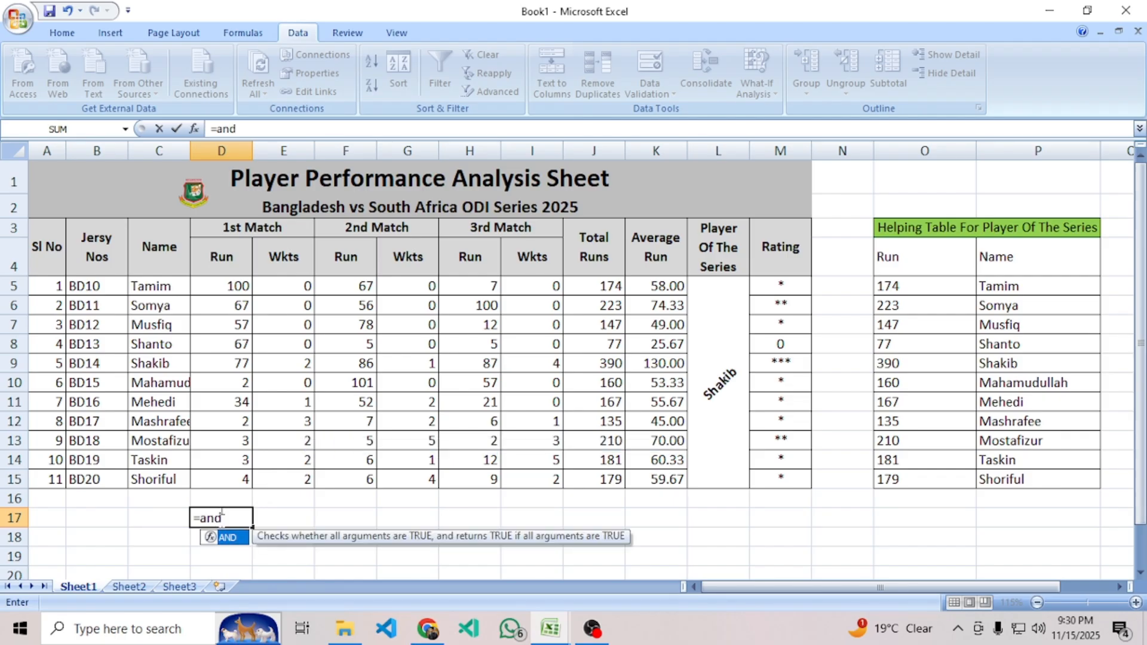
pyautogui.write('(')
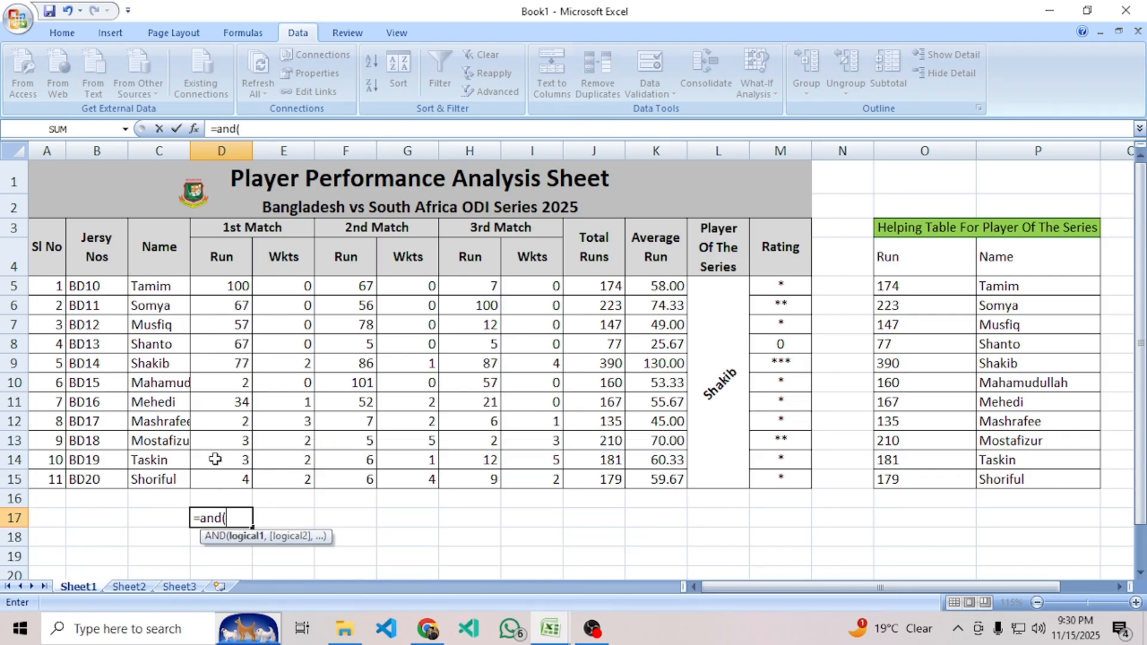
pyautogui.click(107, 286)
pyautogui.write('=')
pyautogui.press('BackSpace')
pyautogui.press('BackSpace')
pyautogui.press('BackSpace')
pyautogui.write('len')
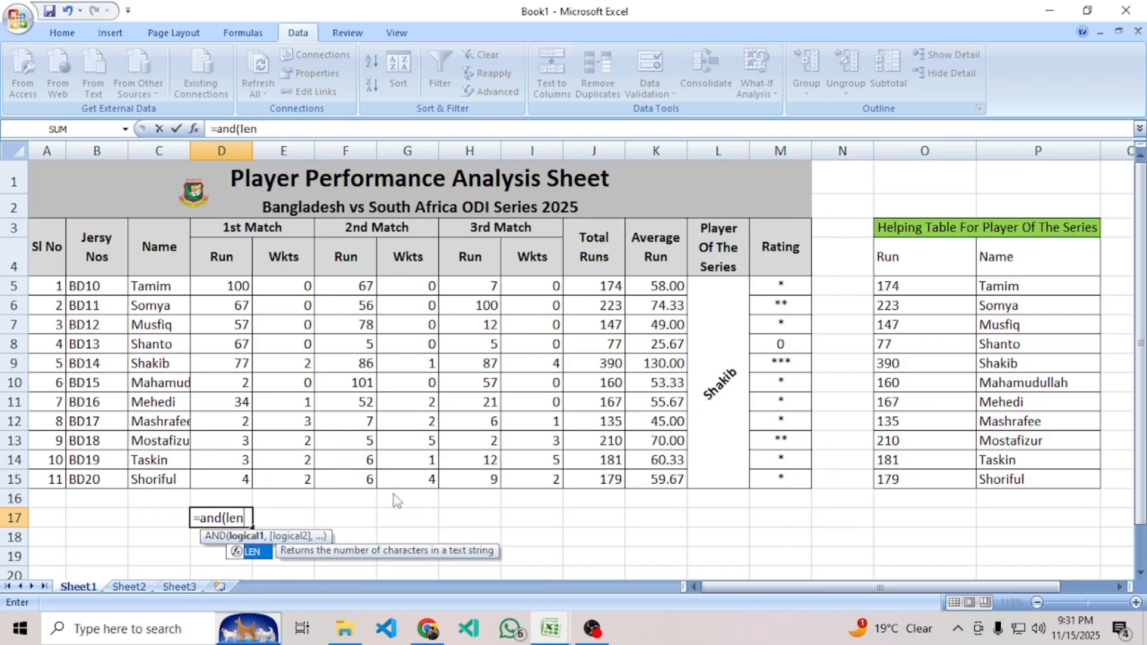
pyautogui.write('(')
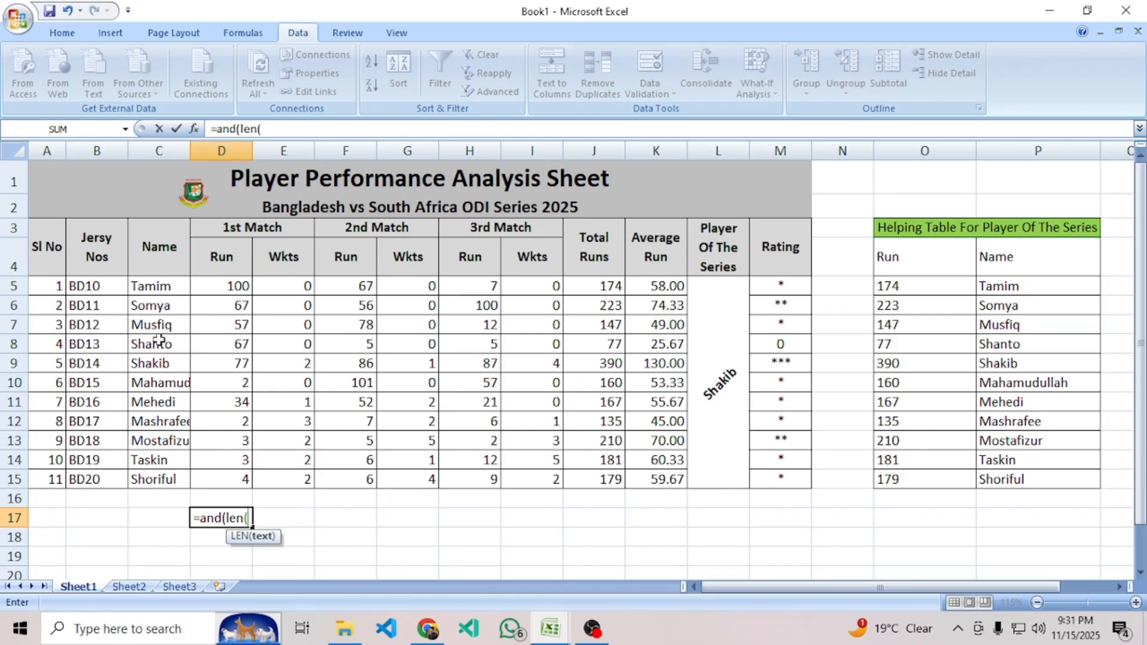
pyautogui.click(103, 287)
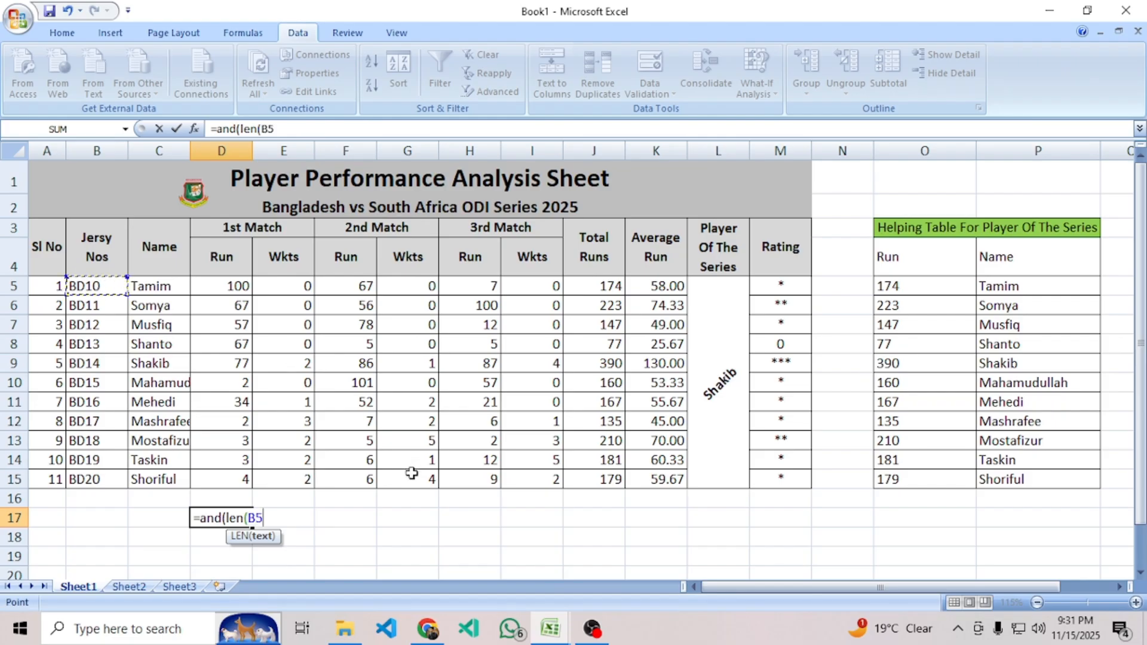
pyautogui.write(')=4')
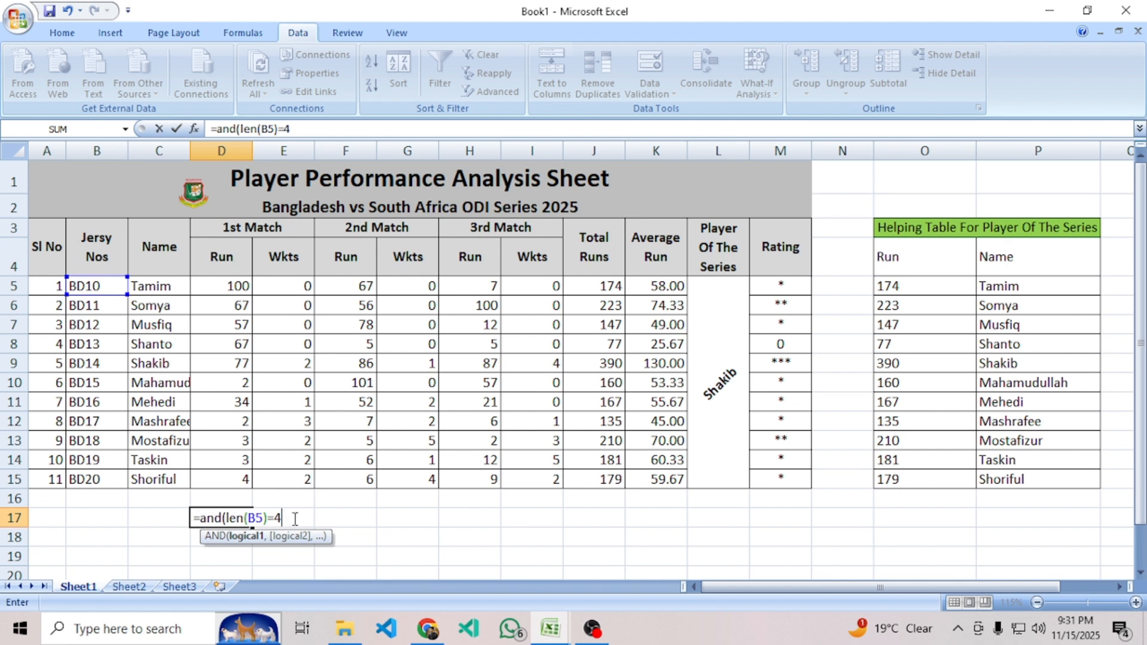
# Add a second AND condition to the D17 formula that requires a unique jersey number: COUNTIF(B5:B15,B5)=1.
pyautogui.write(',')
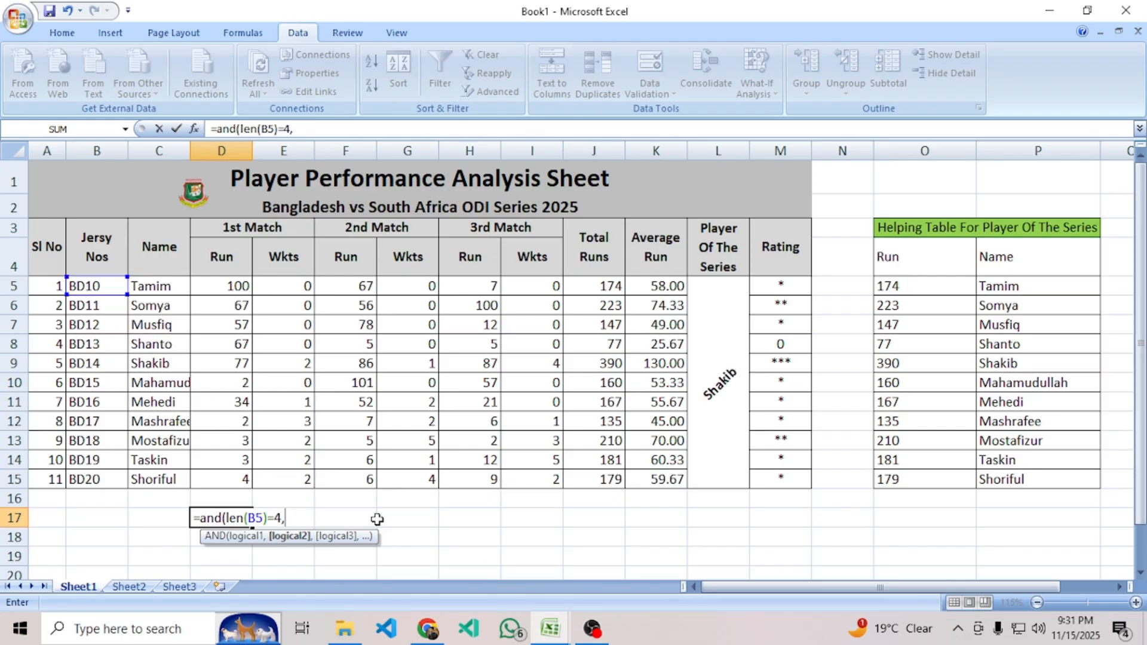
pyautogui.write('uni')
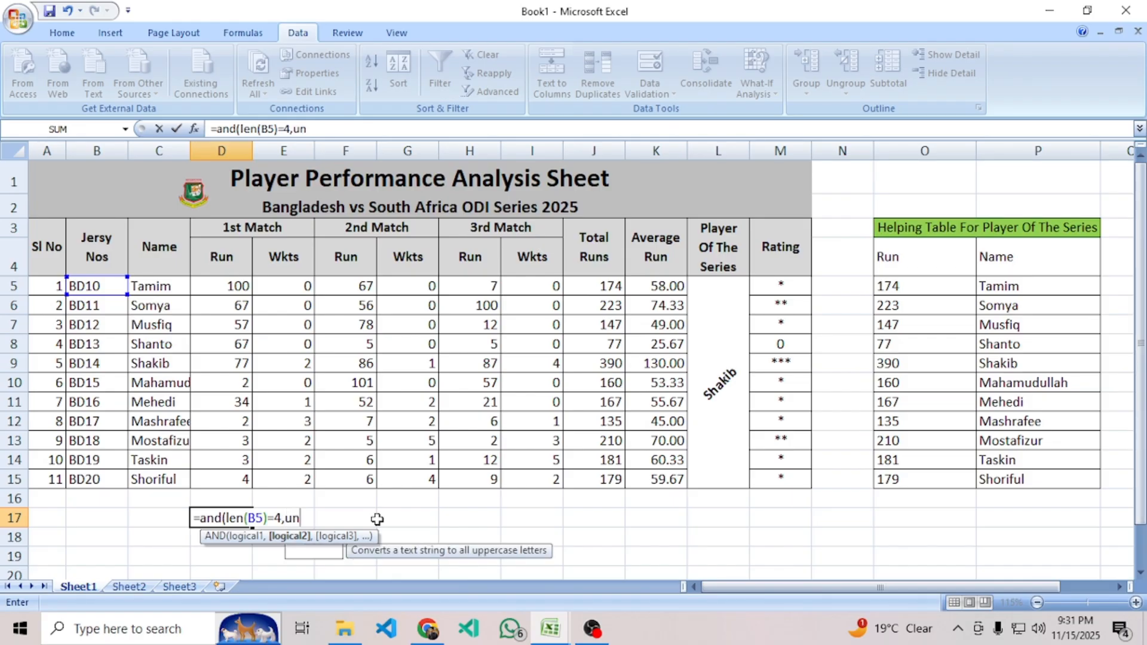
pyautogui.press('BackSpace')
pyautogui.press('BackSpace')
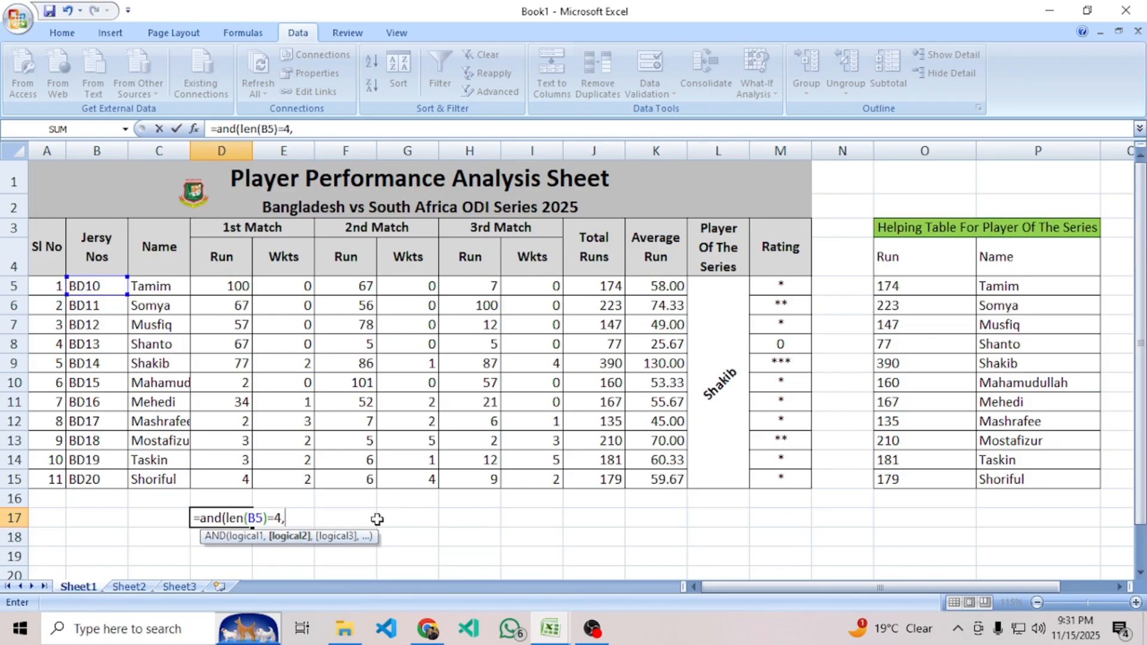
pyautogui.write('coun')
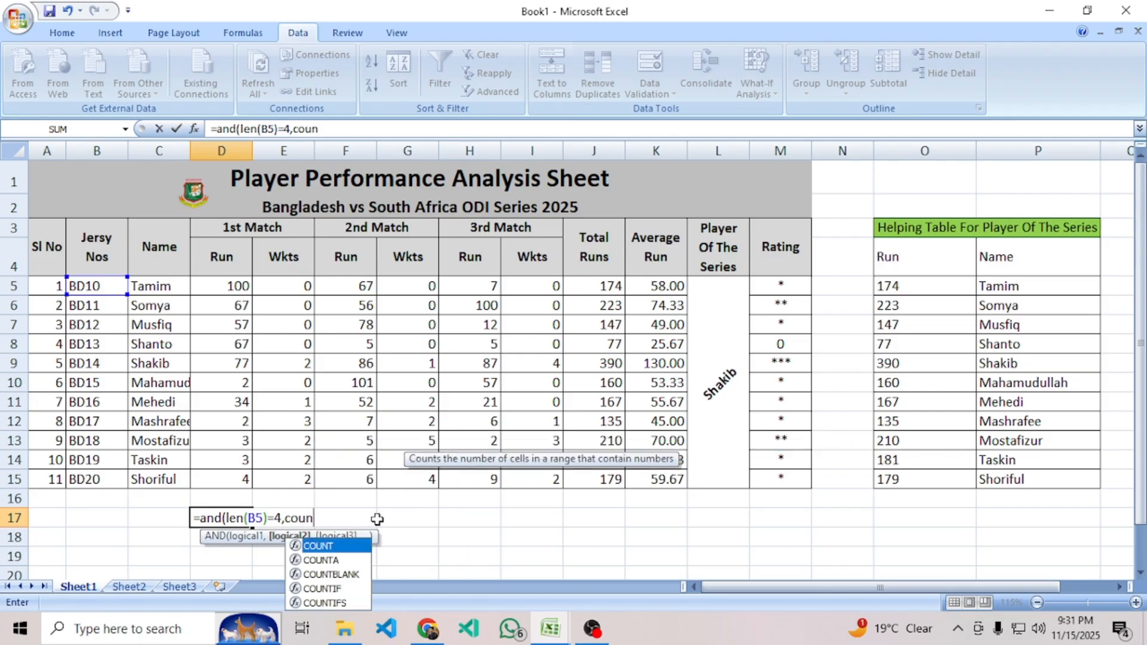
pyautogui.write('tif(')
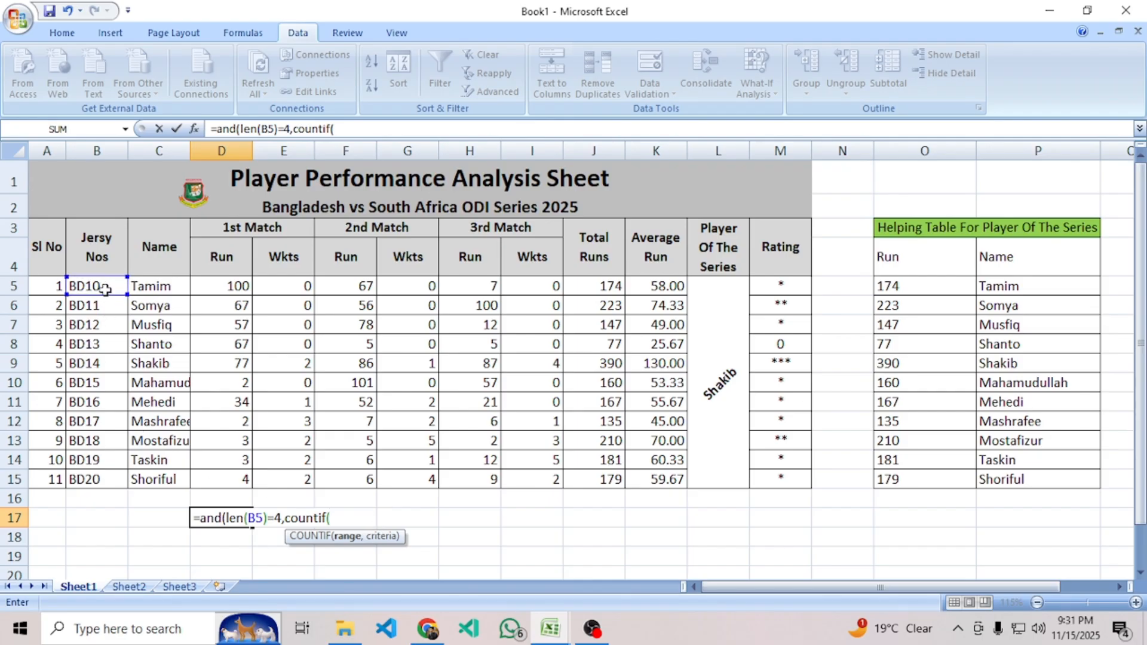
pyautogui.moveTo(98, 286); pyautogui.dragTo(111, 481)
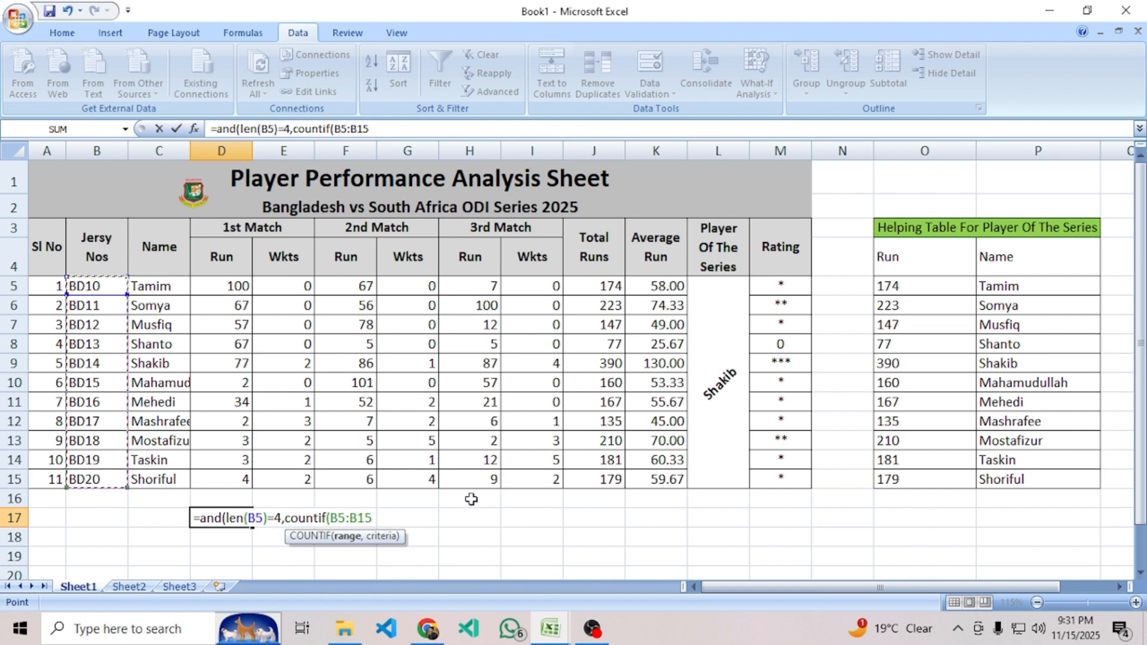
pyautogui.write(',')
pyautogui.click(97, 285)
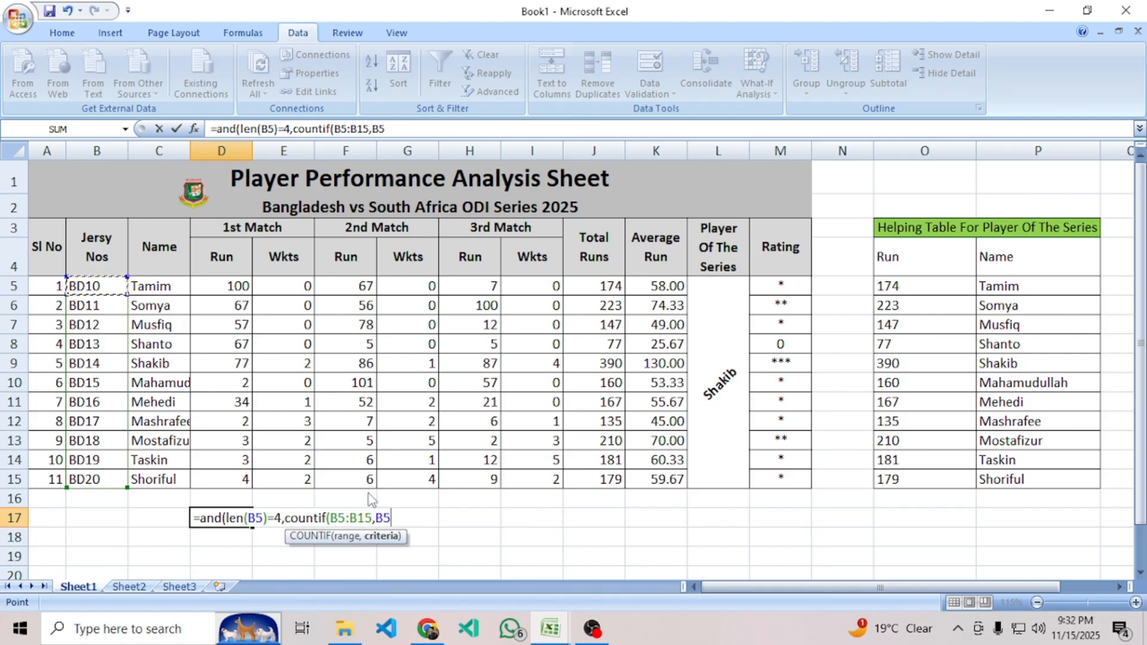
pyautogui.write(')=1')
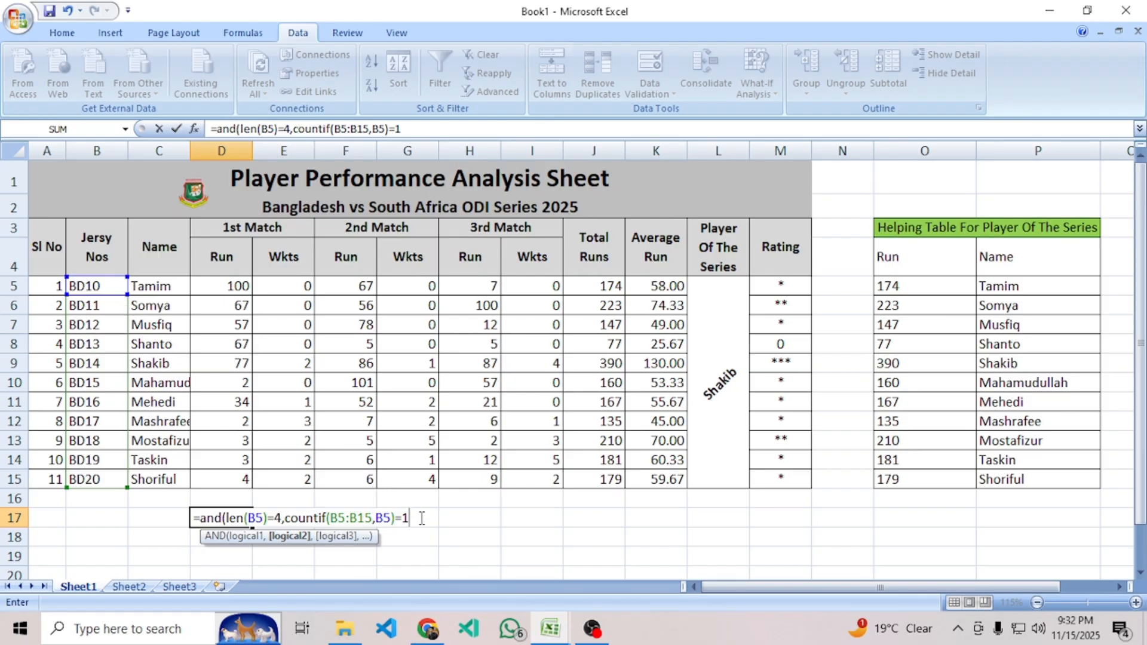
pyautogui.moveTo(410, 519); pyautogui.dragTo(286, 526)
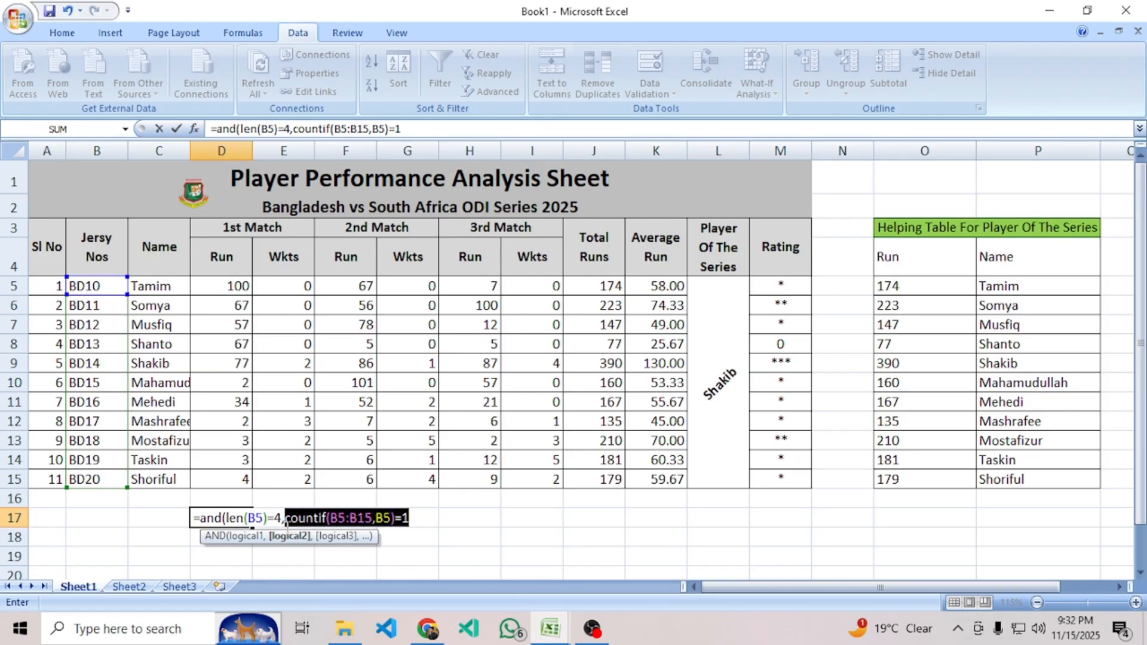
pyautogui.click(410, 519)
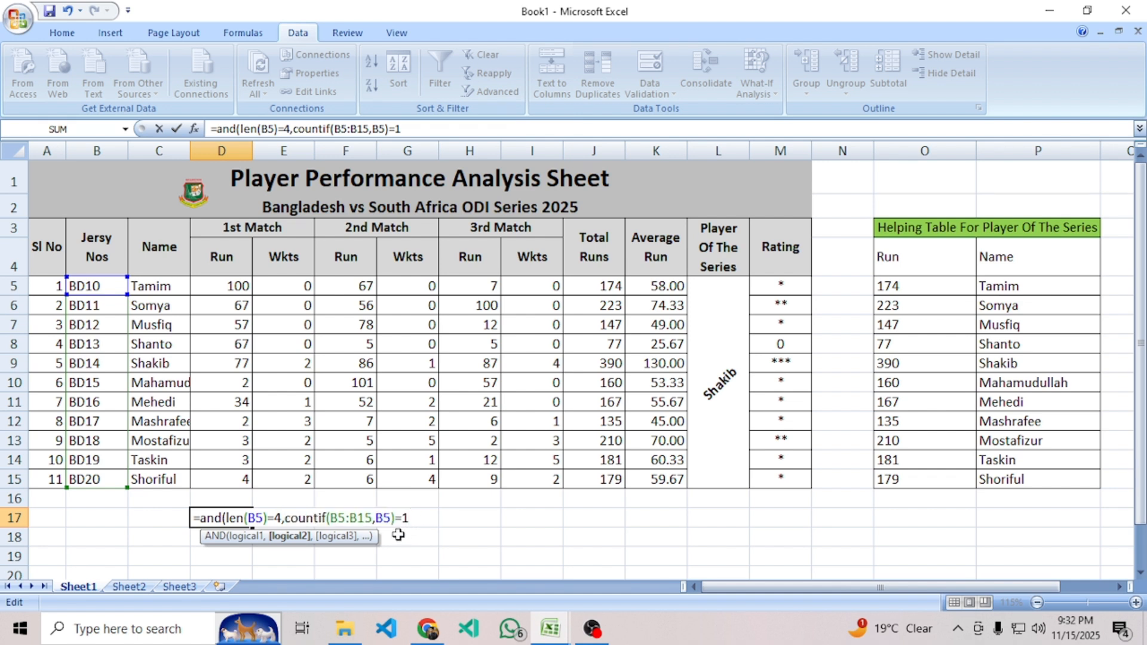
# Make the COUNTIF range absolute as $B$5:$B$15 and enter the formula in D17.
pyautogui.moveTo(372, 515); pyautogui.dragTo(333, 518)
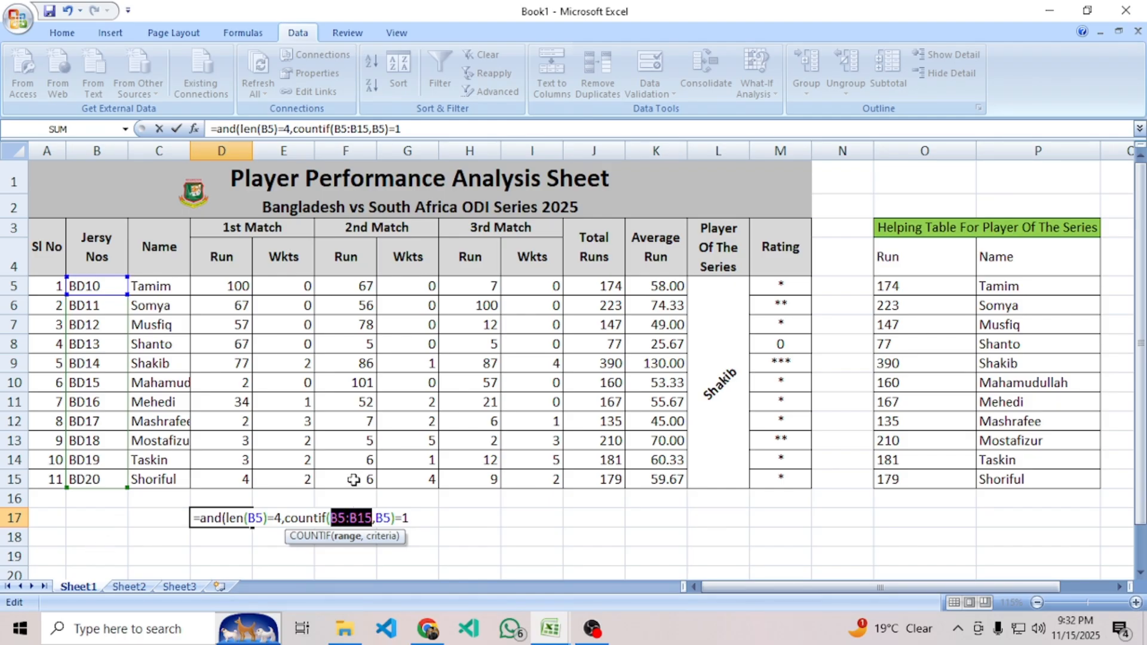
pyautogui.press('F4')
pyautogui.click(452, 517)
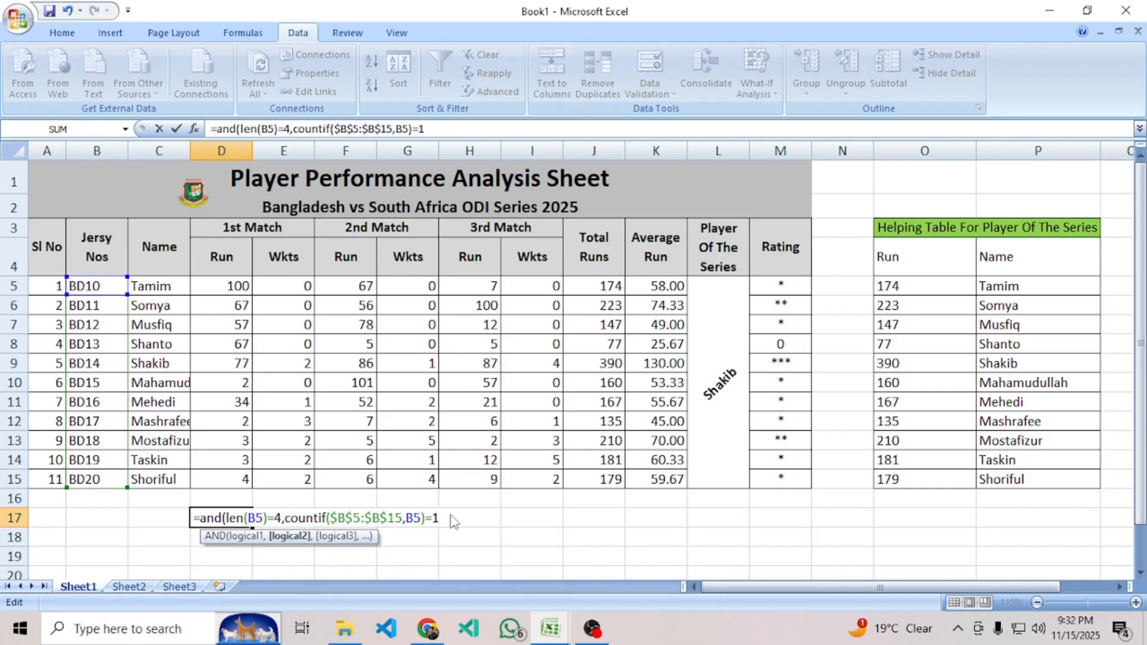
pyautogui.press('Return')
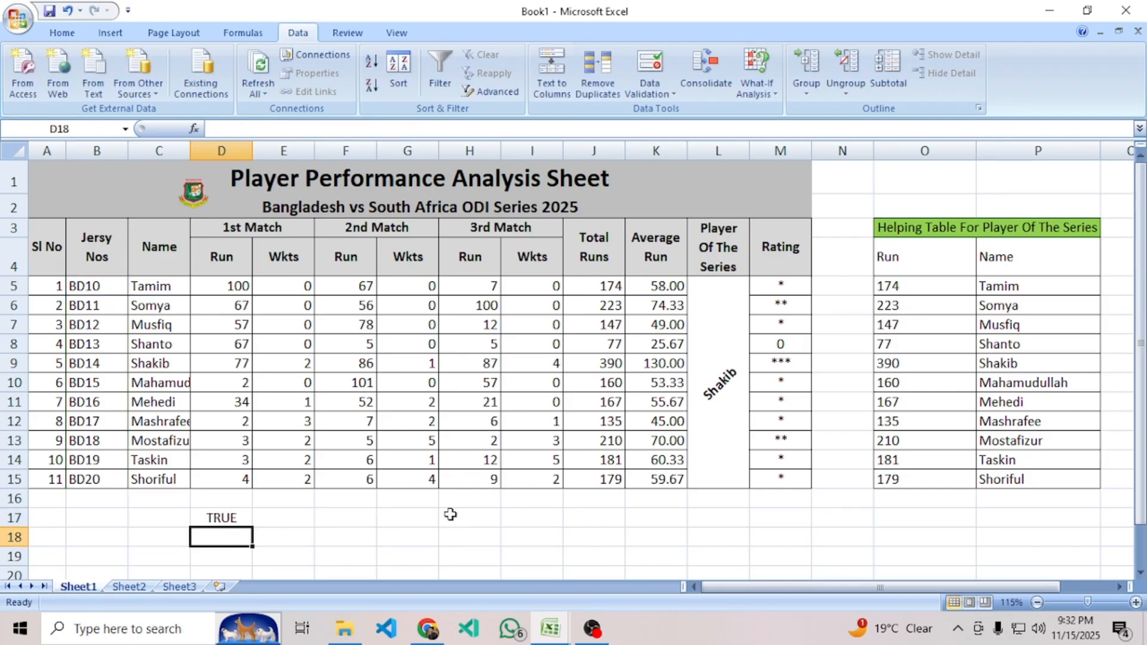
pyautogui.click(226, 518)
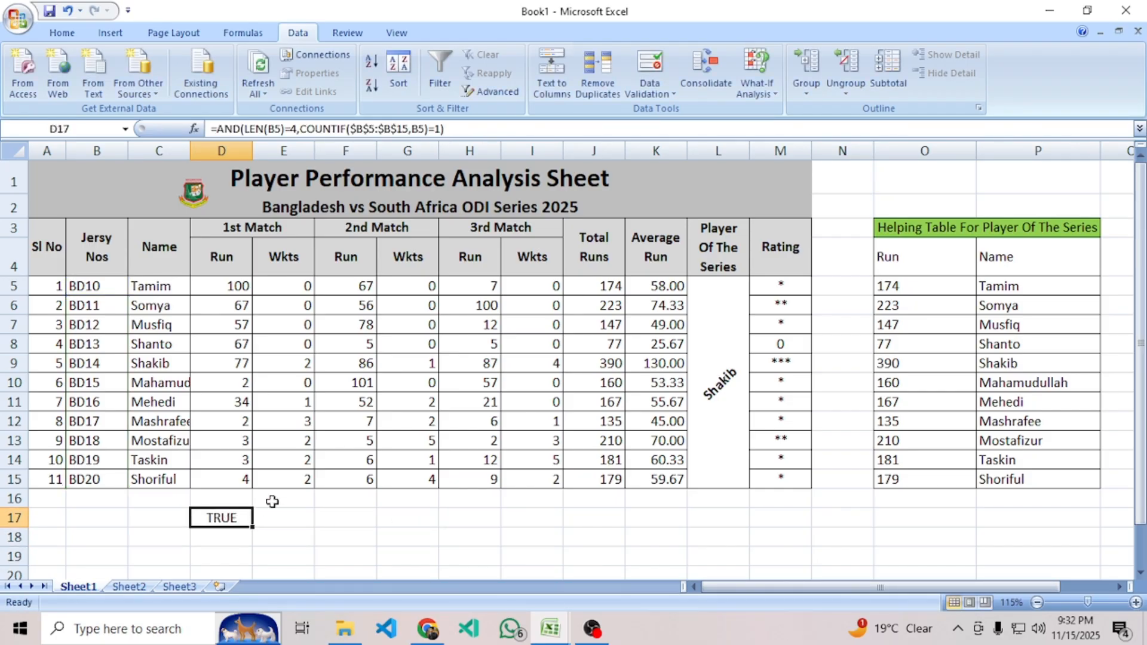
# Test the length check by changing the jersey number in B5 to BD100, and review the LEN(B5)=4 condition in D17.
pyautogui.doubleClick(112, 286)
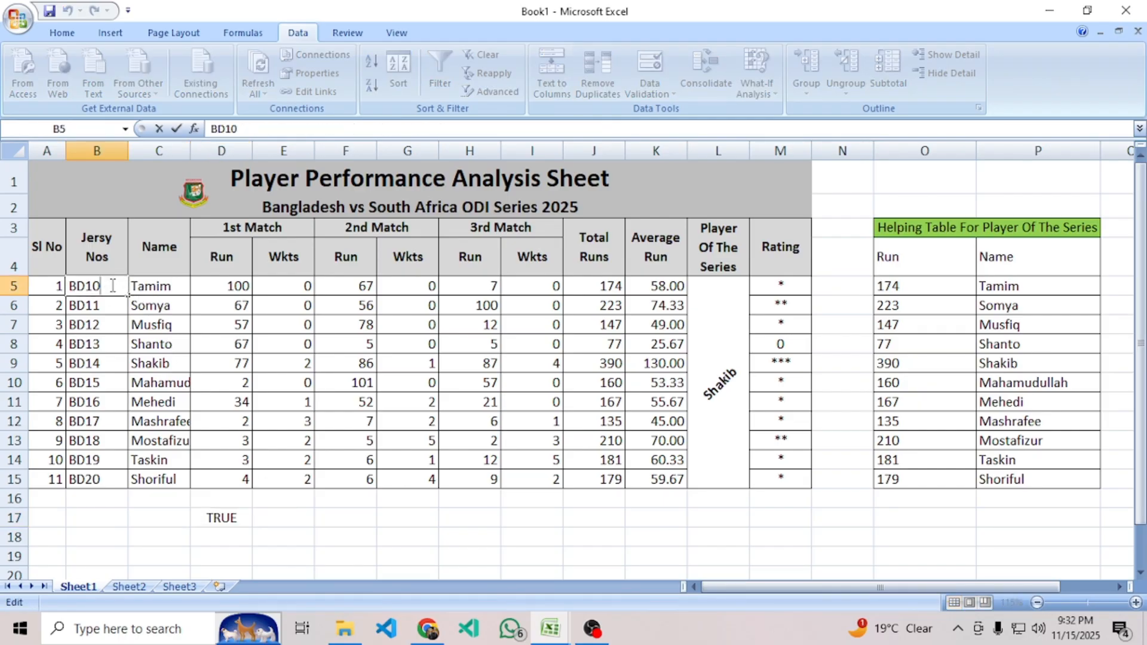
pyautogui.write('0')
pyautogui.press('Return')
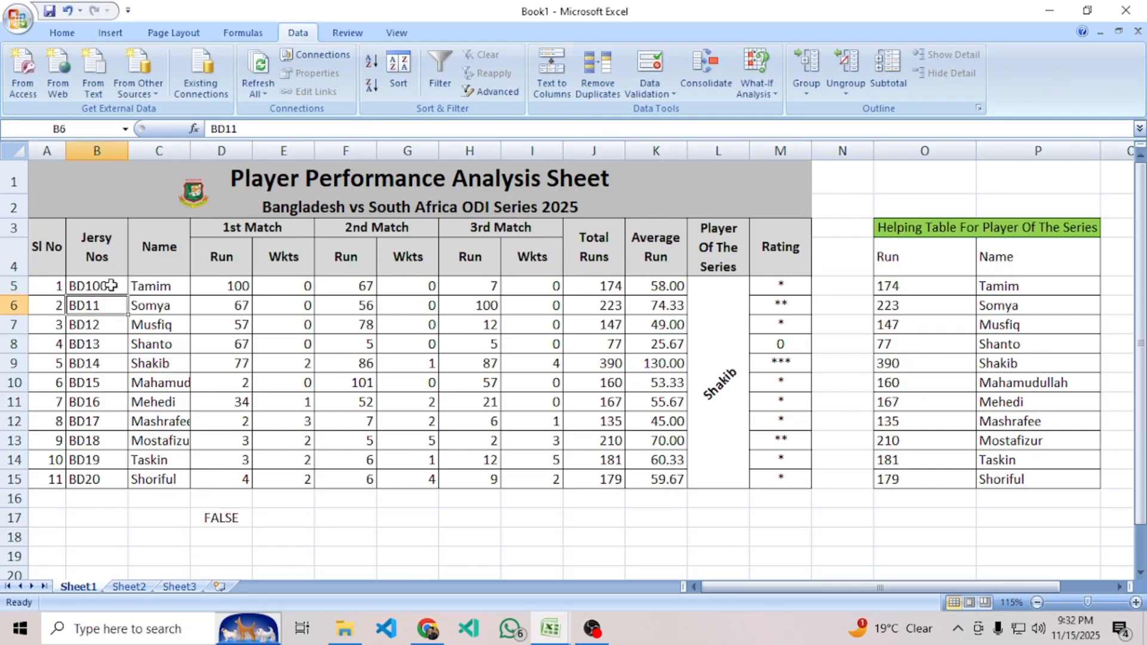
pyautogui.doubleClick(225, 518)
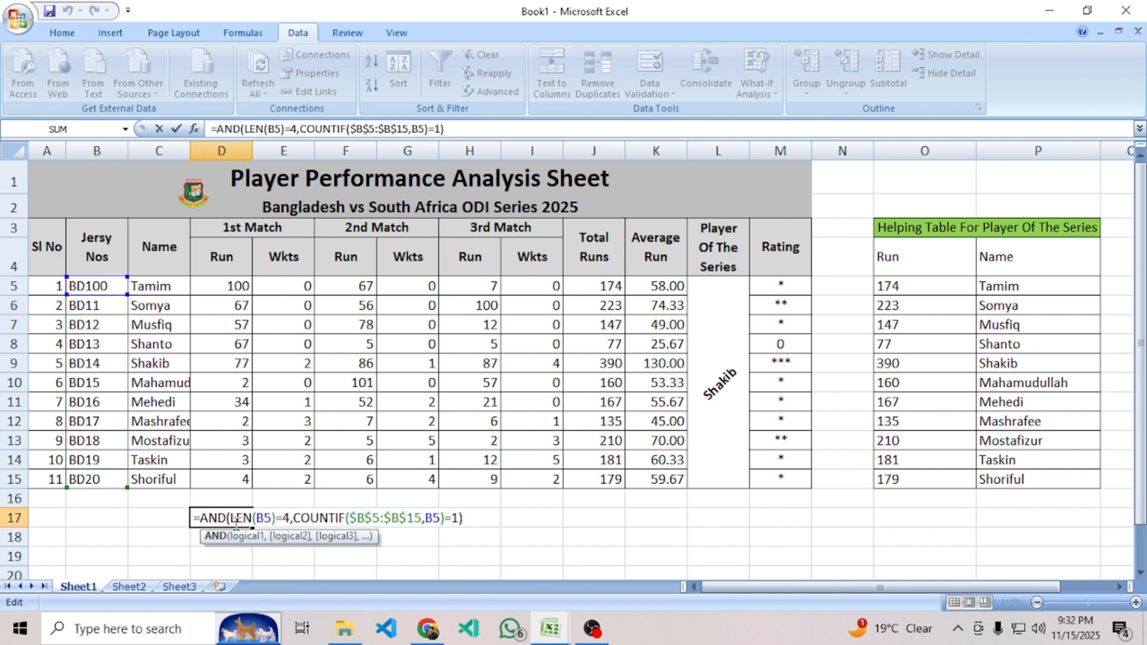
pyautogui.moveTo(231, 519); pyautogui.dragTo(290, 519)
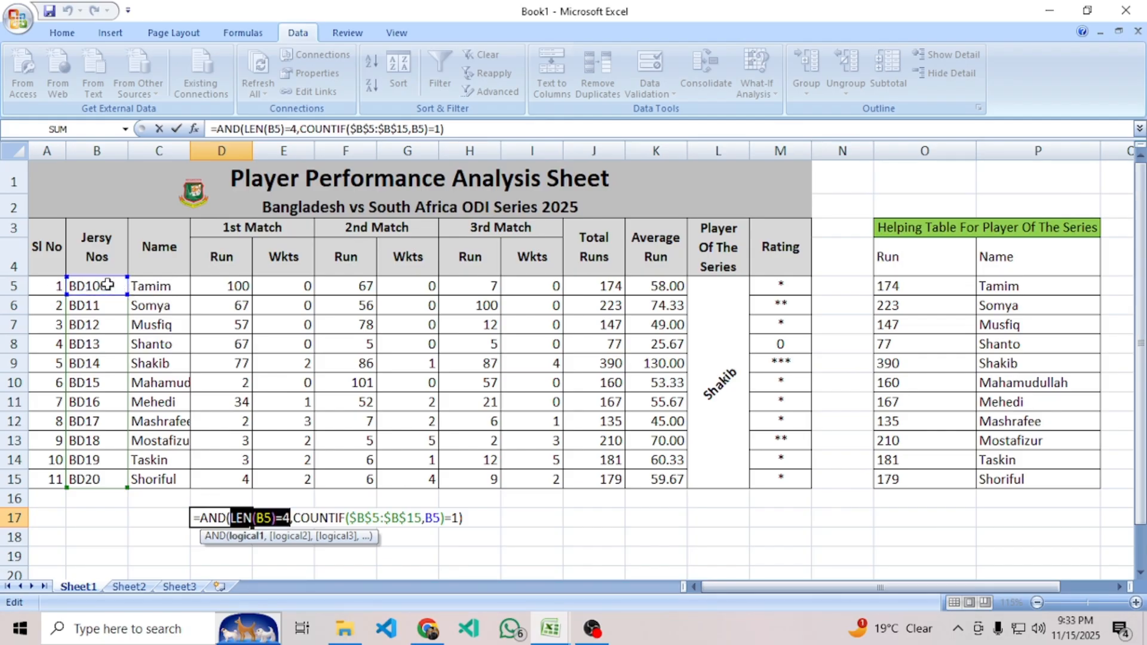
pyautogui.click(293, 520)
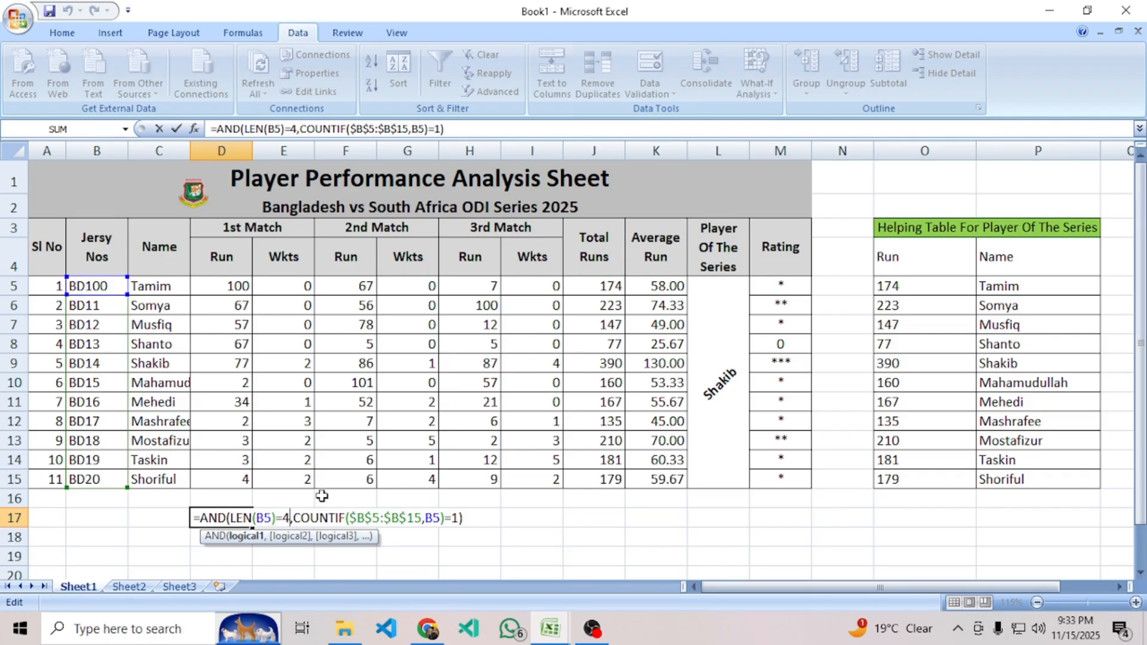
pyautogui.press('Return')
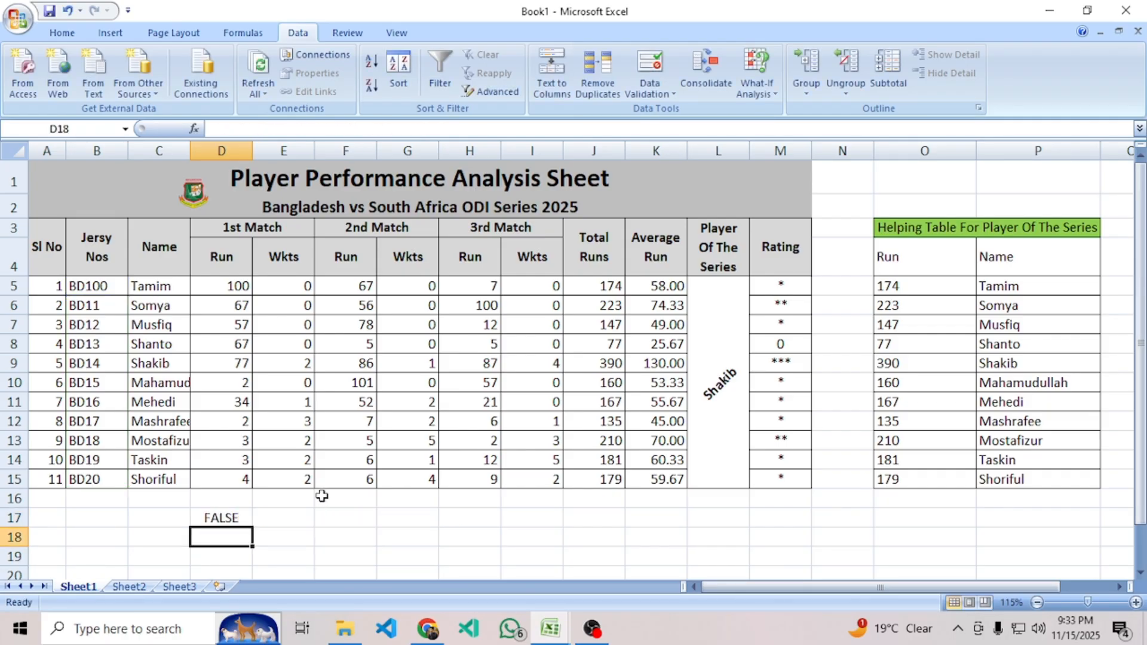
# Test the uniqueness check by changing the jersey number in B5 to the duplicate BD11.
pyautogui.click(244, 520)
pyautogui.doubleClick(106, 285)
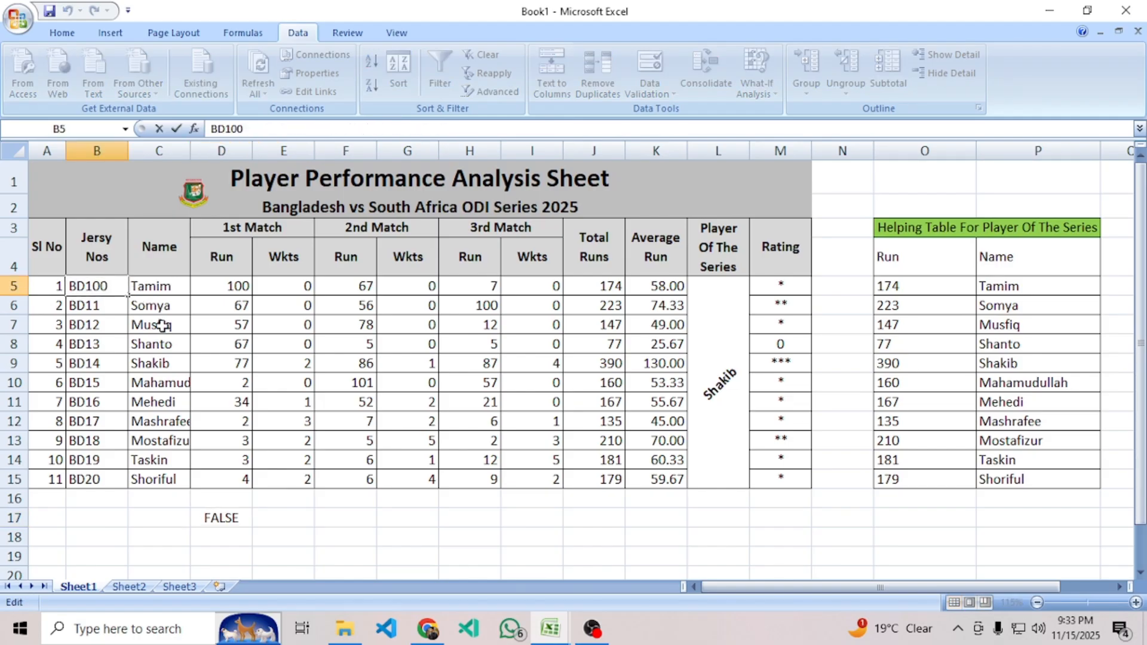
pyautogui.press('BackSpace')
pyautogui.press('BackSpace')
pyautogui.press('Return')
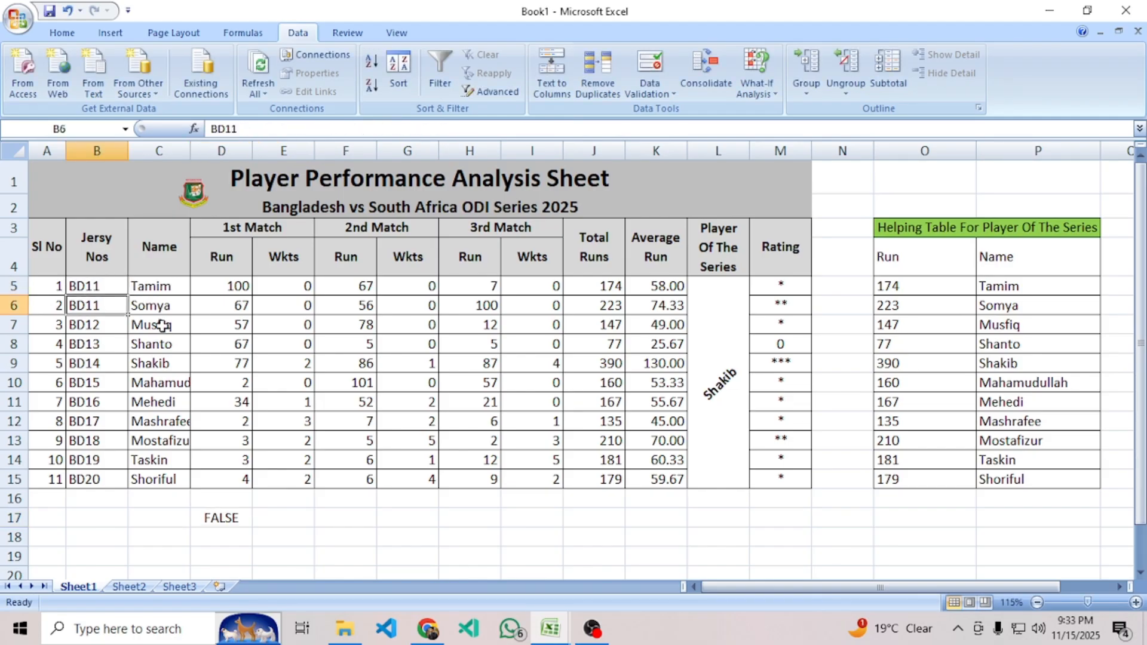
pyautogui.click(228, 525)
pyautogui.click(92, 289)
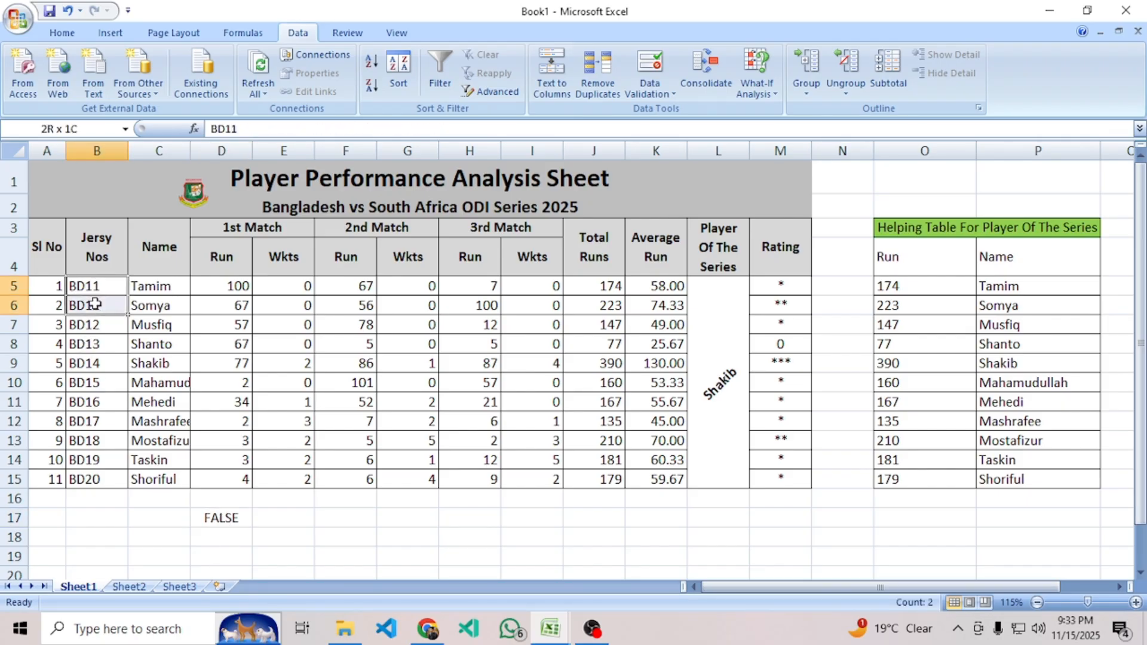
# Restore the jersey number in B5 to BD10.
pyautogui.doubleClick(105, 288)
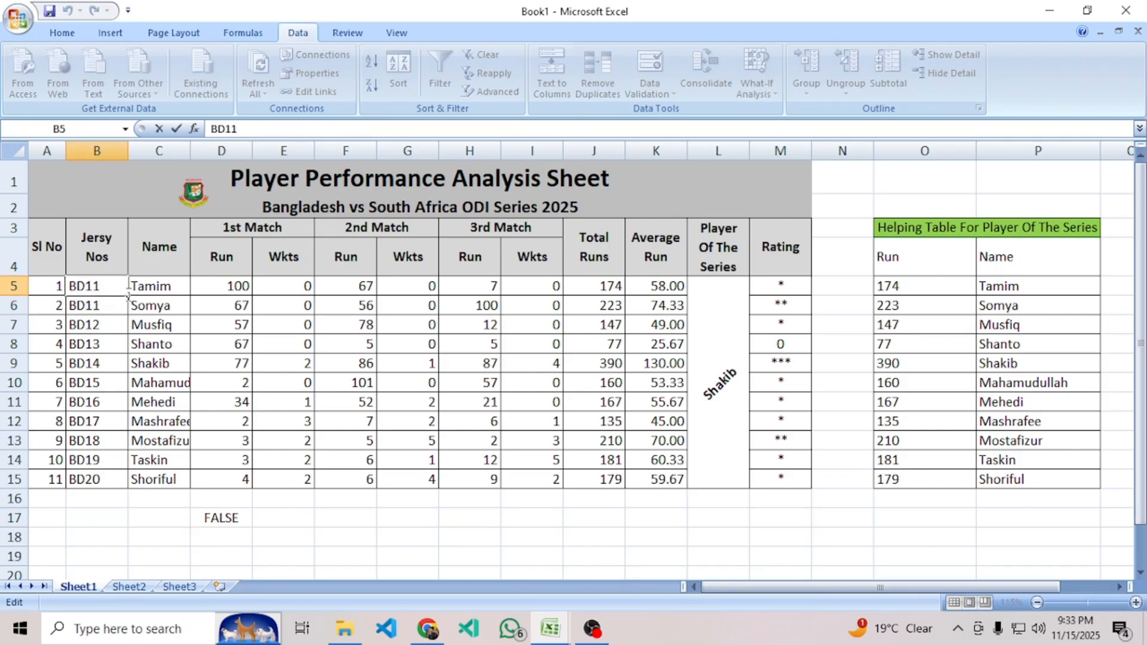
pyautogui.press('BackSpace')
pyautogui.write('0')
pyautogui.press('Return')
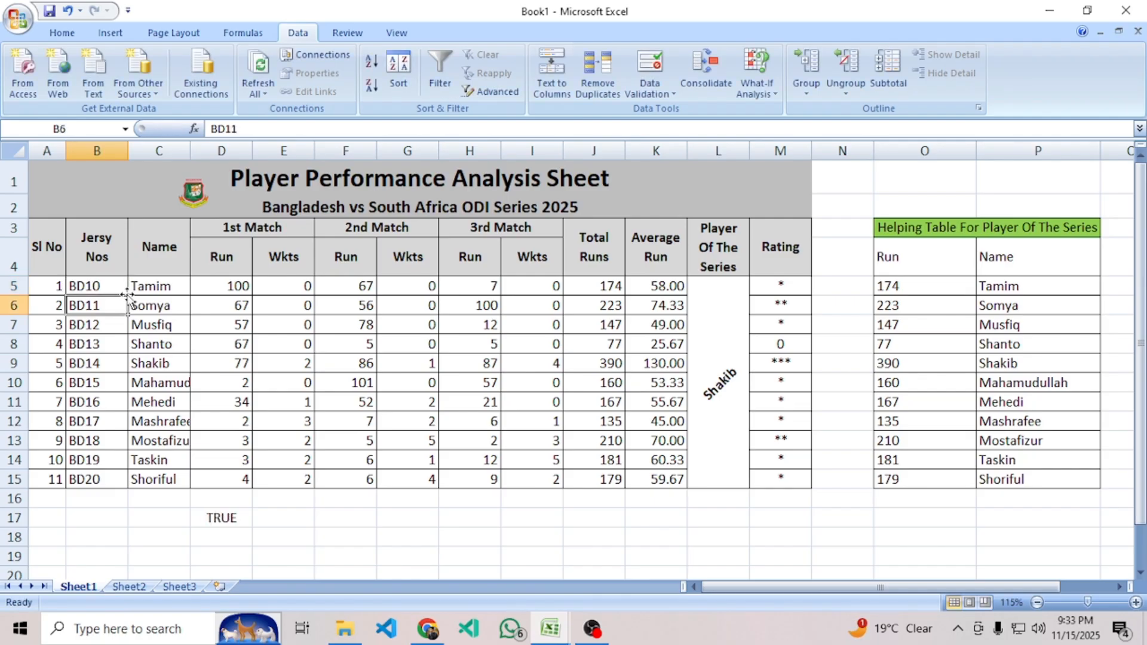
pyautogui.click(82, 273)
pyautogui.click(115, 289)
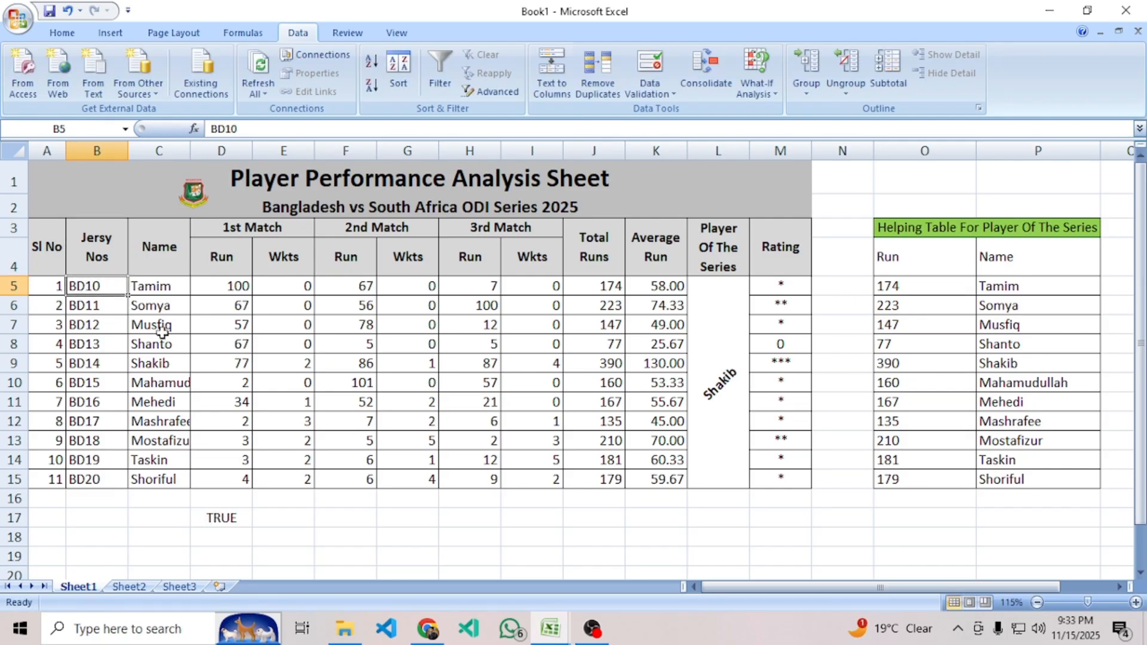
# Cut the whole AND/LEN/COUNTIF formula text out of D17, leaving the cell empty.
pyautogui.click(226, 514)
pyautogui.doubleClick(236, 518)
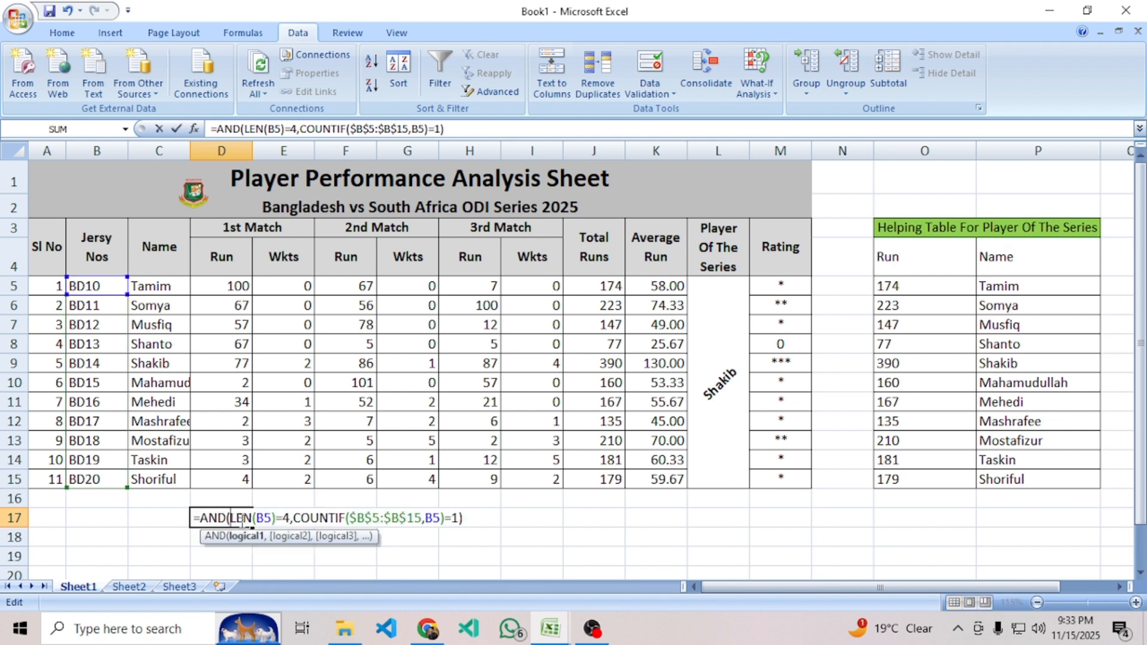
pyautogui.moveTo(471, 518); pyautogui.dragTo(191, 518)
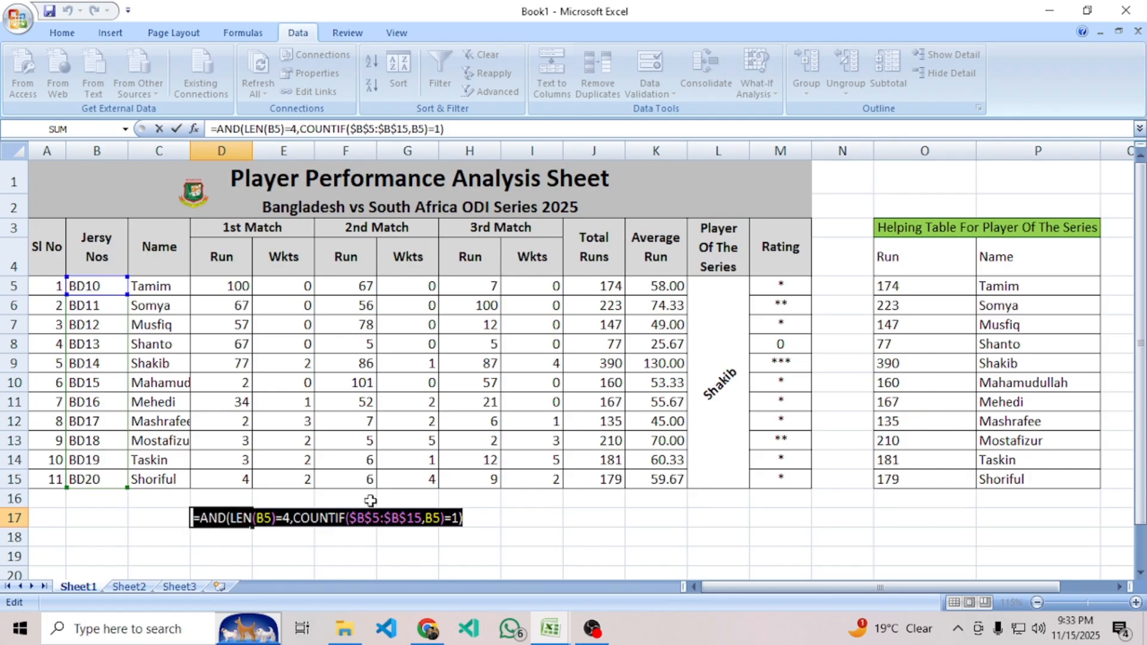
pyautogui.hotkey('ctrl', 'x')
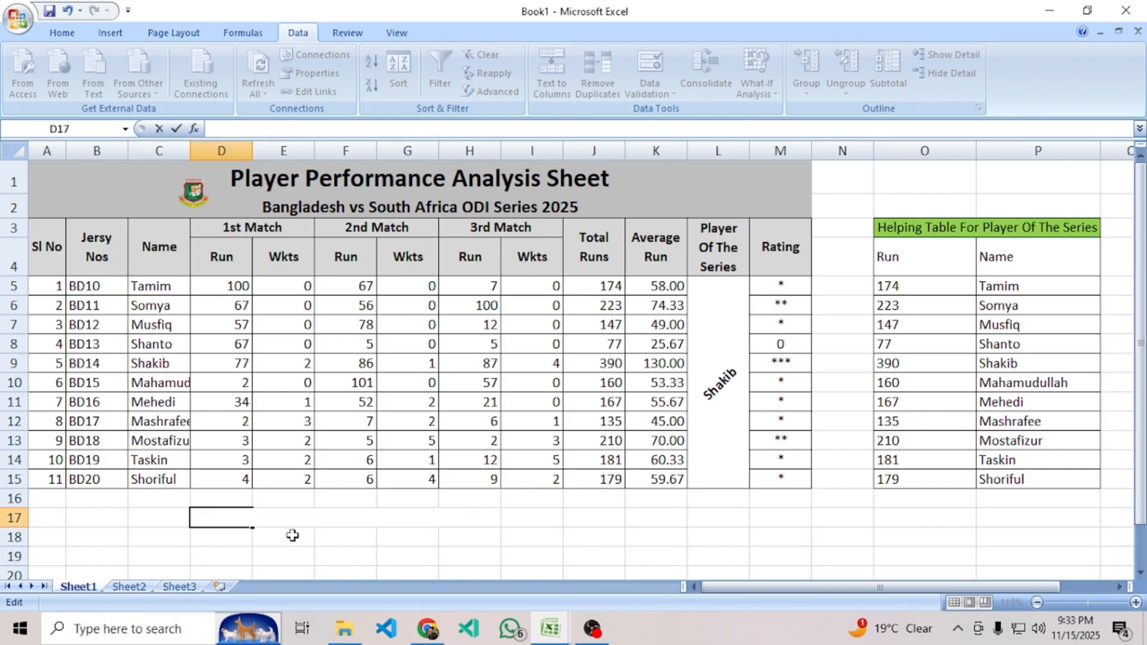
pyautogui.press('Return')
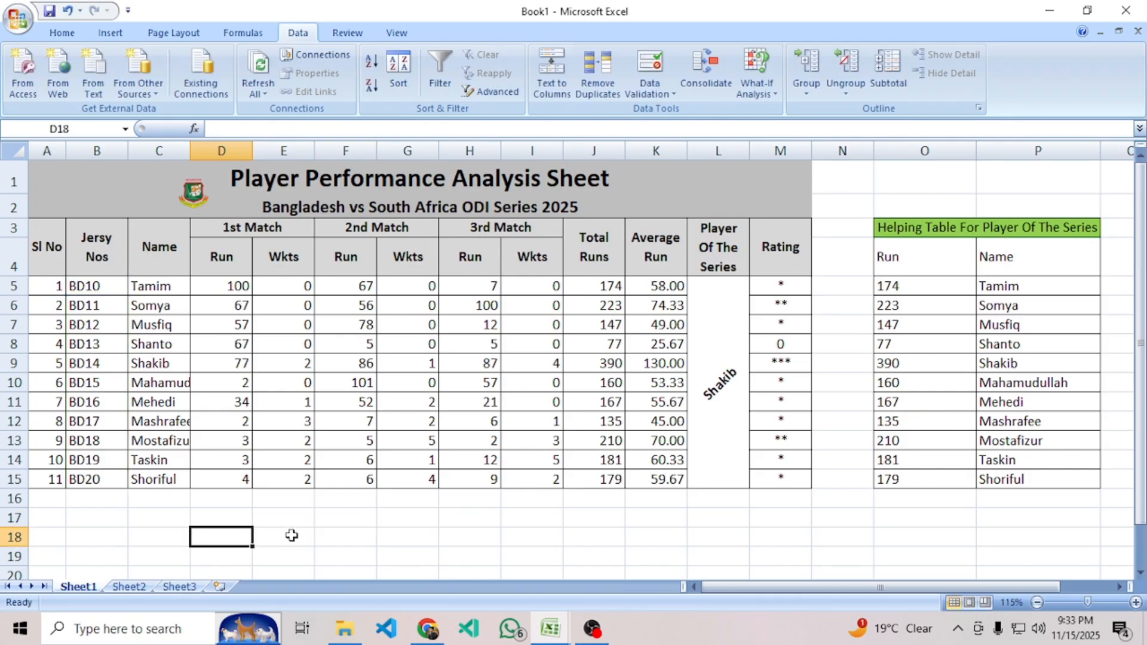
# Apply custom data validation to jersey numbers B5:B15 using the cut formula =AND(LEN(B5)=4,COUNTIF($B$5:$B$15,B5)=1).
pyautogui.click(100, 285)
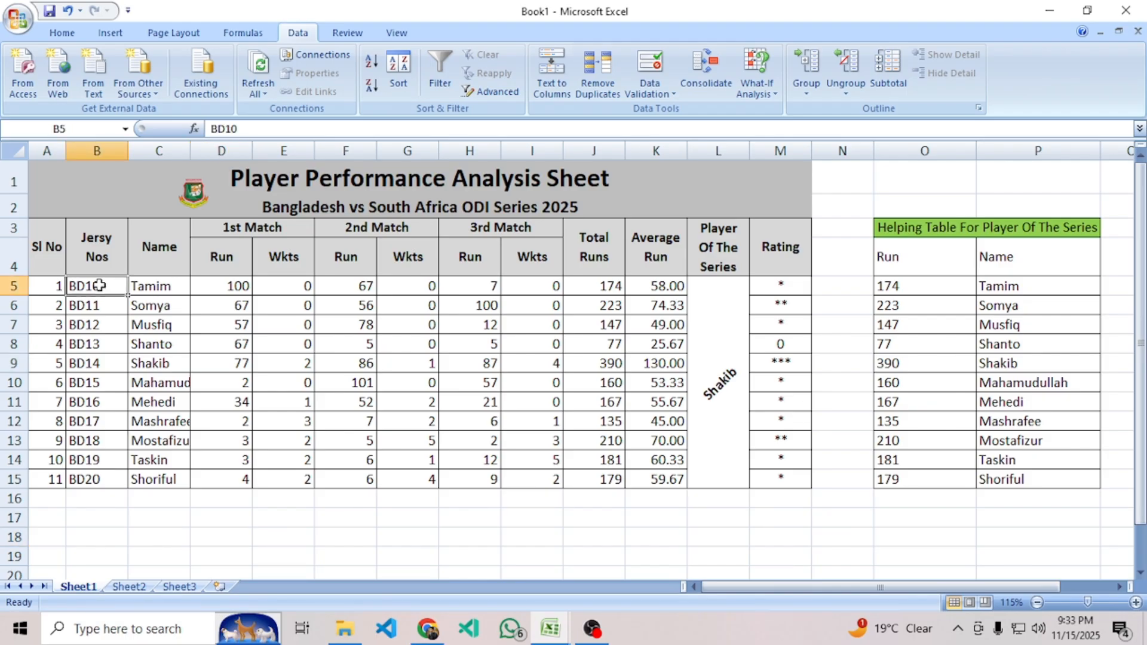
pyautogui.moveTo(99, 286); pyautogui.dragTo(92, 478)
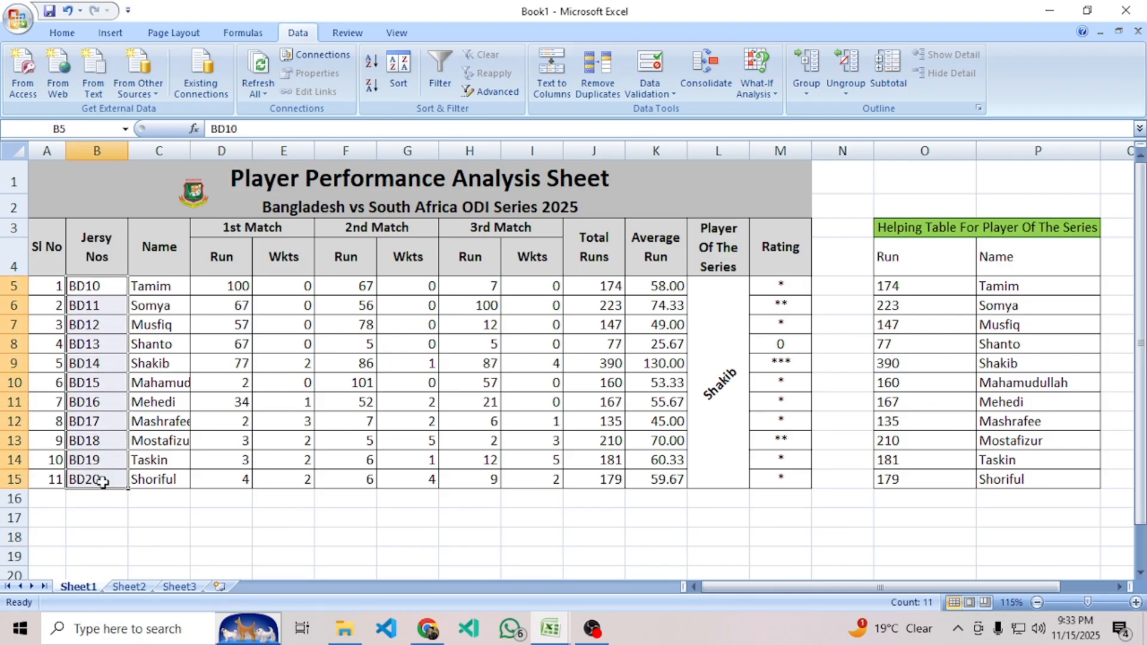
pyautogui.click(652, 89)
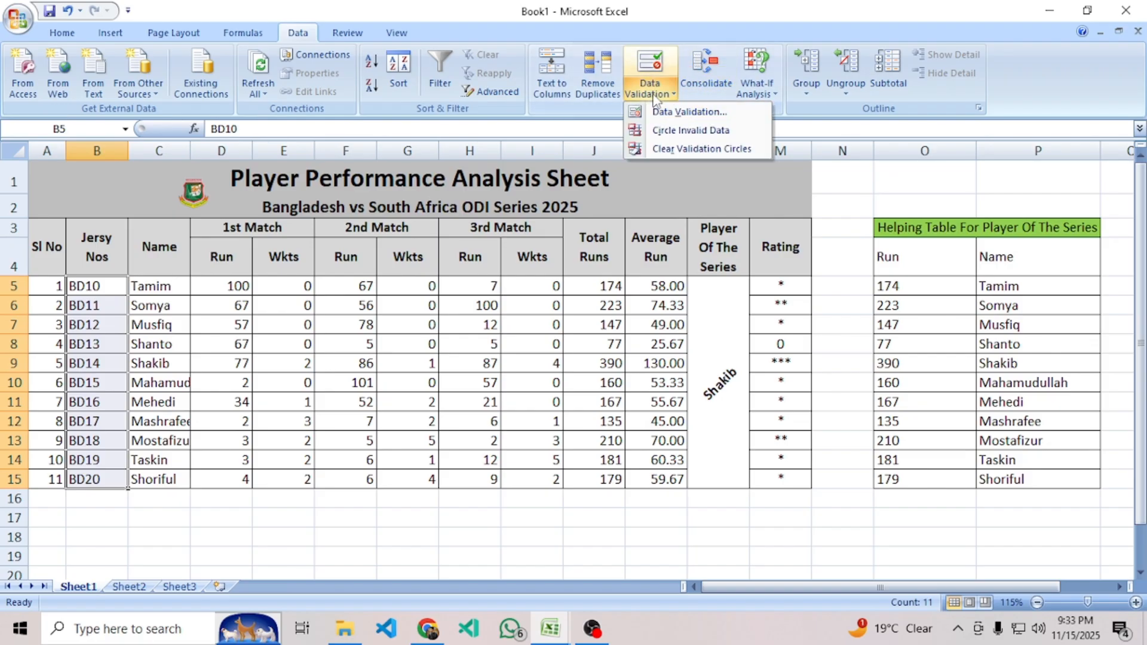
pyautogui.click(702, 114)
pyautogui.click(692, 210)
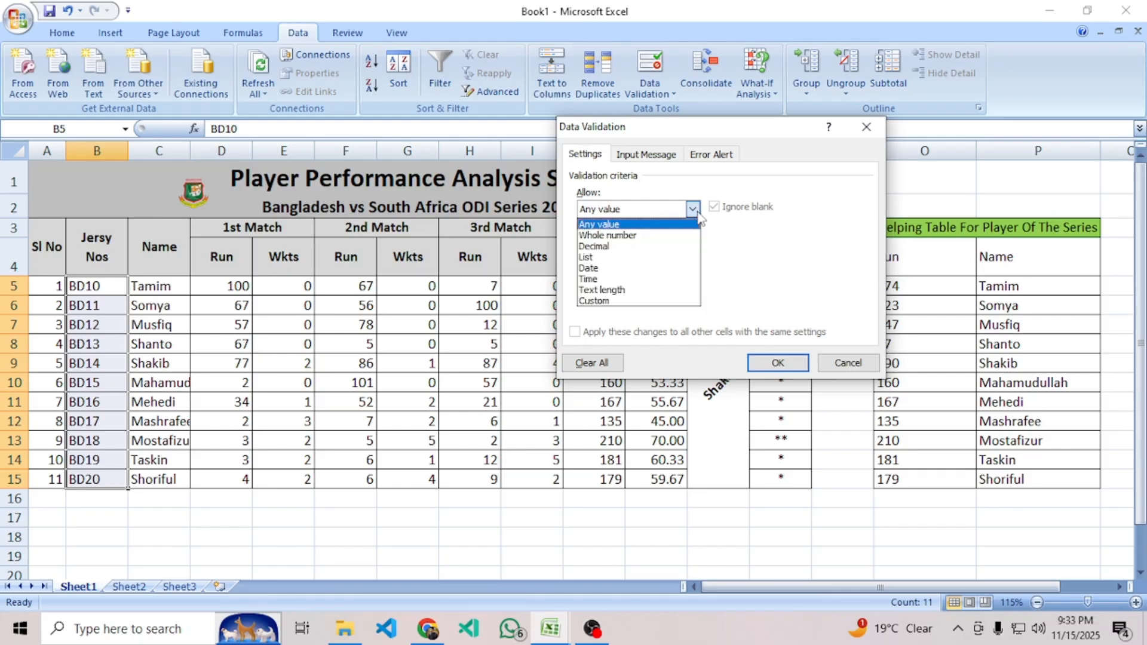
pyautogui.click(610, 300)
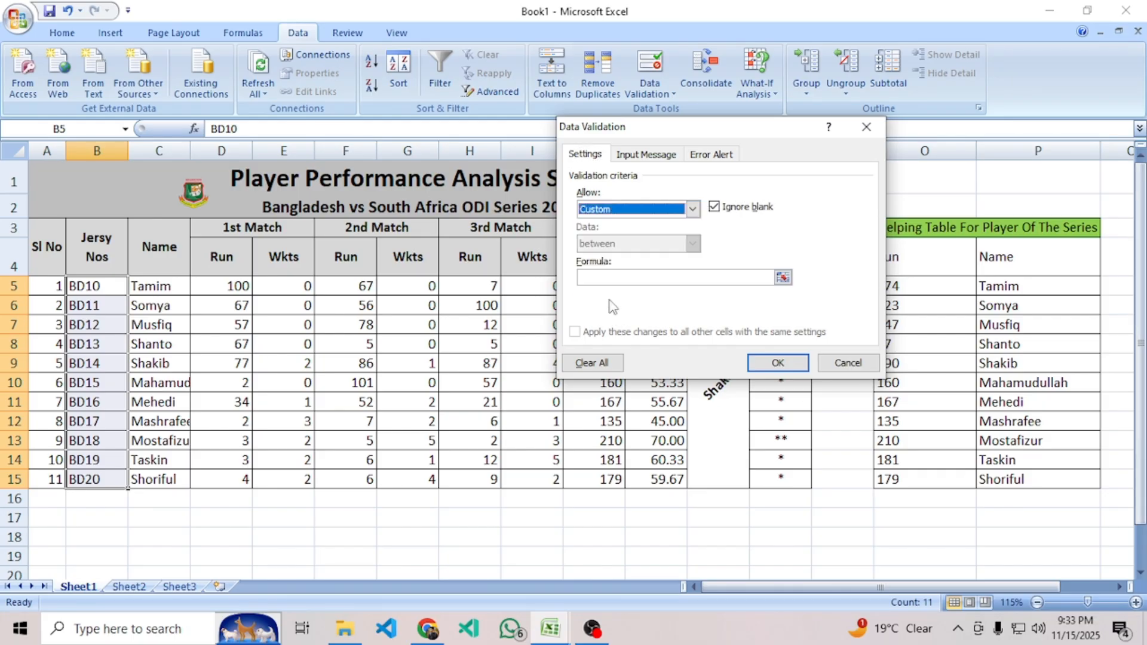
pyautogui.click(623, 278)
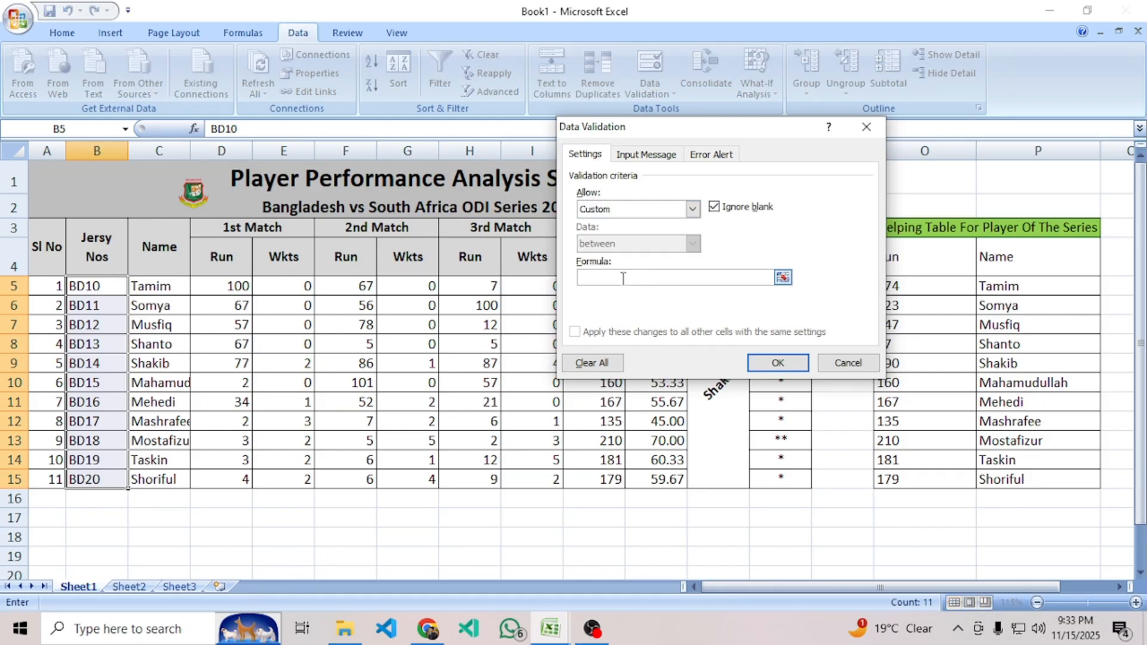
pyautogui.hotkey('ctrl', 'v')
pyautogui.moveTo(739, 280); pyautogui.dragTo(545, 270)
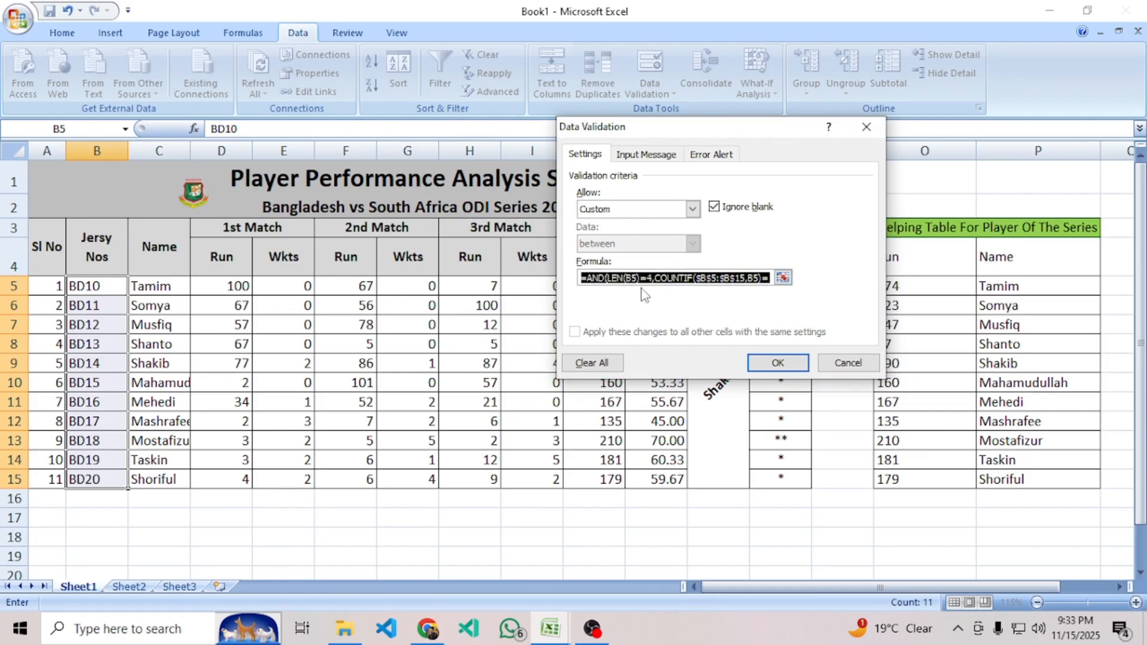
pyautogui.click(598, 273)
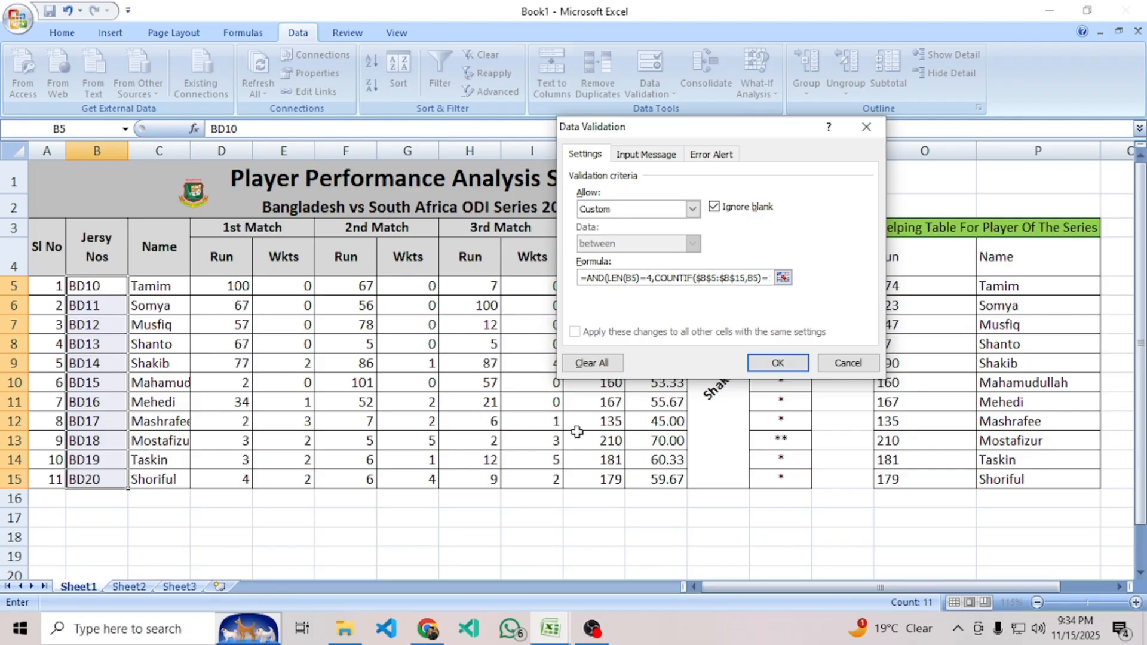
pyautogui.click(778, 363)
pyautogui.click(162, 538)
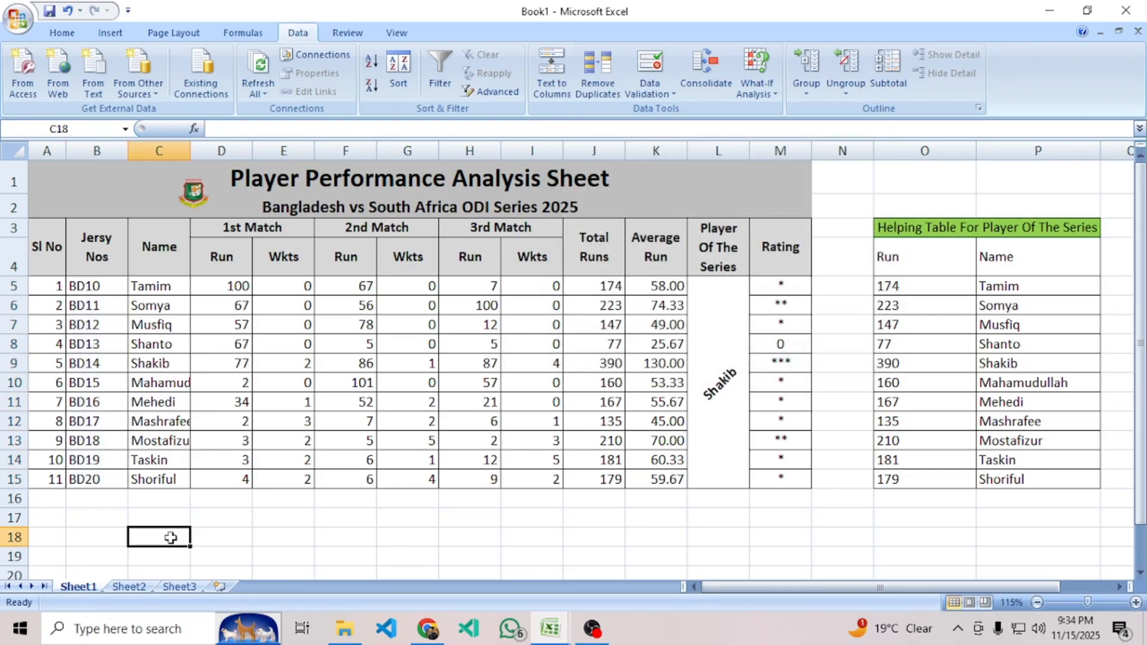
# Test the validation rule by trying to change the jersey number in B5 to the duplicate BD11, and discard the entry.
pyautogui.doubleClick(108, 288)
pyautogui.press('BackSpace')
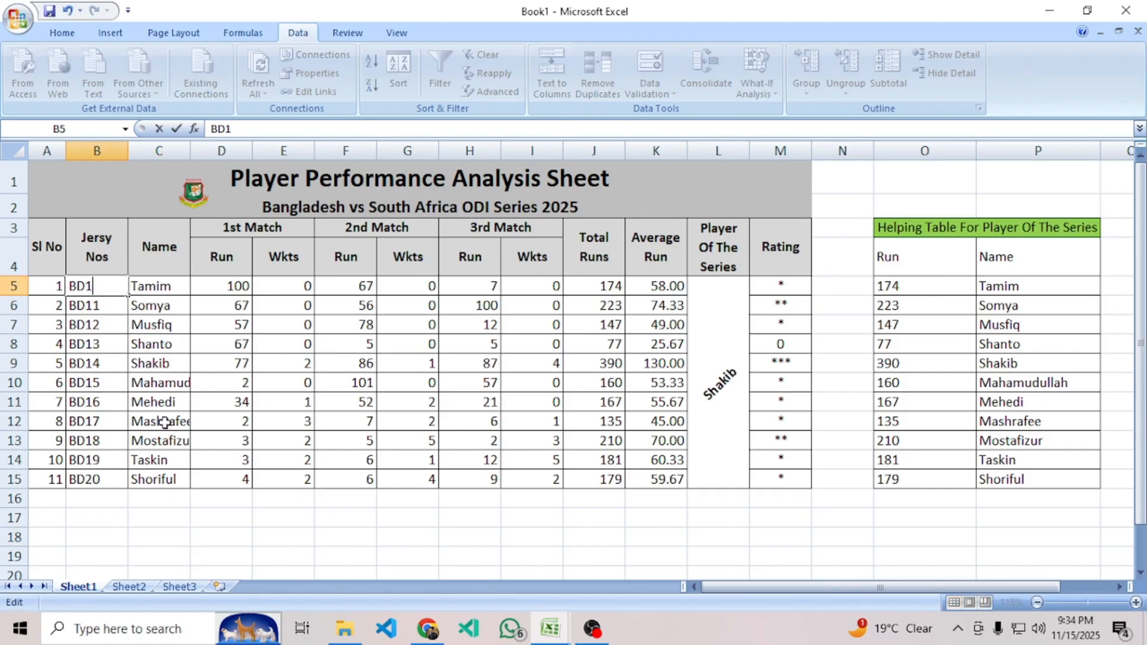
pyautogui.write('1')
pyautogui.press('Return')
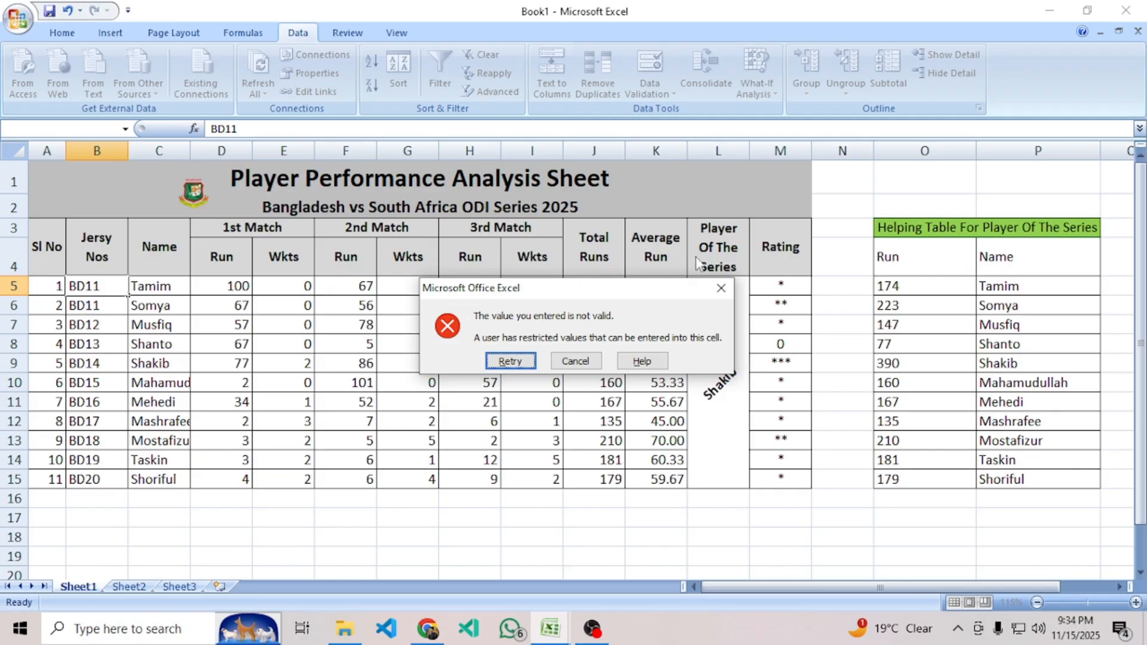
pyautogui.click(722, 292)
pyautogui.click(108, 341)
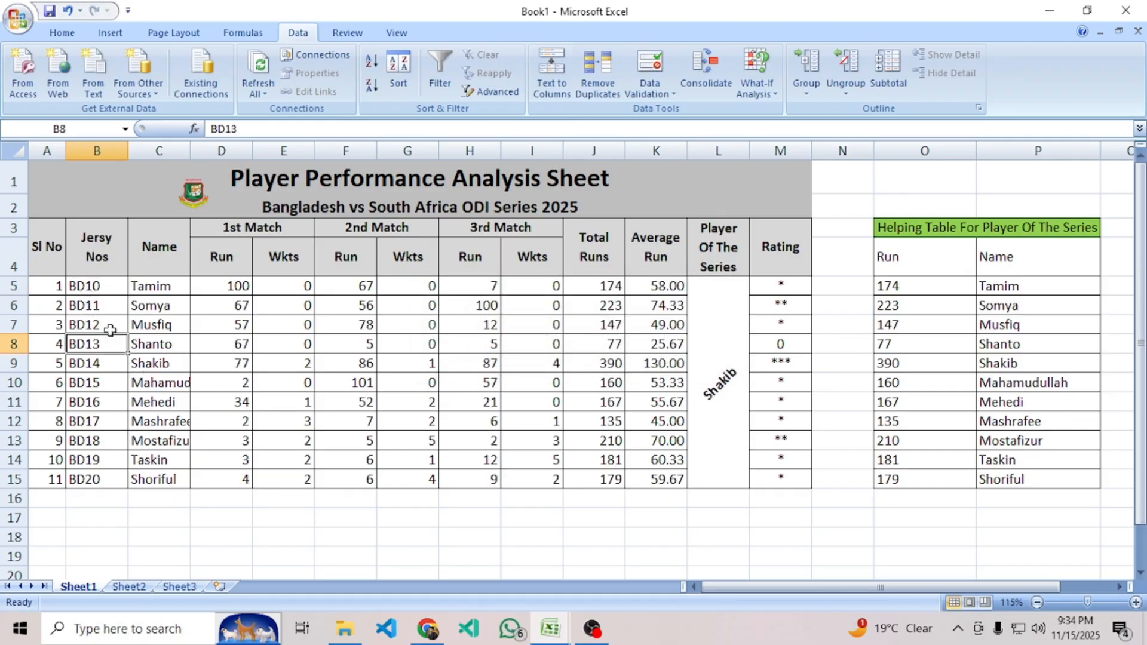
pyautogui.scroll(-1, 176, 473)
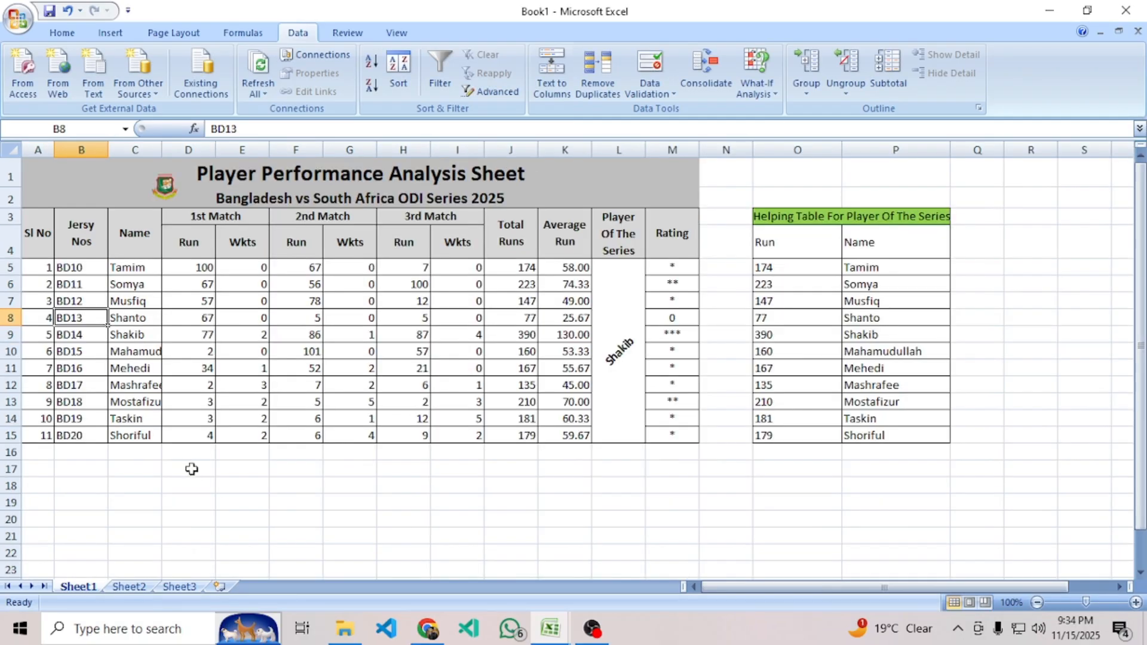
pyautogui.scroll(1, 186, 478)
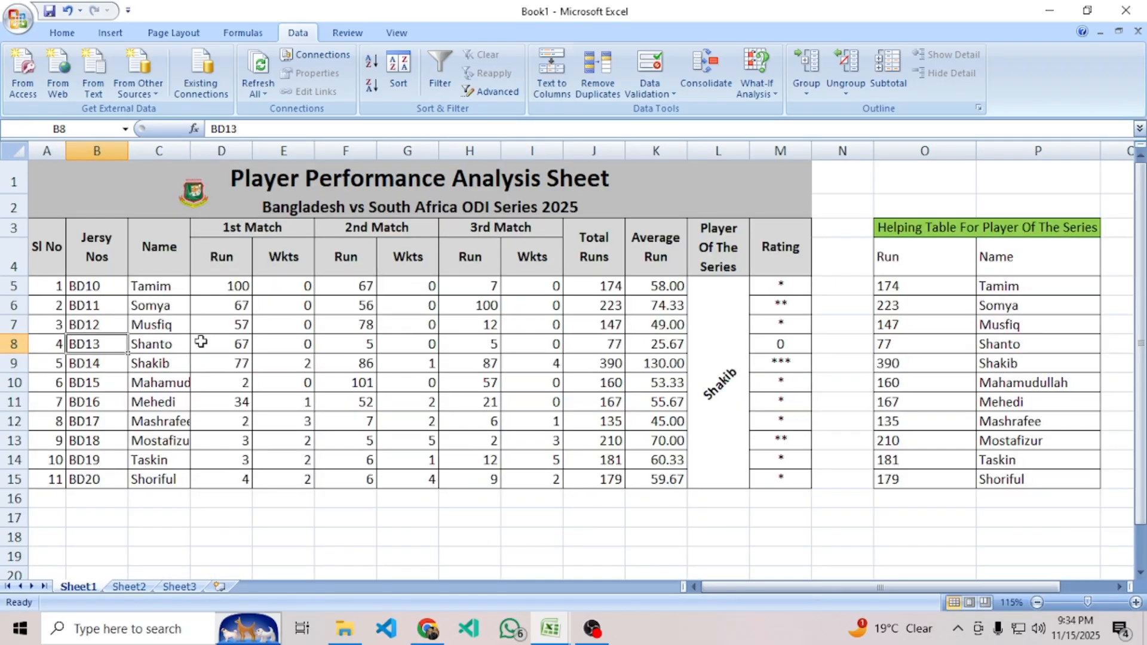